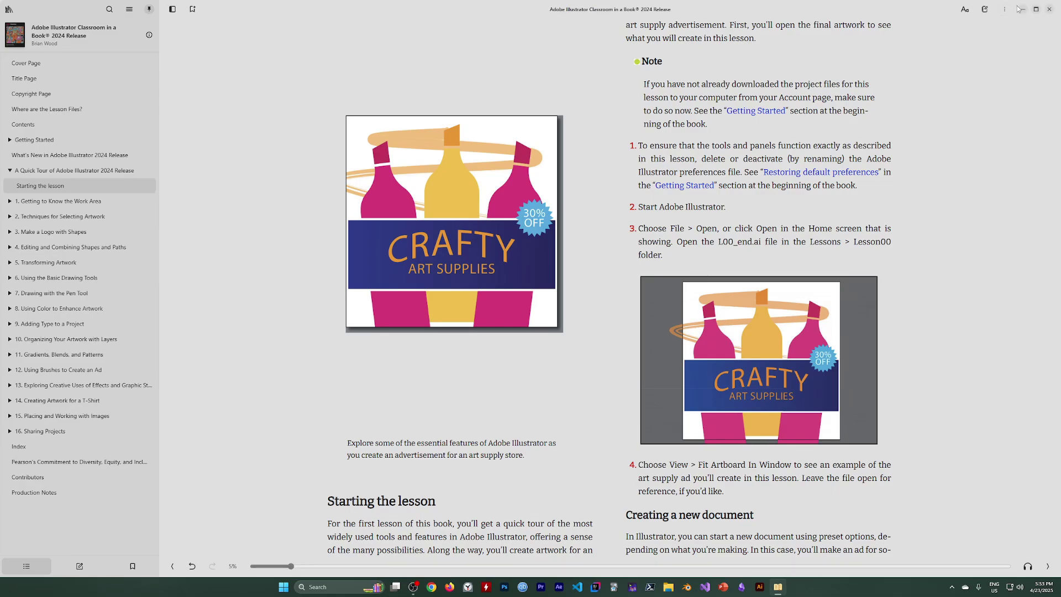
Switch to Illustrator and create a 1080 × 1080 px document based on the Web-Large preset
click(1023, 10)
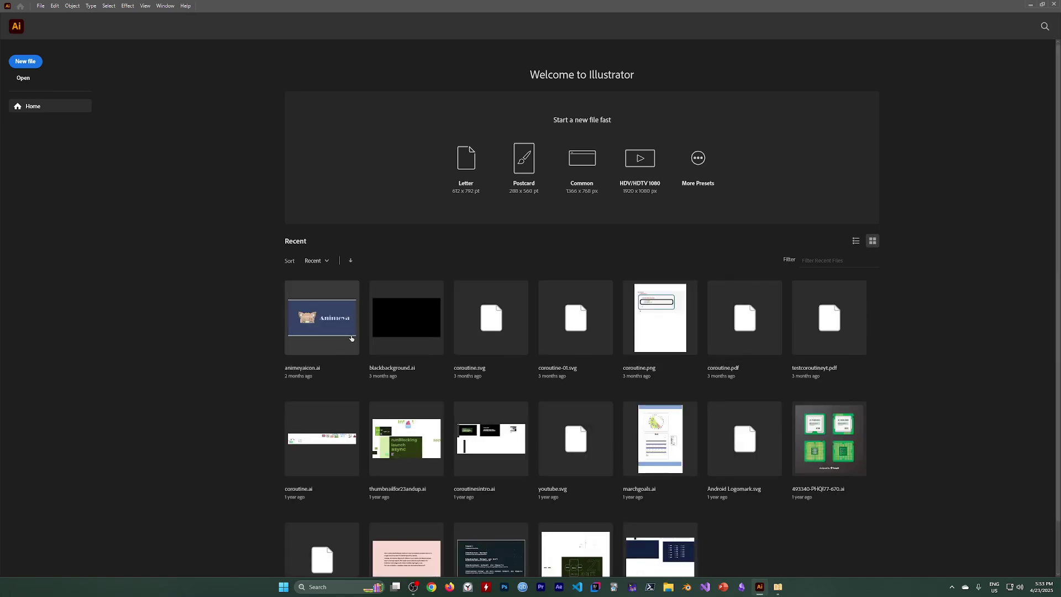
scroll(298, 400, down, 1)
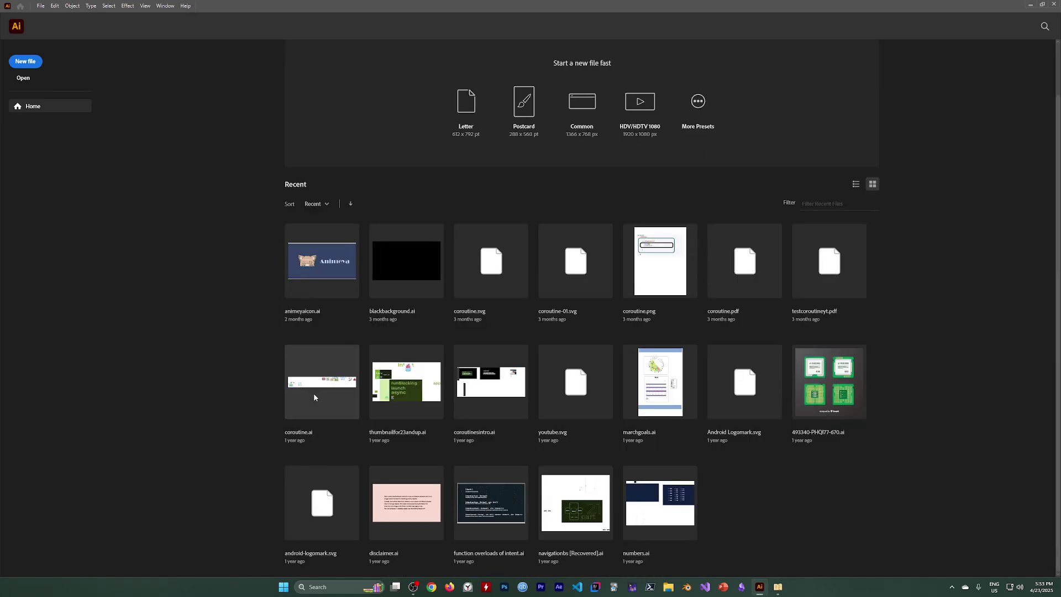
scroll(342, 393, up, 1)
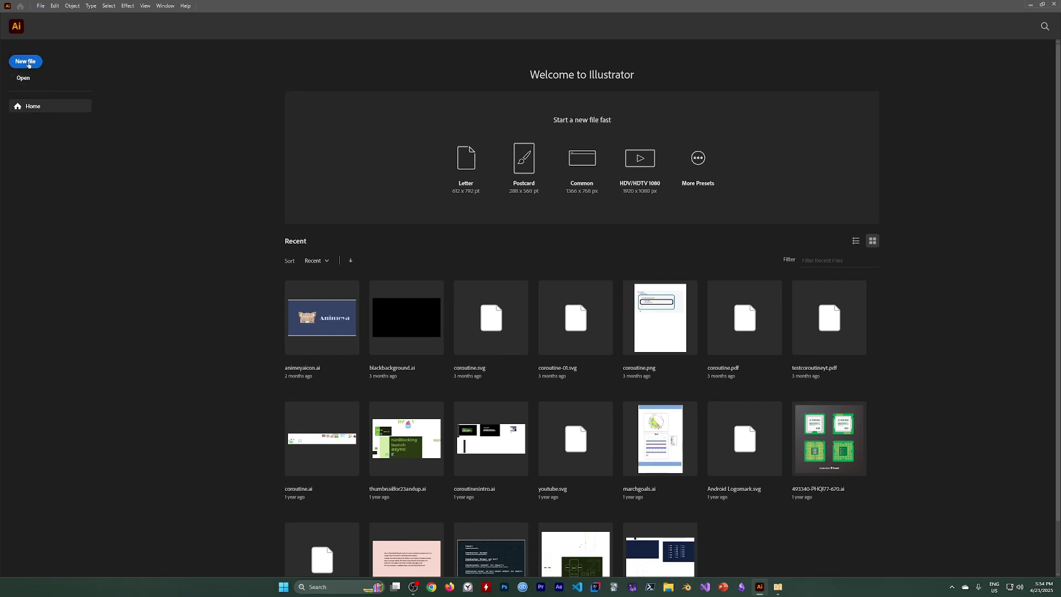
click(29, 65)
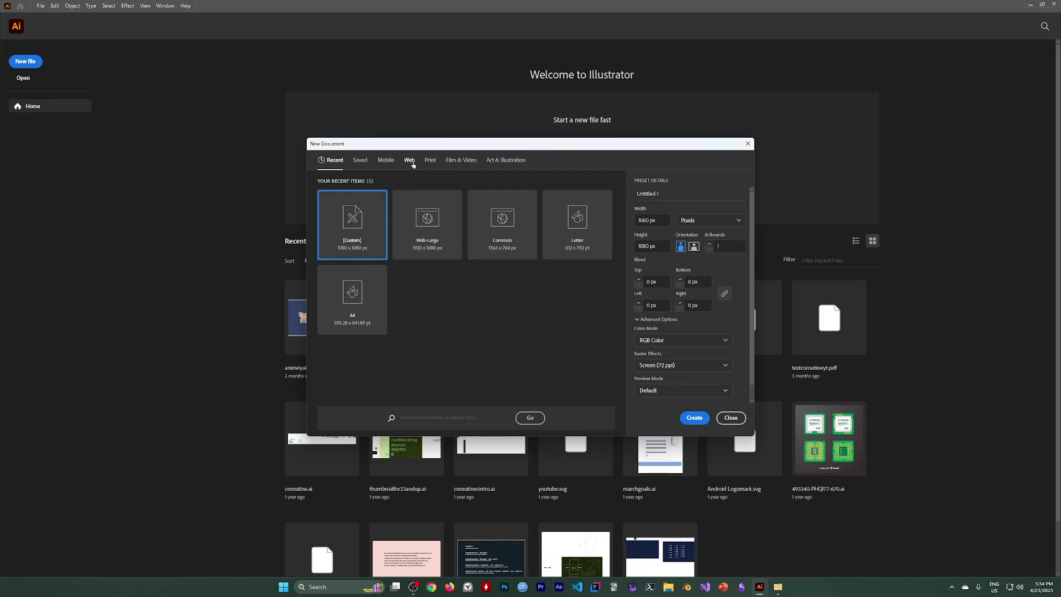
click(409, 162)
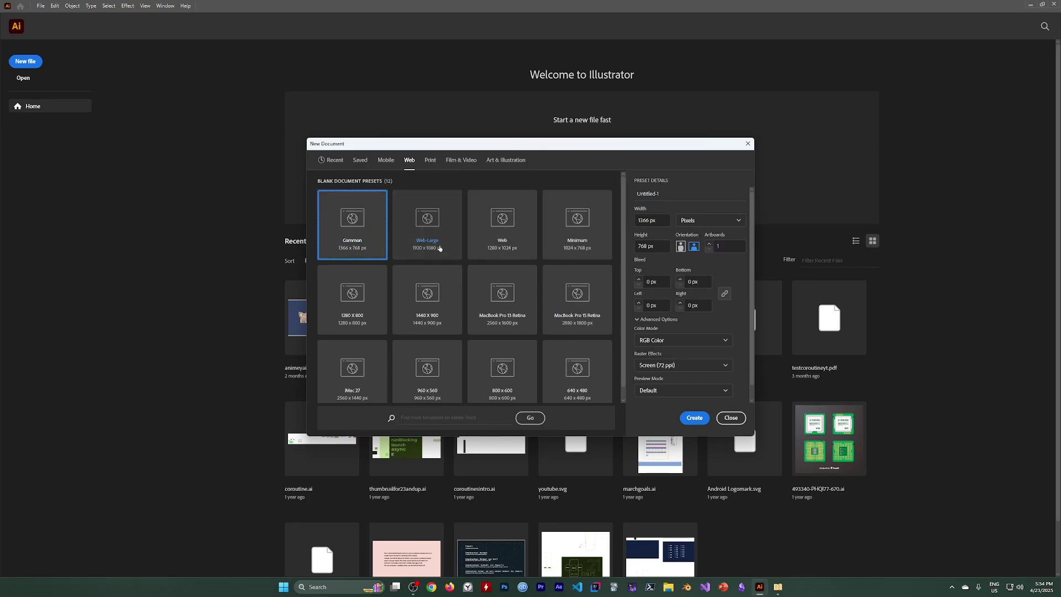
click(434, 242)
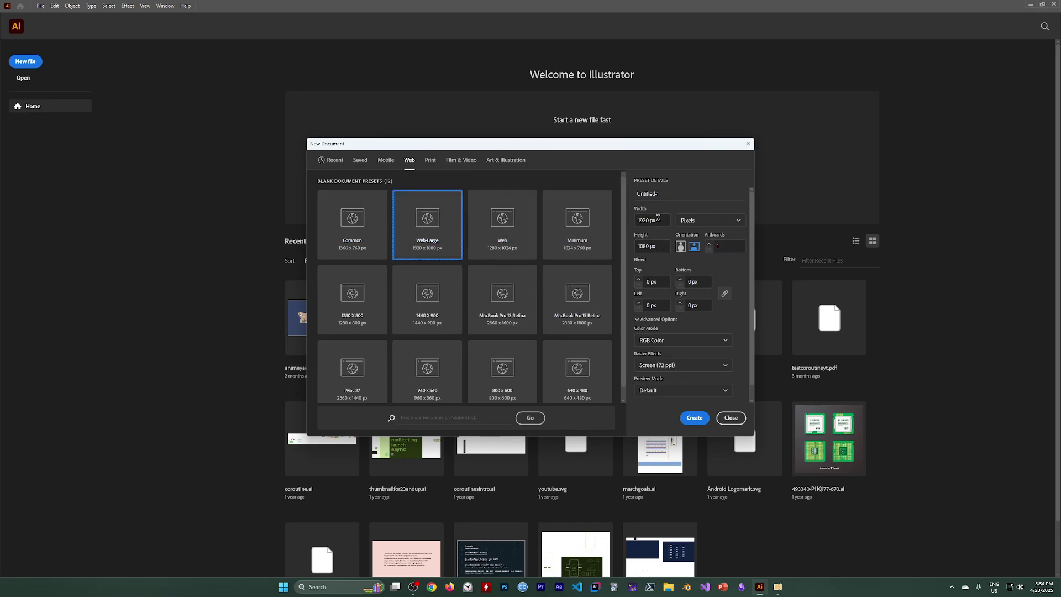
click(658, 220)
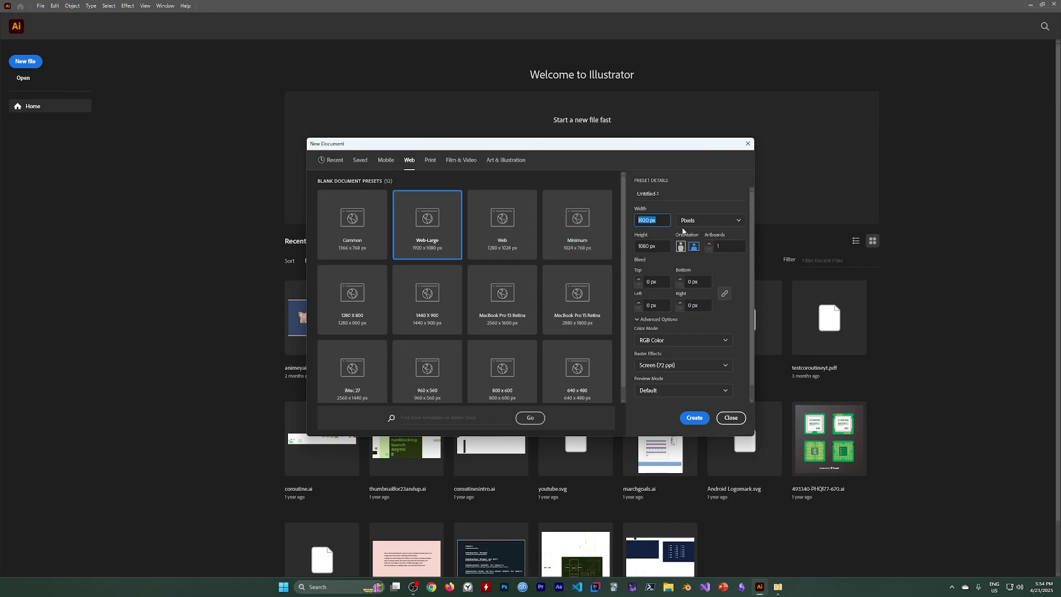
text(1080)
click(698, 419)
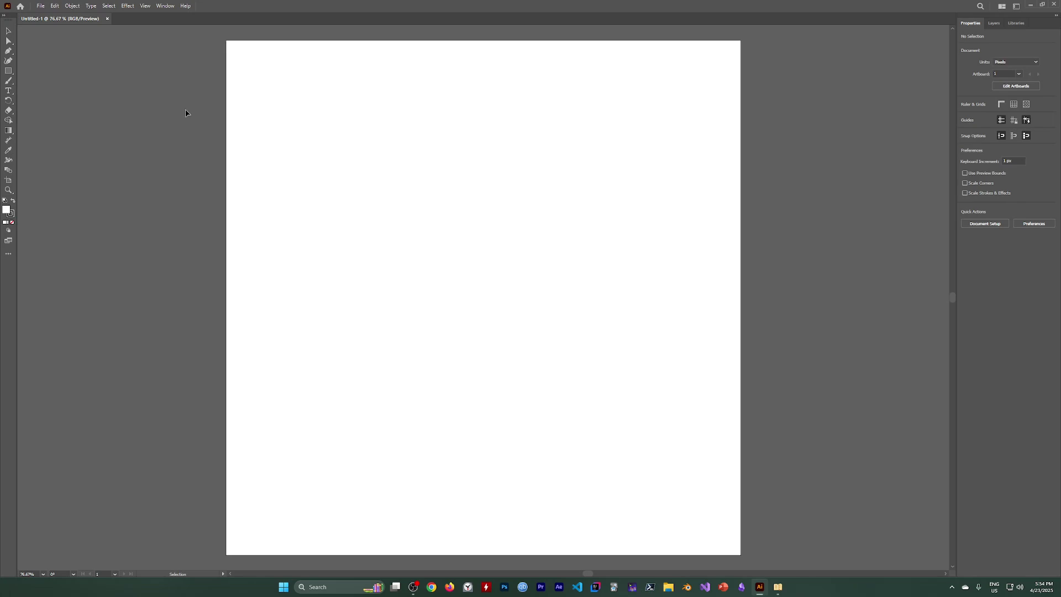
Reset the Essentials workspace to its default layout
click(166, 7)
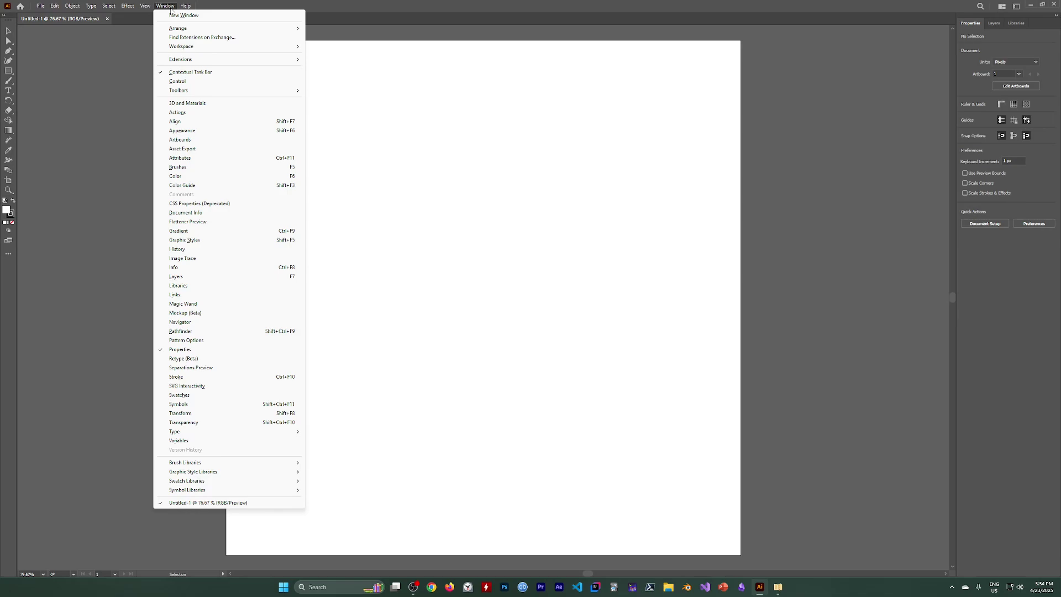
mouse_move(189, 51)
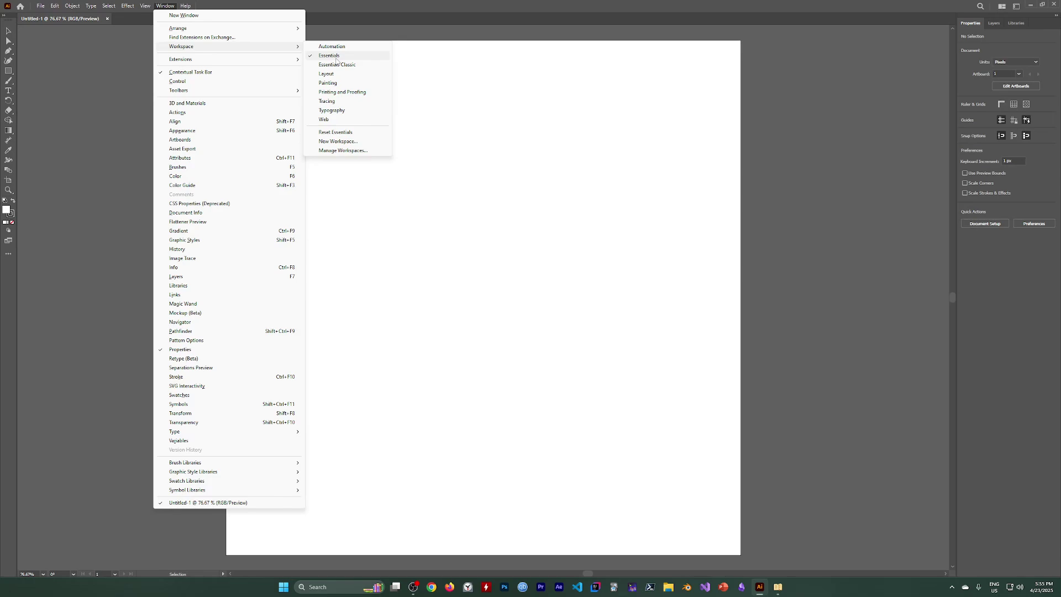
click(335, 133)
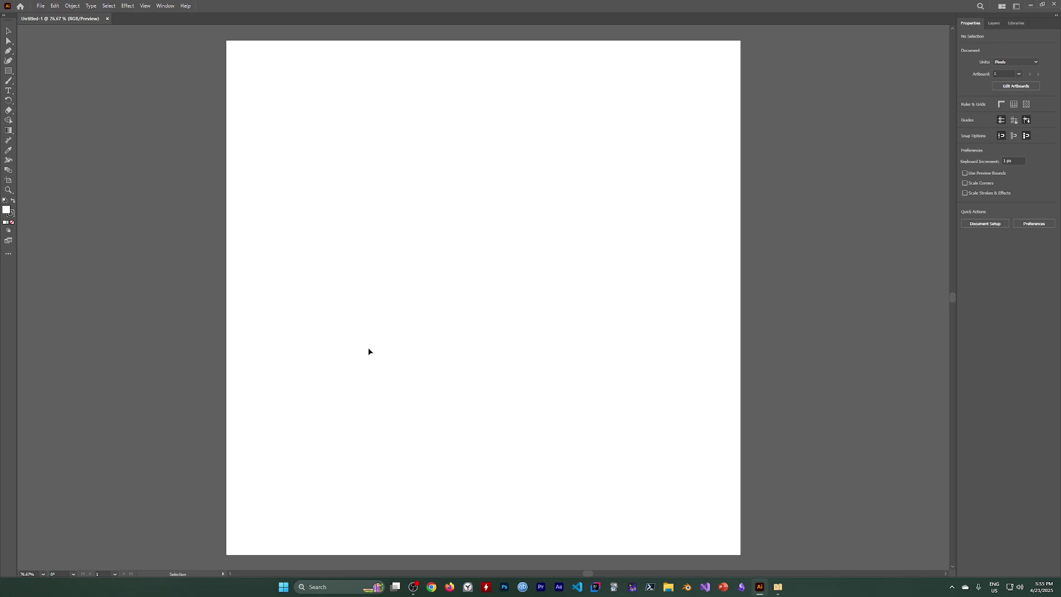
Draw a cap rectangle about 58 × 95 px on the artboard's upper part and a bottle body rectangle about 250 × 485 px below it
click(8, 72)
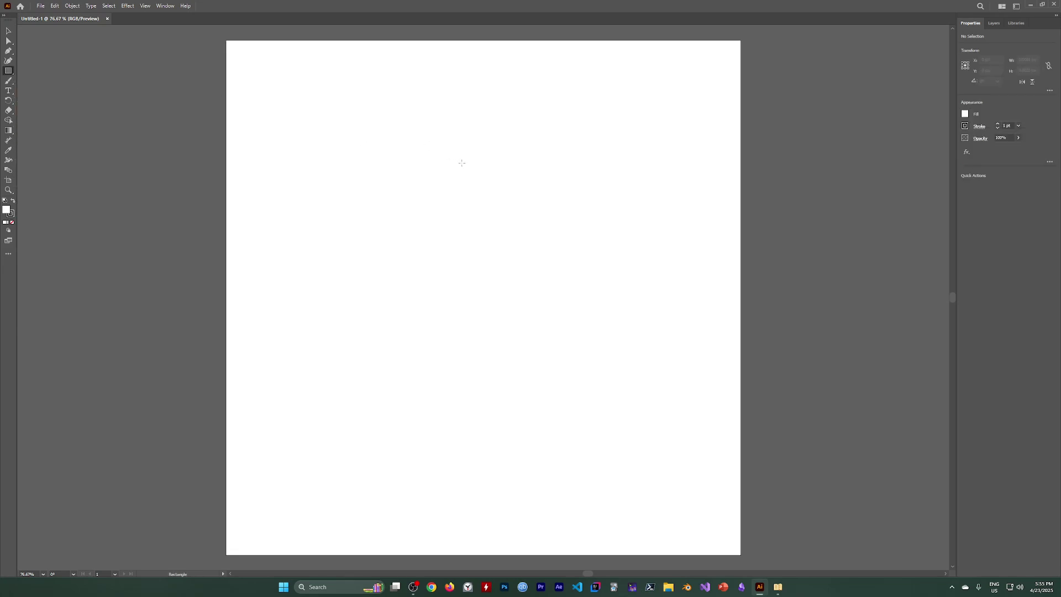
drag(427, 134, 456, 179)
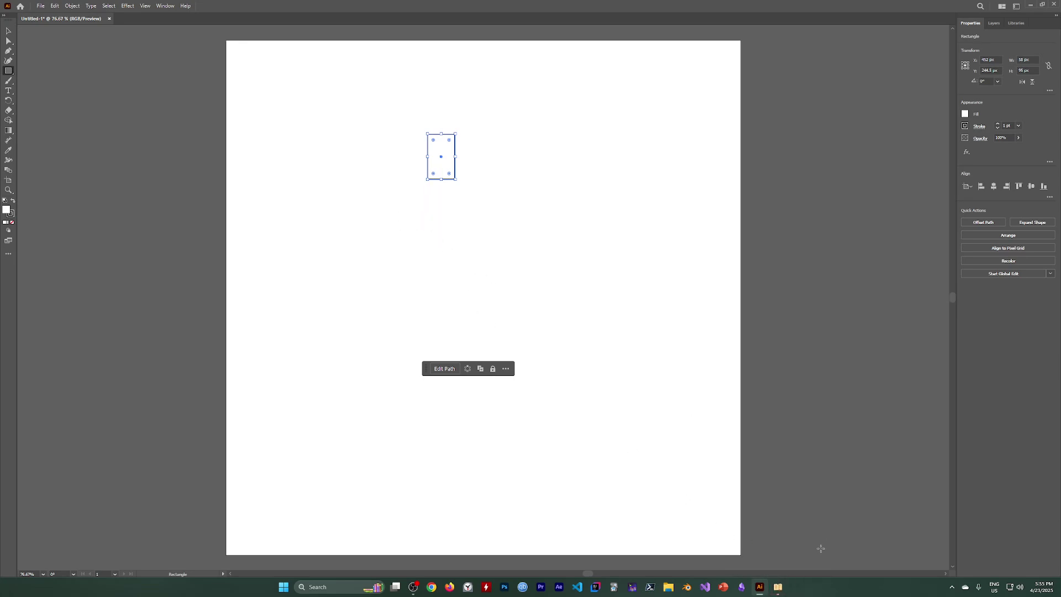
click(780, 588)
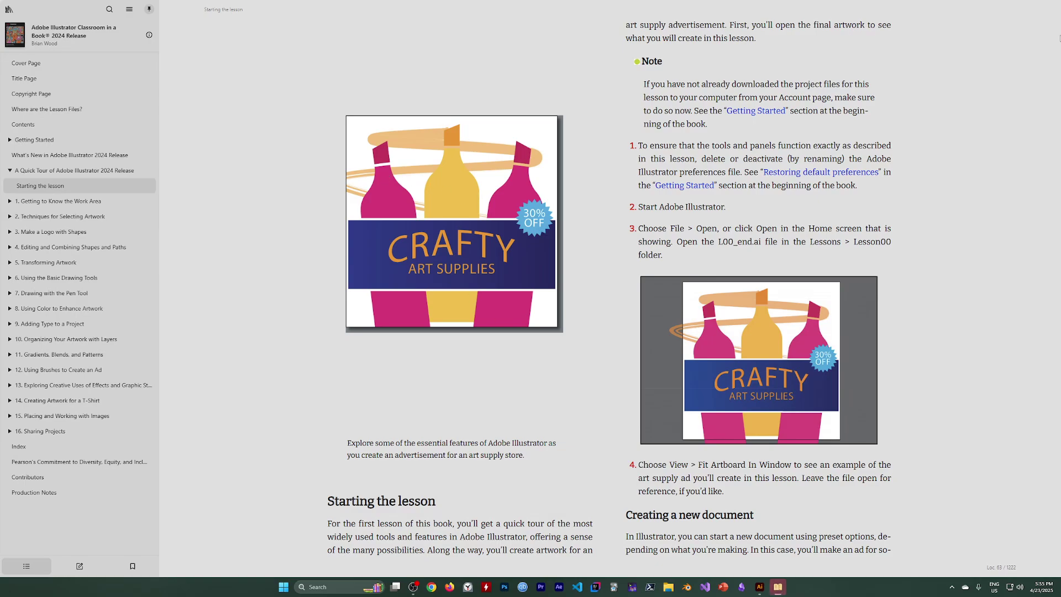
click(1019, 14)
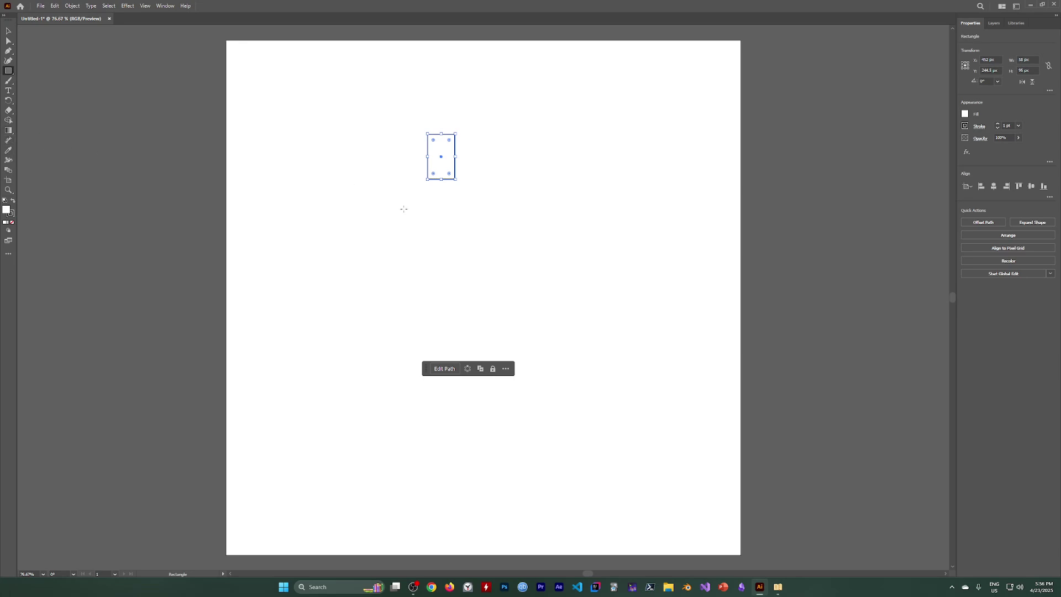
drag(388, 247, 507, 477)
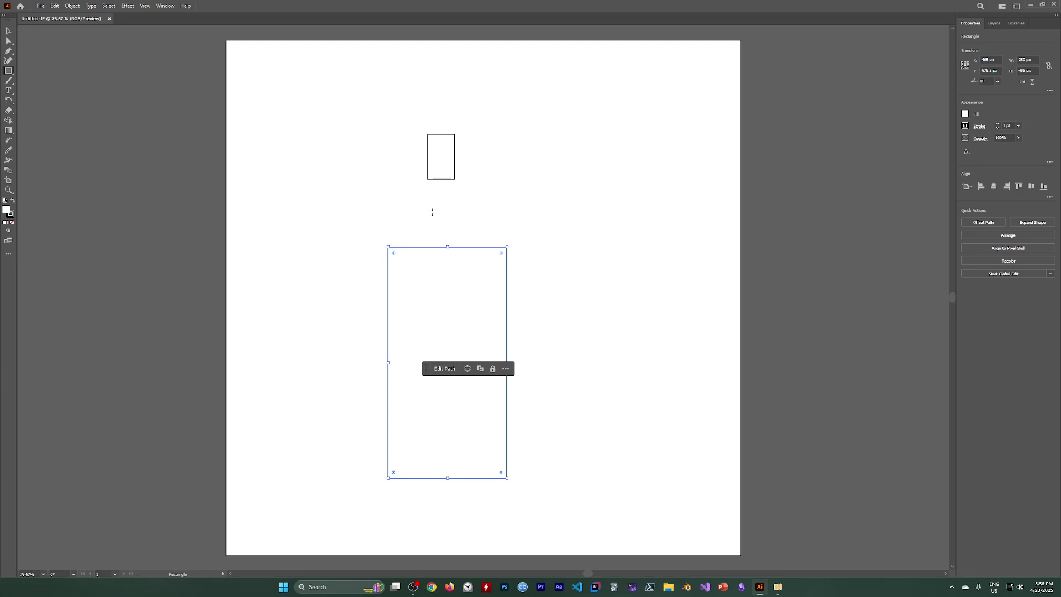
Draw a neck rectangle about 58 × 86 px overlapping the bottle body's top edge
drag(428, 210, 457, 251)
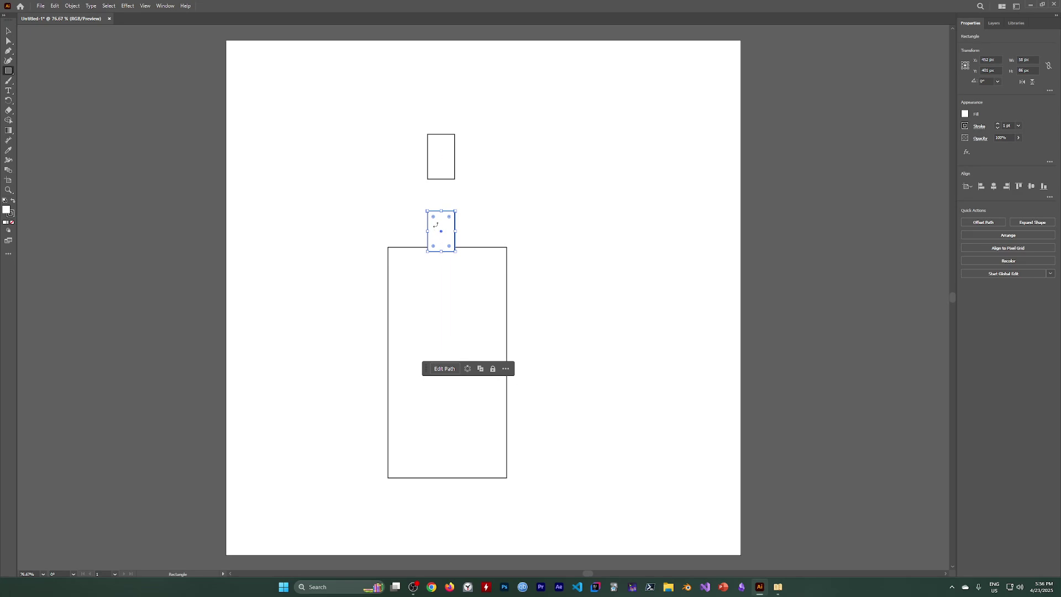
click(9, 254)
click(9, 255)
click(8, 255)
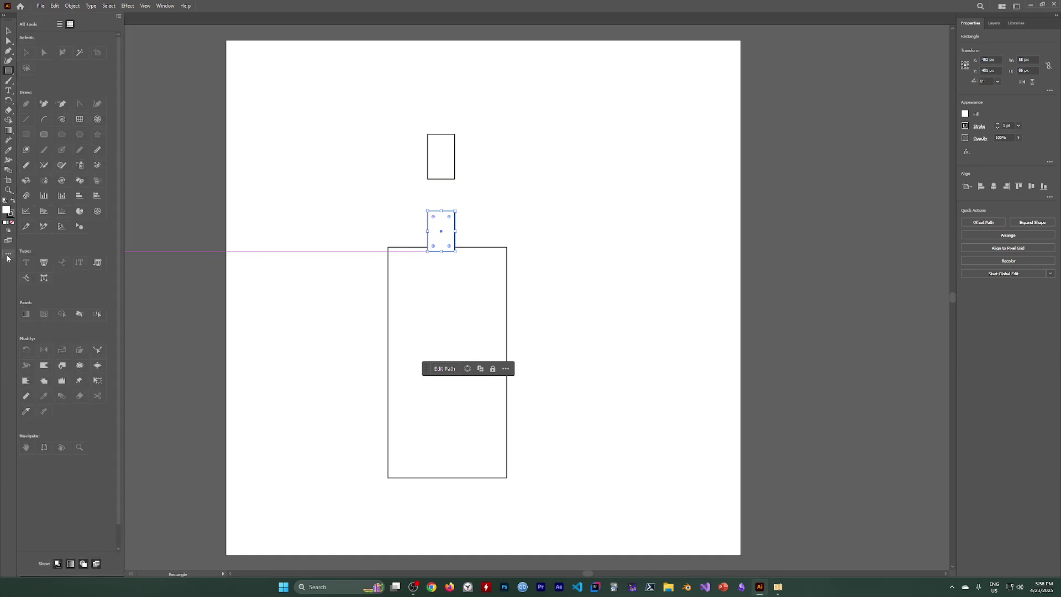
click(7, 256)
click(8, 256)
Replace the neck rectangle with one about 74 × 76 px placed behind the bottle body using Draw Behind mode
click(11, 236)
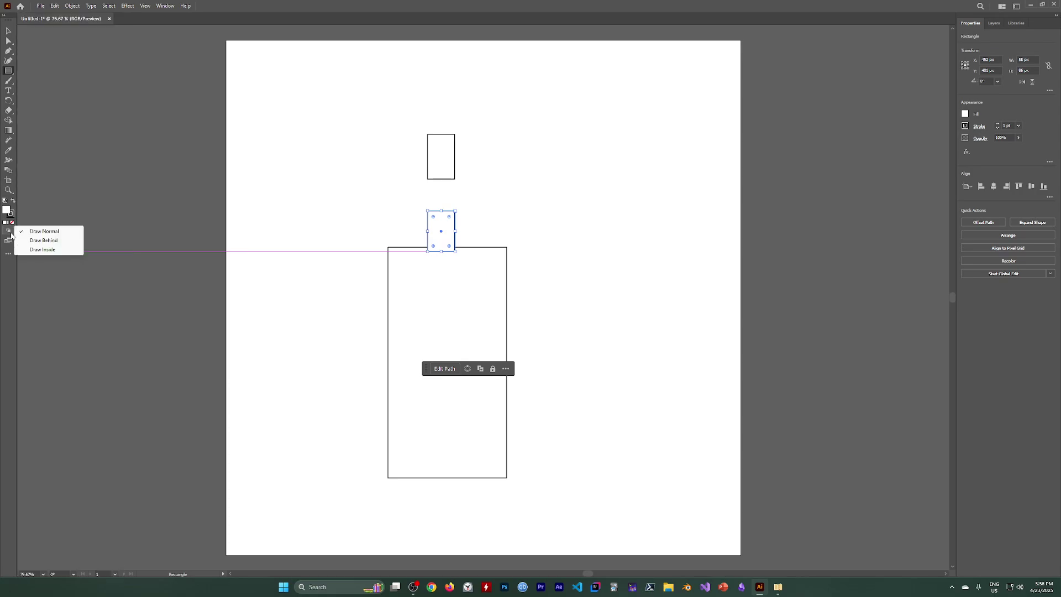
click(46, 241)
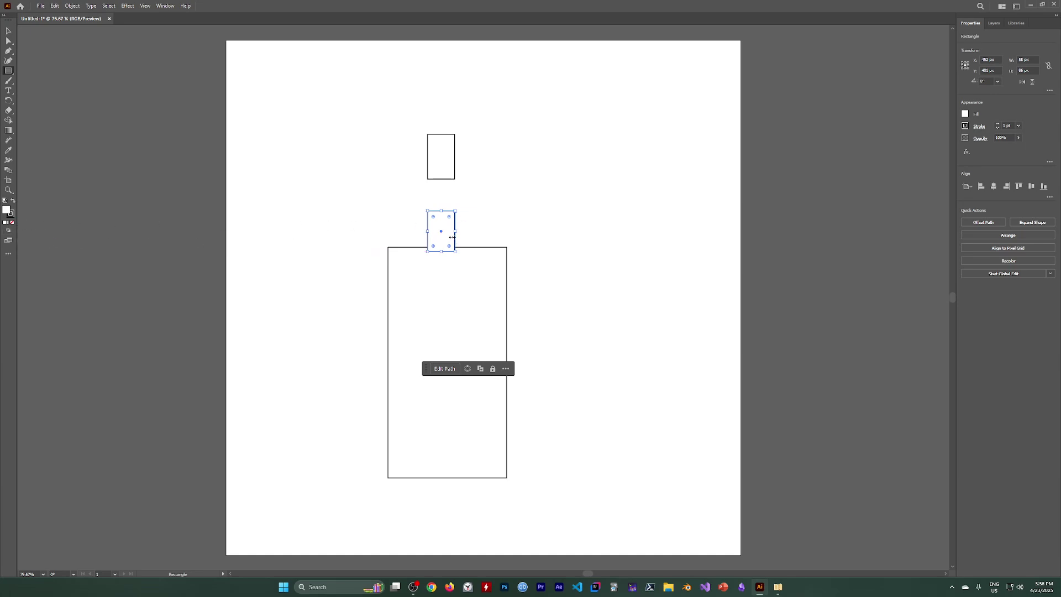
click(470, 241)
click(550, 308)
key(Delete)
drag(424, 217, 460, 253)
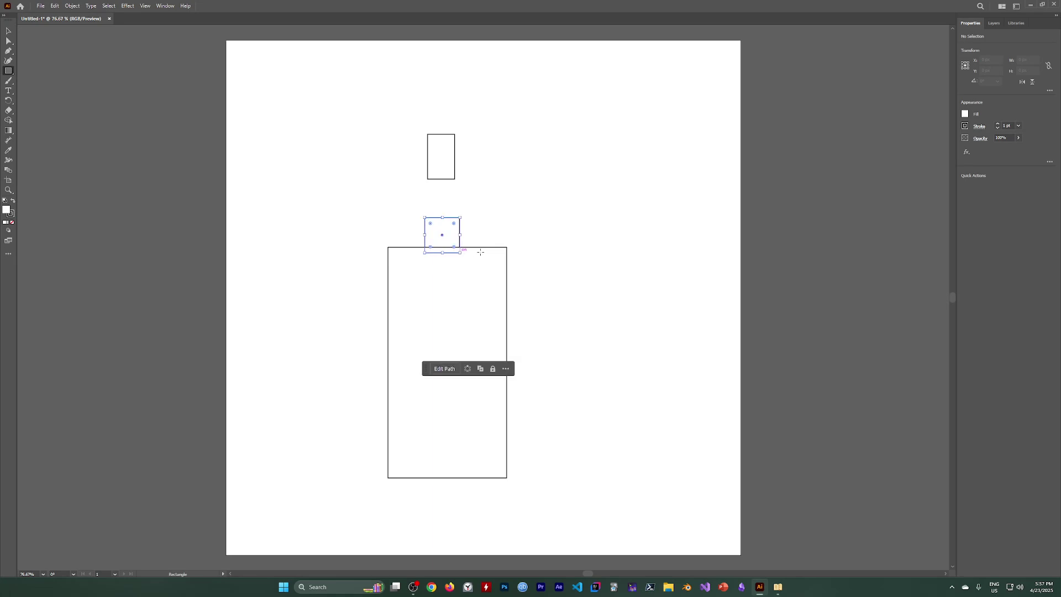
Return the drawing mode to Draw Normal and deselect the neck rectangle
click(9, 231)
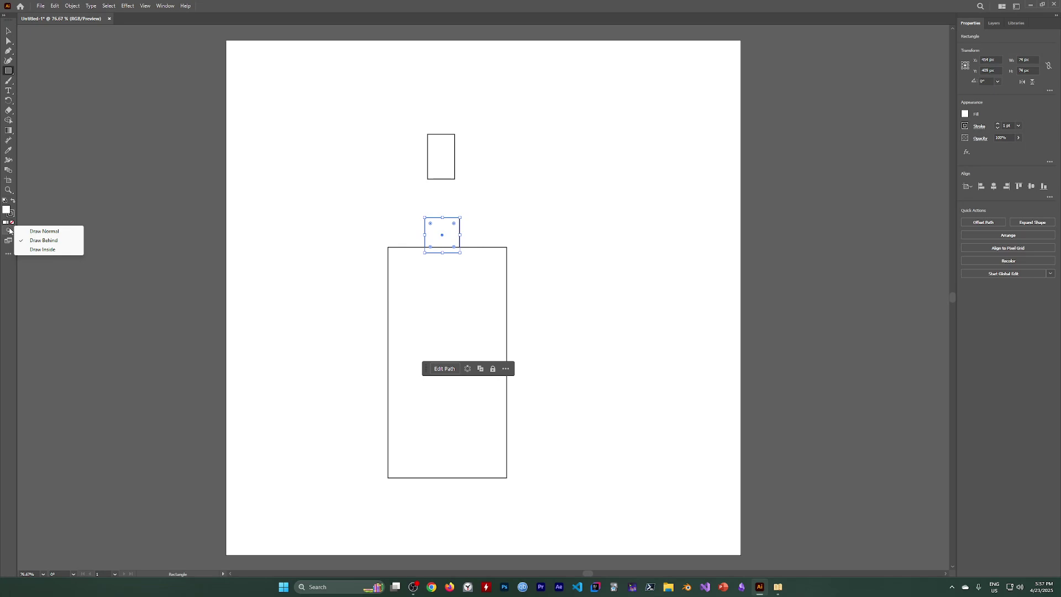
click(61, 232)
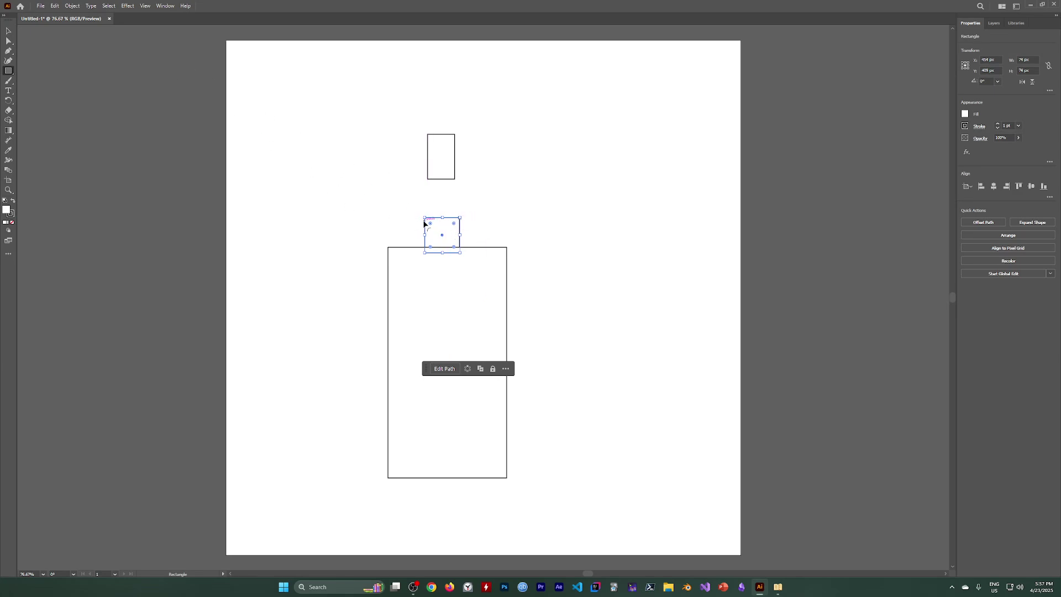
click(109, 7)
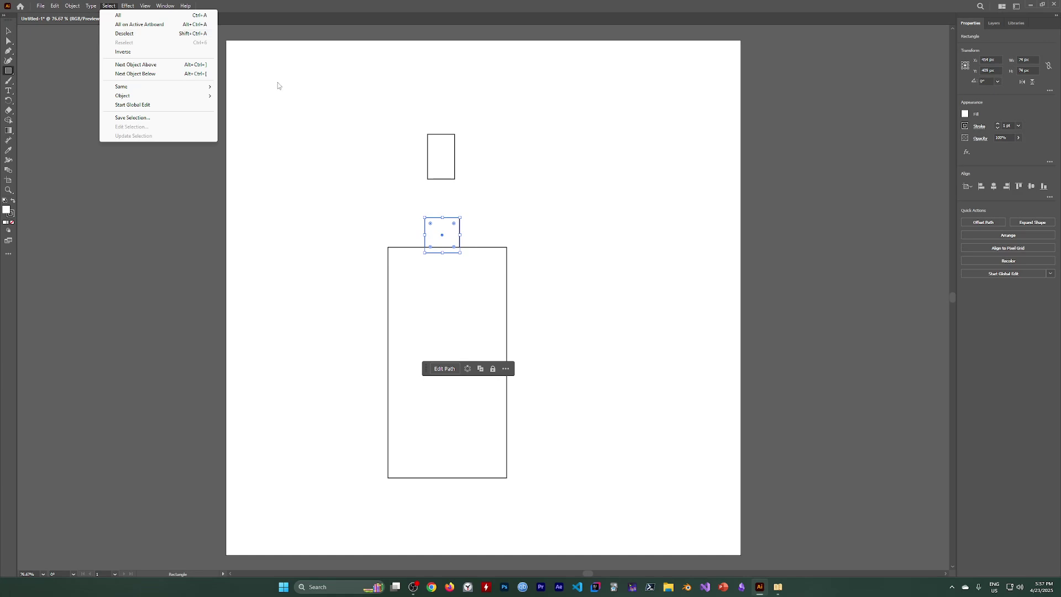
click(625, 200)
click(550, 307)
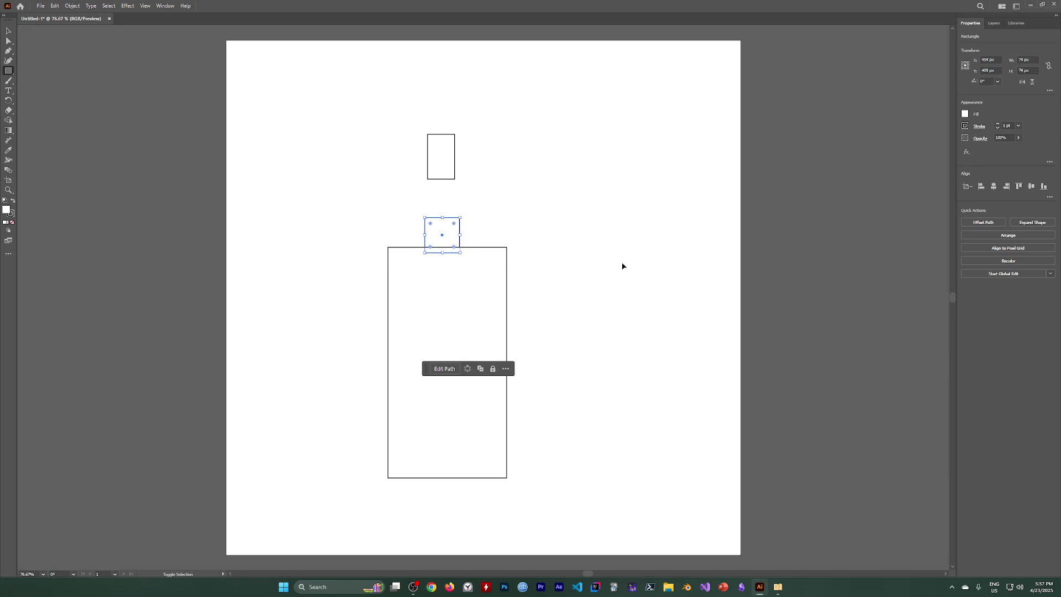
key(ctrl+shift+a)
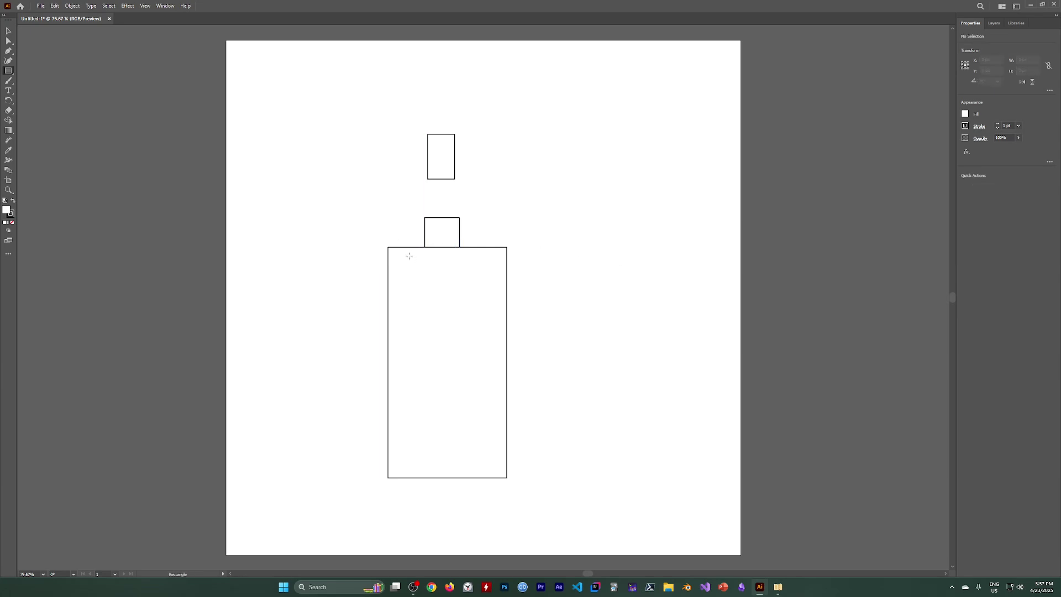
Try to round the bottle body's top corners with the Selection tool
click(8, 31)
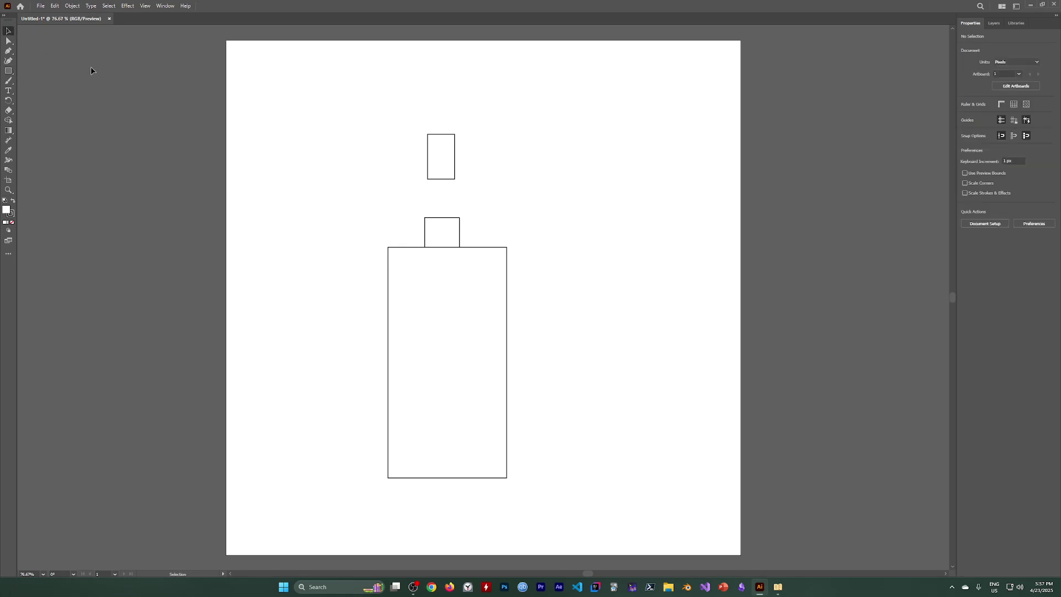
click(399, 260)
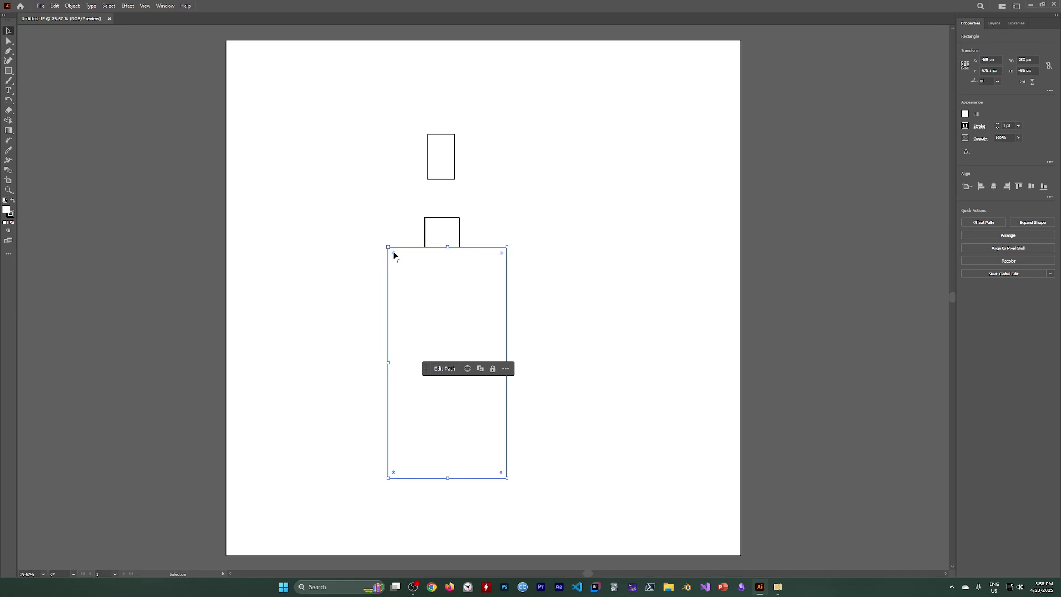
drag(393, 253, 549, 277)
click(566, 285)
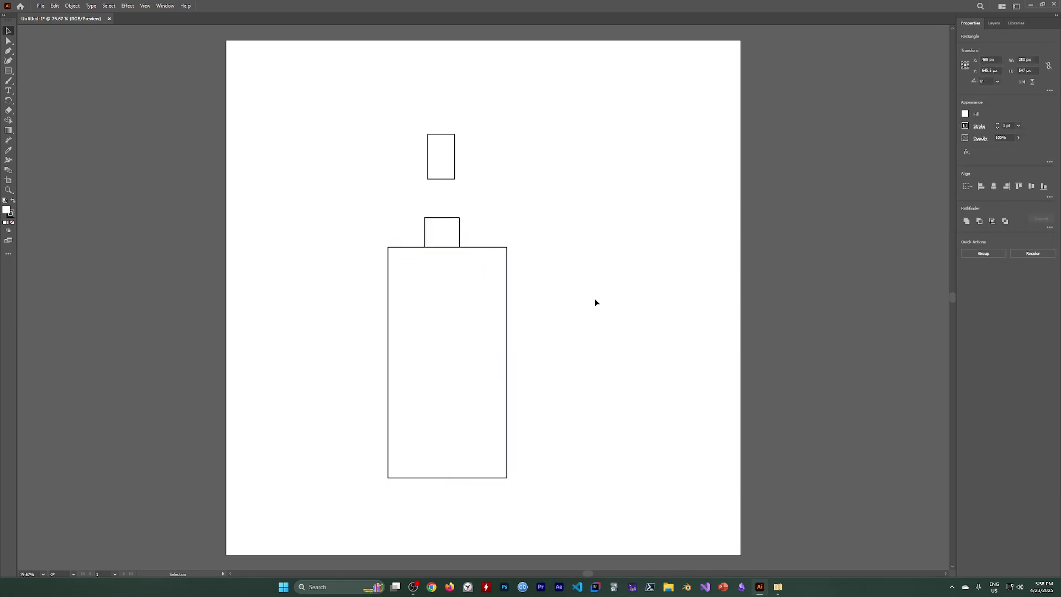
click(595, 299)
drag(356, 239, 542, 285)
click(564, 301)
click(404, 260)
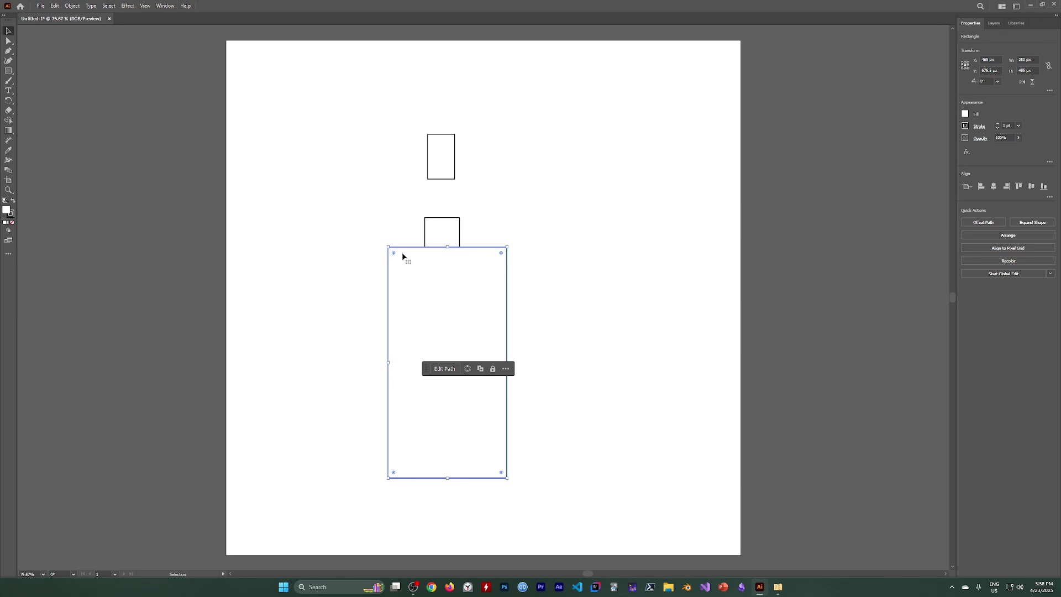
drag(393, 252, 368, 249)
Try to round only the bottle body's top corners with the Direct Selection tool
click(9, 41)
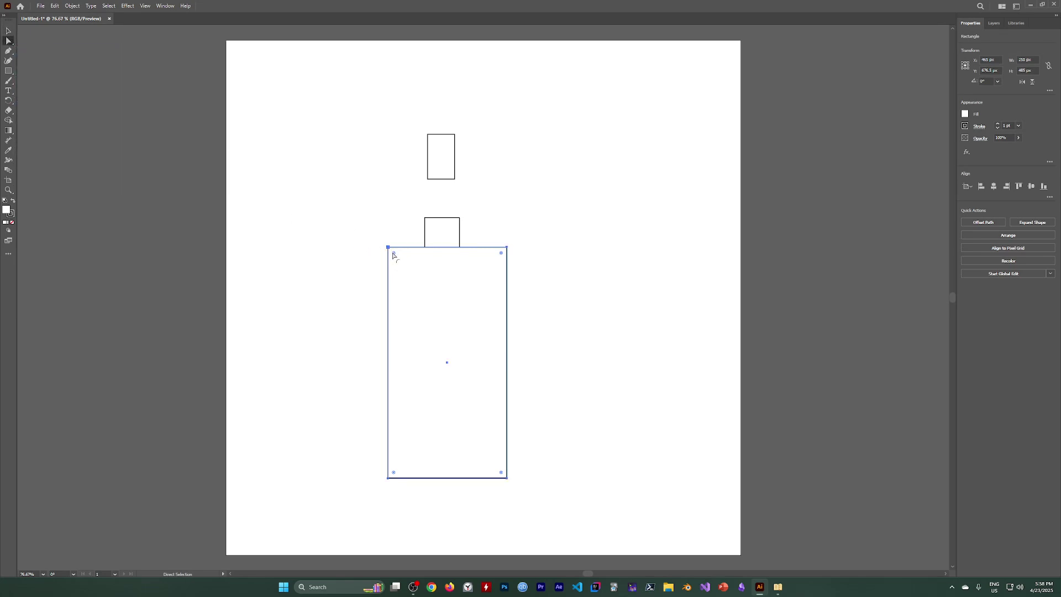
drag(365, 242, 534, 273)
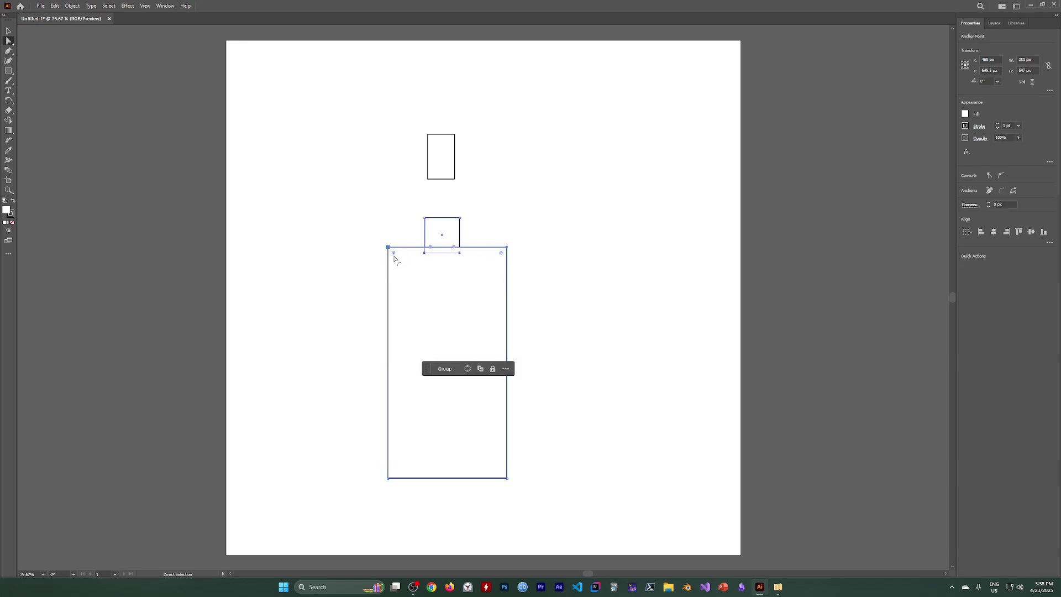
mouse_move(394, 253)
mouse_down()
mouse_move(419, 264)
mouse_move(373, 257)
mouse_up()
click(581, 274)
click(418, 259)
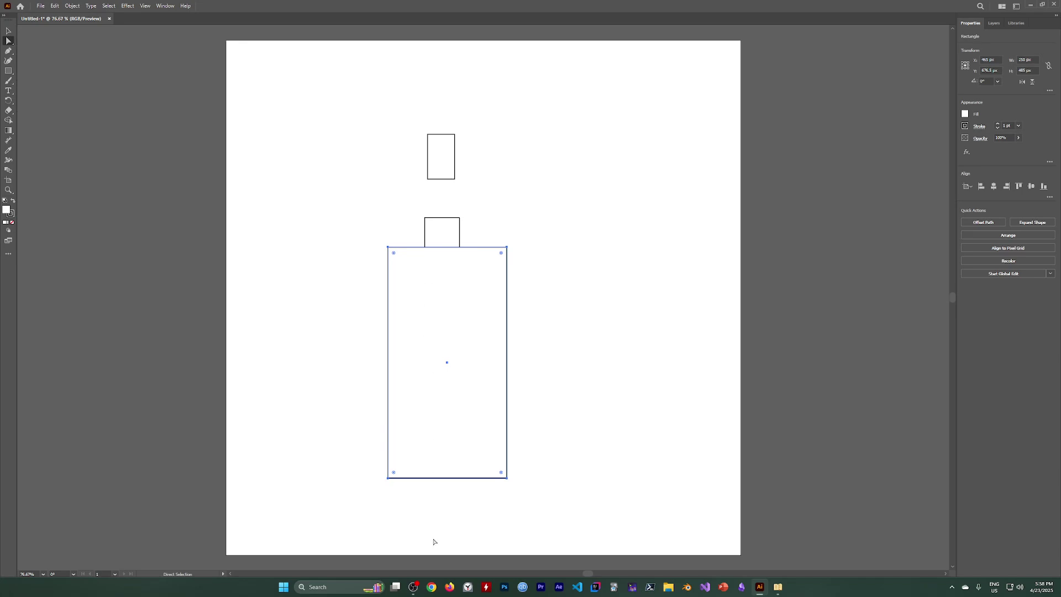
click(413, 587)
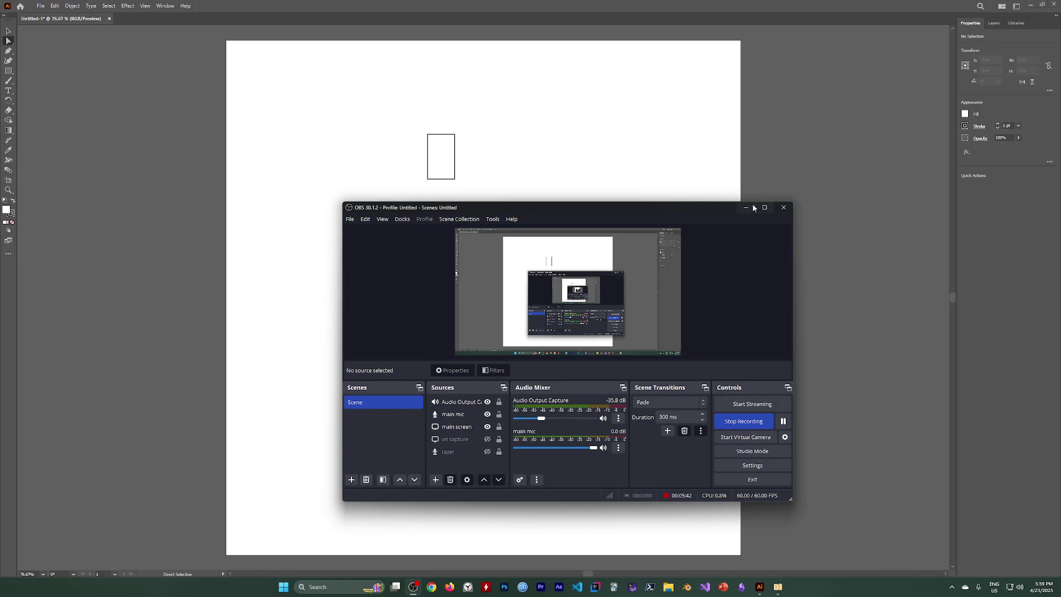
click(751, 208)
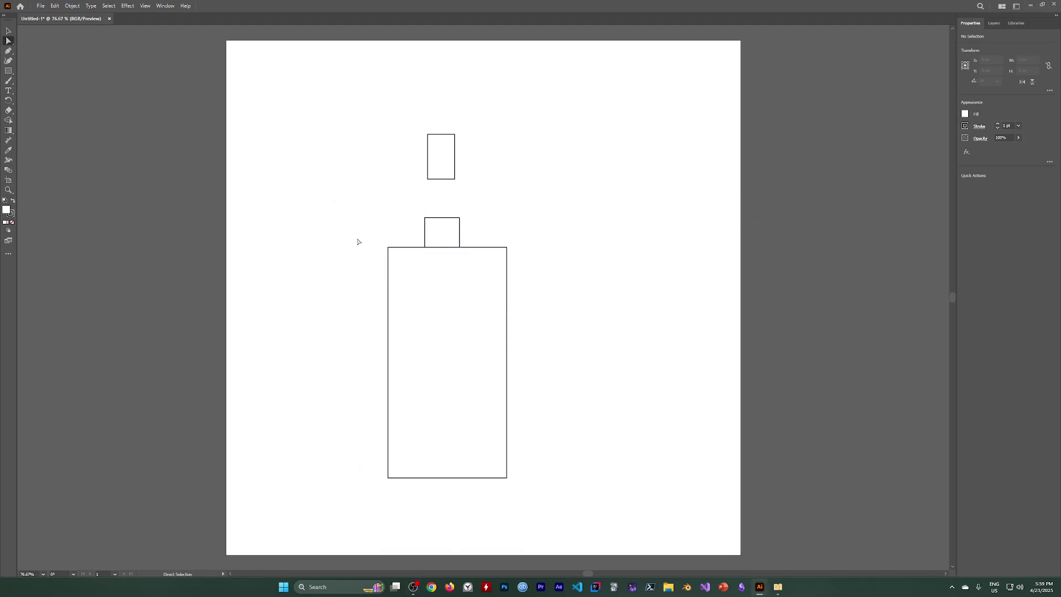
Hide the neck rectangle behind the top of the bottle body
click(401, 261)
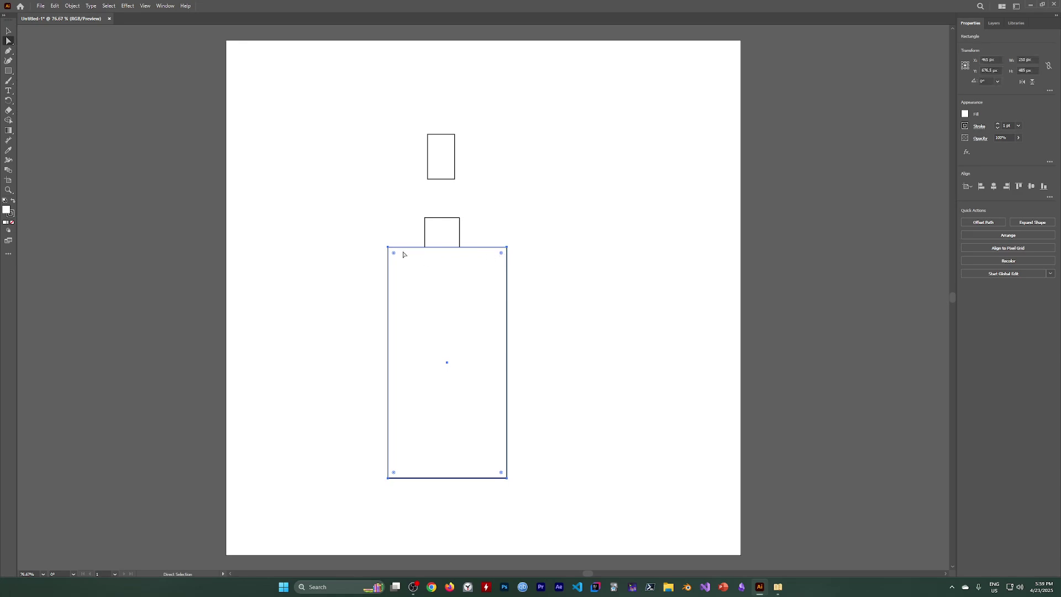
click(444, 227)
click(72, 6)
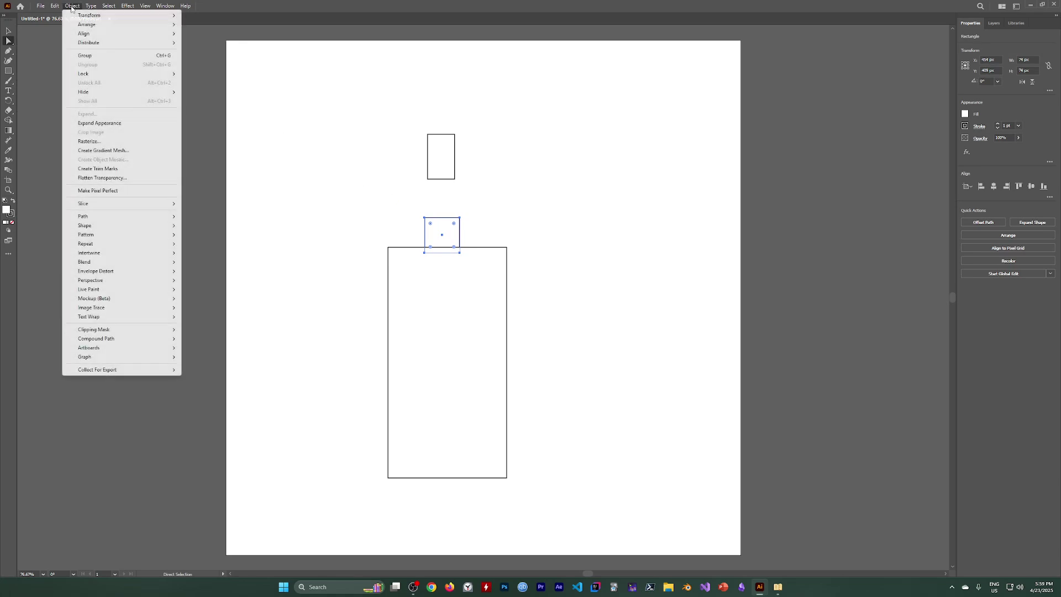
mouse_move(102, 95)
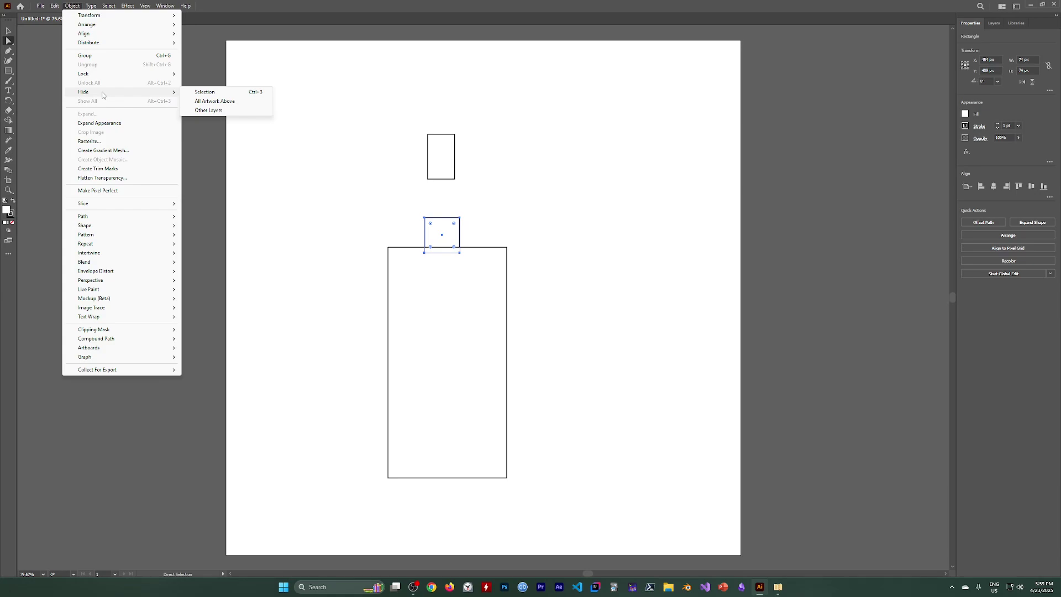
click(204, 92)
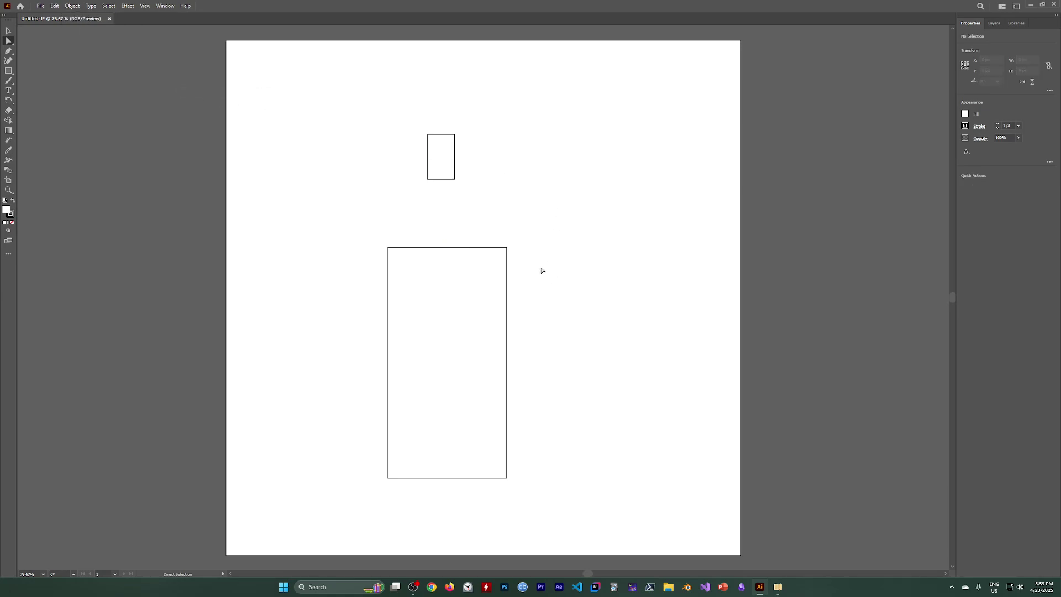
Round both top corners of the bottle body fully into a semicircular dome, leaving the bottom corners square
click(478, 262)
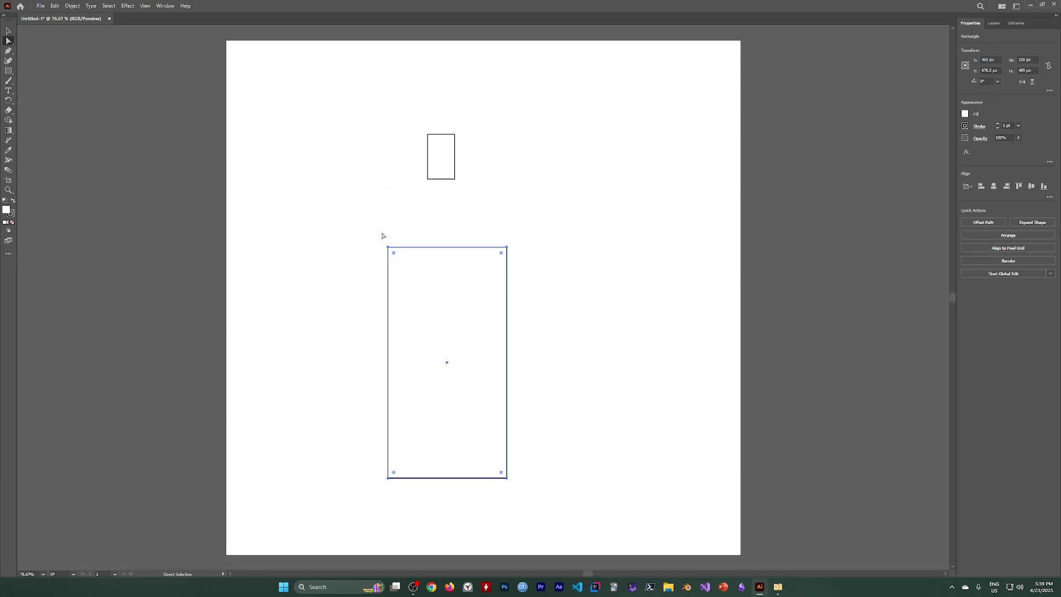
drag(370, 237, 538, 275)
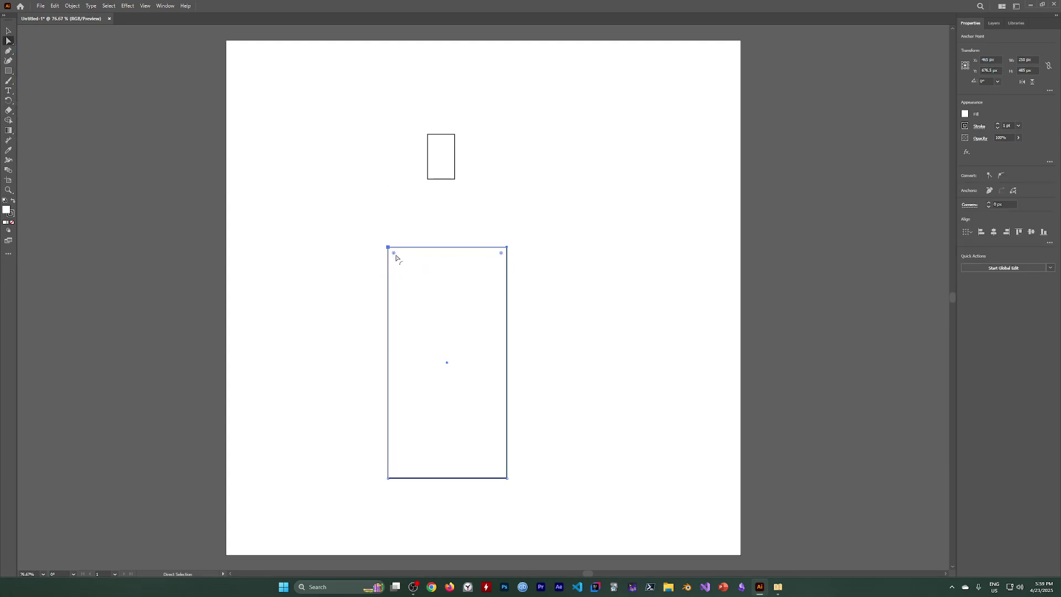
drag(394, 253, 458, 299)
click(583, 280)
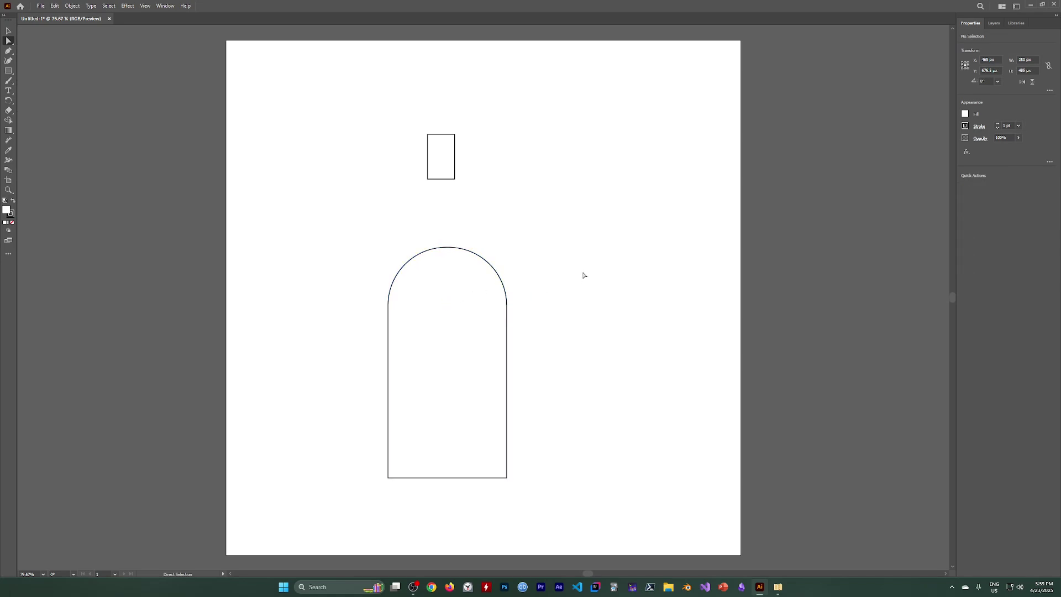
Show the hidden neck rectangle again and shift it slightly right to sit roughly centred over the domed bottle body
click(75, 7)
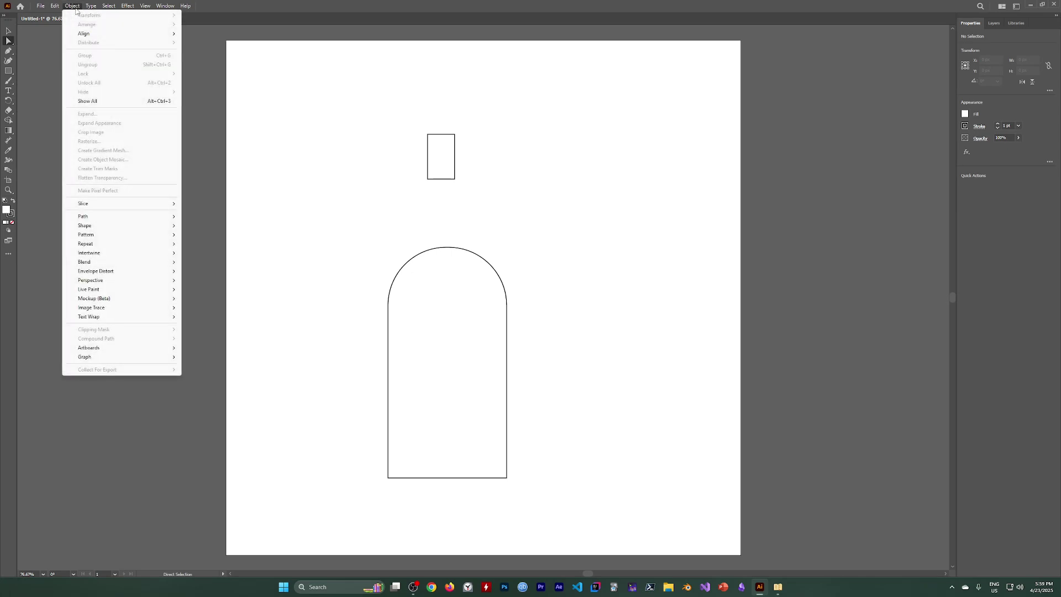
click(108, 101)
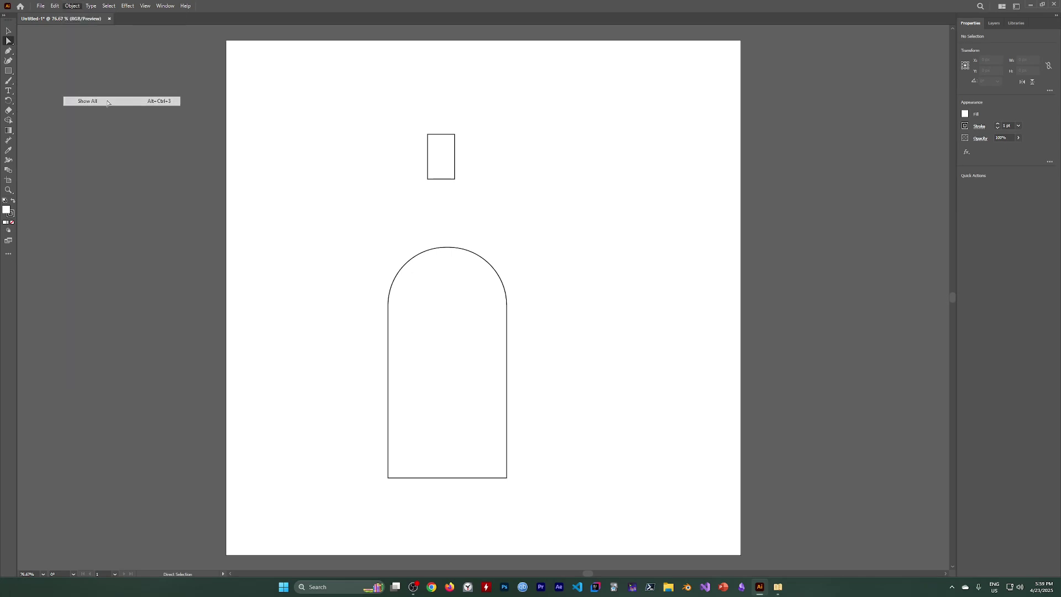
click(533, 198)
click(442, 227)
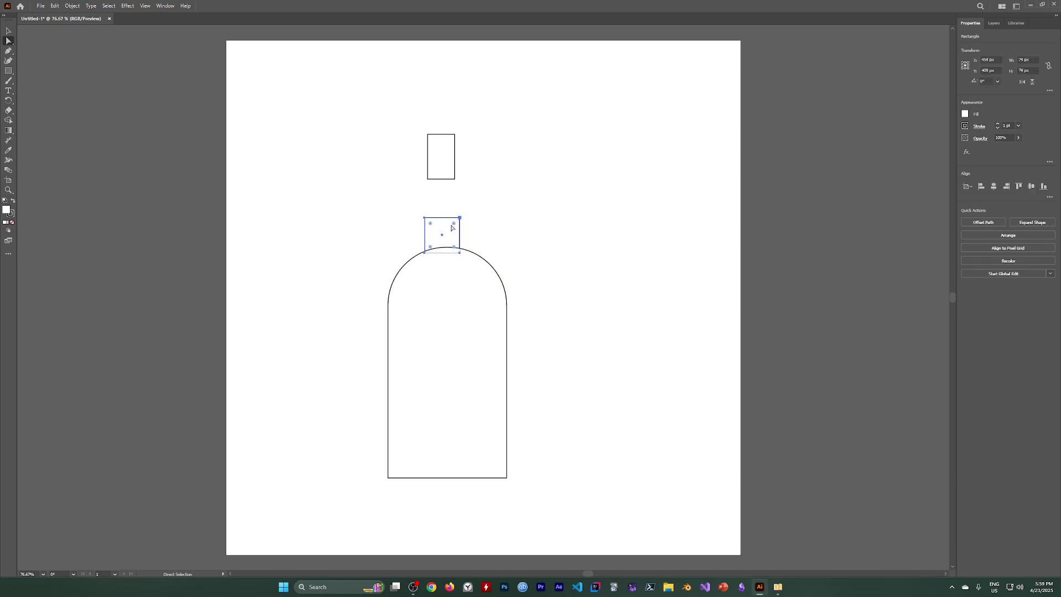
drag(445, 230, 448, 230)
click(542, 240)
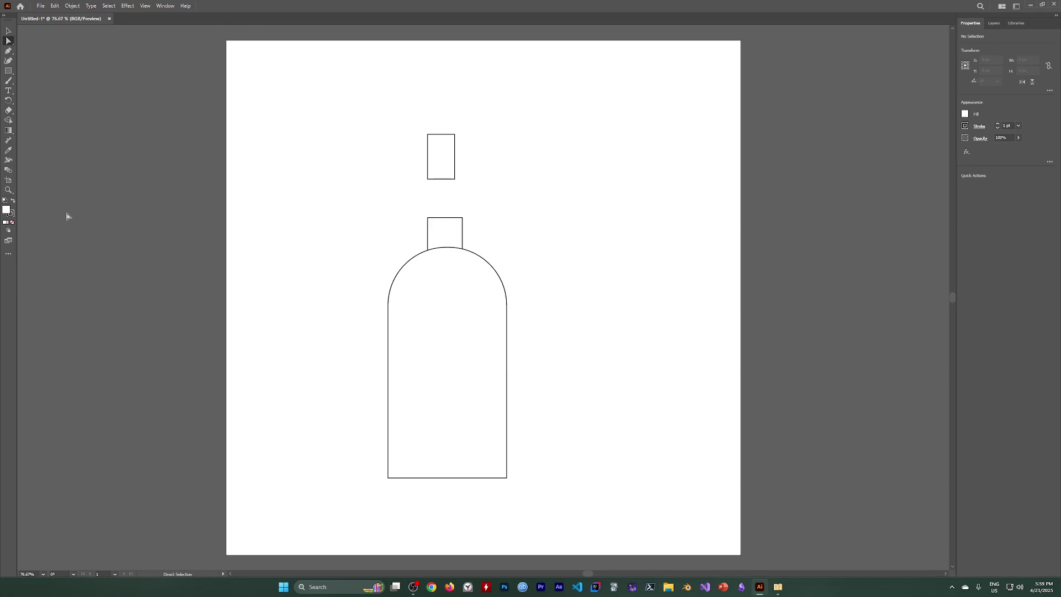
Merge the neck and bottle body into one shape with the Shape Builder tool and deselect it
click(9, 123)
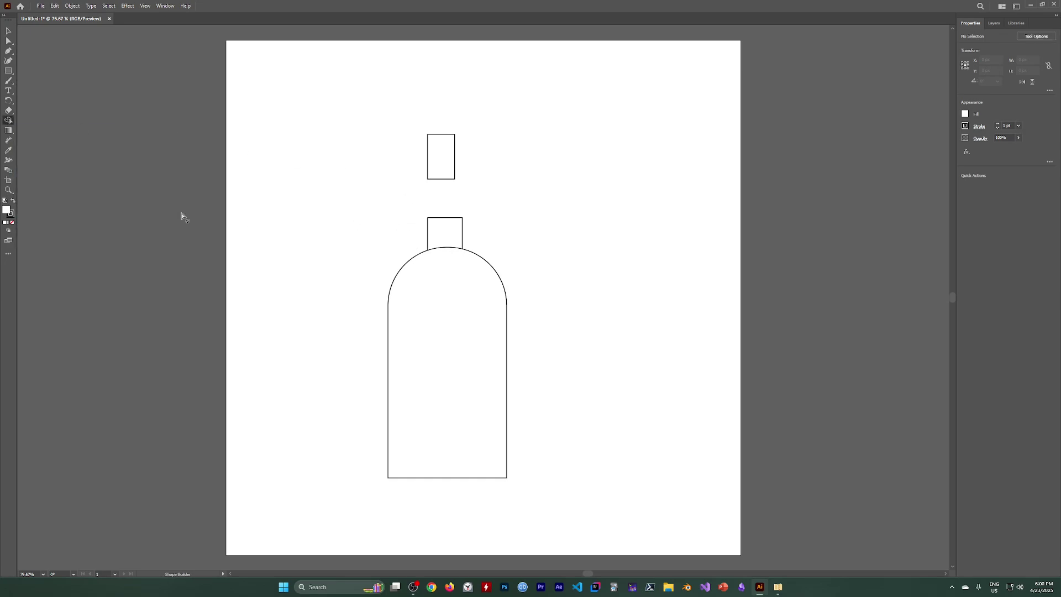
click(8, 31)
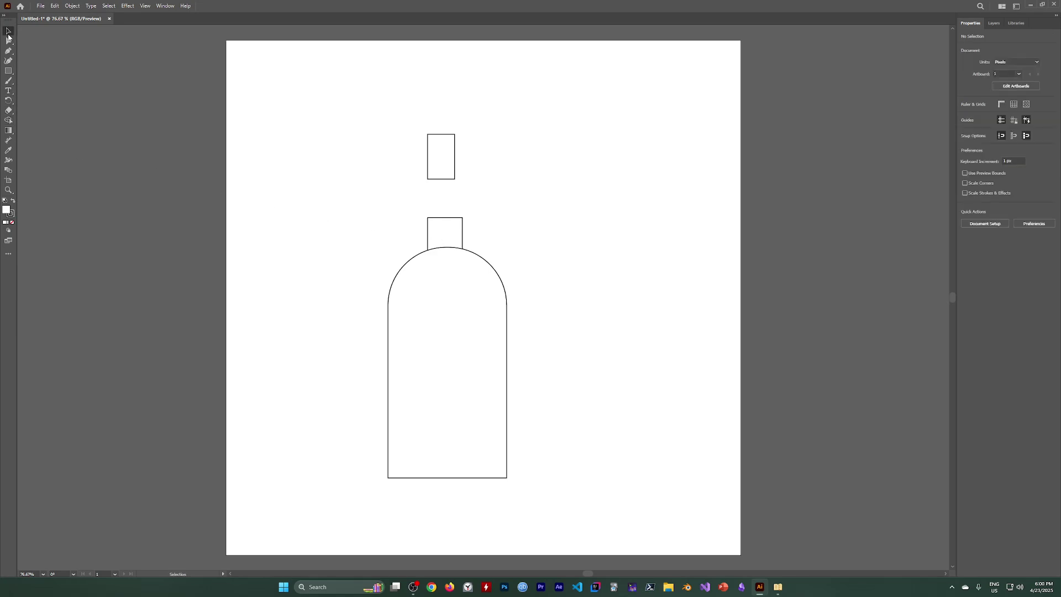
drag(547, 283, 532, 374)
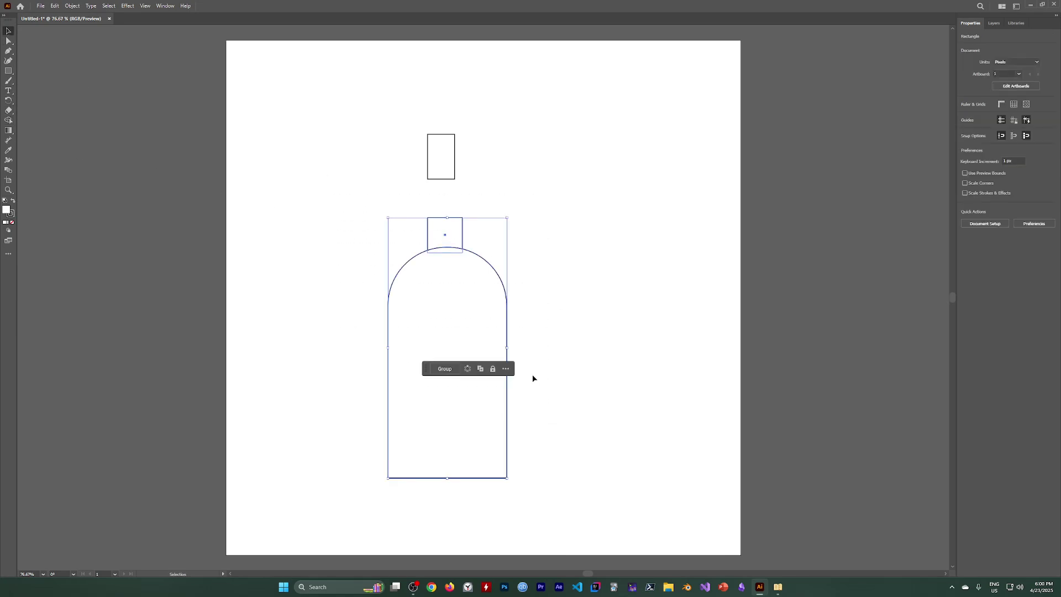
click(8, 120)
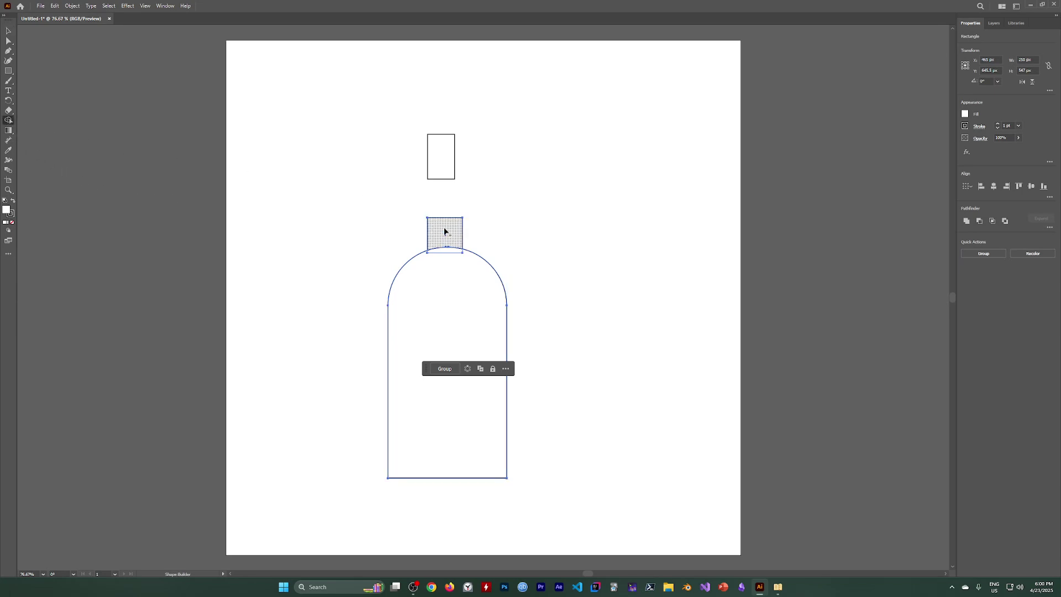
drag(445, 231, 443, 299)
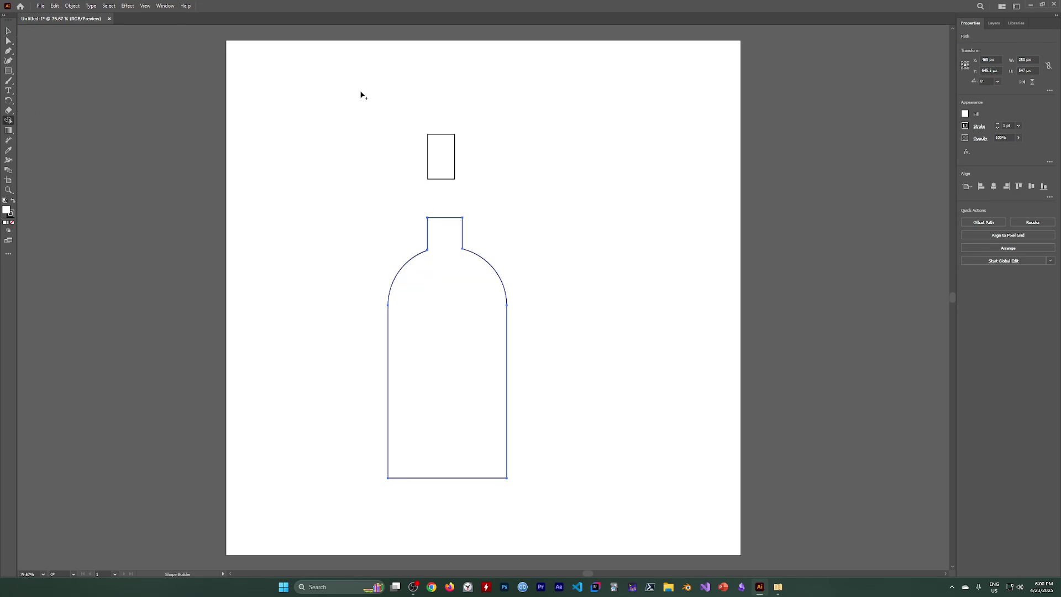
ctrl+click(244, 203)
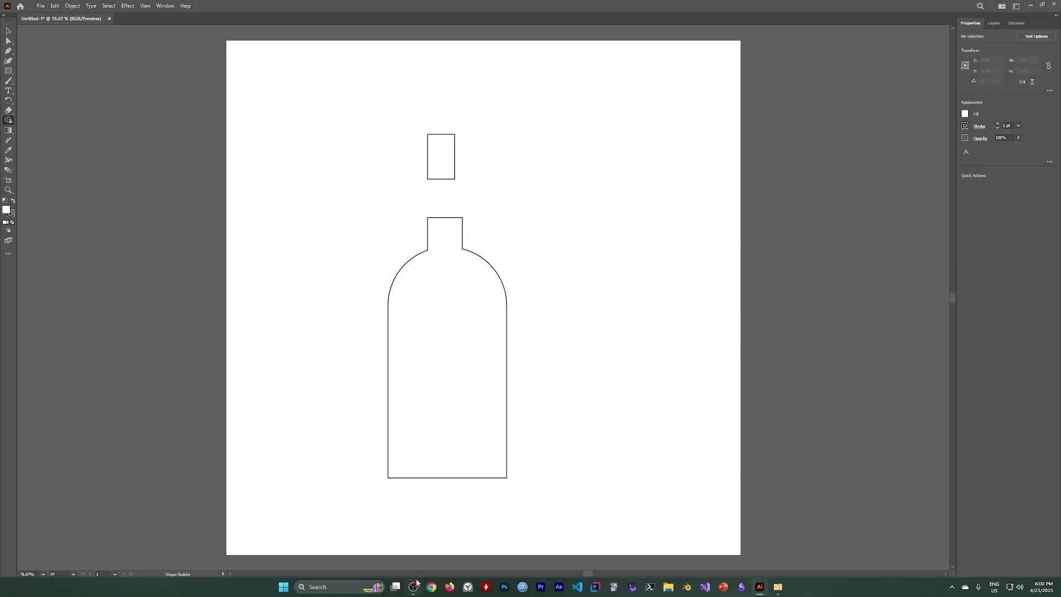
click(415, 586)
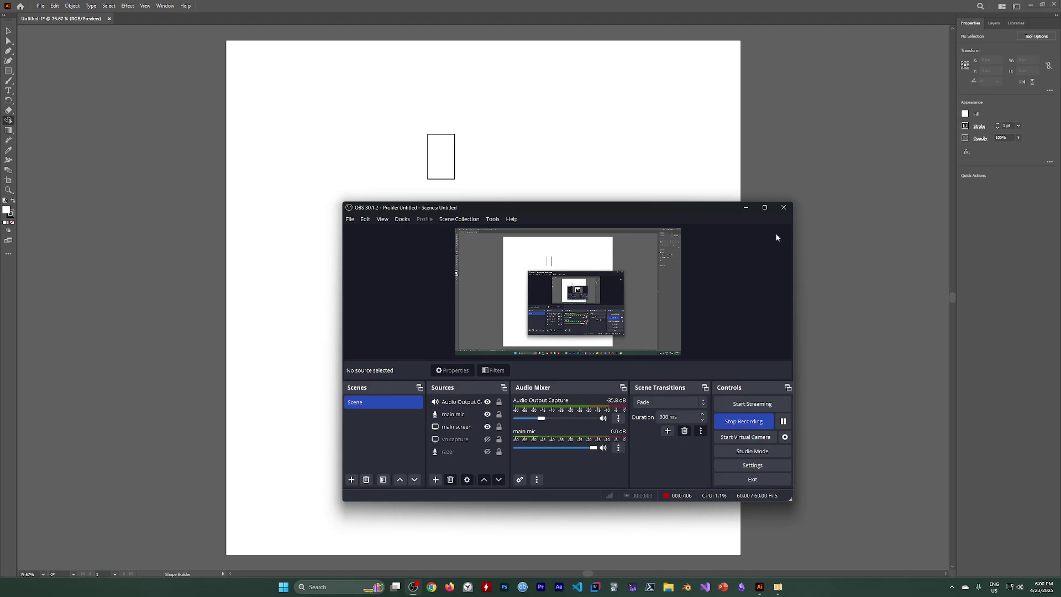
click(751, 208)
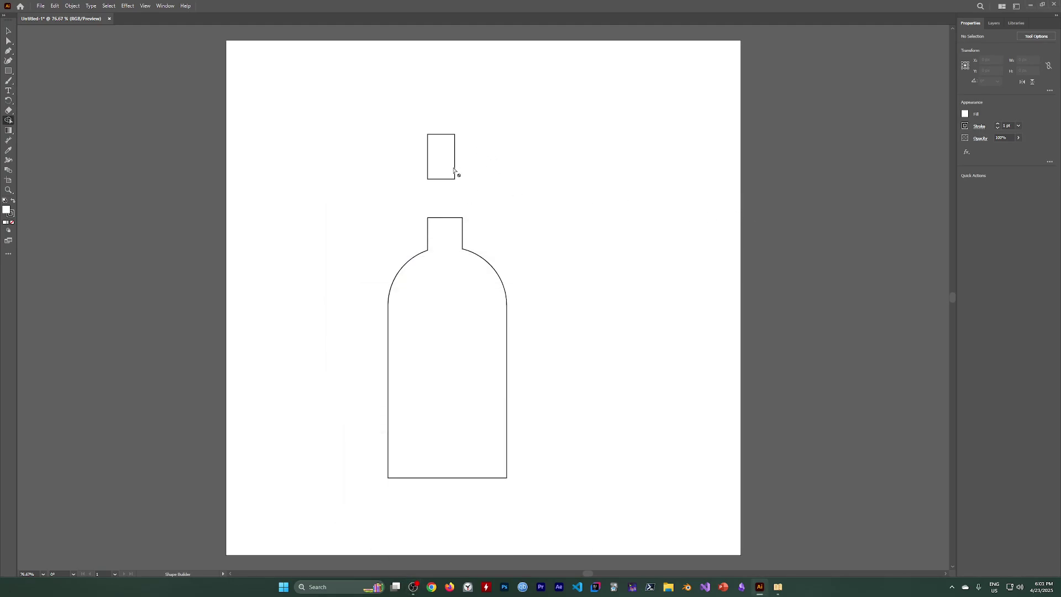
Try pasting a copy of the cap rectangle and moving it beside the bottle, and undo both changes
click(9, 31)
click(445, 161)
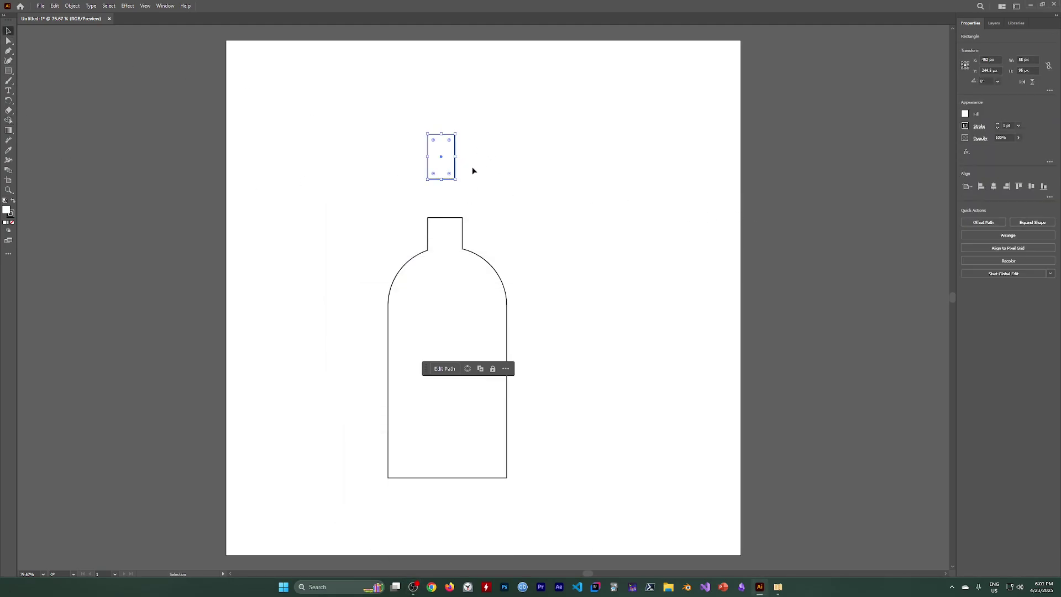
key(a)
key(ctrl+c)
key(ctrl+v)
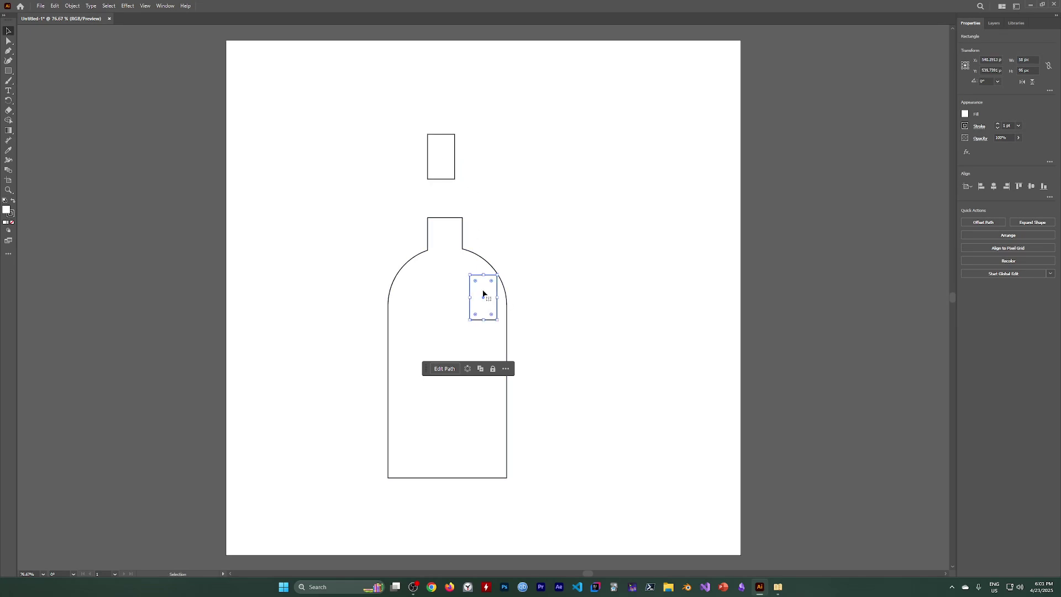
drag(484, 293, 551, 283)
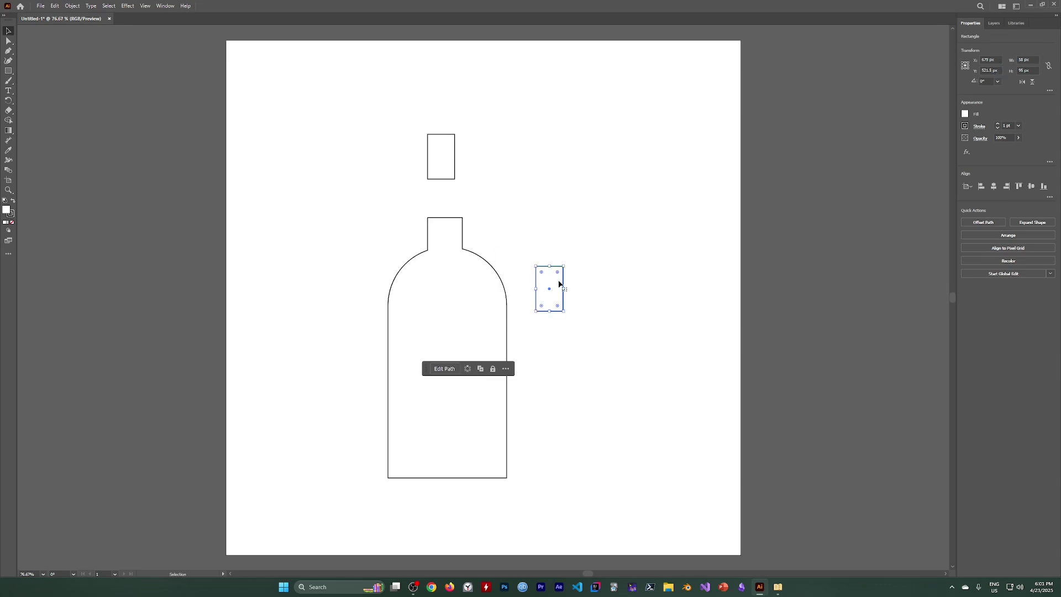
key(a)
key(ctrl+z)
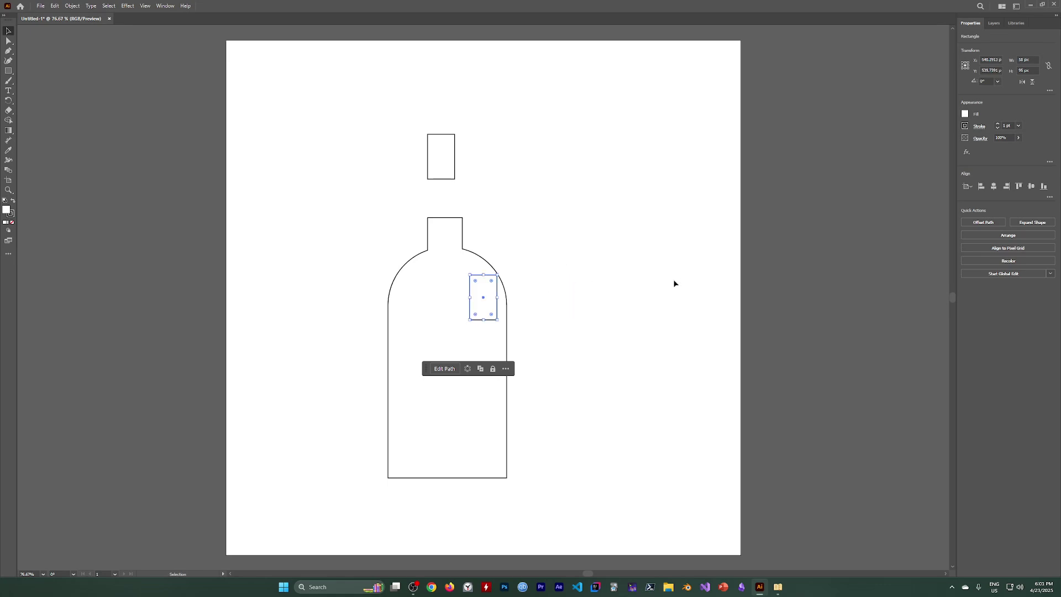
key(v)
key(ctrl+z)
Copy the cap rectangle, paste it with the regular Paste command, and undo the paste
click(441, 154)
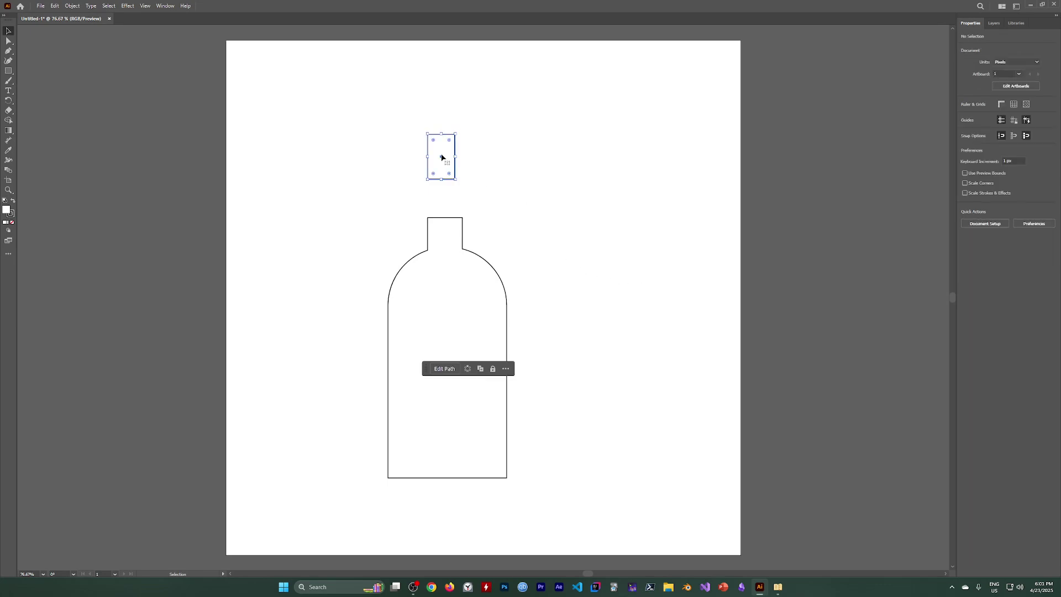
click(54, 6)
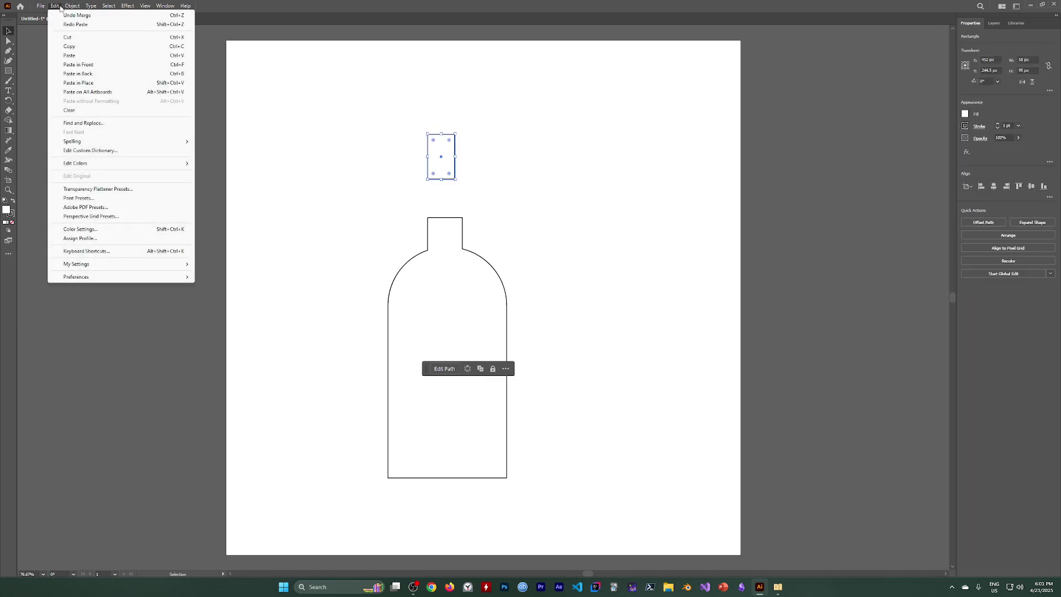
click(71, 47)
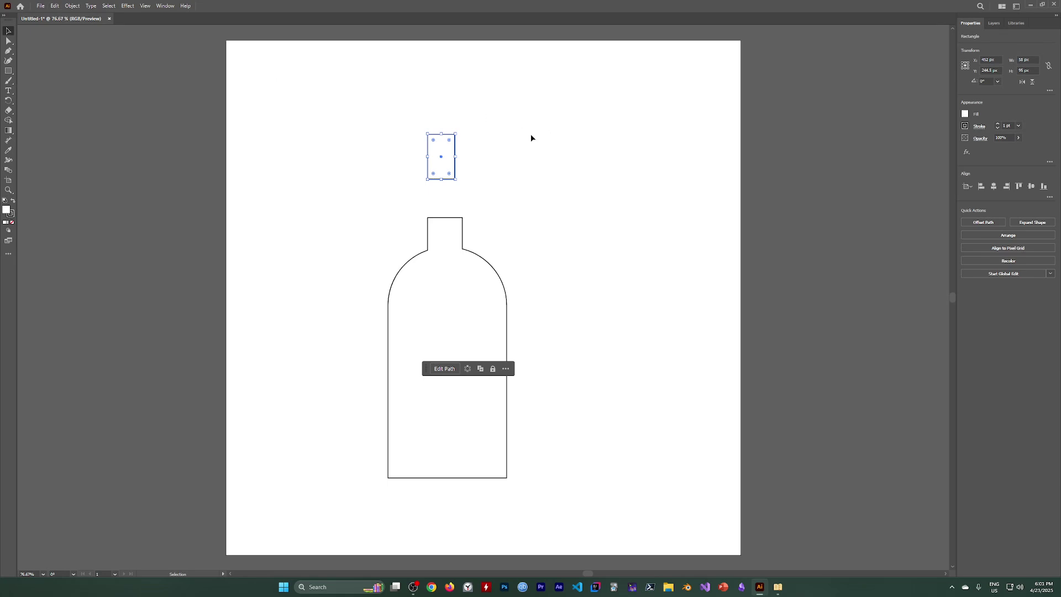
click(60, 8)
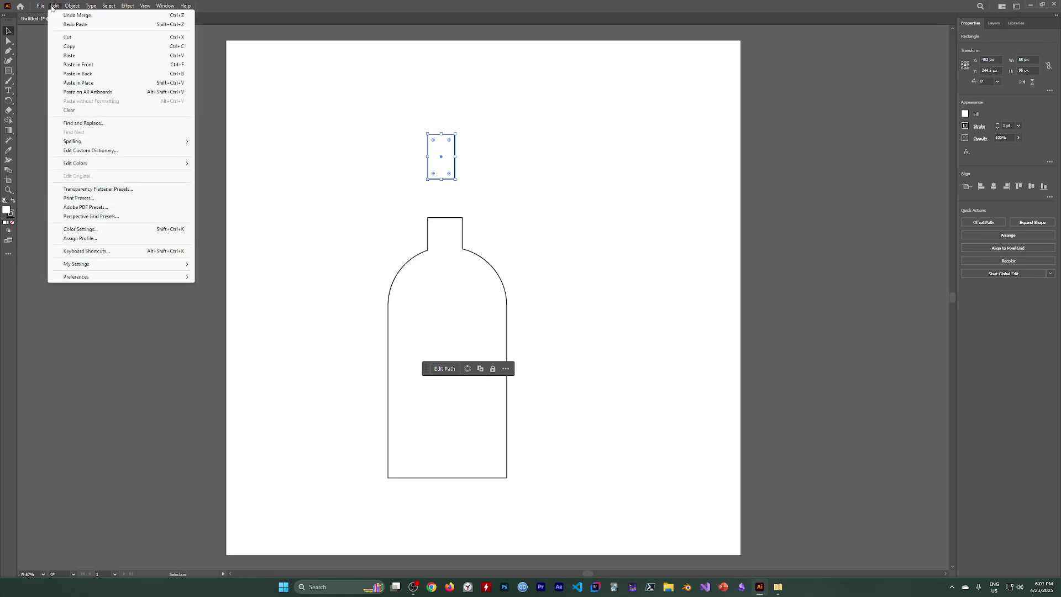
click(72, 57)
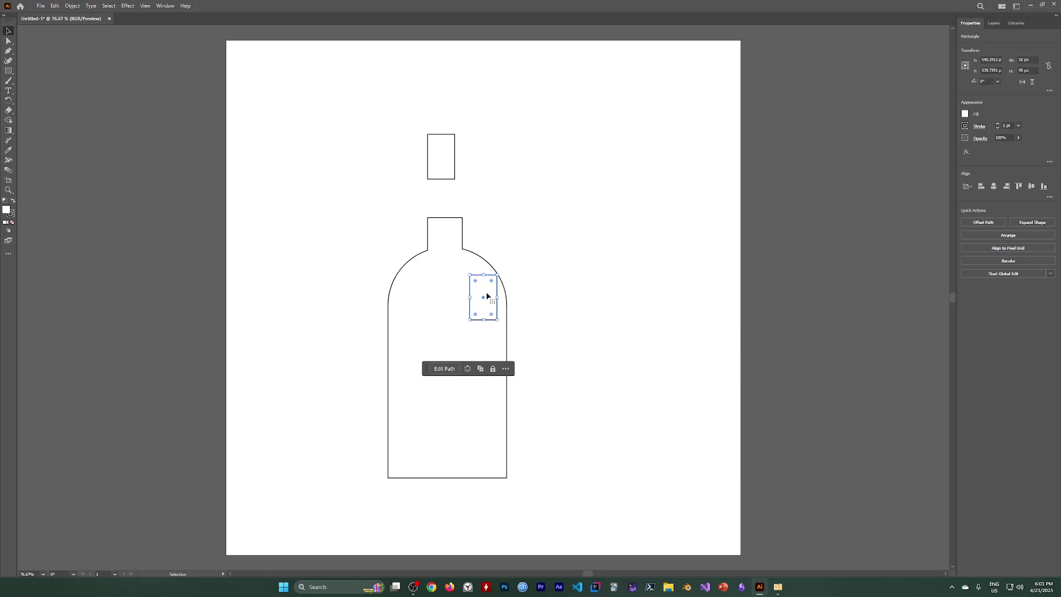
key(ctrl+z)
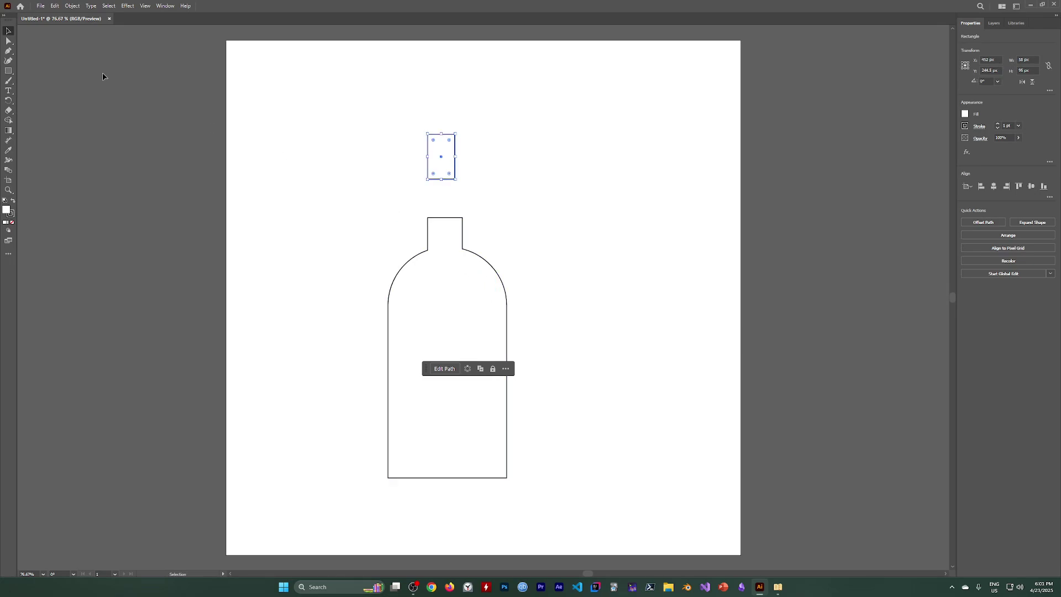
Try Paste in Place with the copied cap rectangle, move the duplicate aside, undo the change and deselect
click(60, 6)
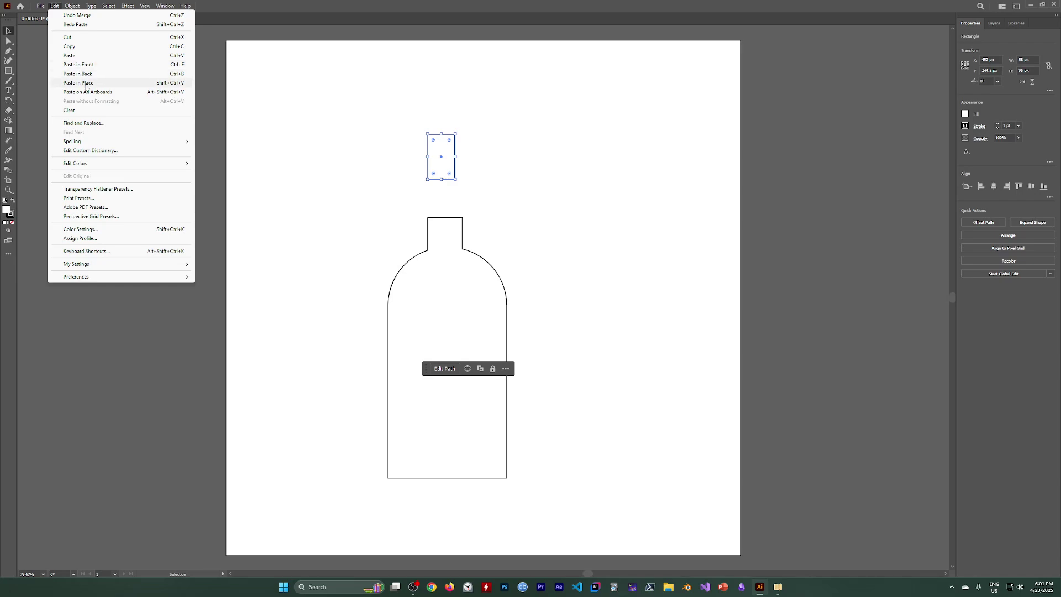
click(86, 84)
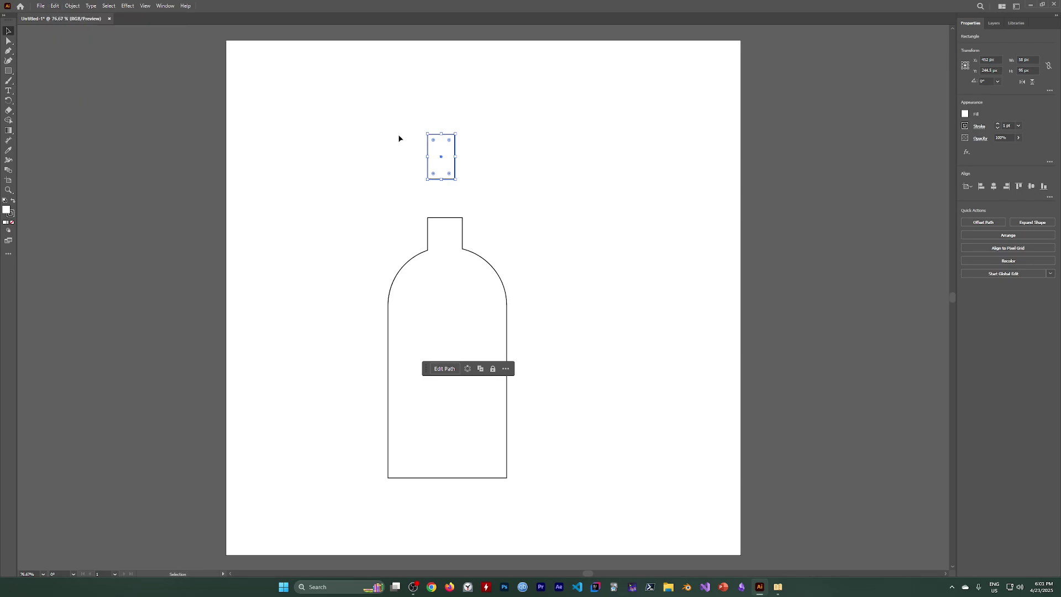
drag(440, 149, 512, 157)
key(ctrl+z)
click(525, 237)
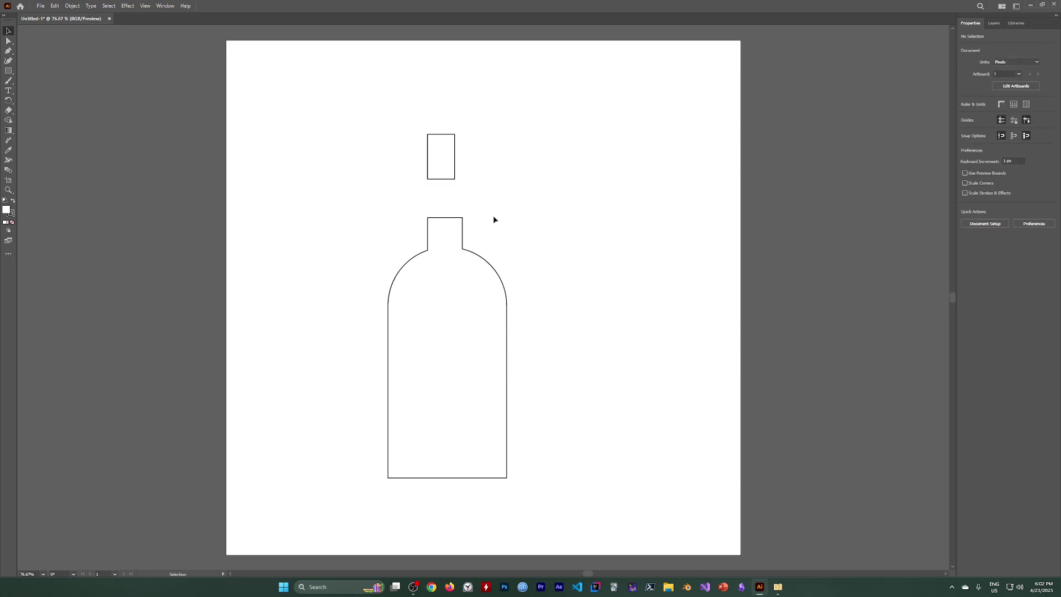
Round the two corners where the bottle's neck meets its shoulders to about 107 px using Direct Selection, and deselect
click(444, 263)
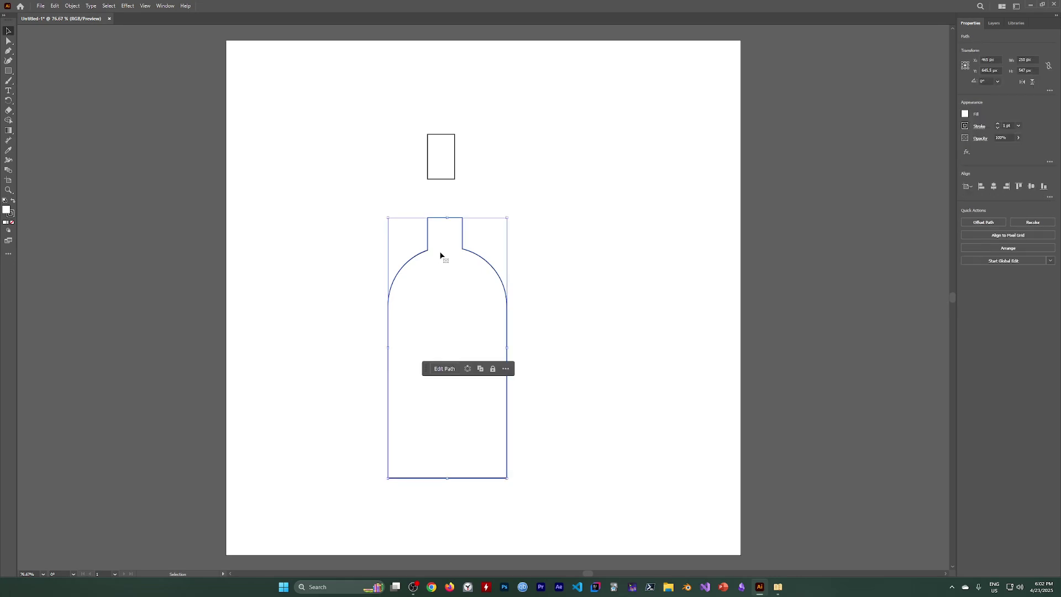
click(8, 41)
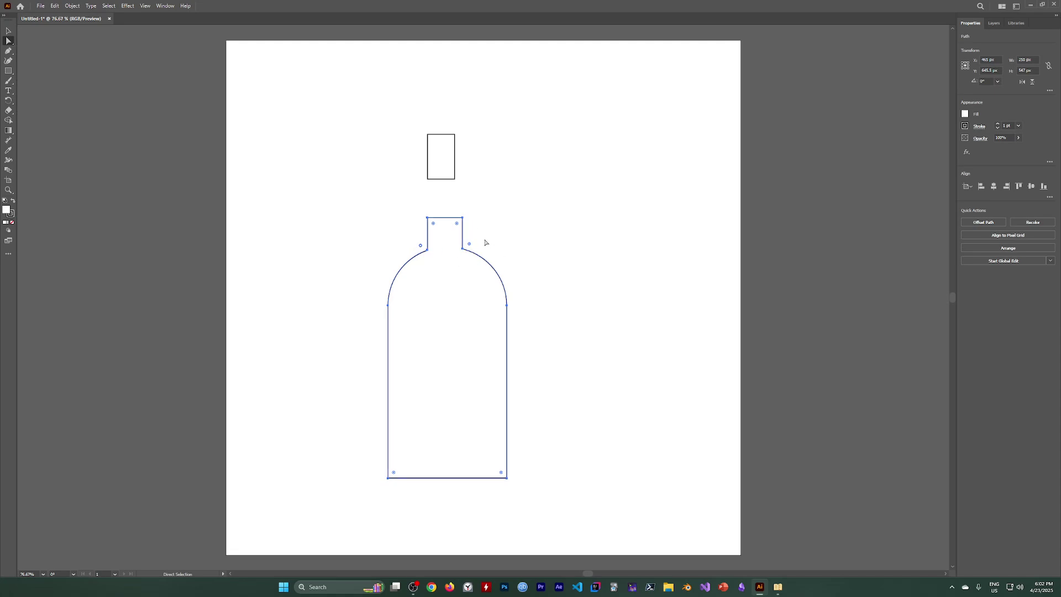
click(511, 251)
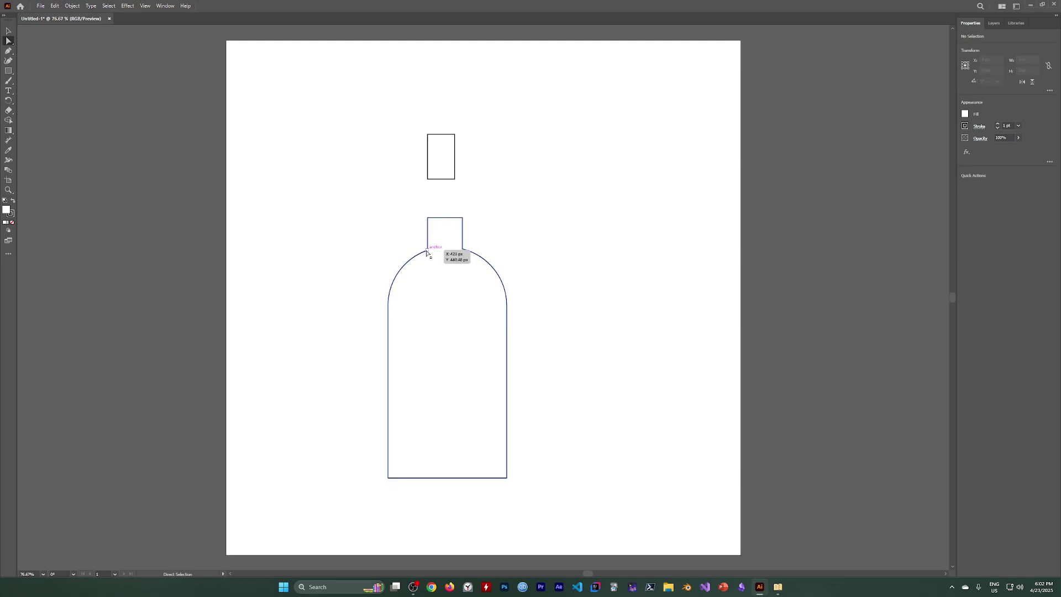
click(427, 253)
click(519, 246)
click(481, 251)
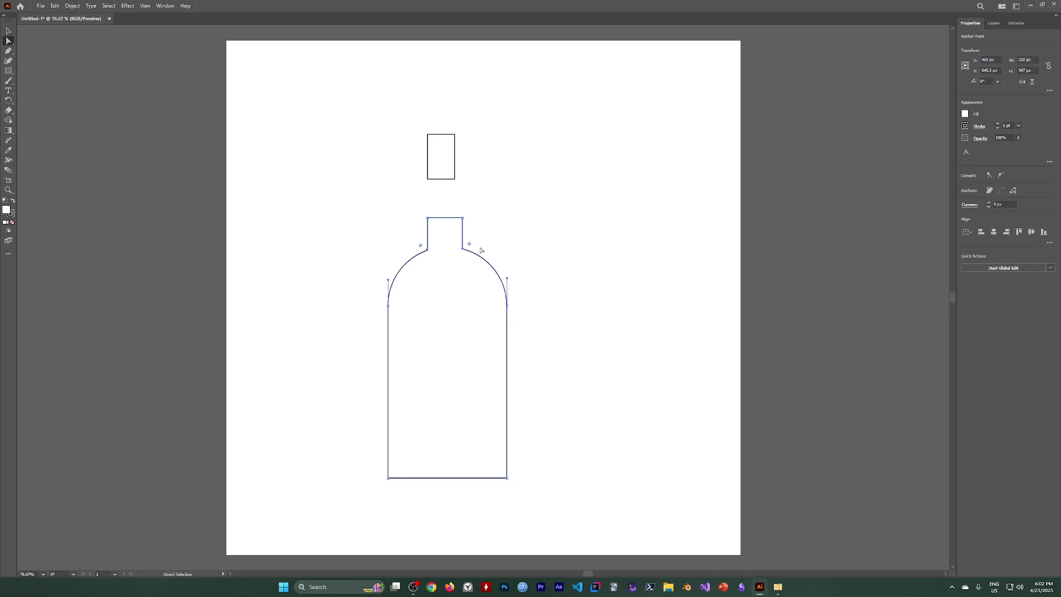
drag(470, 244, 570, 240)
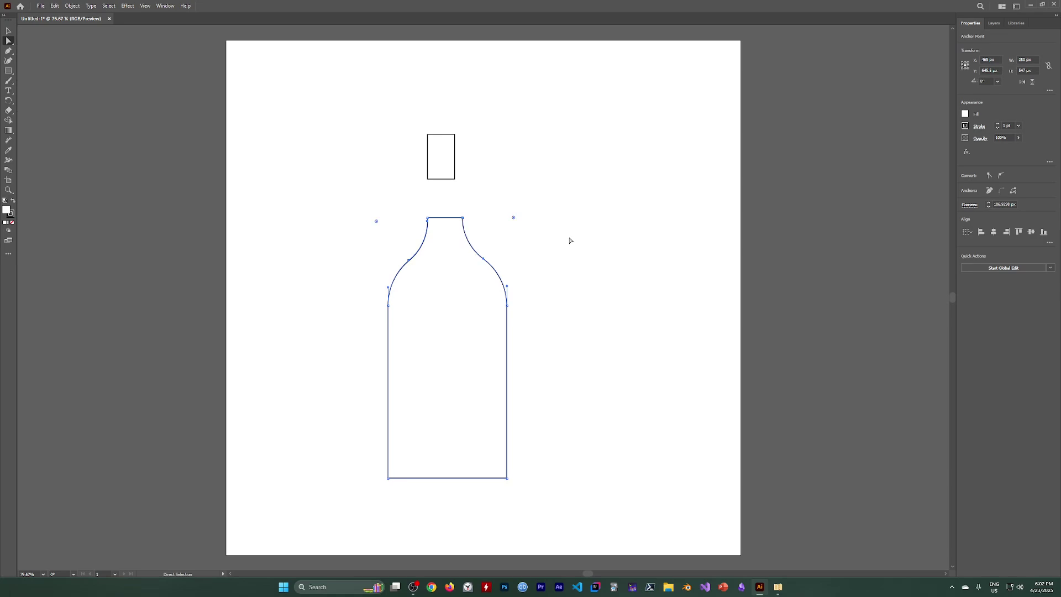
click(567, 299)
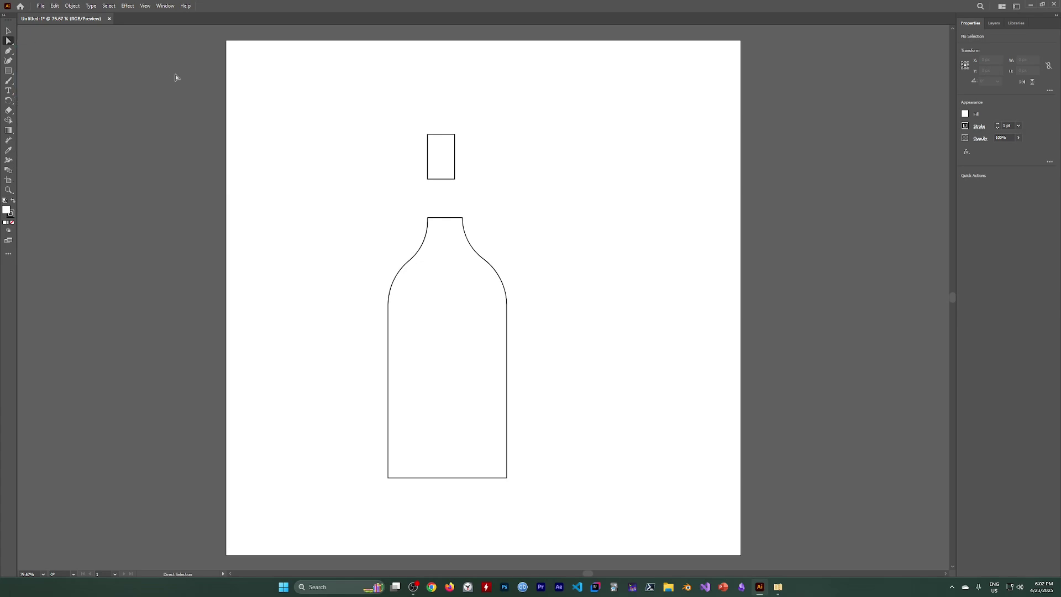
Start saving the document and browse to the Illustrator folder inside Documents
click(43, 10)
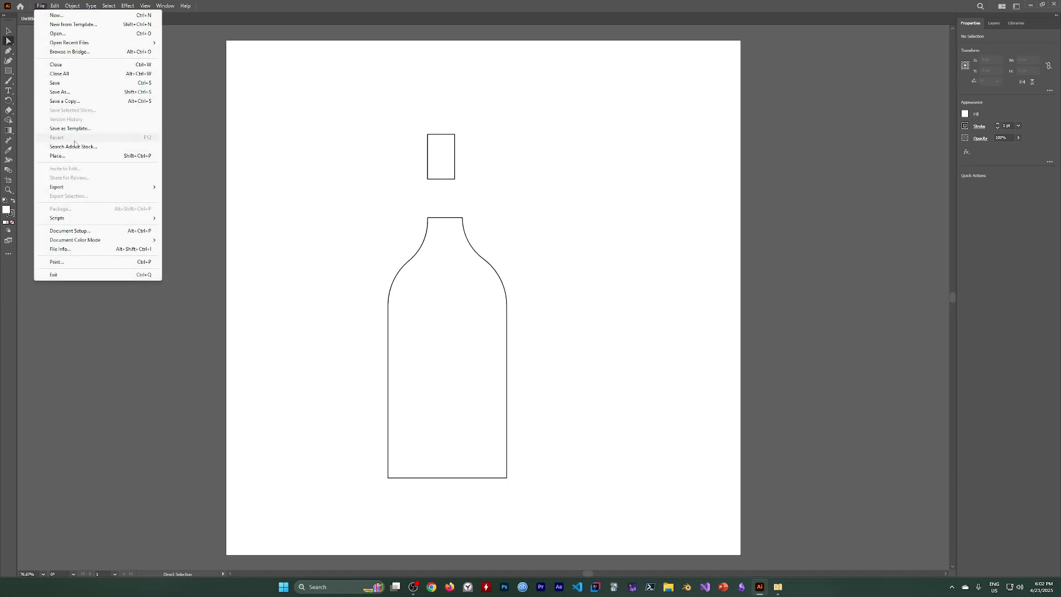
click(69, 84)
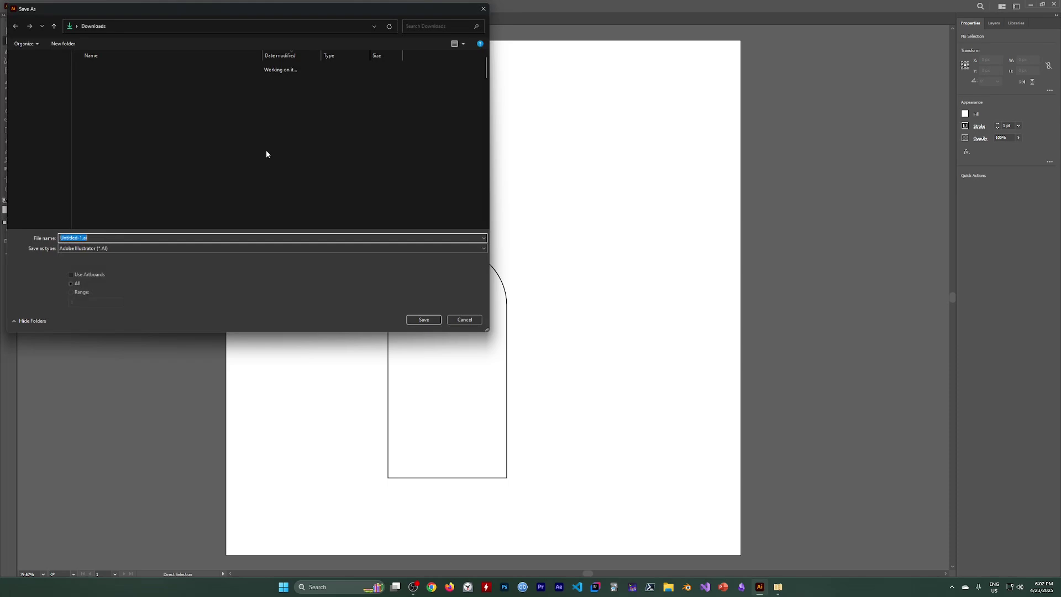
click(34, 137)
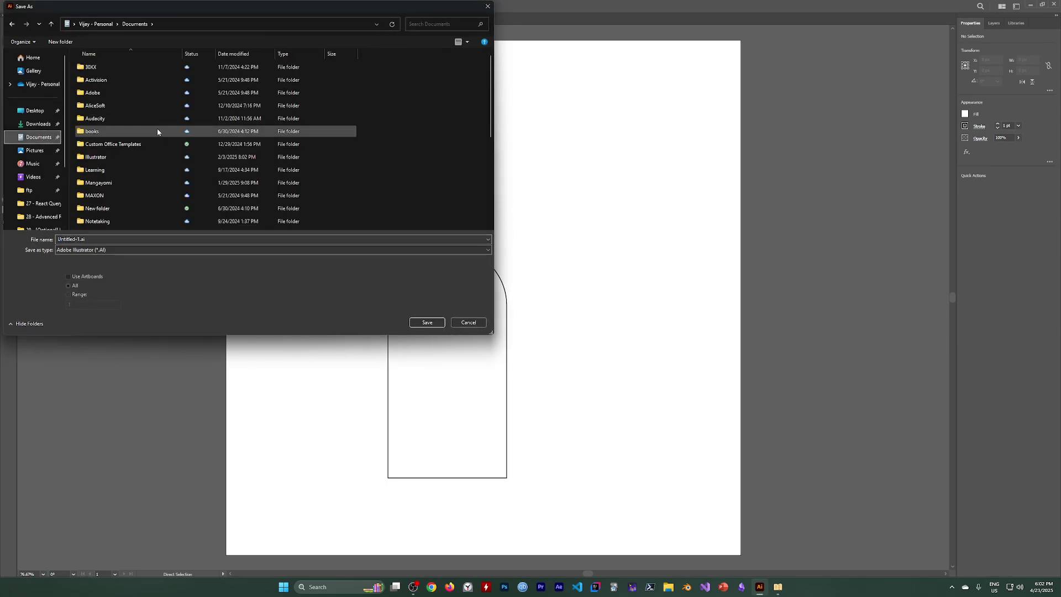
click(103, 84)
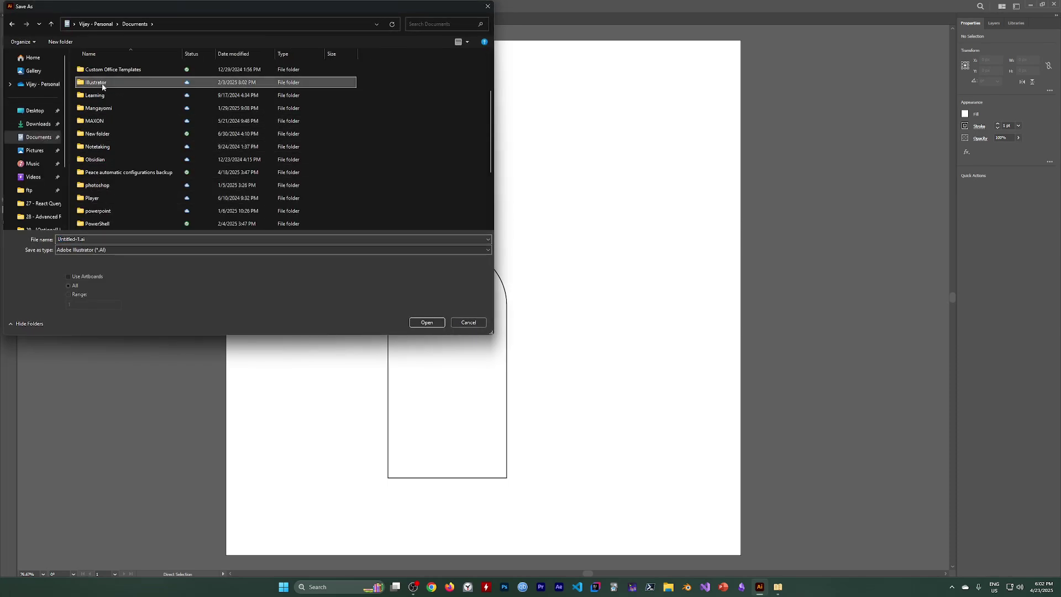
double_click(103, 84)
scroll(177, 155, down, 1)
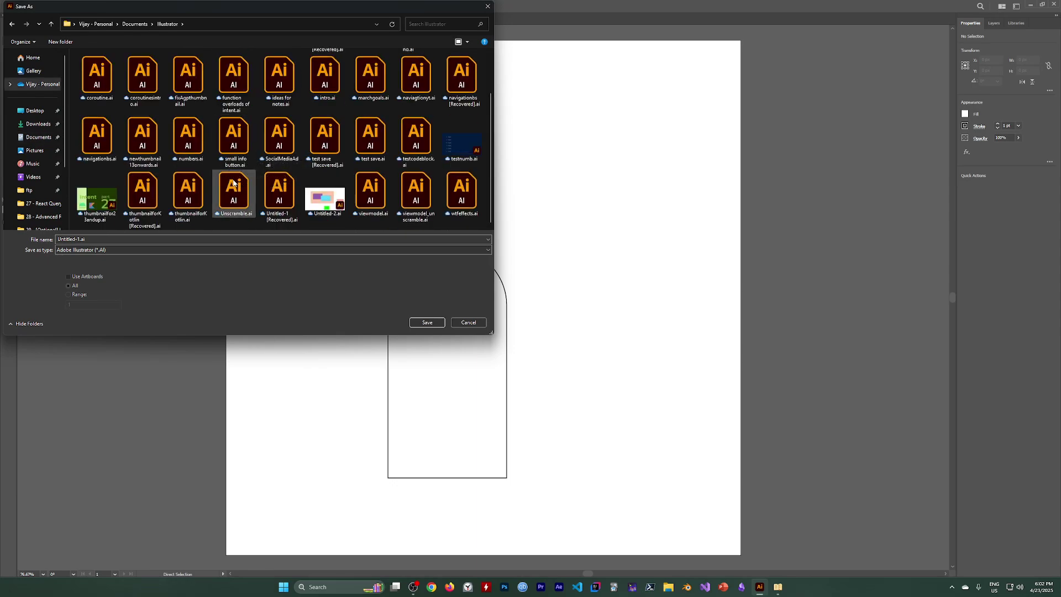
scroll(194, 177, up, 1)
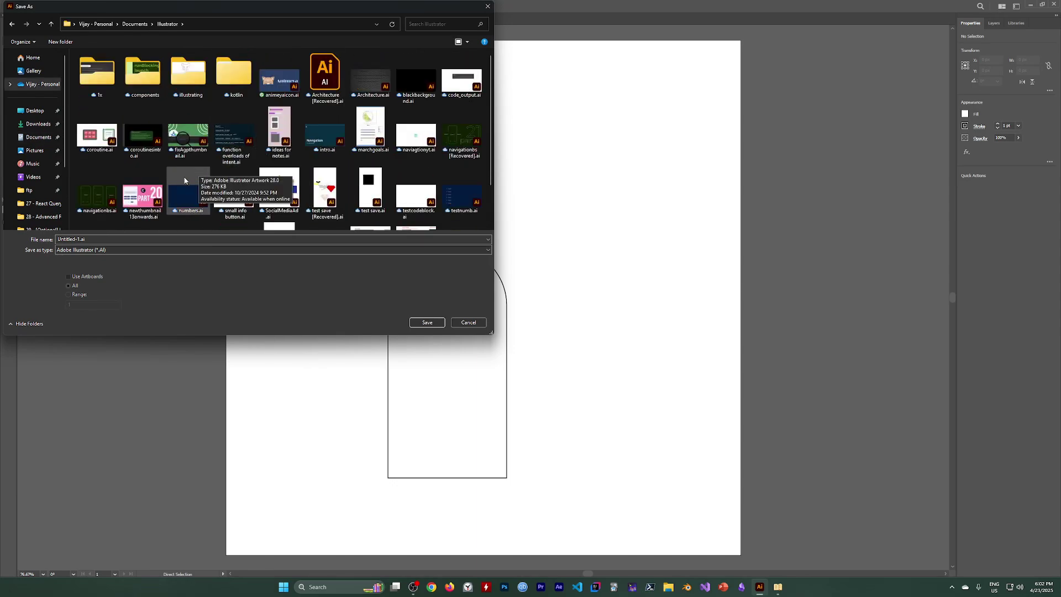
scroll(186, 173, down, 1)
scroll(185, 173, up, 1)
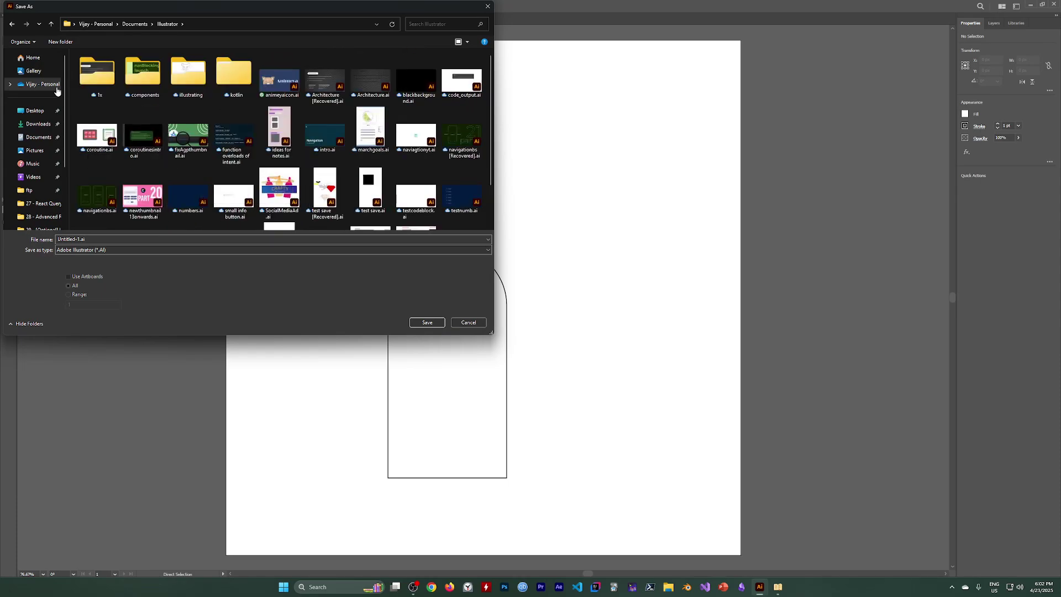
Create a folder named learning inside the Illustrator folder and open it
click(60, 42)
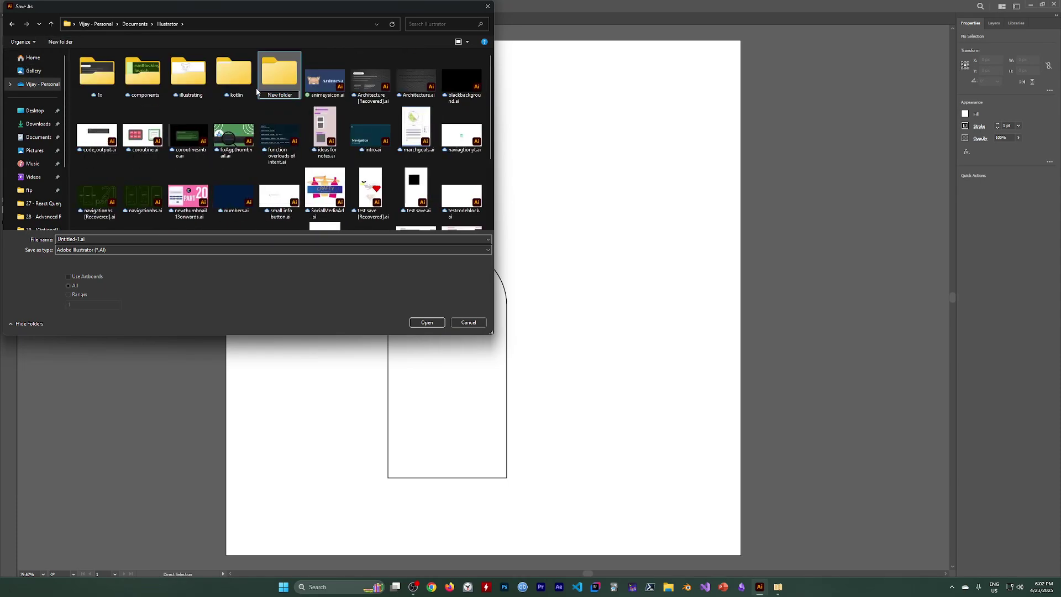
text(learning)
key(Return)
double_click(284, 70)
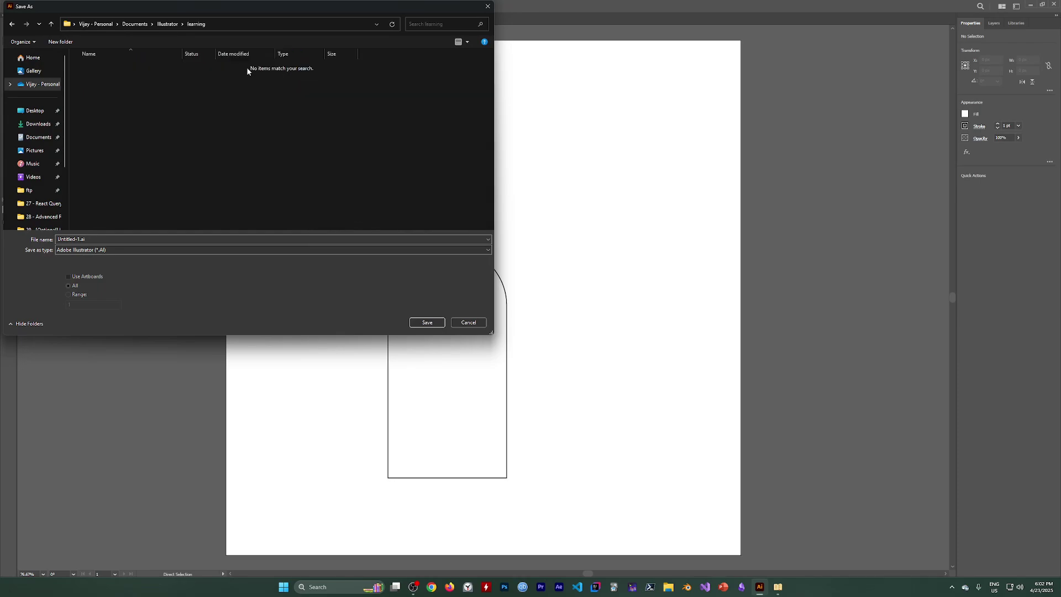
Create a subfolder named 2025 inside the learning folder and open it
click(61, 42)
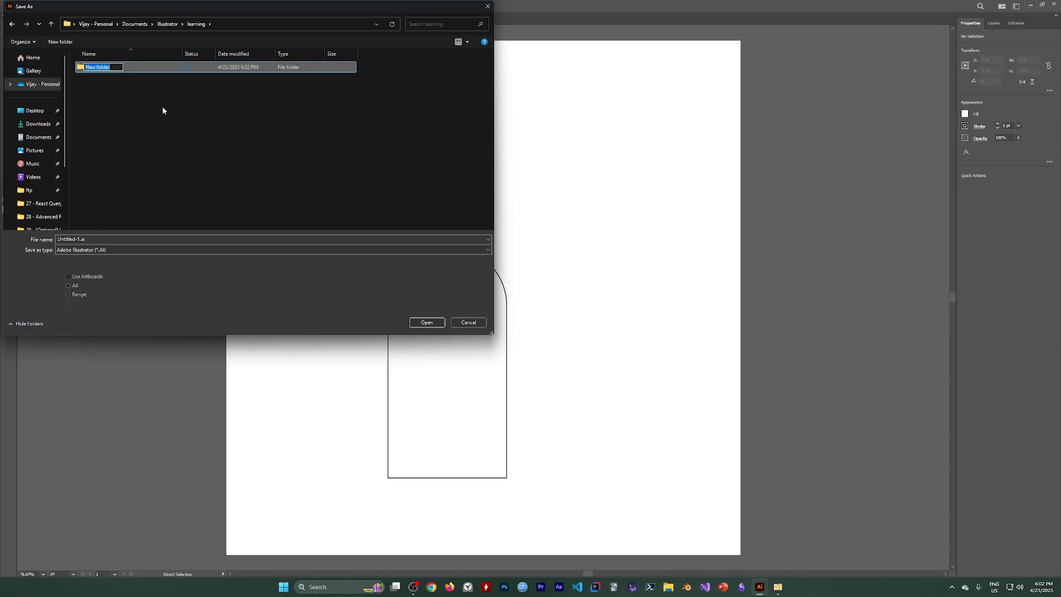
key(BackSpace)
text(2025)
key(Return)
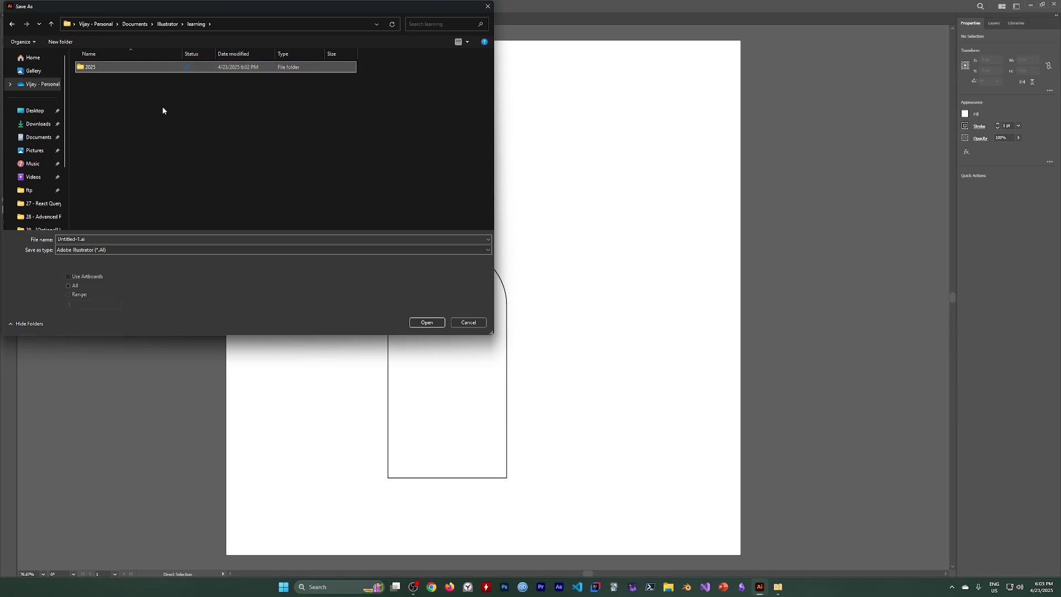
double_click(107, 67)
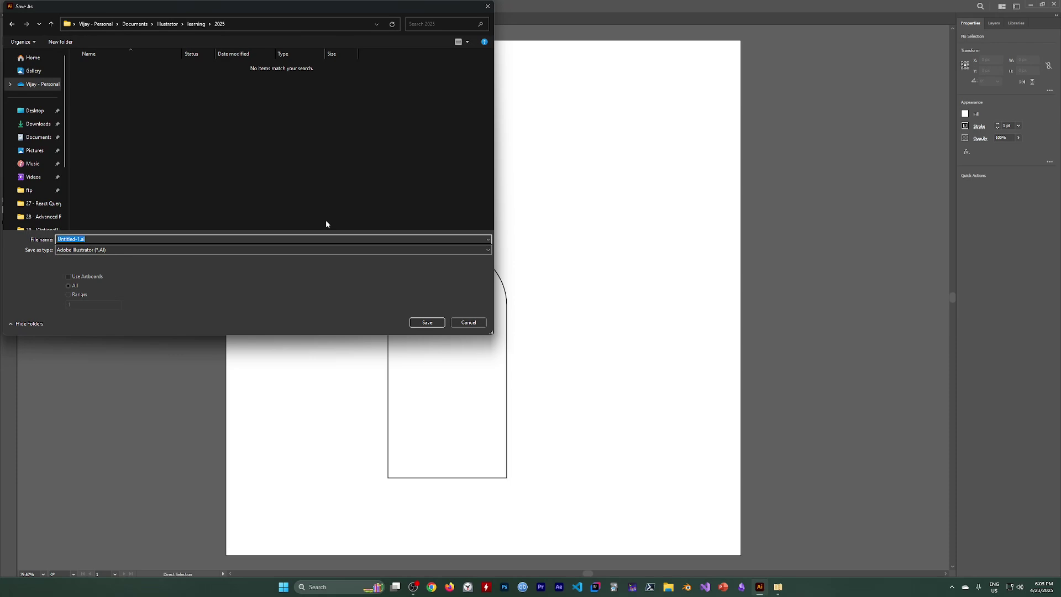
Save the document as an Adobe Illustrator file named quickstart, accepting the default Illustrator 2020 options
text(quickstart)
click(431, 324)
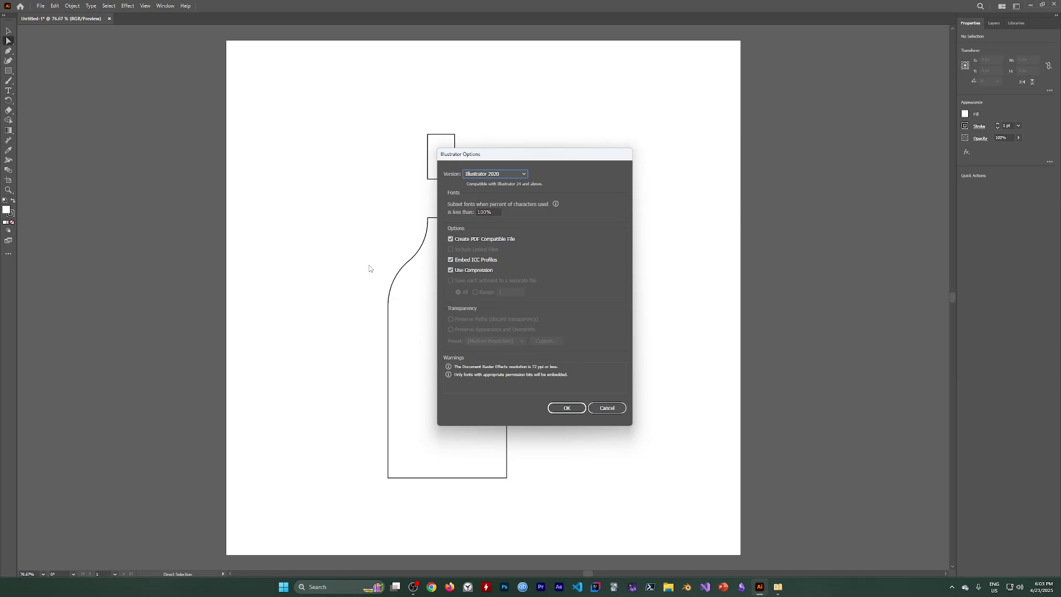
click(564, 409)
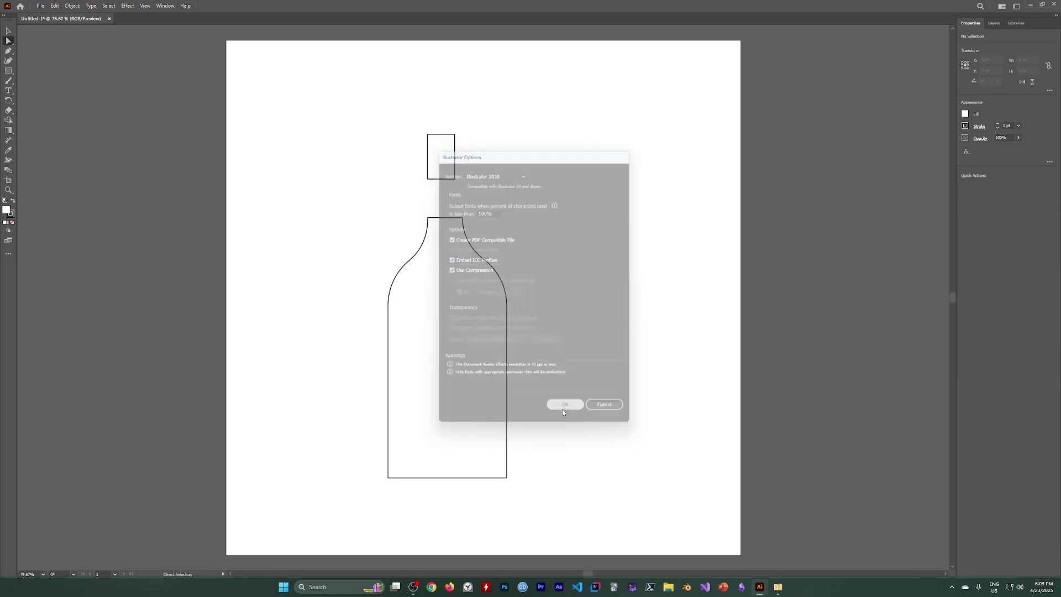
Move the duplicate cap rectangle off the original and delete it
click(444, 164)
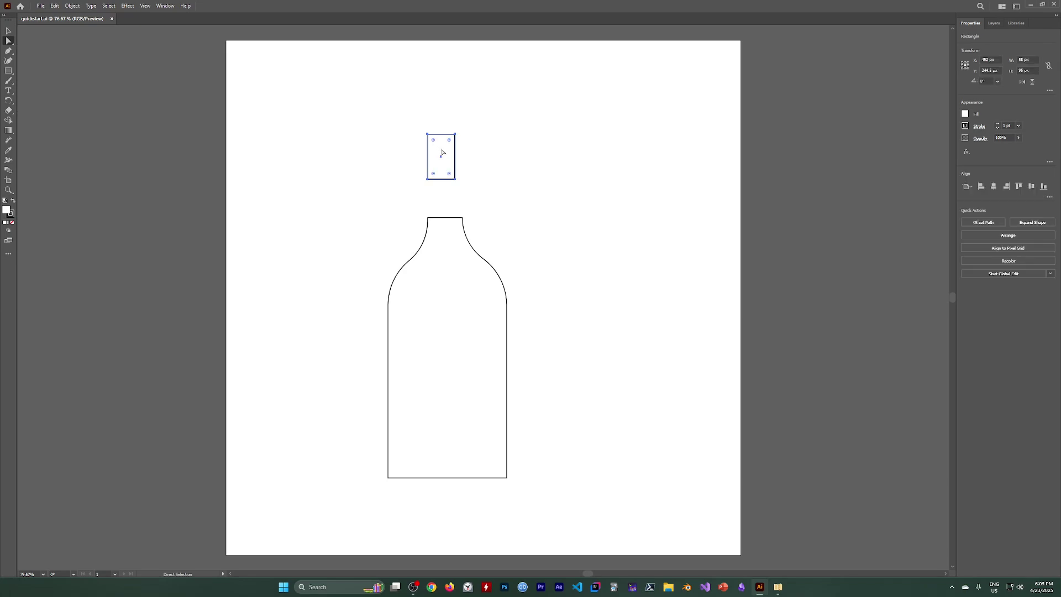
drag(442, 153, 509, 158)
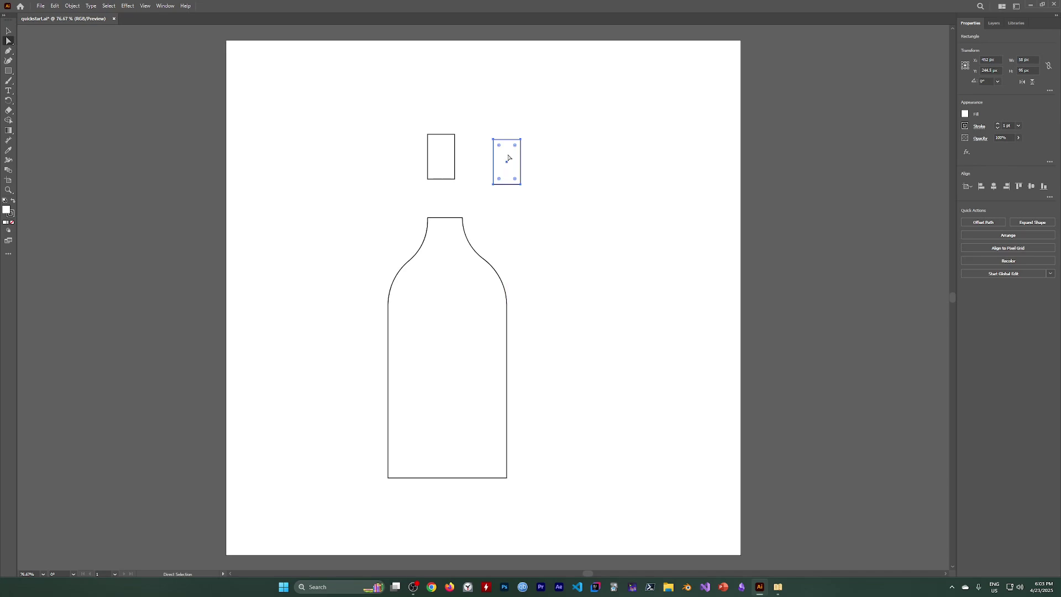
key(Delete)
Move the cap rectangle down to just above the bottle's neck, roughly centred over the opening, and deselect it
click(438, 154)
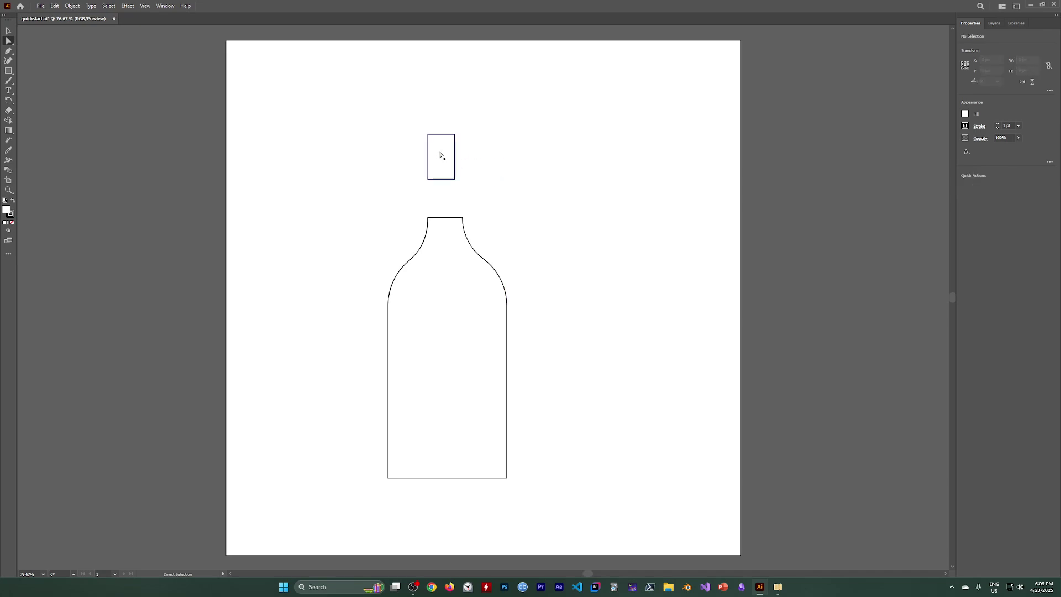
drag(439, 151, 443, 175)
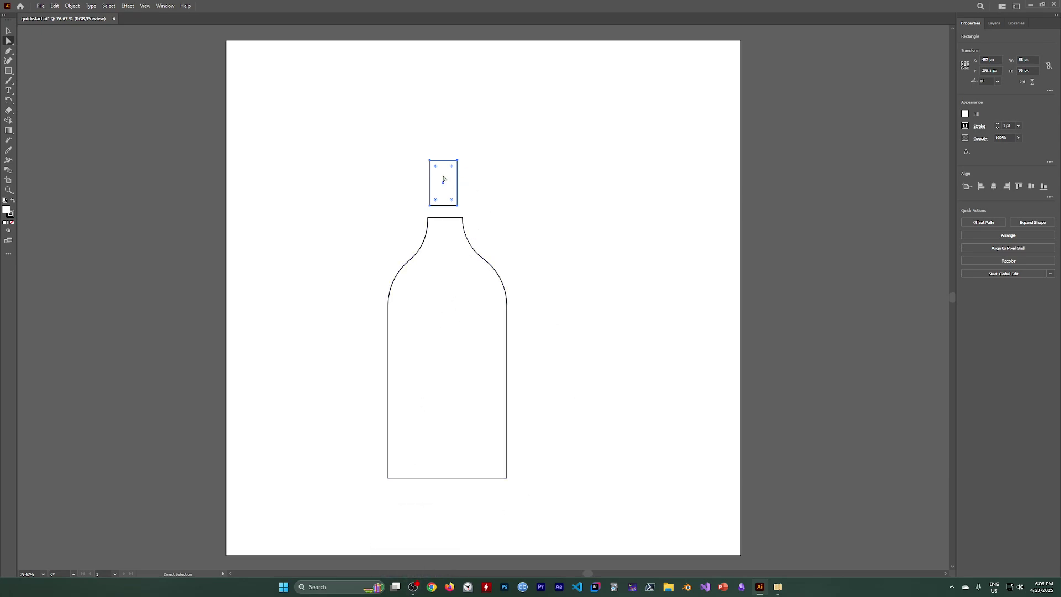
mouse_move(442, 177)
mouse_down()
mouse_move(436, 154)
mouse_move(429, 173)
mouse_move(538, 148)
mouse_move(438, 159)
mouse_move(465, 166)
mouse_move(447, 161)
mouse_move(452, 180)
mouse_up()
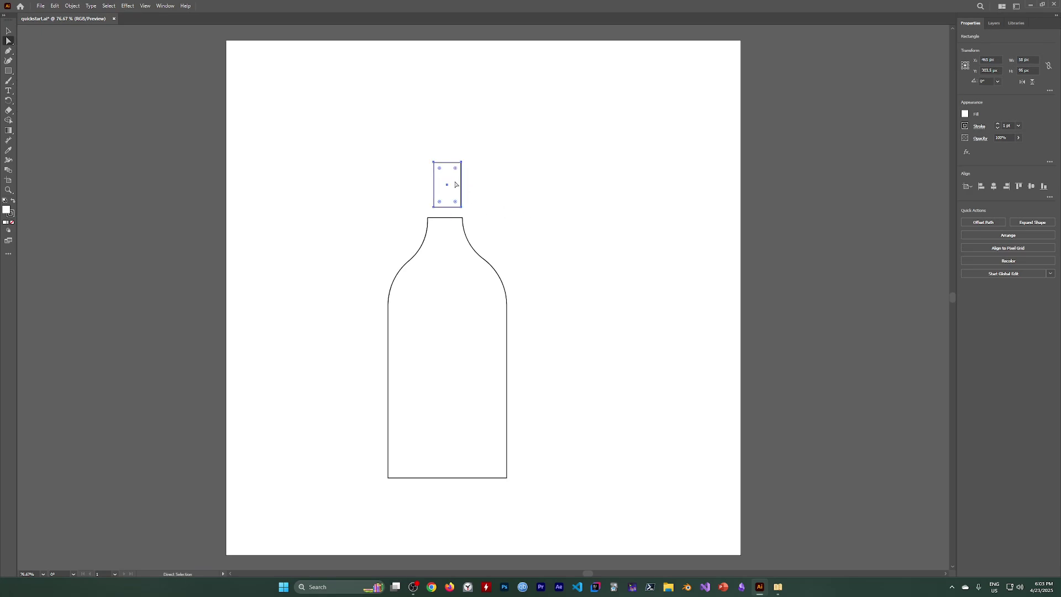
click(494, 234)
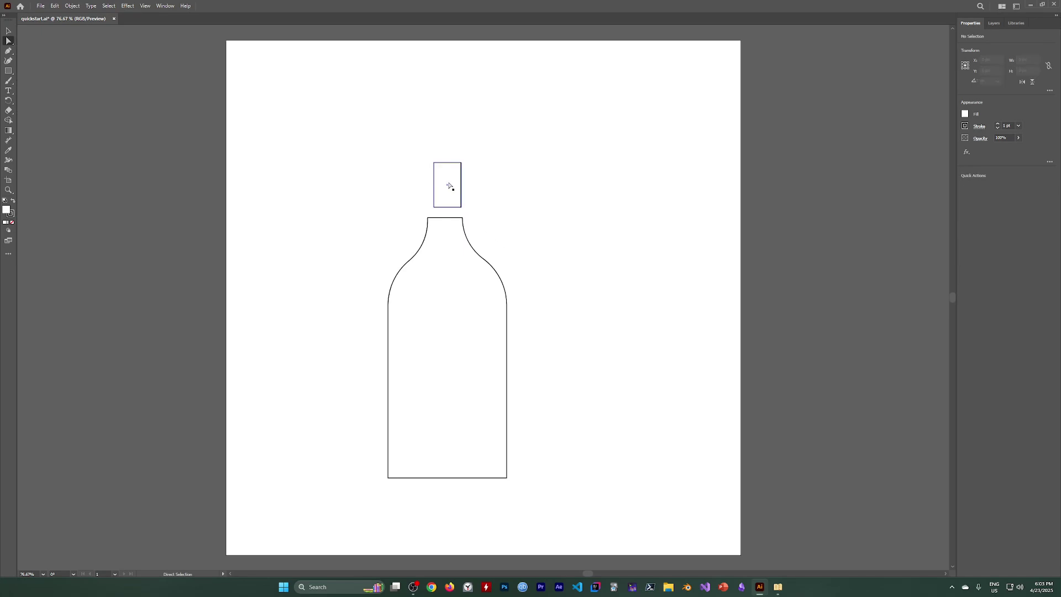
drag(451, 176, 450, 183)
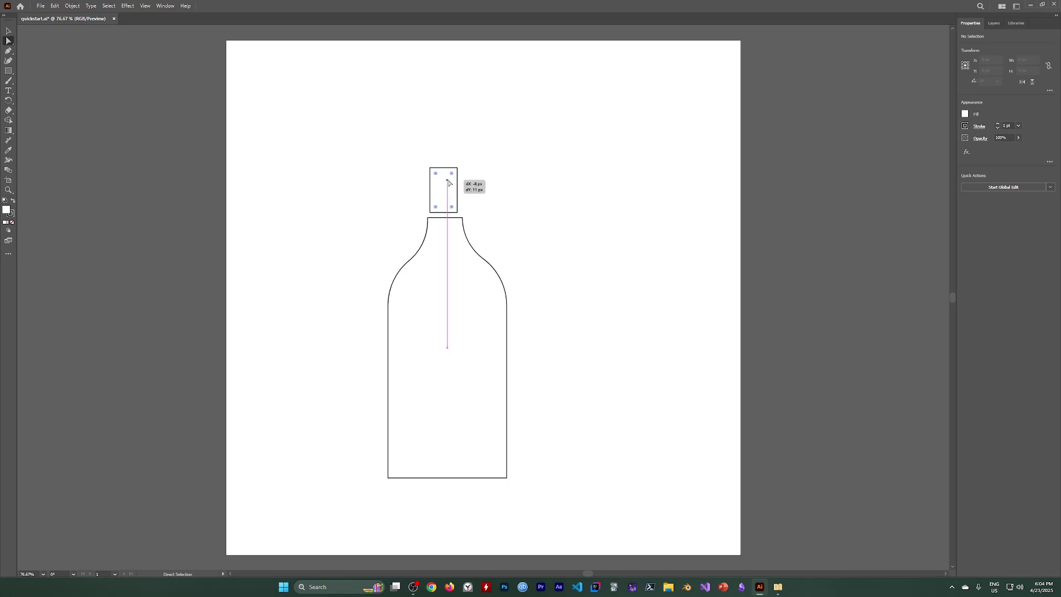
click(592, 310)
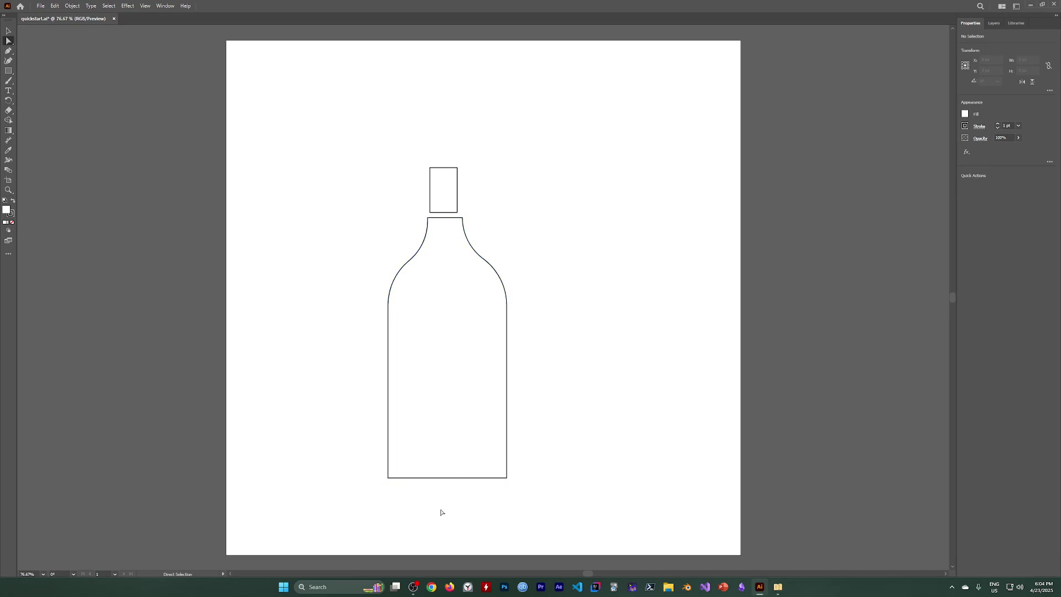
click(413, 586)
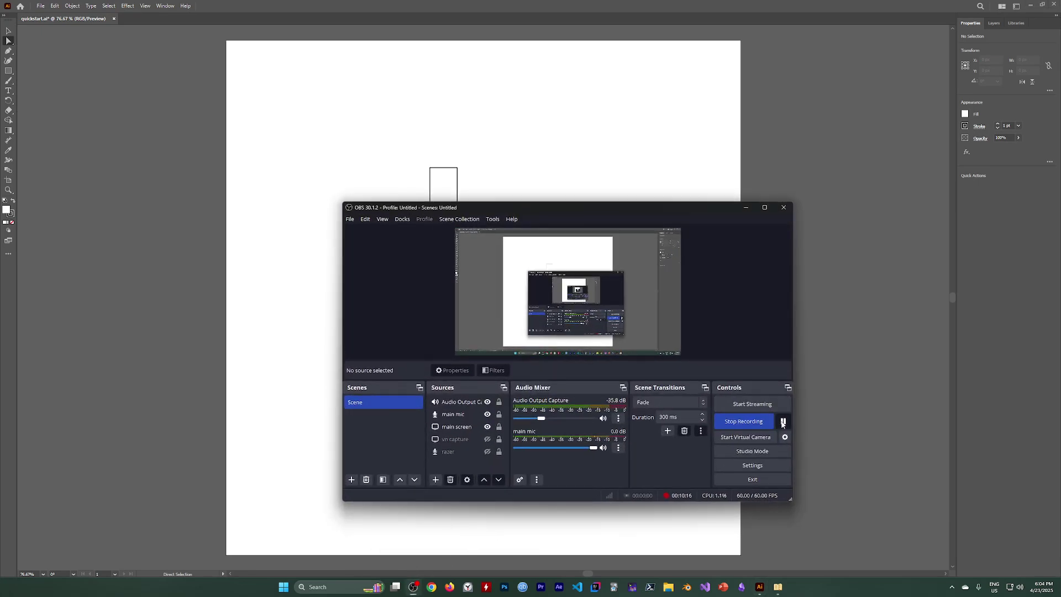
click(746, 207)
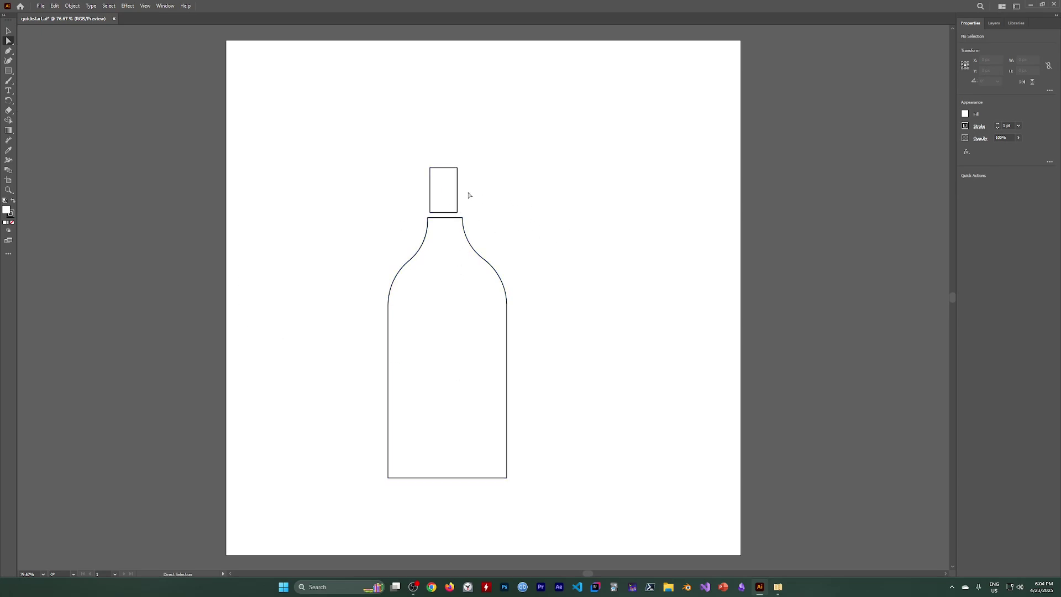
Fill the cap rectangle above the bottle with the orange swatch R=247 G=147 B=30
click(443, 181)
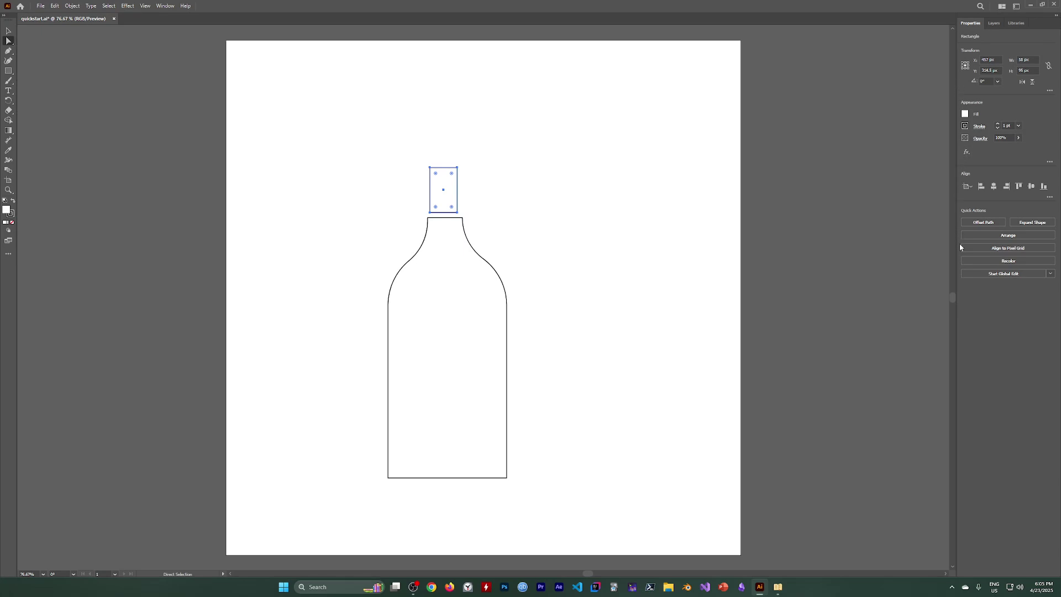
drag(916, 7, 319, 108)
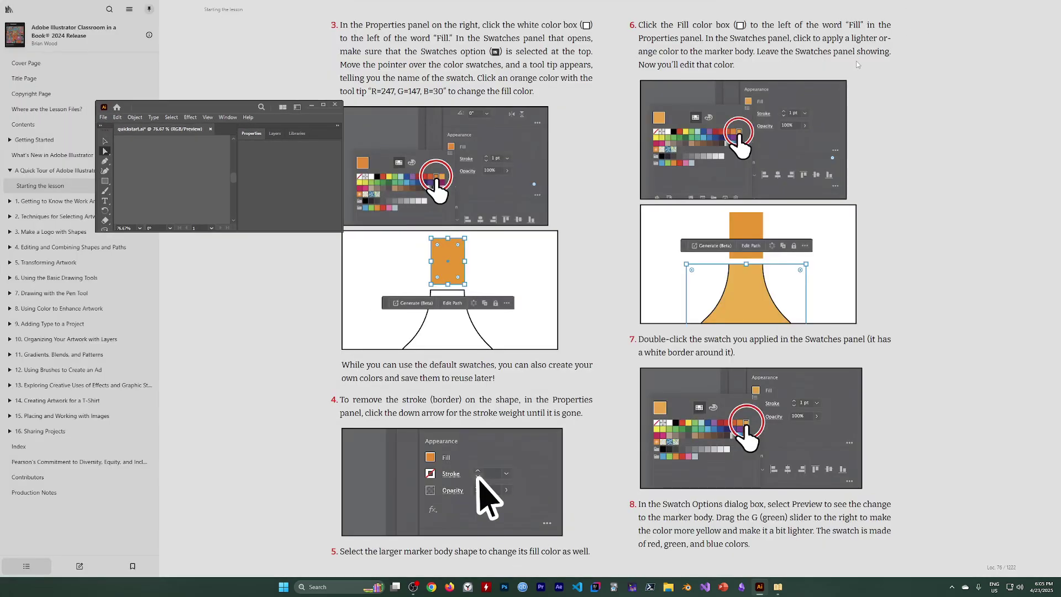
click(323, 105)
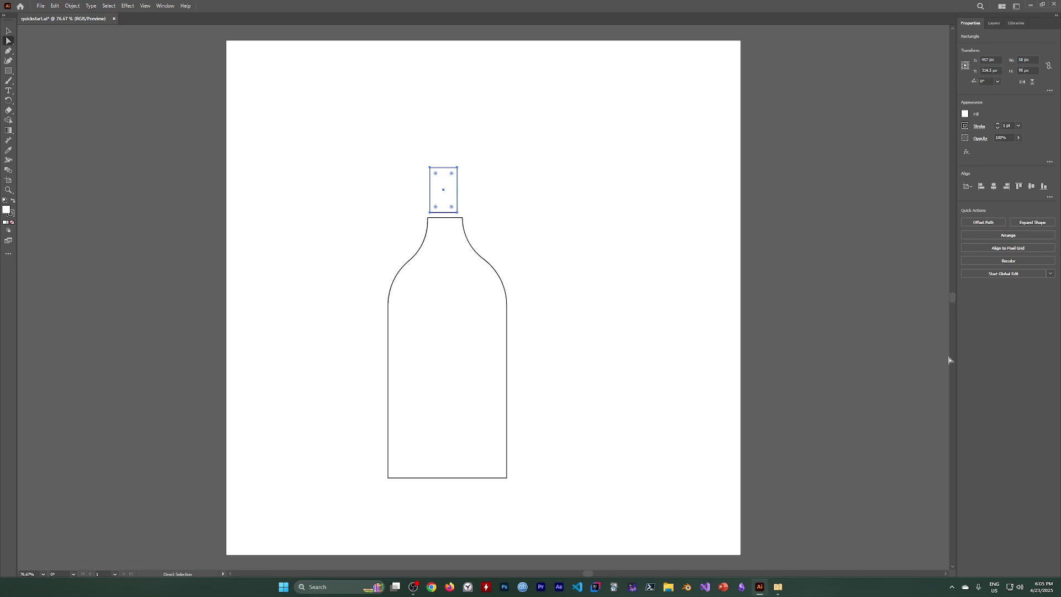
click(9, 31)
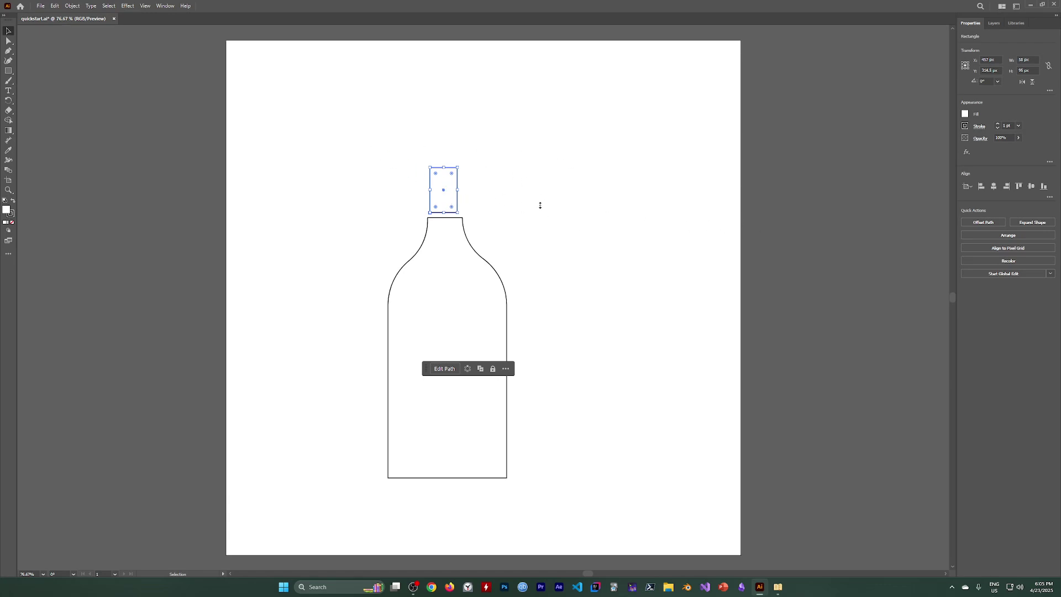
click(965, 115)
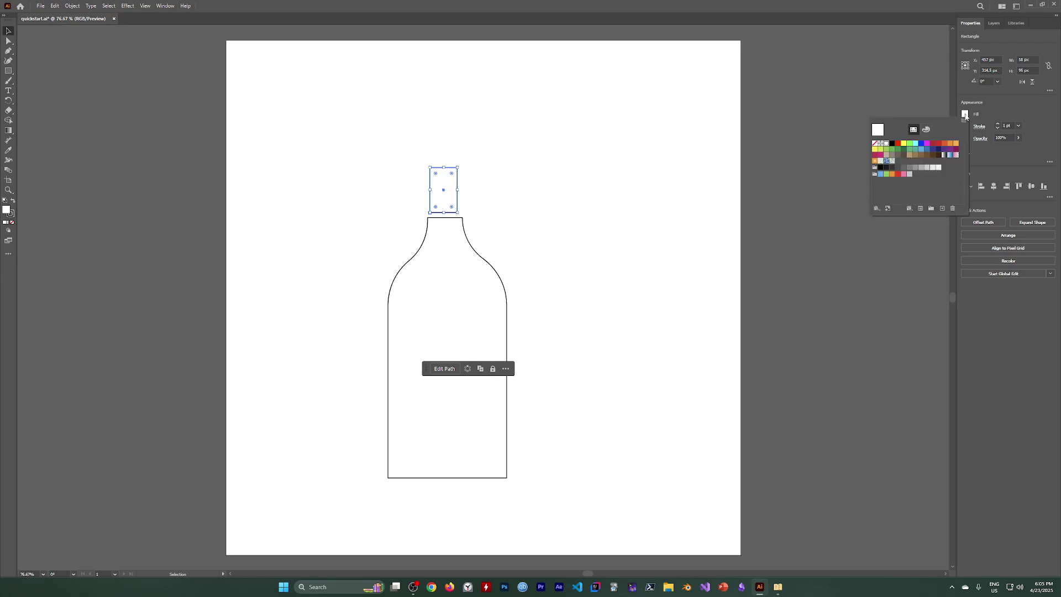
click(953, 145)
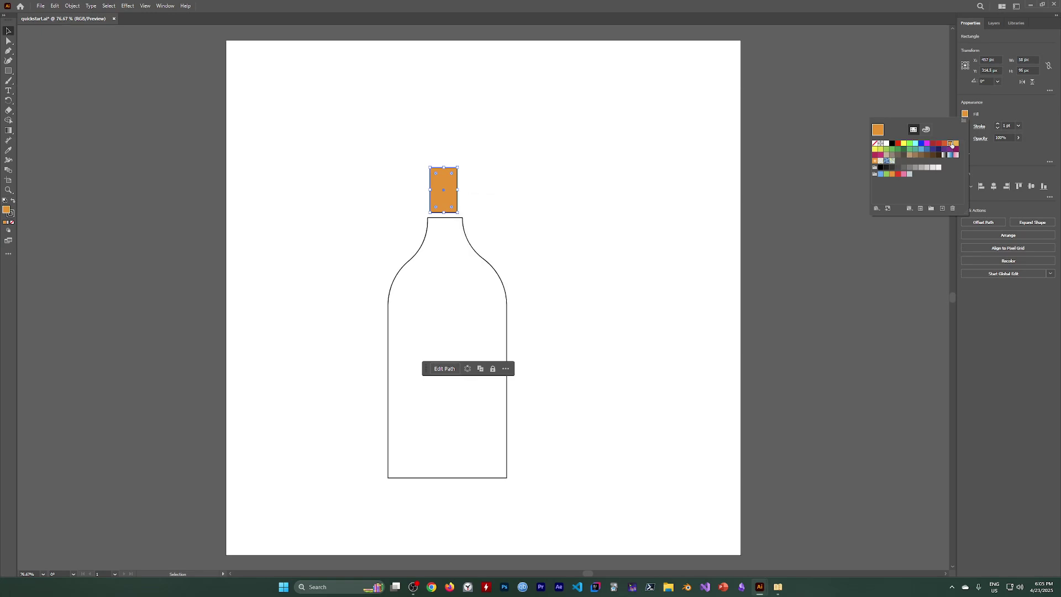
Edit the cap's orange swatch, switching it to its web-safe colour equivalent and accepting the change
double_click(952, 145)
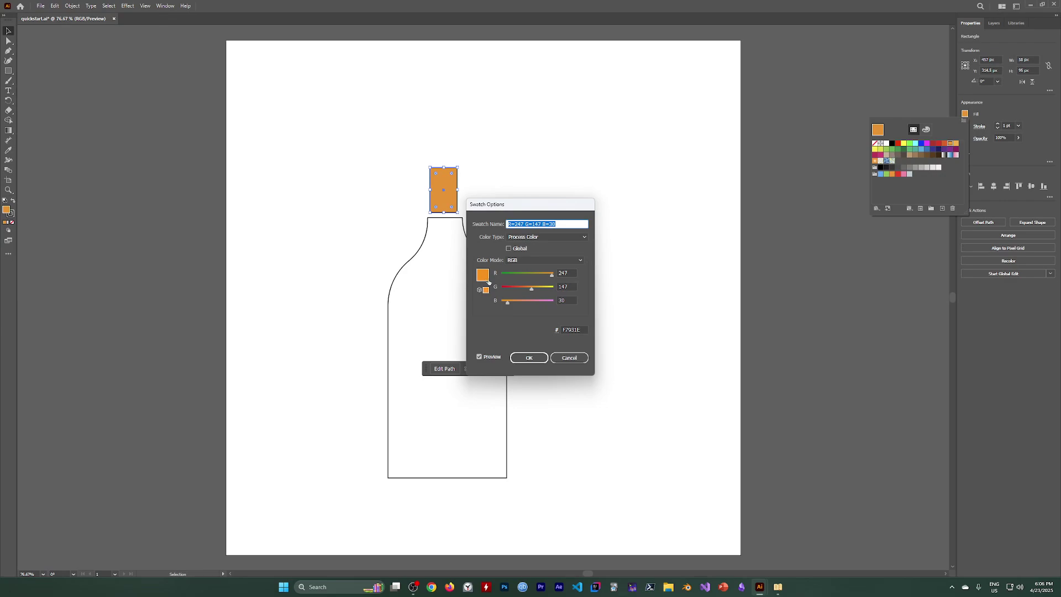
double_click(578, 330)
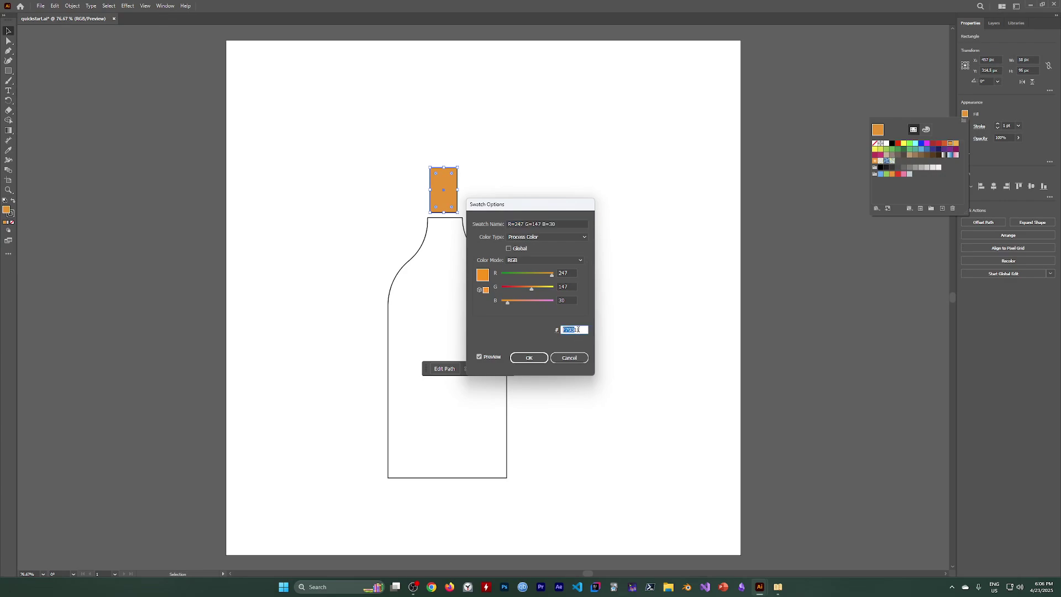
drag(578, 330, 572, 329)
click(479, 290)
key(Return)
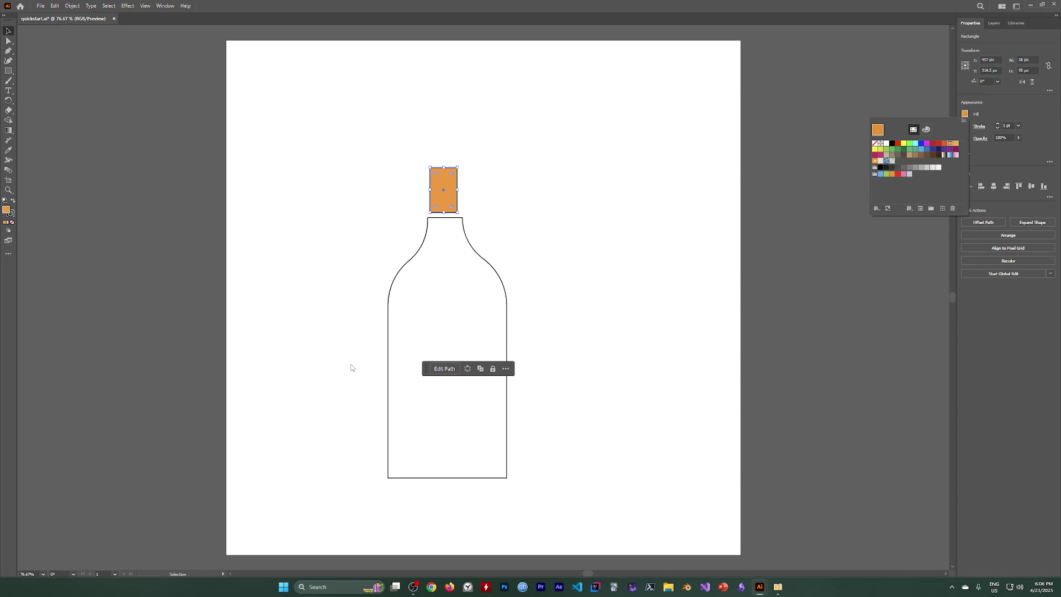
click(413, 587)
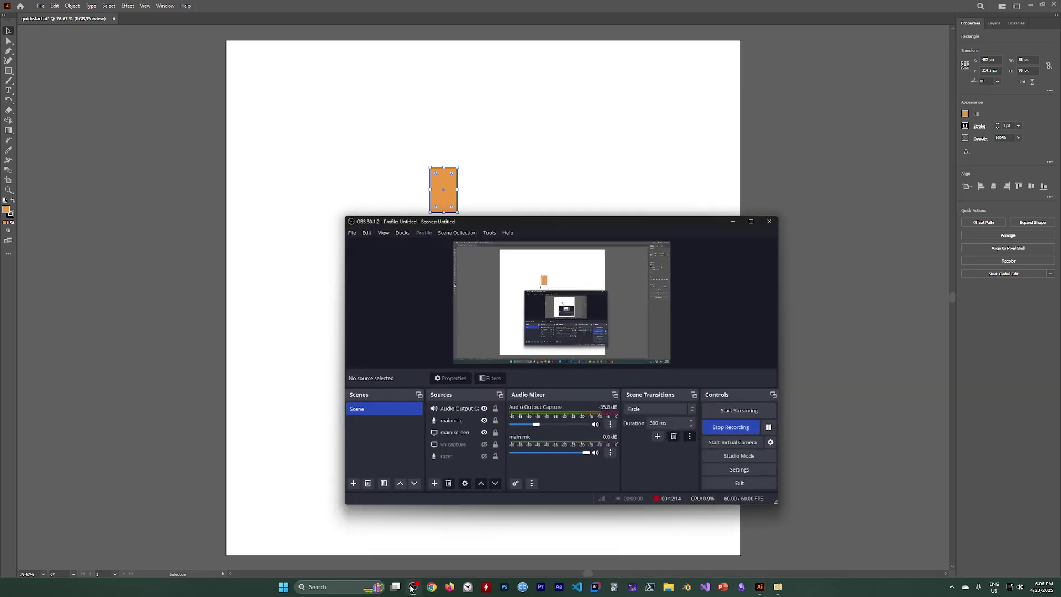
click(783, 421)
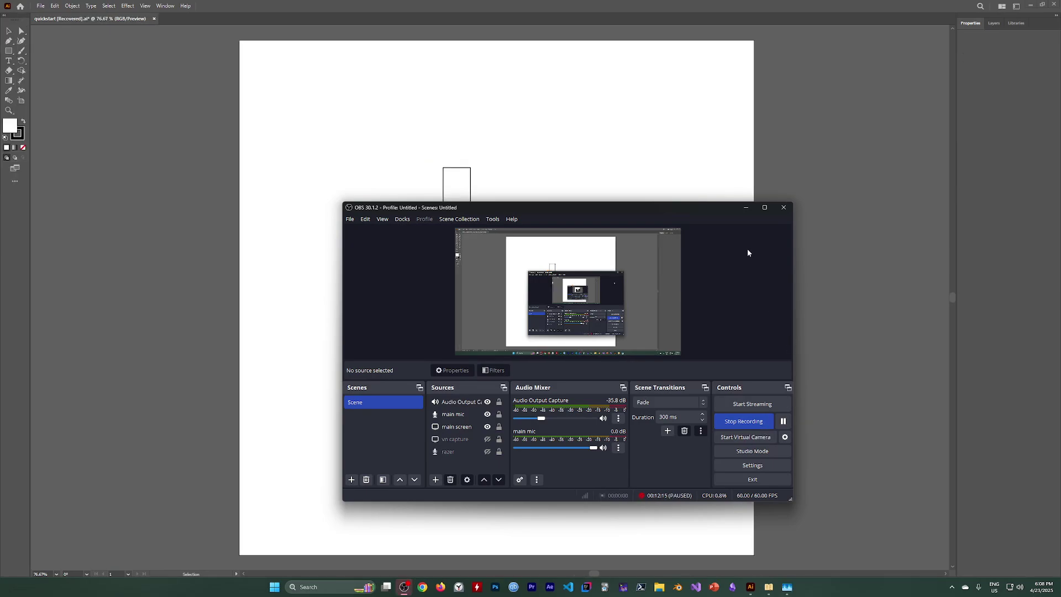
click(745, 209)
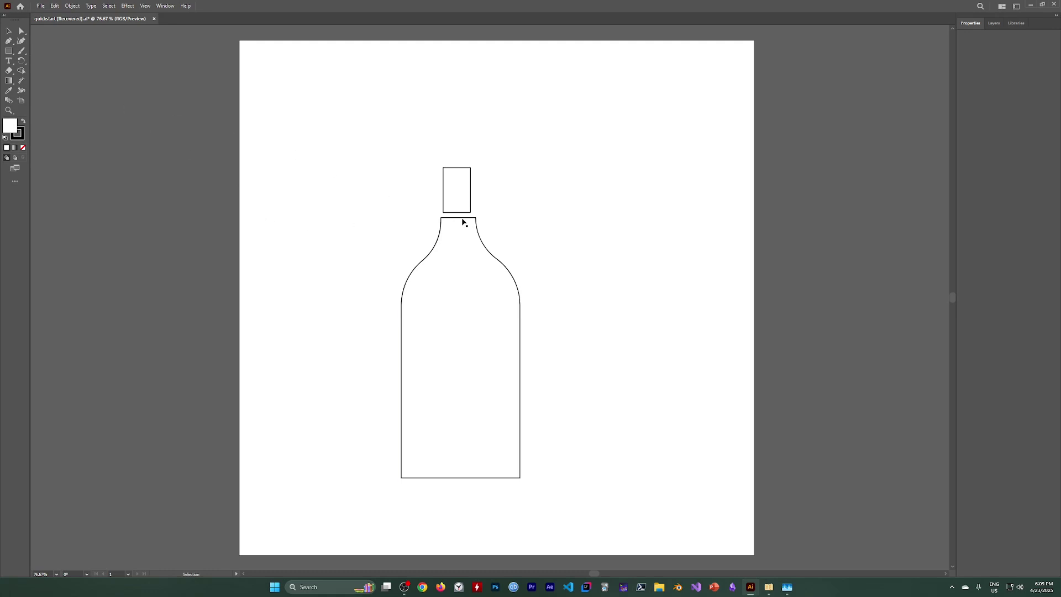
Select the cap rectangle in the recovered document and display its properties
click(451, 188)
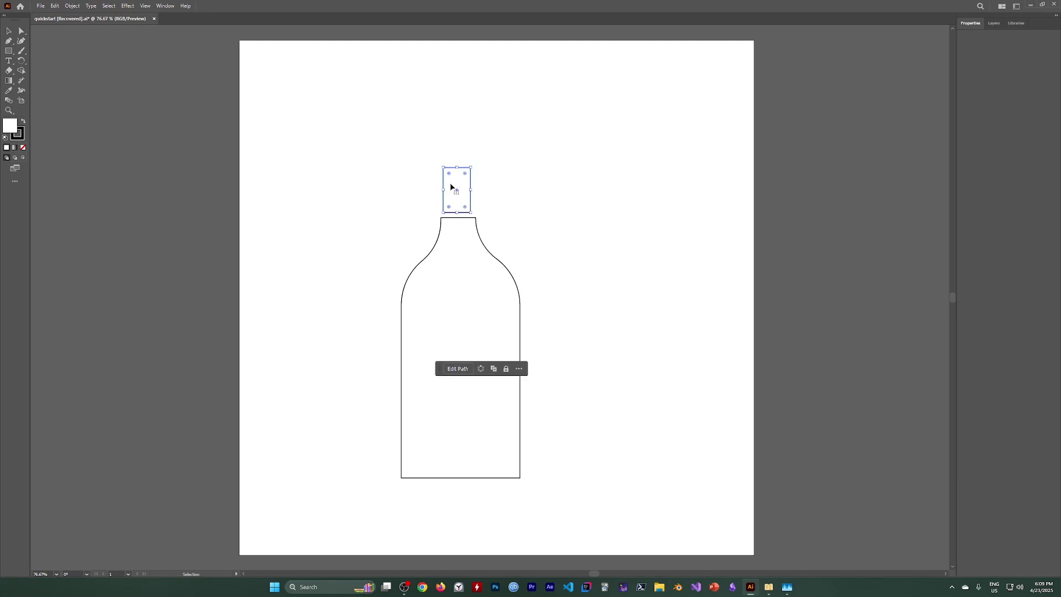
click(997, 24)
click(973, 25)
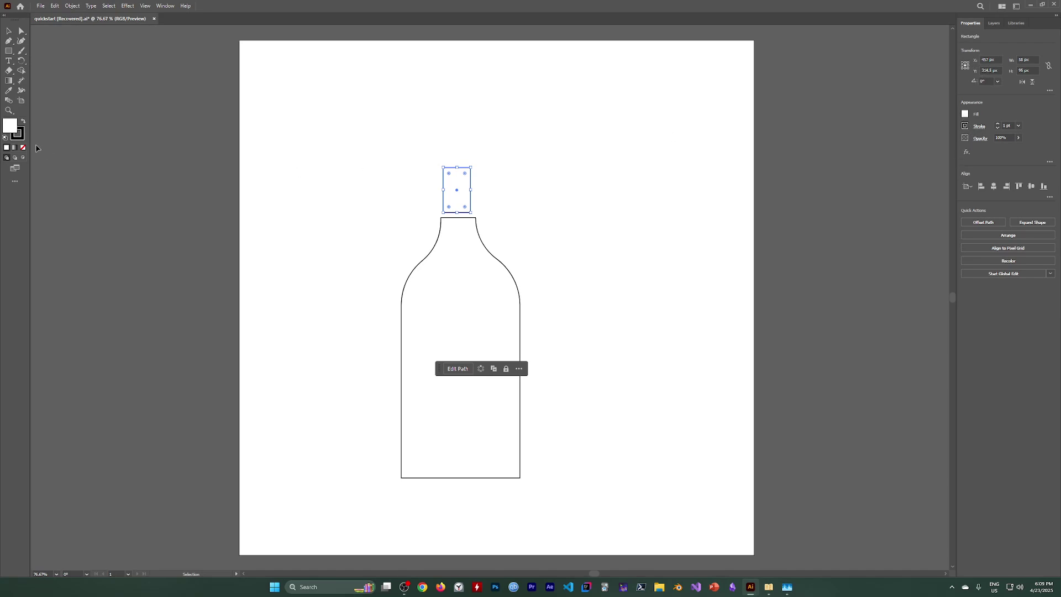
double_click(13, 128)
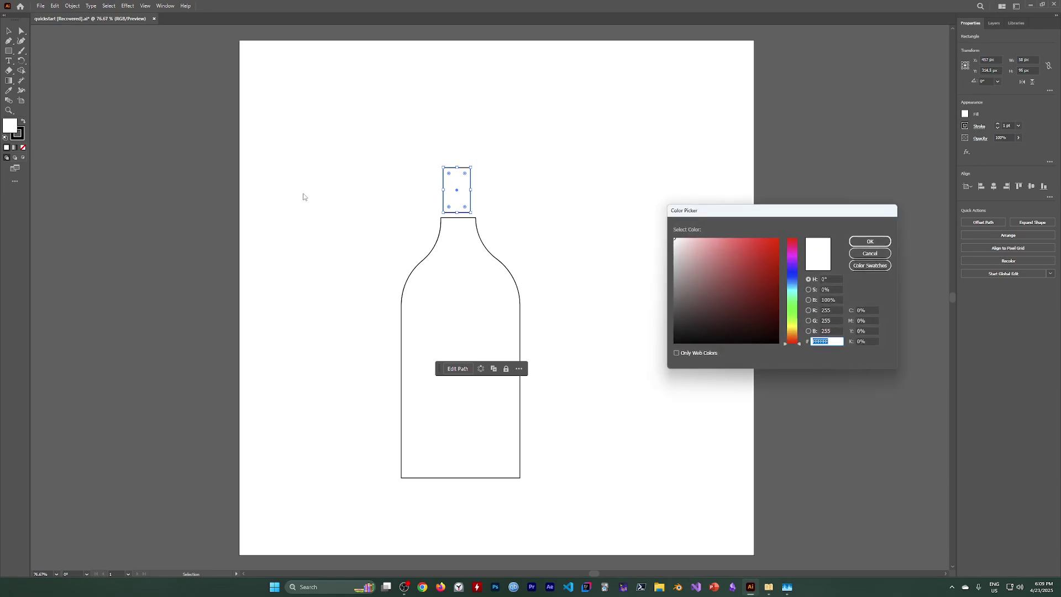
drag(713, 212, 263, 188)
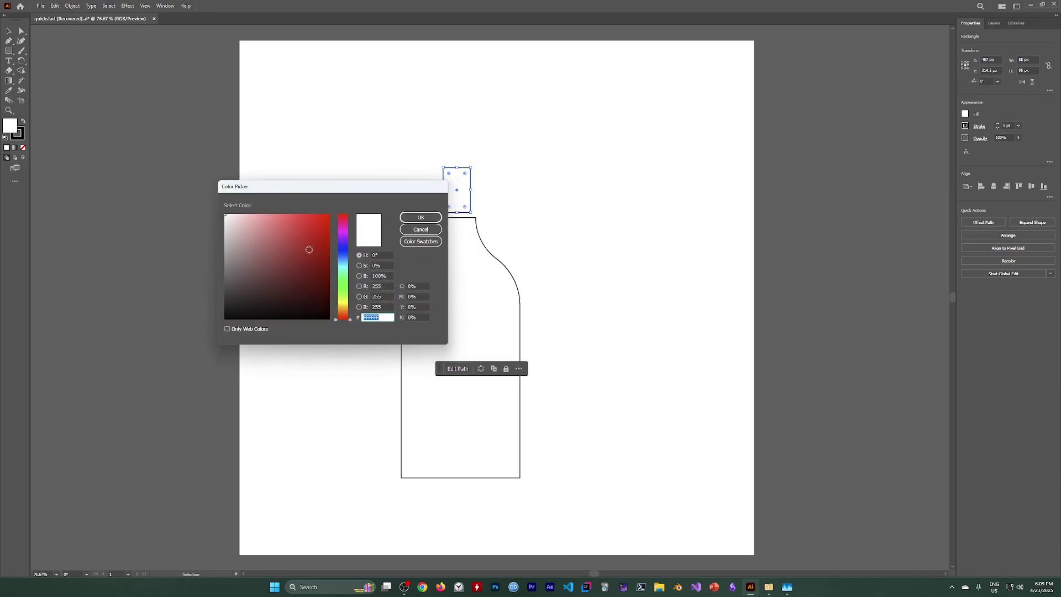
click(421, 231)
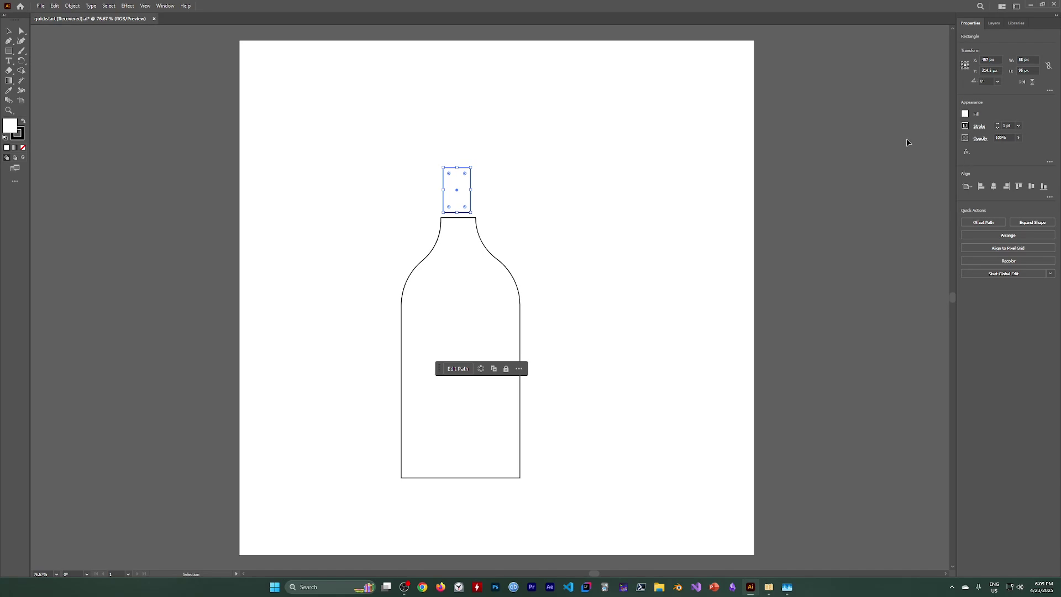
Fill the selected cap rectangle with the orange swatch R=247 G=147 B=30, leaving the swatch definition unedited
click(966, 115)
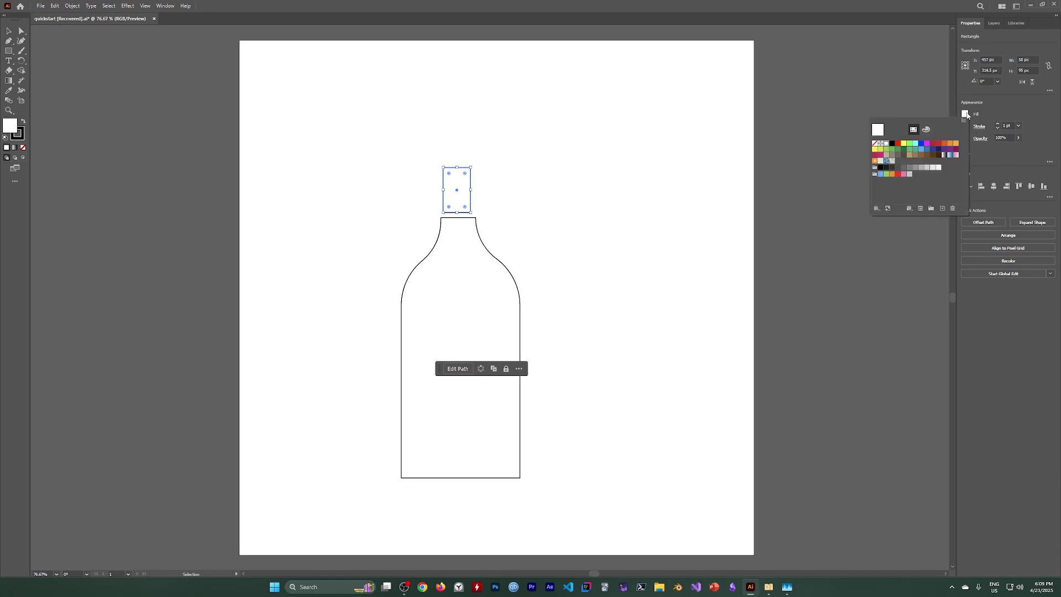
click(952, 144)
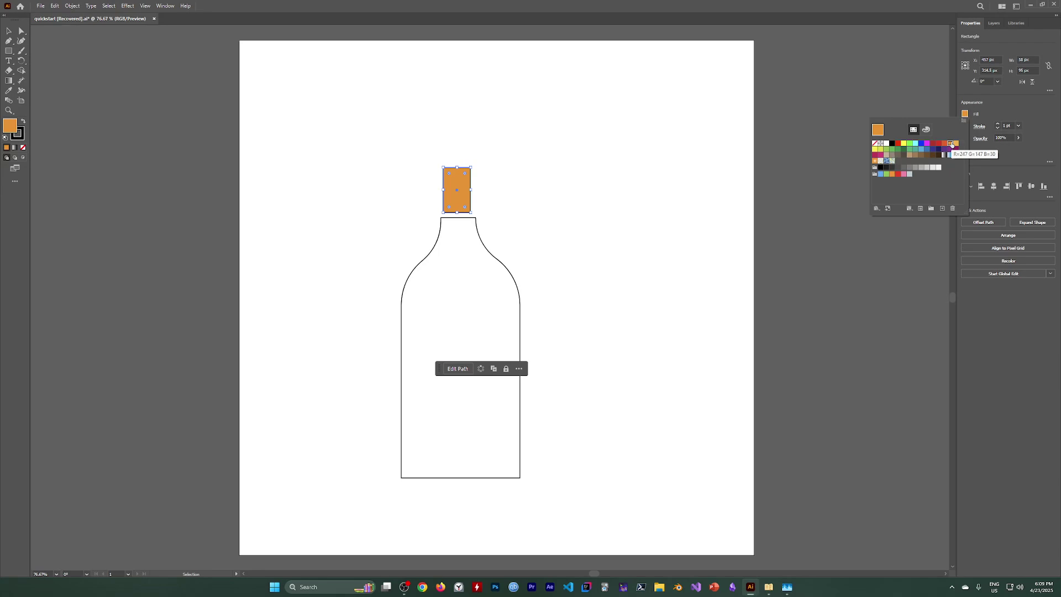
double_click(951, 143)
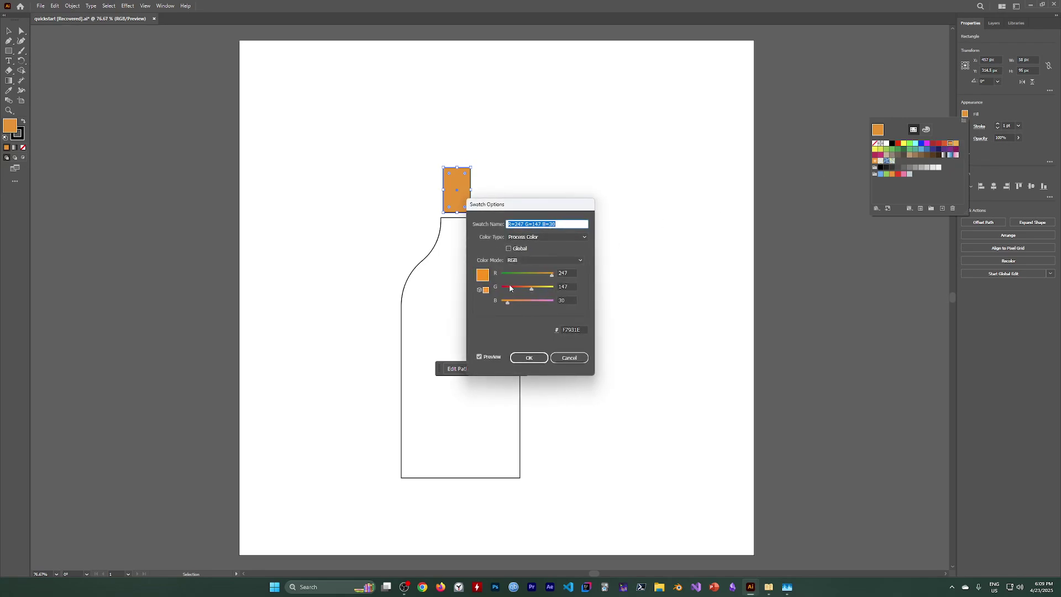
click(570, 359)
click(997, 139)
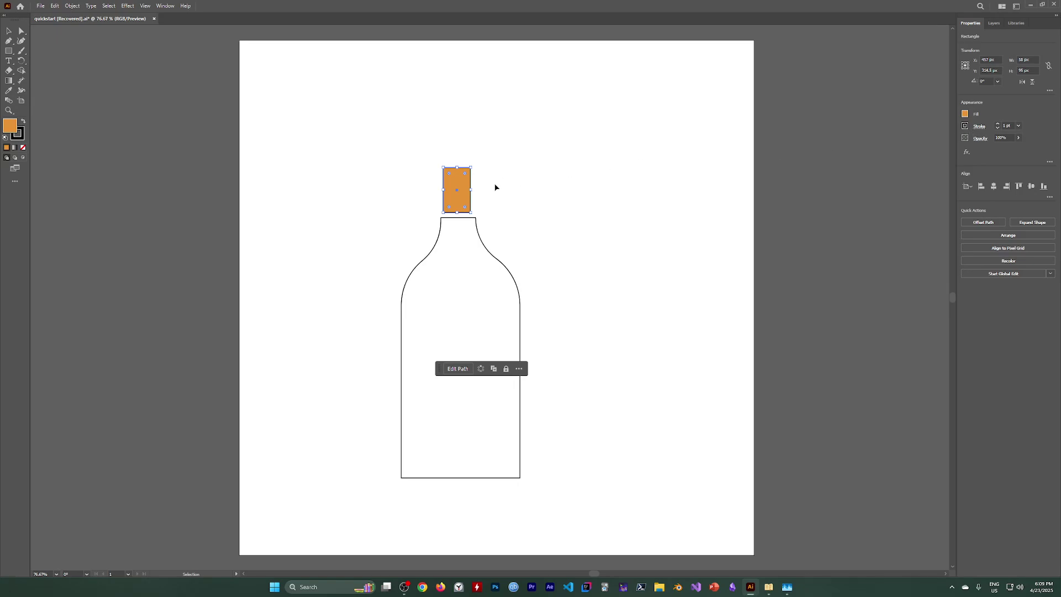
Remove the cap rectangle's outline by setting its stroke colour to None
scroll(511, 185, up, 5)
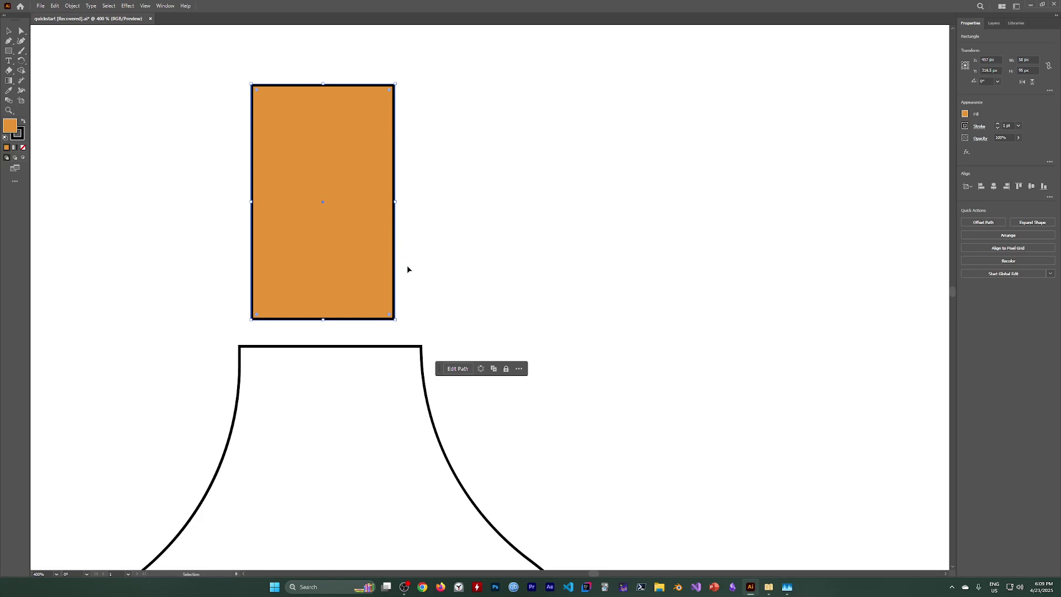
scroll(410, 213, down, 4)
scroll(390, 200, up, 2)
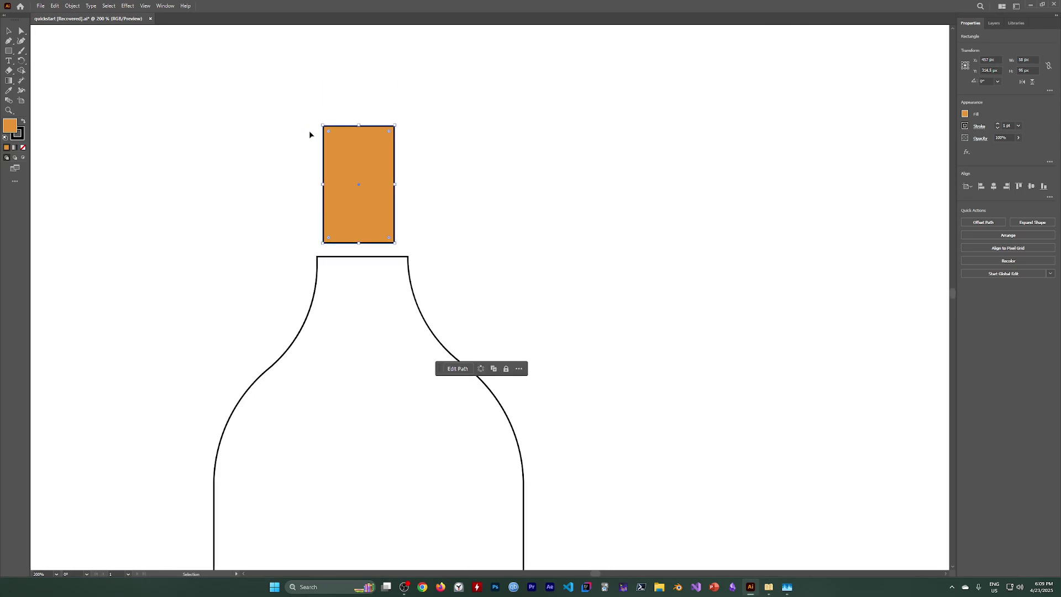
scroll(426, 220, down, 1)
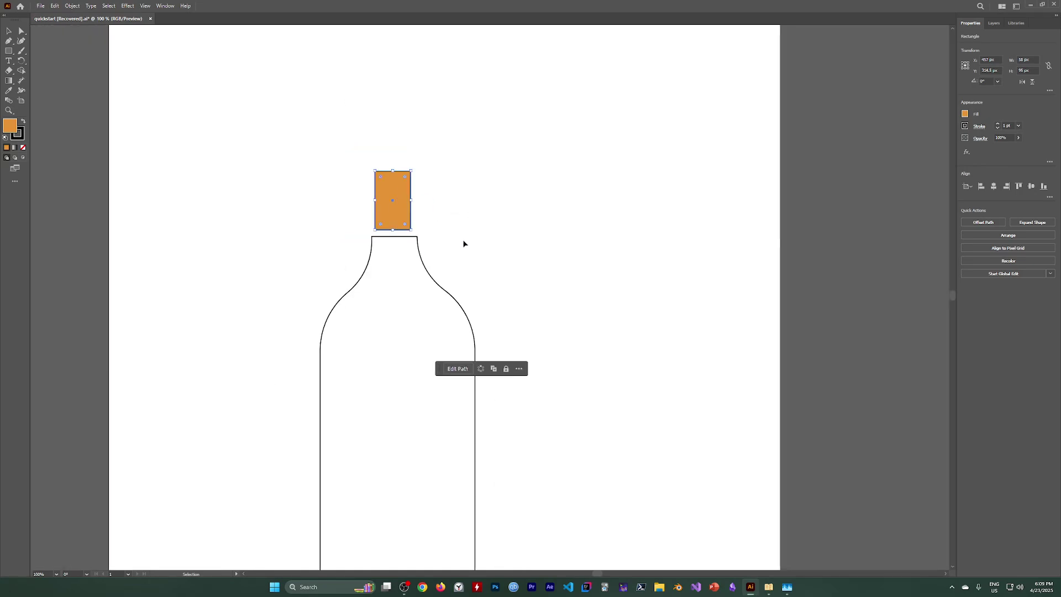
mouse_move(469, 232)
mouse_down()
mouse_move(498, 171)
mouse_move(481, 229)
mouse_up()
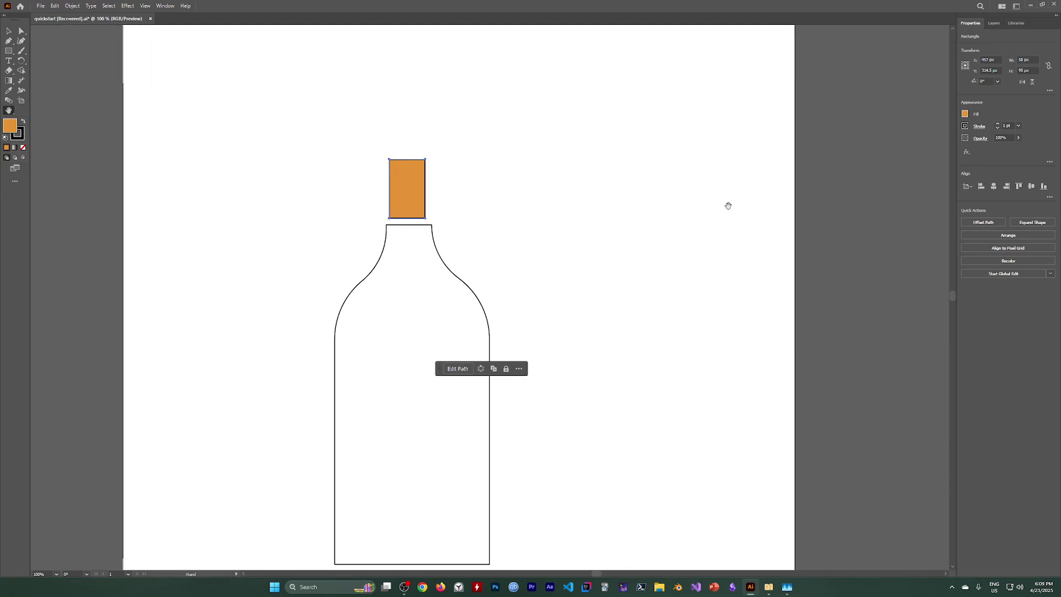
click(979, 127)
click(965, 126)
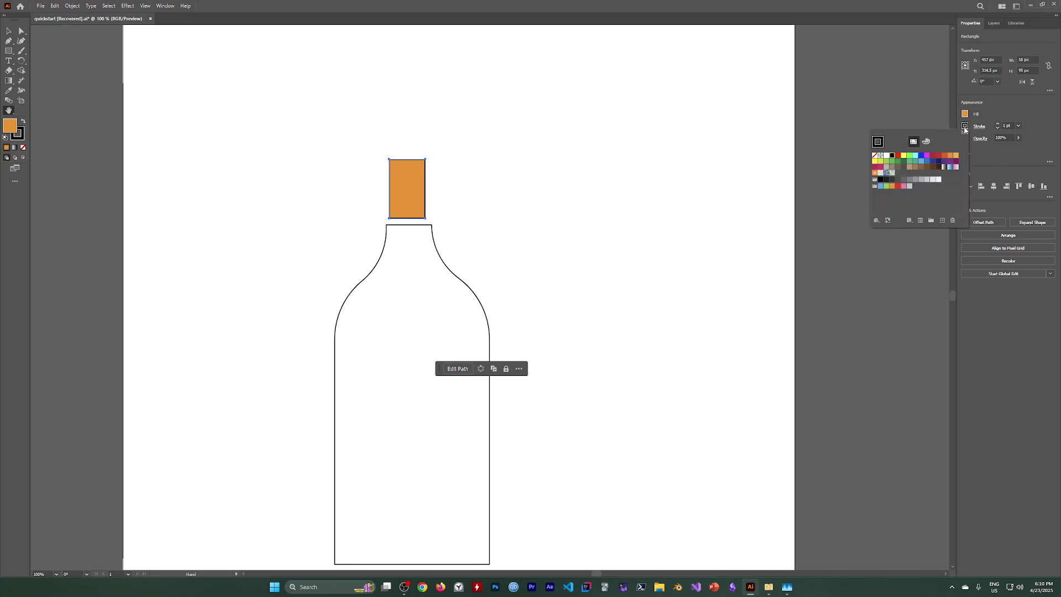
click(1019, 127)
click(1019, 127)
click(1020, 126)
click(1018, 126)
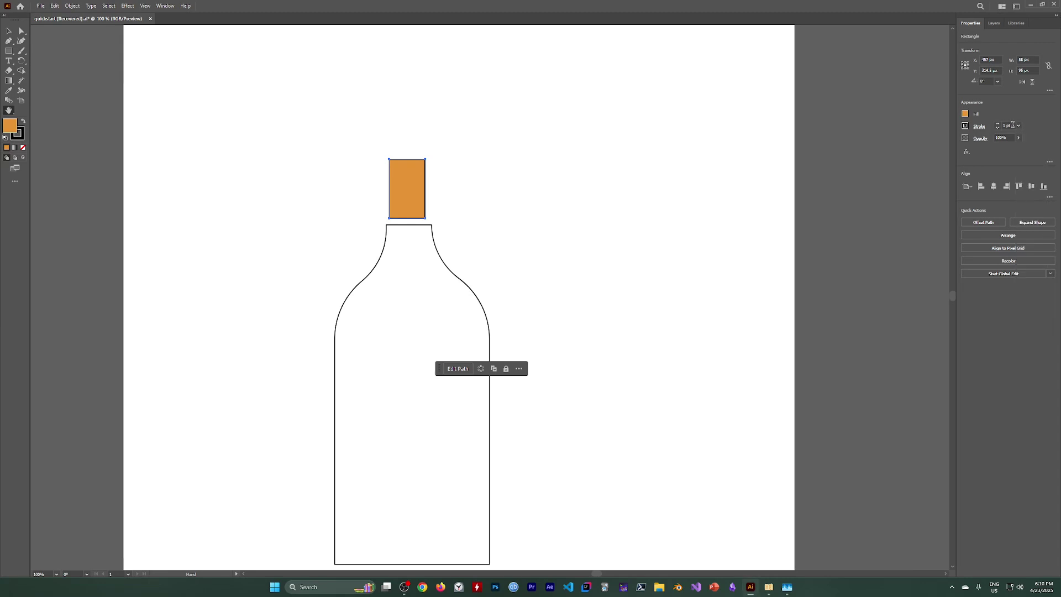
click(981, 128)
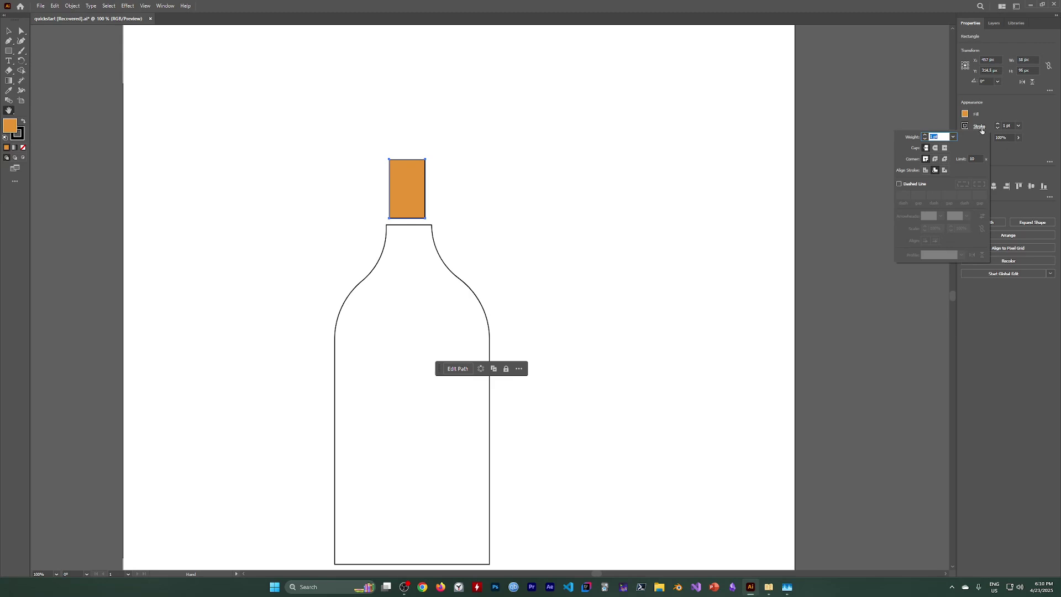
click(981, 129)
click(966, 126)
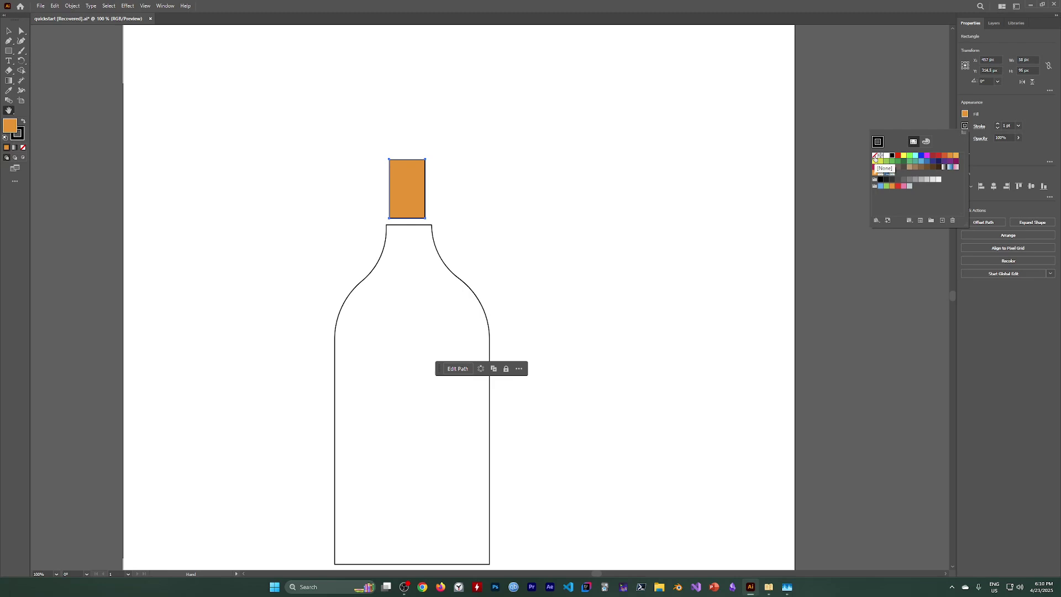
click(876, 157)
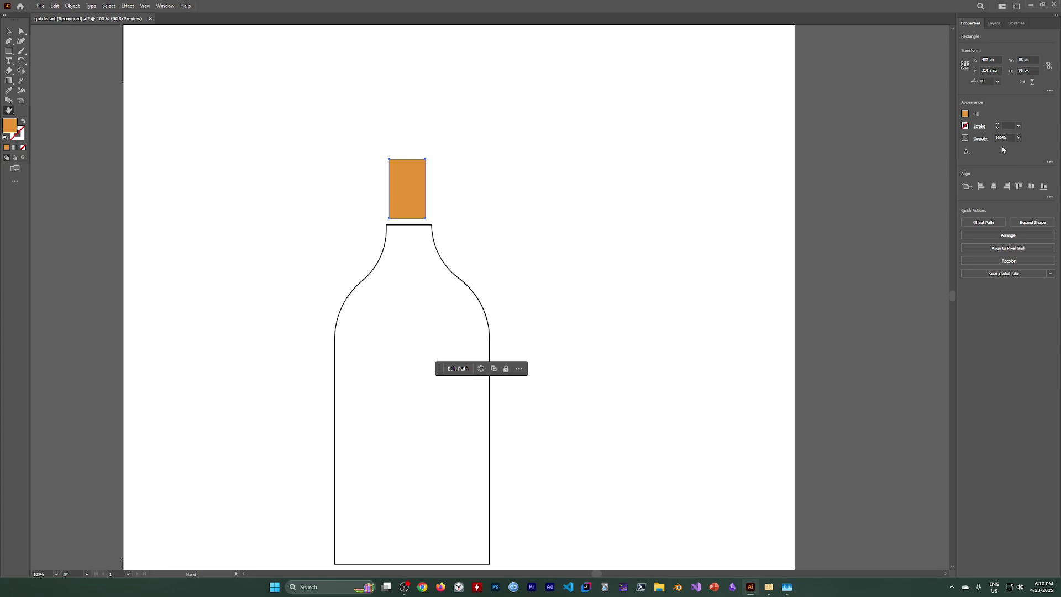
click(1019, 138)
mouse_move(1018, 148)
mouse_down()
mouse_move(984, 154)
mouse_move(1026, 152)
mouse_up()
Select the bottle body with the Selection tool and fill it with the orange swatch R=247 G=147 B=30
click(400, 309)
click(8, 31)
click(393, 315)
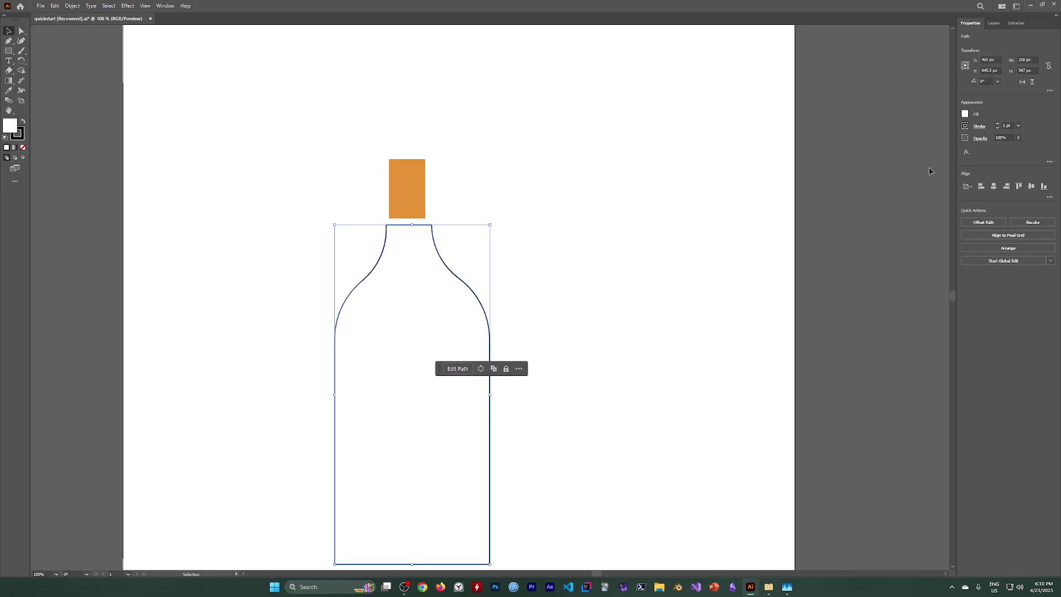
click(967, 115)
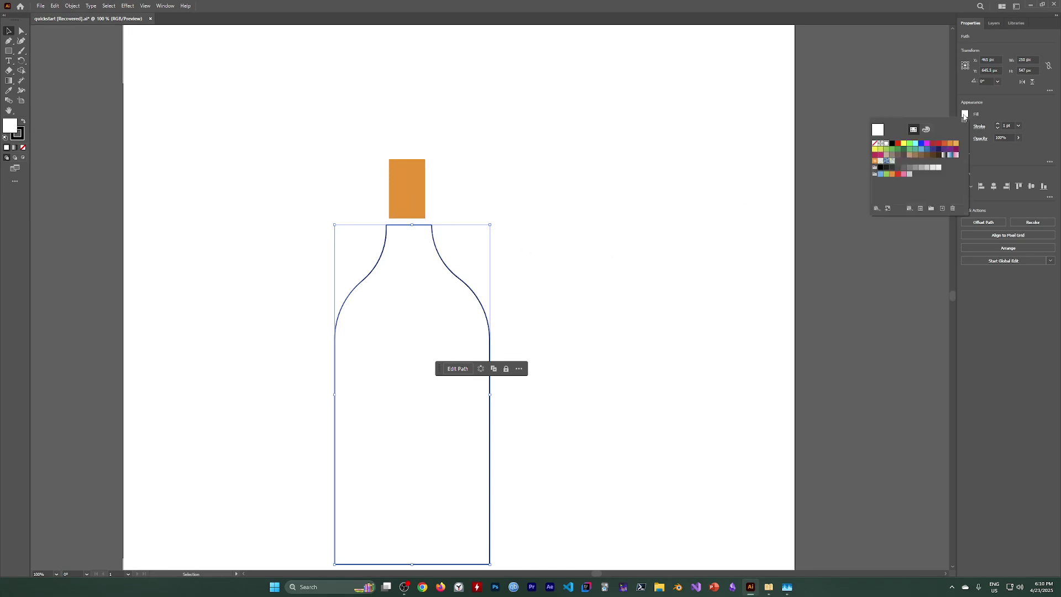
click(951, 145)
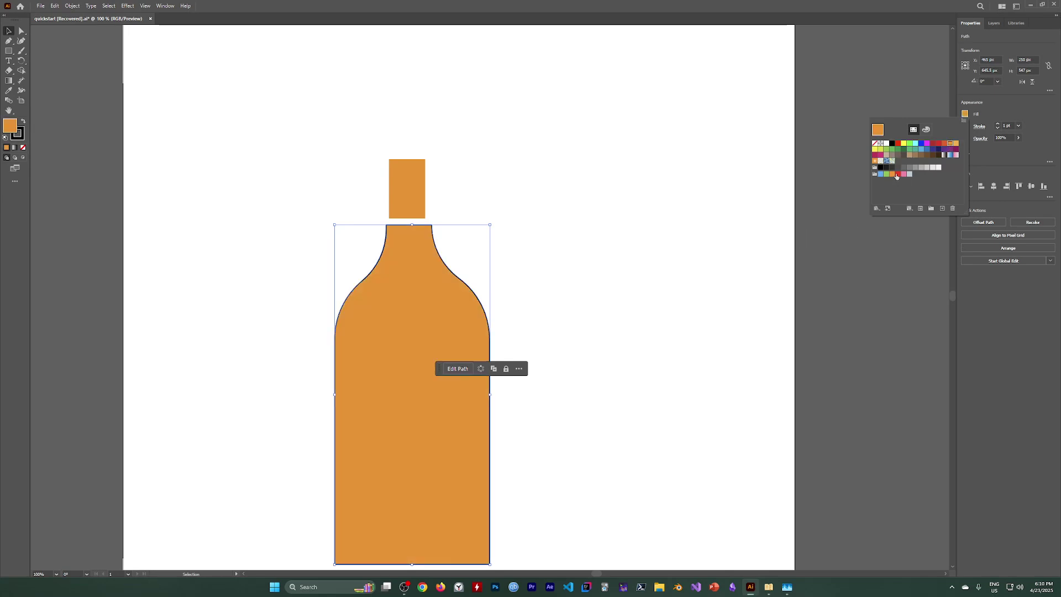
Edit the bottle body's orange fill swatch to a yellow-orange, R=247 G=198 B=30, and deselect everything
double_click(951, 145)
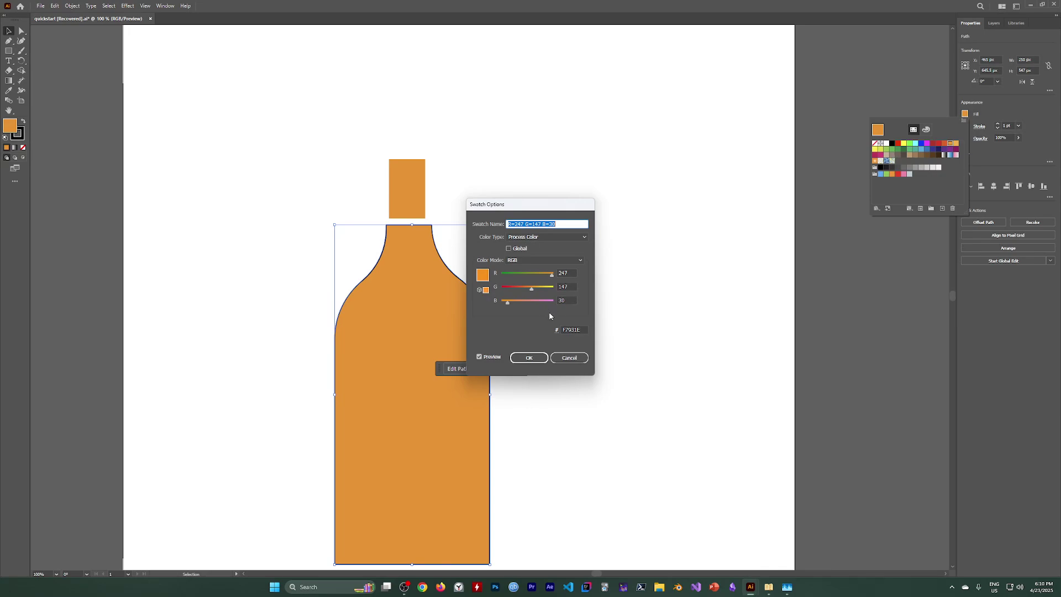
mouse_move(531, 289)
mouse_down()
mouse_move(522, 289)
mouse_move(551, 289)
mouse_move(542, 293)
mouse_up()
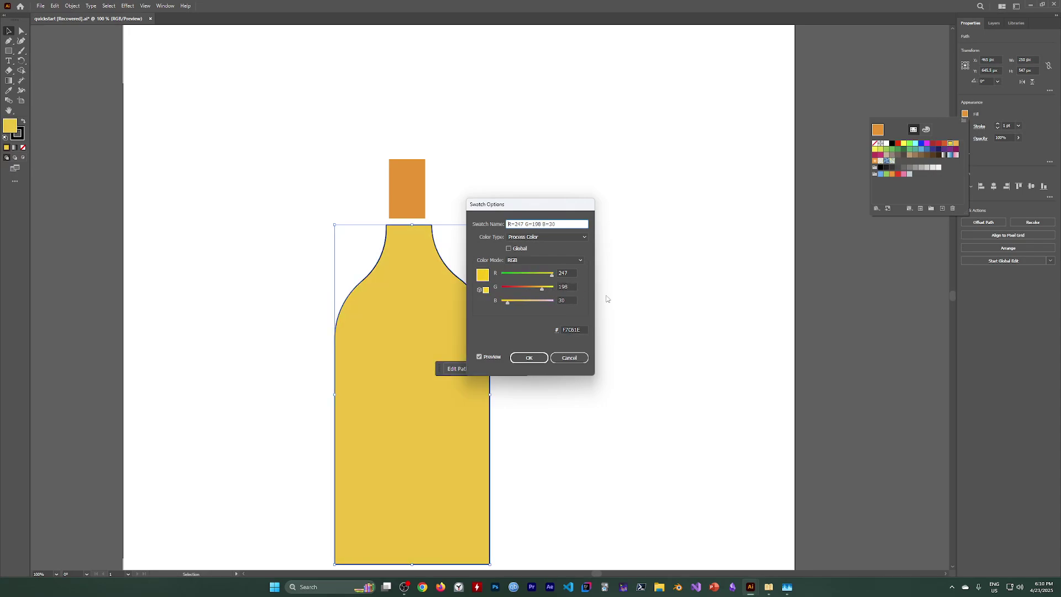
click(541, 356)
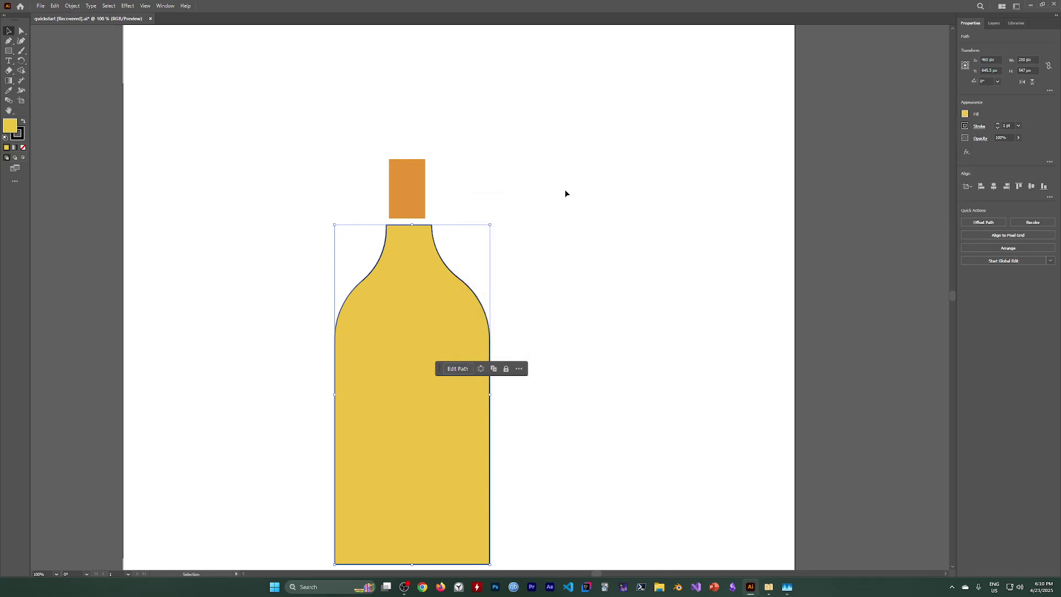
click(108, 6)
click(125, 33)
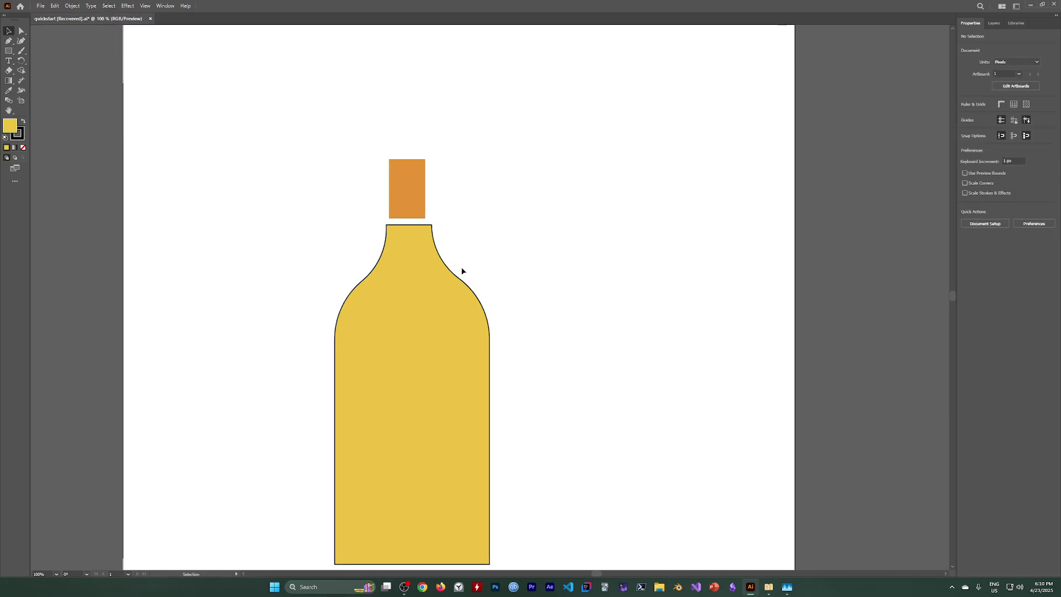
click(404, 587)
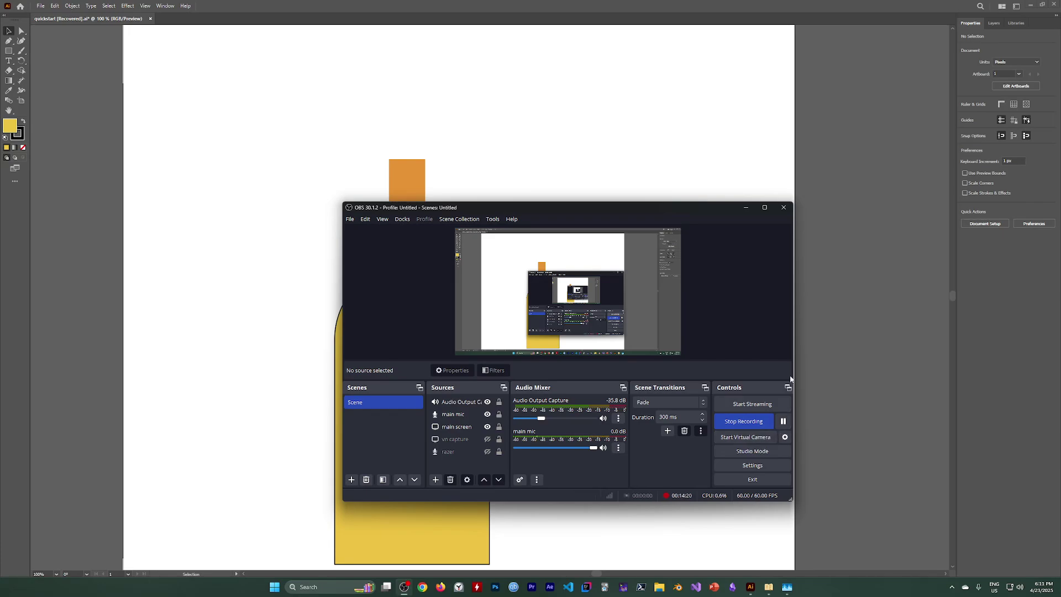
click(751, 210)
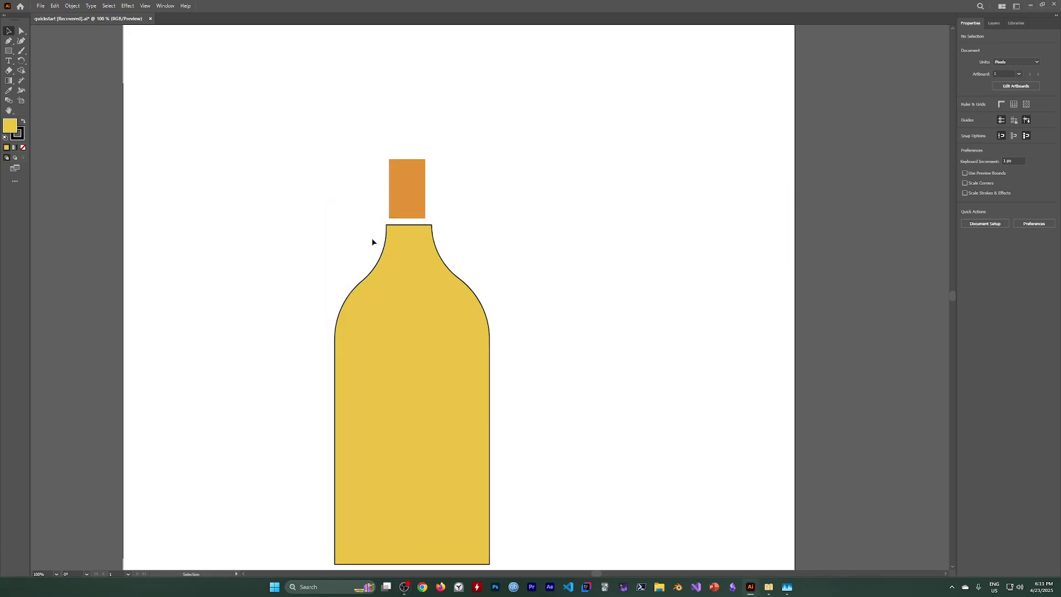
Remove the bottle body's outline by setting its stroke colour to None, and deselect it
click(458, 303)
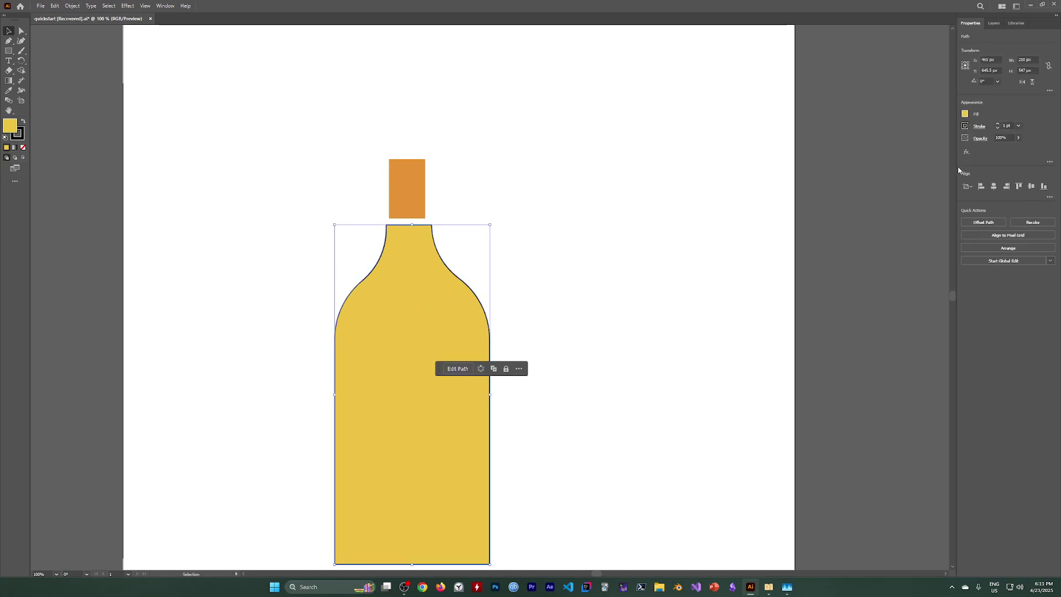
click(965, 126)
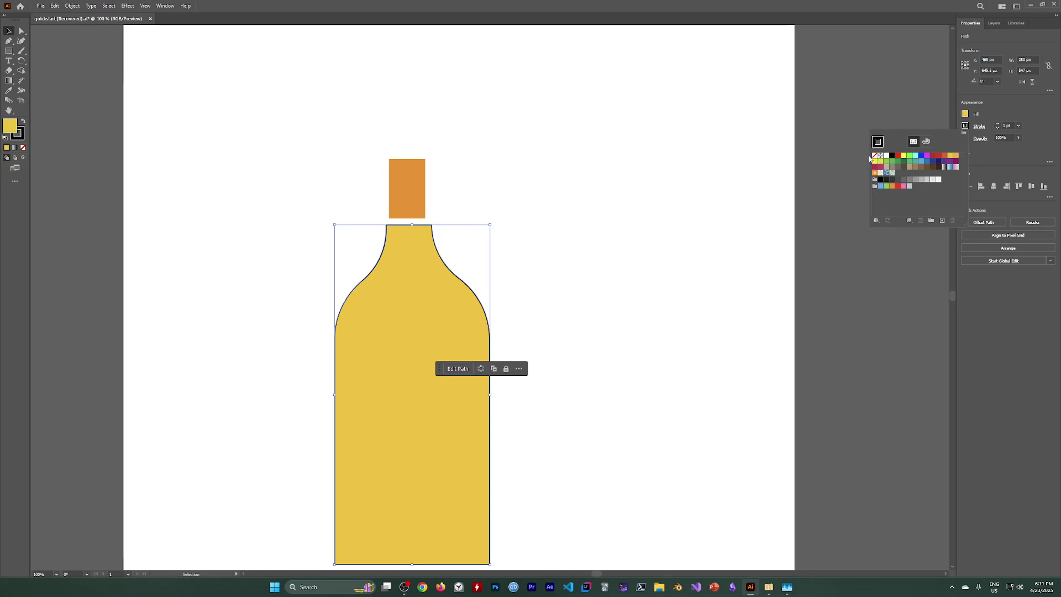
click(876, 156)
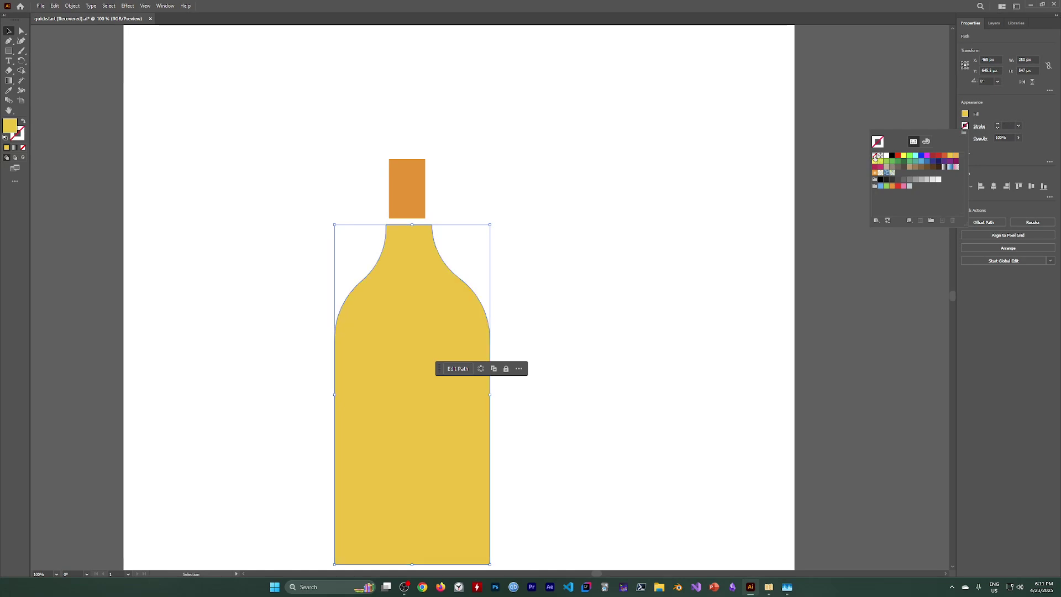
click(565, 357)
Slant the cap's top edge by moving its upper-left anchor point down with the Direct Selection tool
click(407, 187)
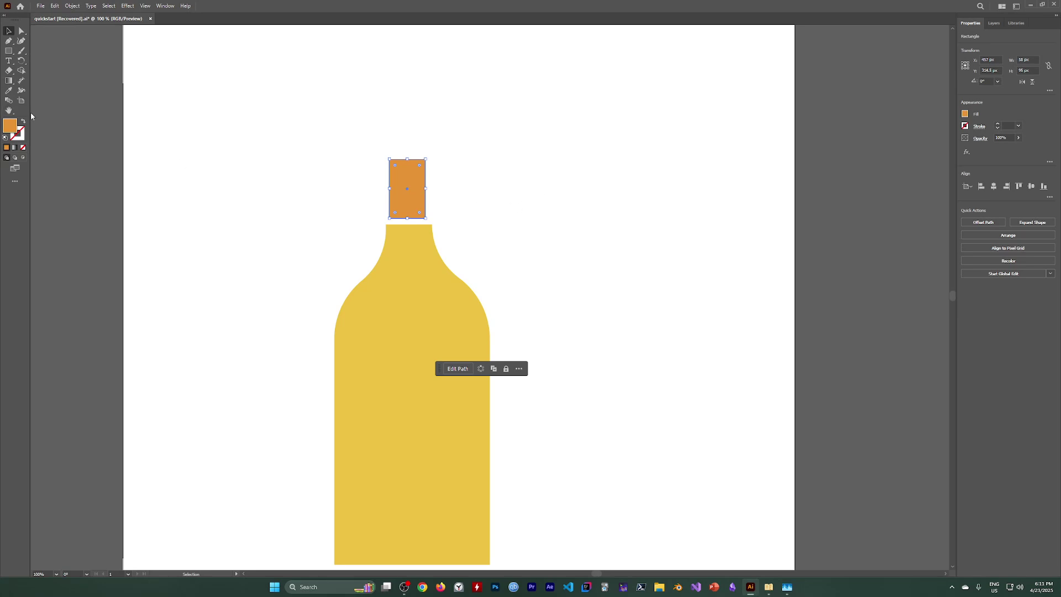
click(23, 31)
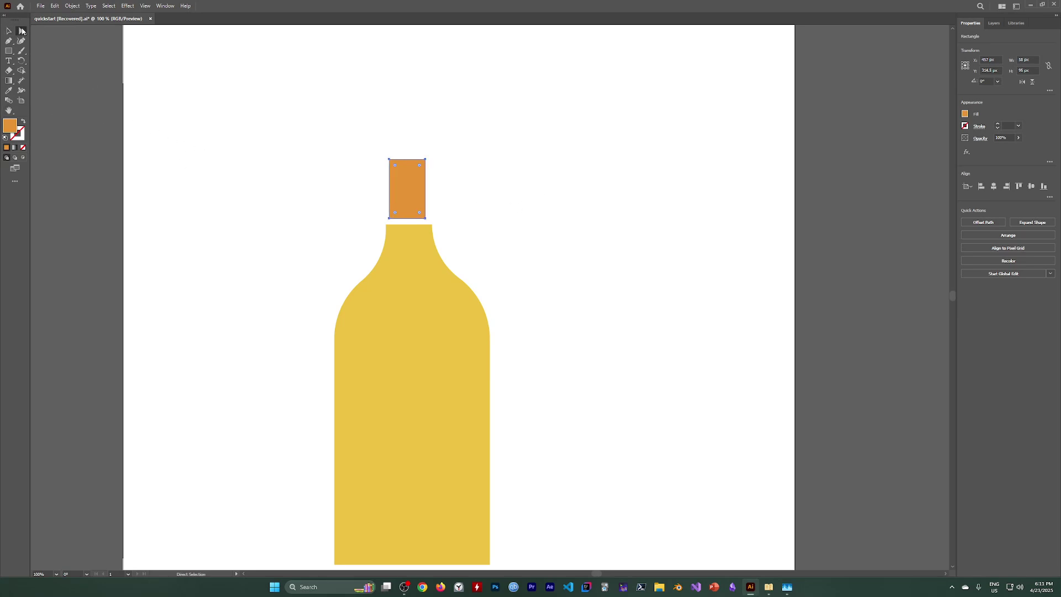
click(390, 160)
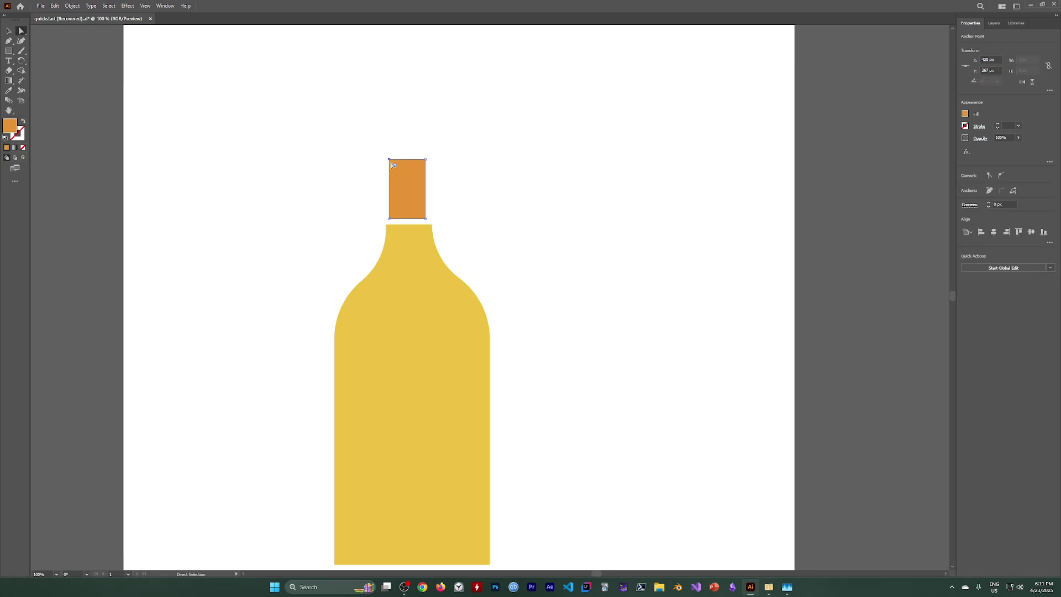
mouse_move(391, 161)
mouse_down()
mouse_move(388, 185)
mouse_move(406, 202)
mouse_move(389, 175)
mouse_up()
click(470, 185)
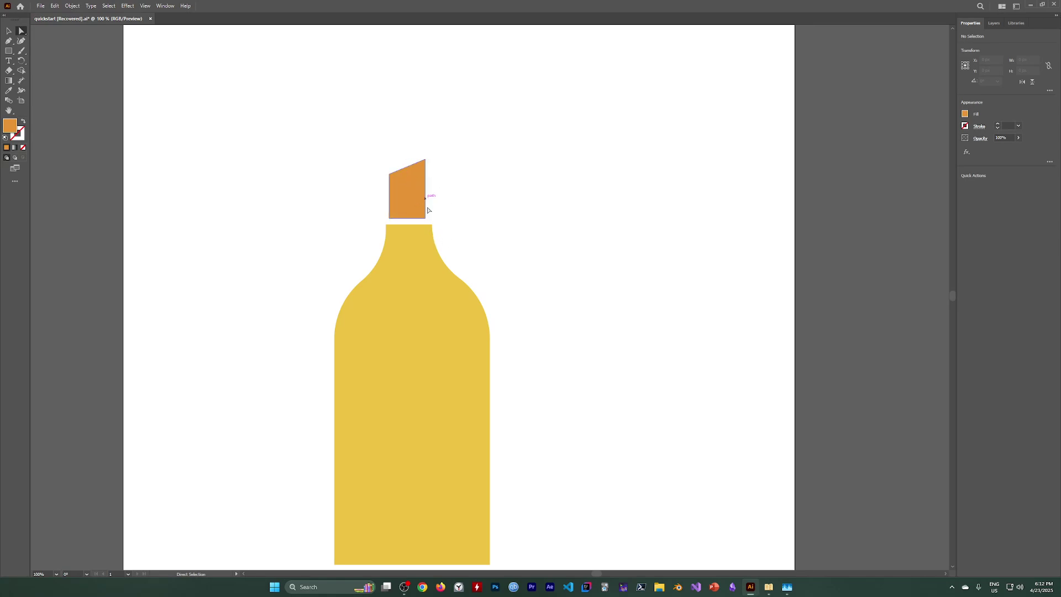
Steepen the cap's slanted top by moving its upper-right anchor point up to about Y 260 px
click(409, 198)
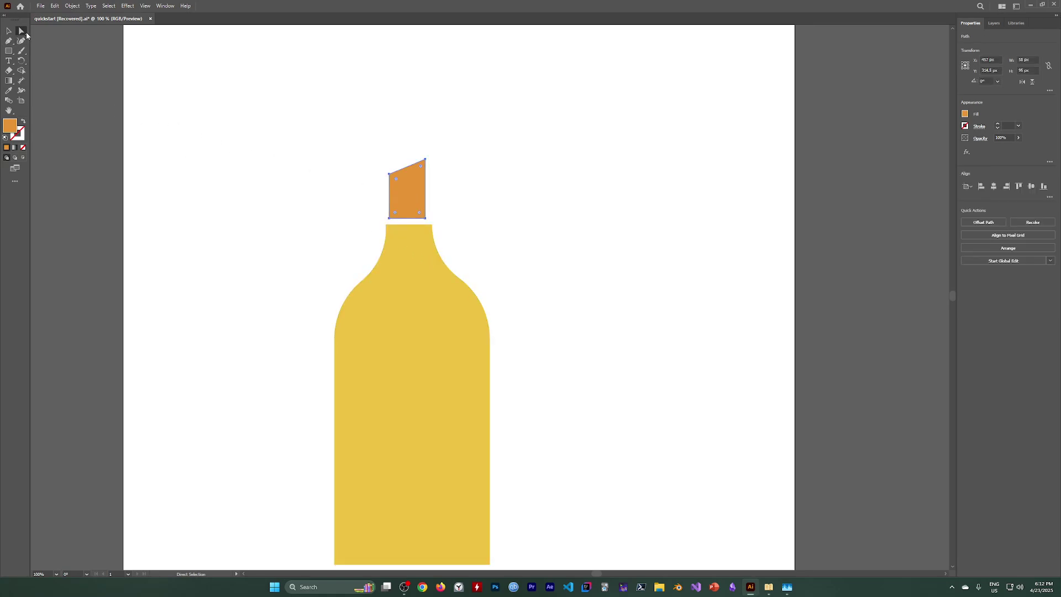
click(425, 159)
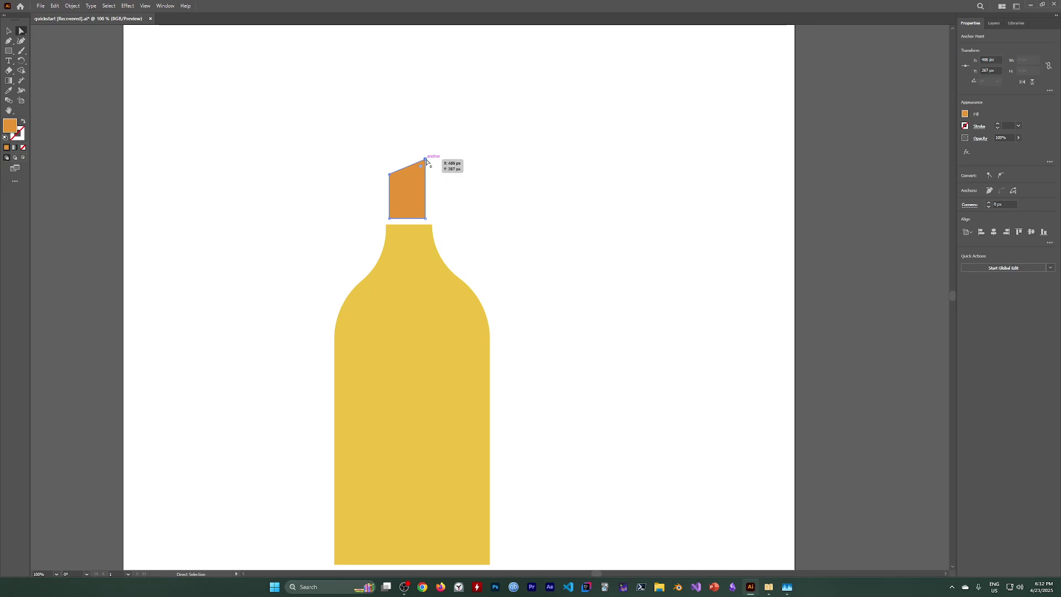
mouse_move(427, 162)
mouse_down()
mouse_move(426, 173)
mouse_move(426, 157)
mouse_up()
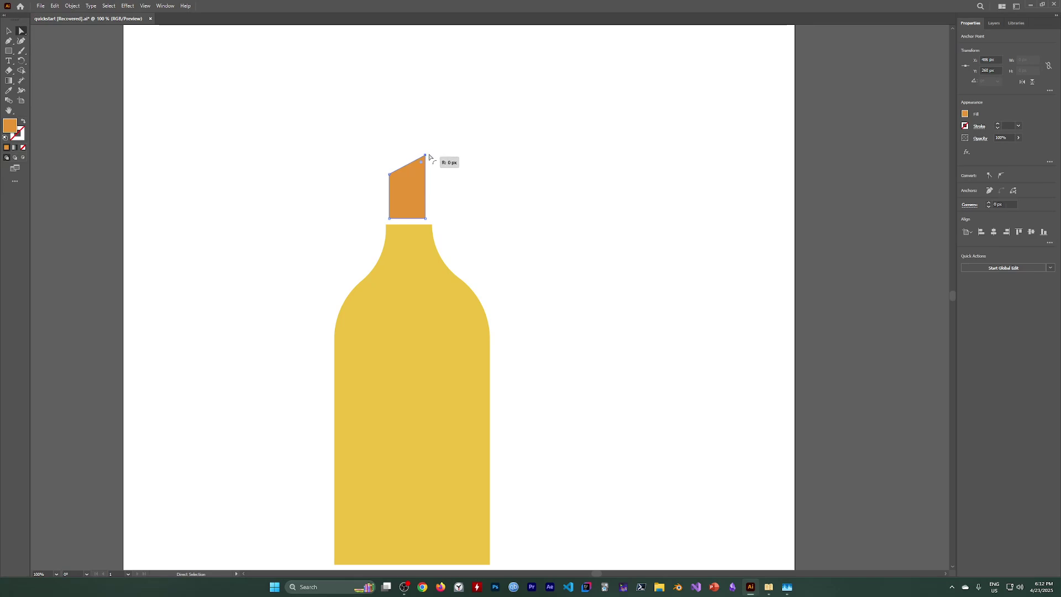
click(475, 216)
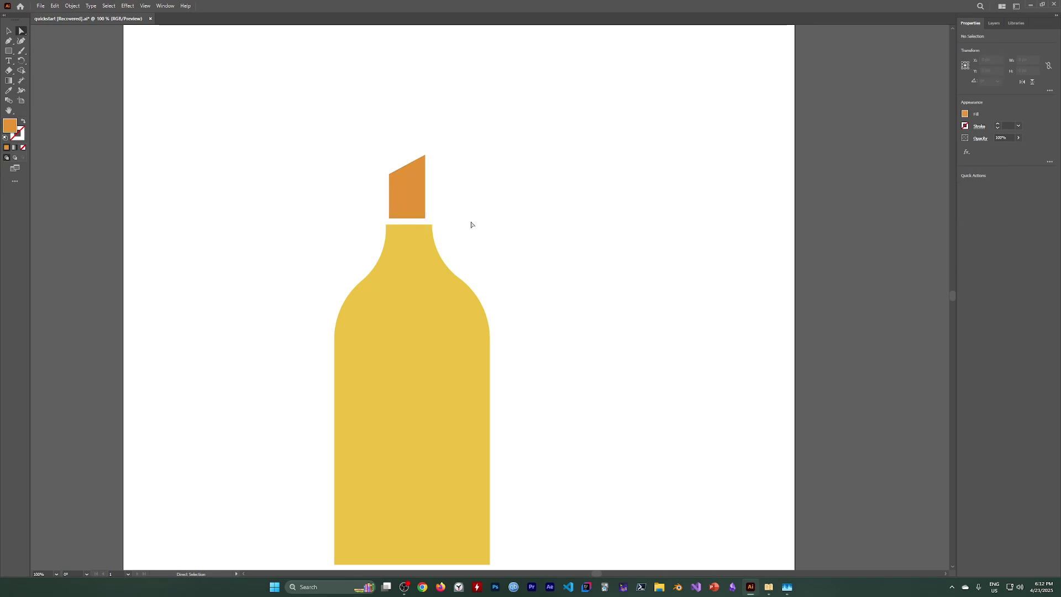
click(404, 587)
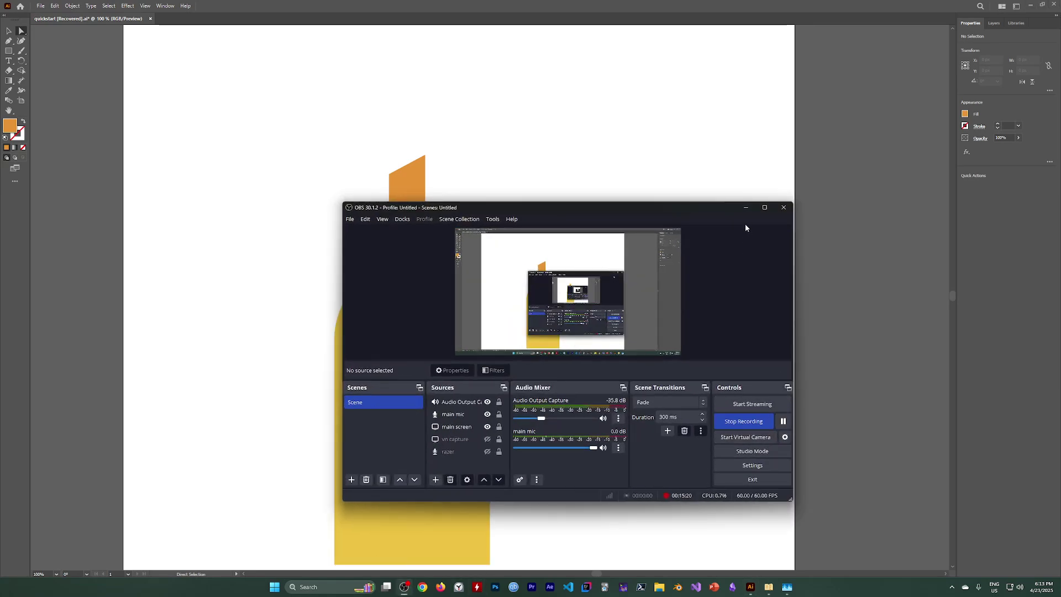
click(745, 208)
Group the cap and bottle body, and move the group straight up to about Y 573.5 px
scroll(398, 289, down, 1)
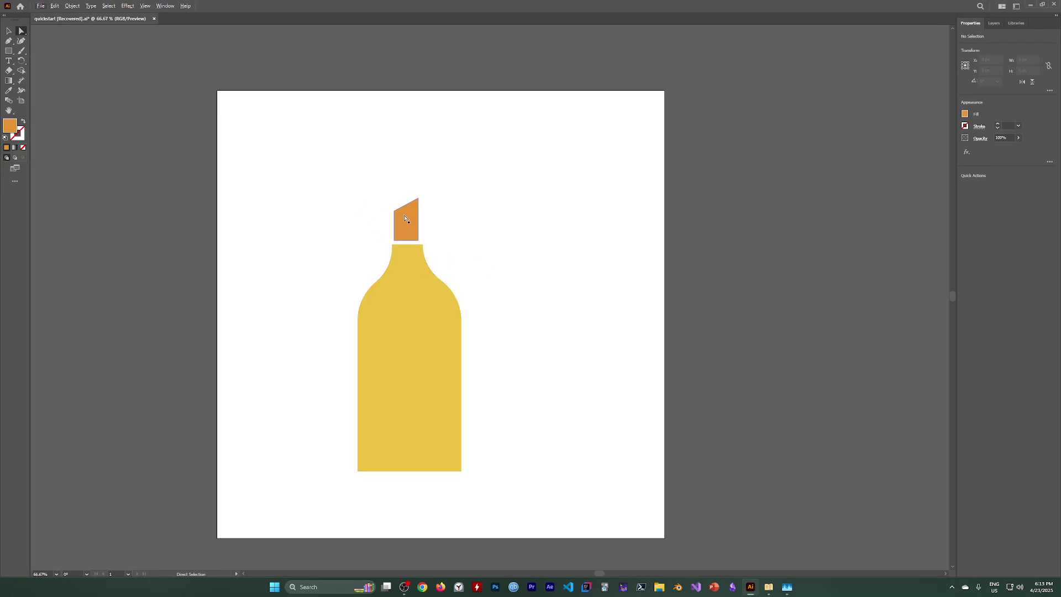
drag(317, 165, 524, 487)
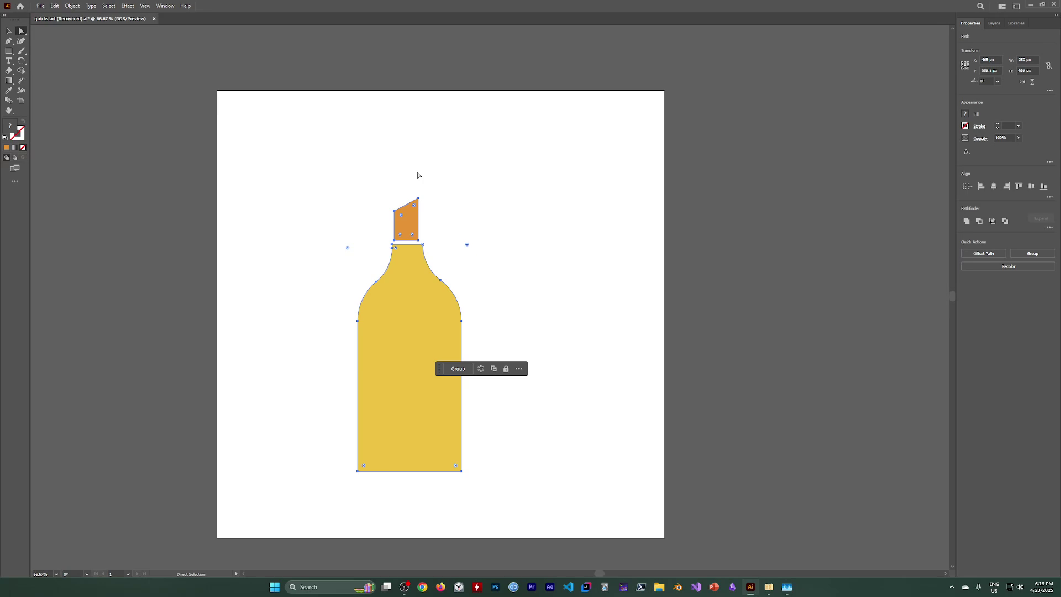
click(529, 227)
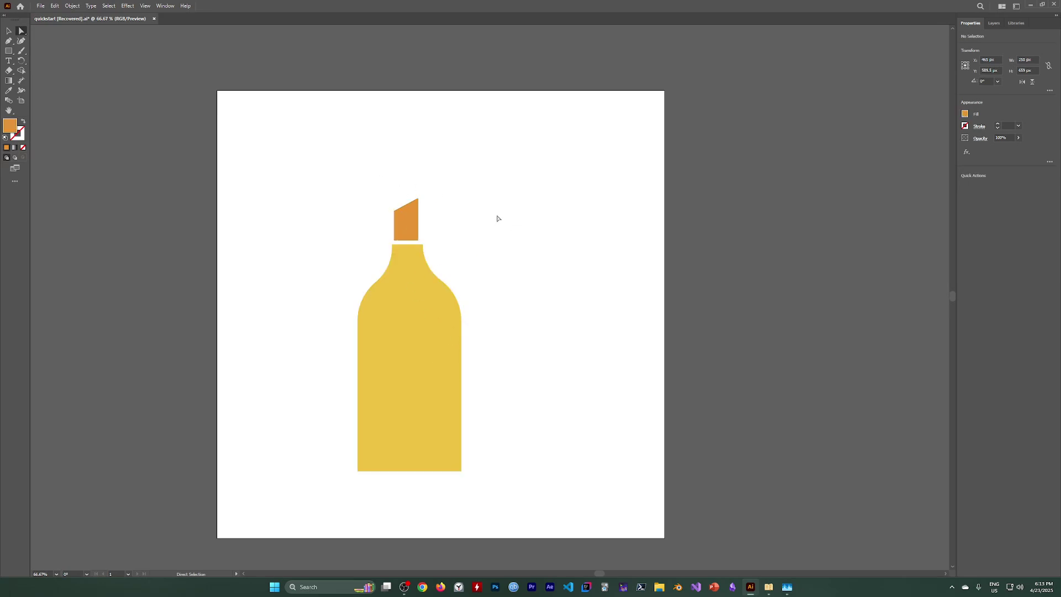
drag(304, 149, 490, 331)
drag(507, 470, 512, 491)
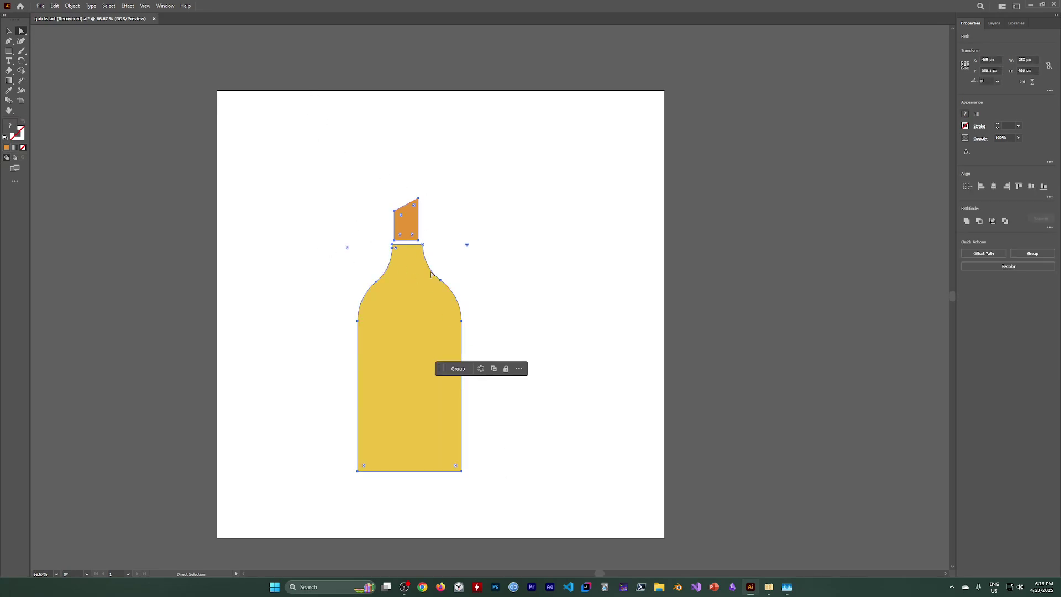
click(9, 31)
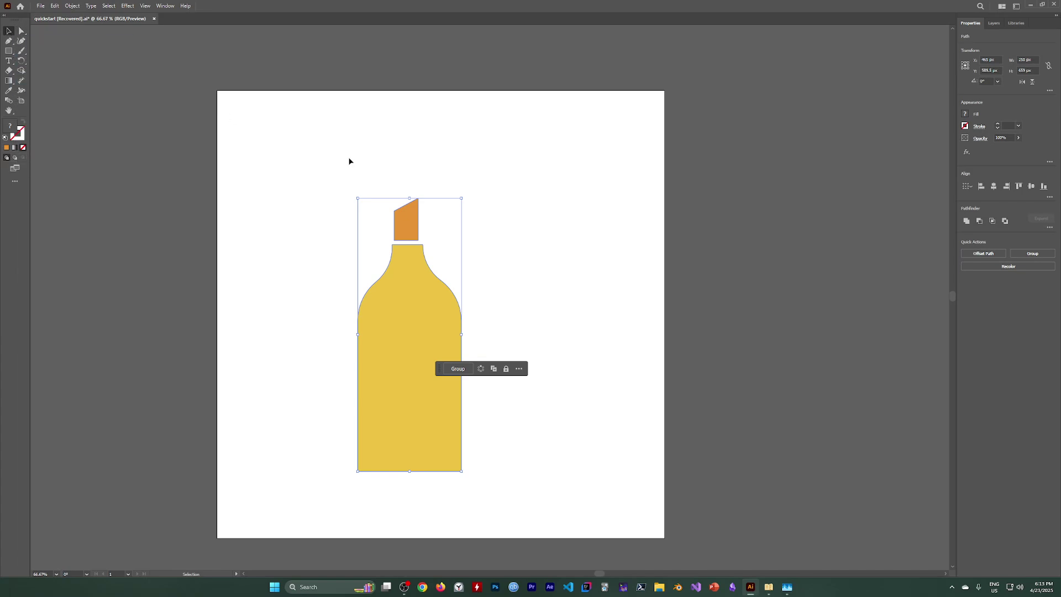
click(528, 222)
drag(517, 423, 520, 432)
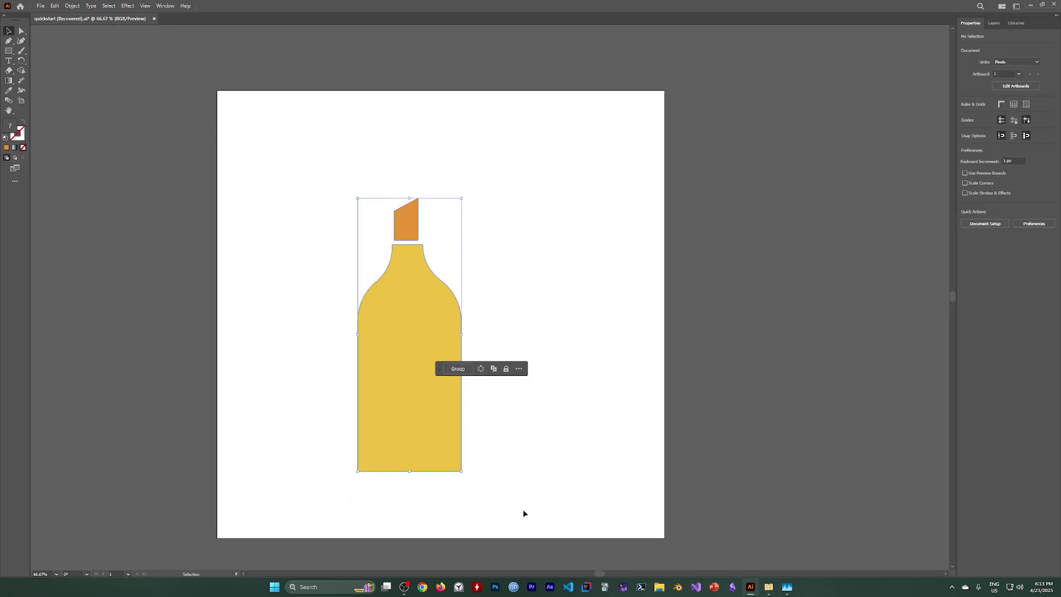
click(457, 368)
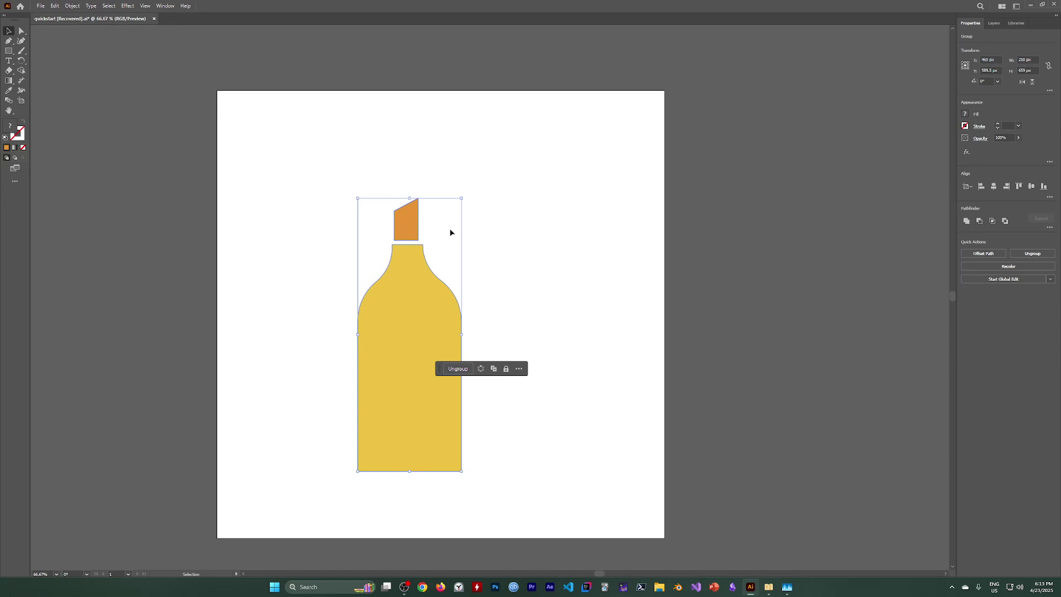
mouse_move(426, 271)
mouse_down()
mouse_move(446, 274)
mouse_move(446, 300)
mouse_move(447, 279)
mouse_move(426, 269)
mouse_up()
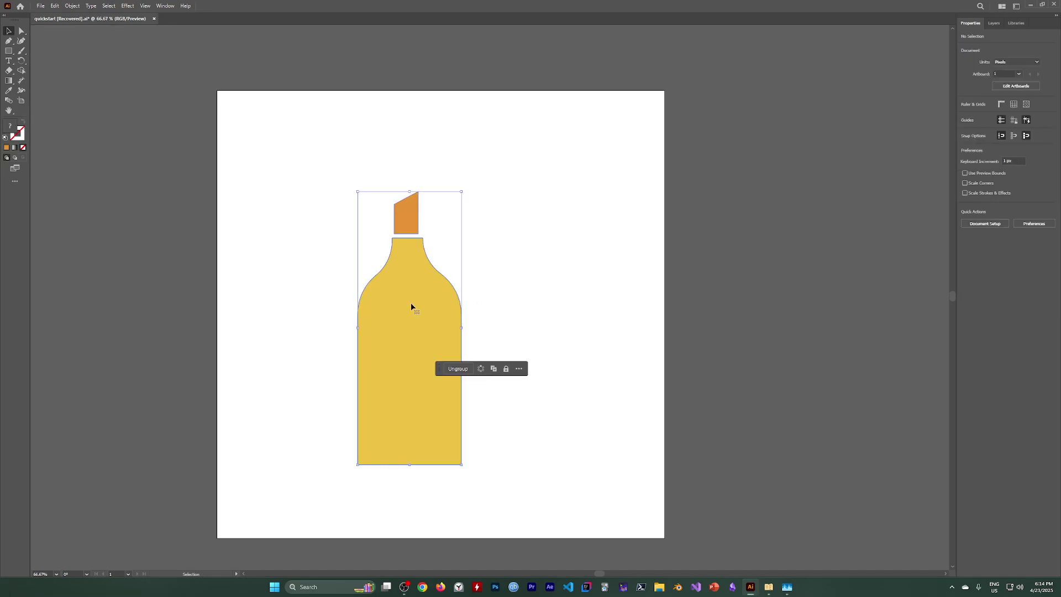
Duplicate the bottle group by copy and paste, placing the copy left of the original at about X 187 px, Y 555.5 px
click(108, 6)
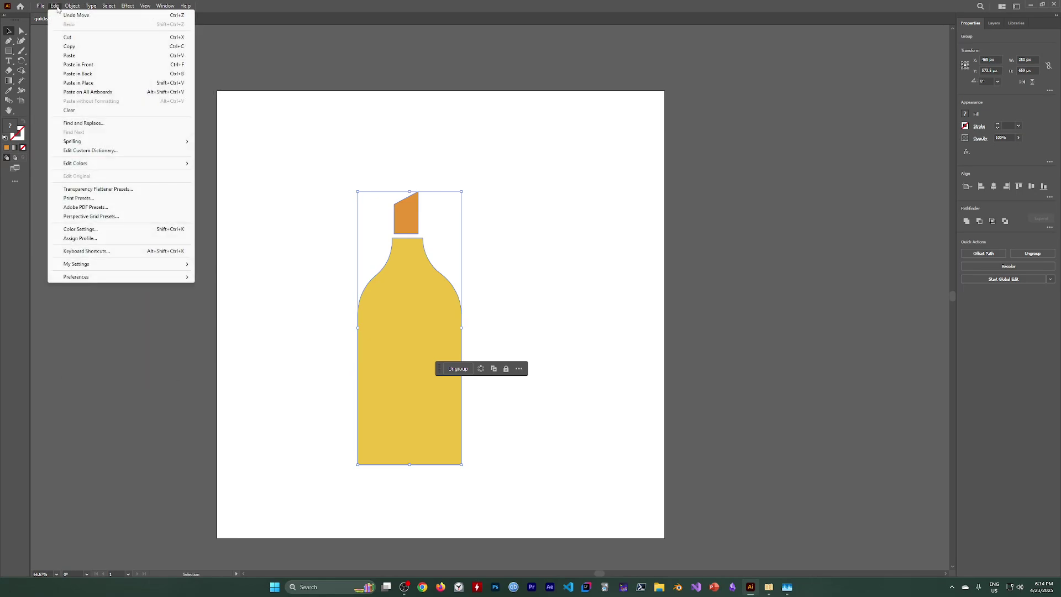
click(71, 48)
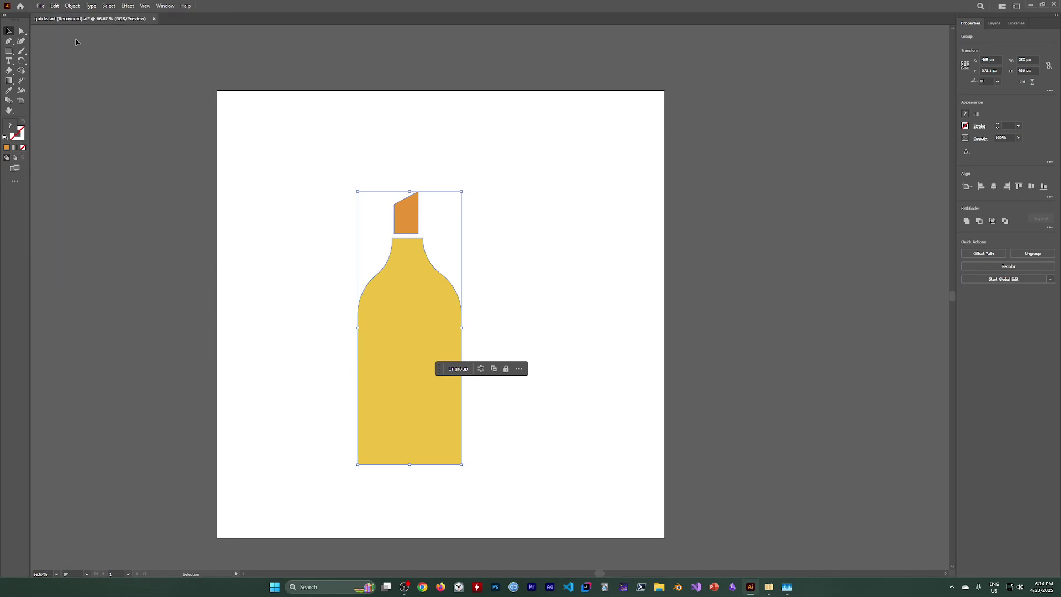
click(56, 6)
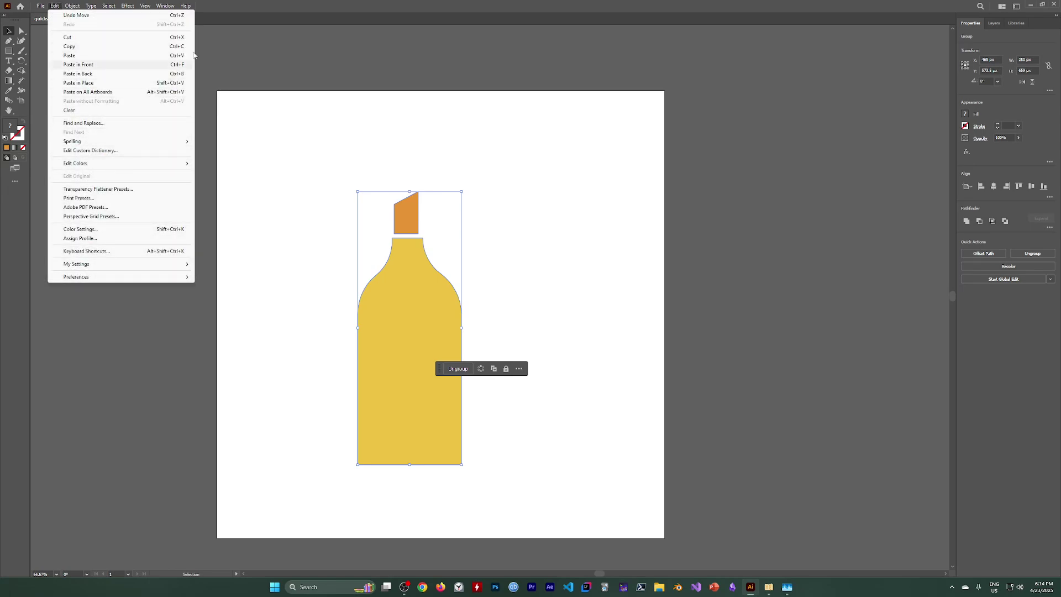
click(73, 56)
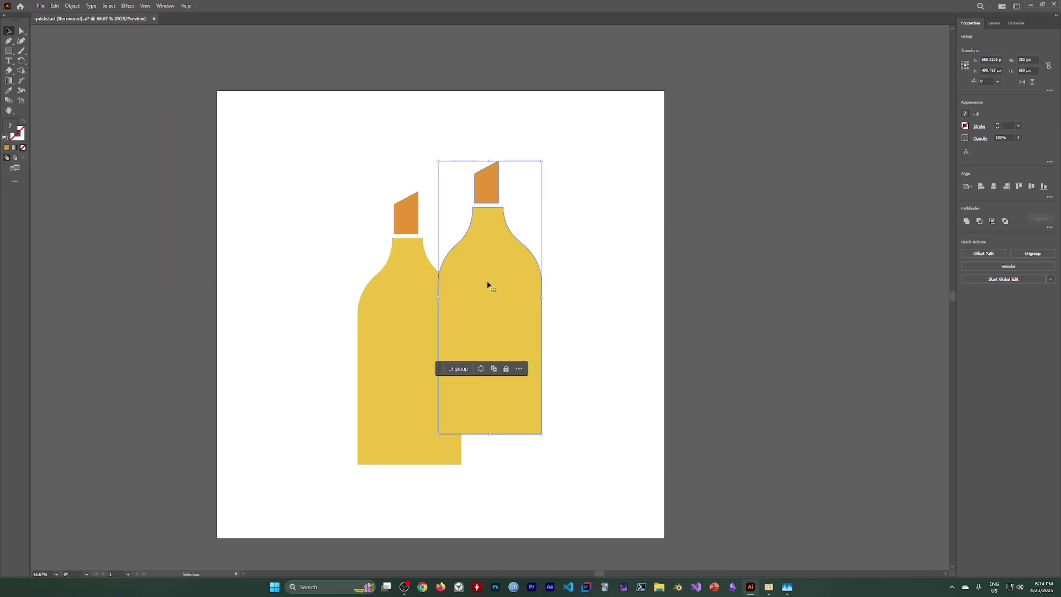
drag(496, 285, 296, 302)
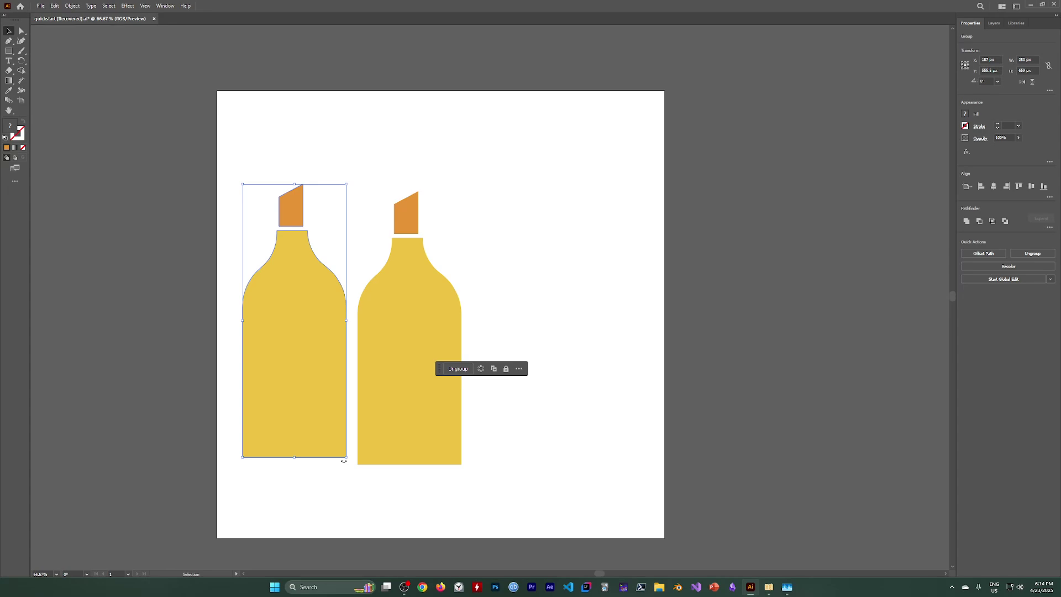
Tilt the copied bottle about 7.9° counterclockwise and move it left and down, clear of the upright bottle
drag(344, 461, 377, 455)
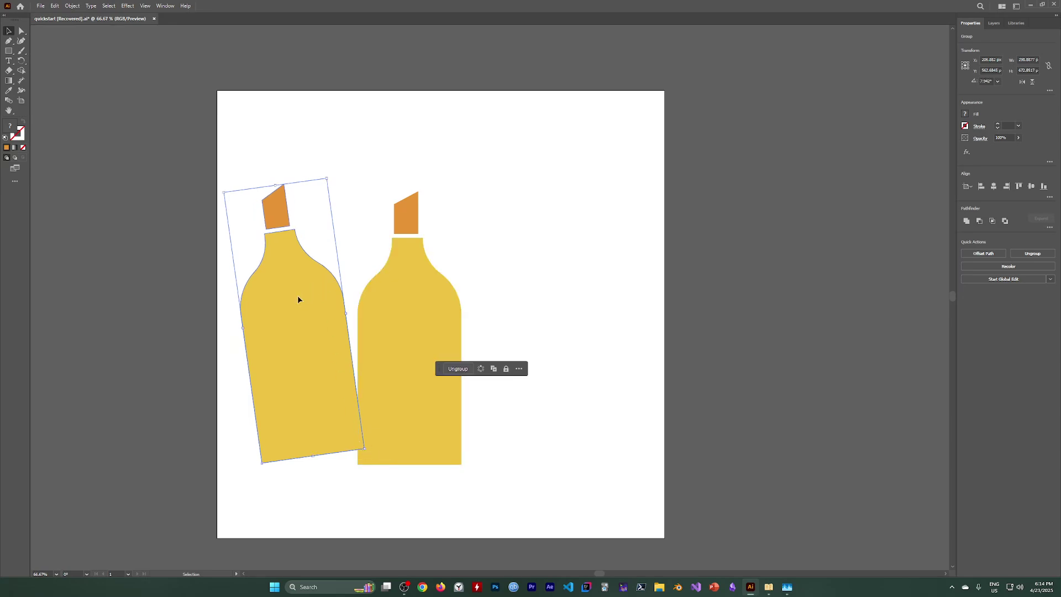
mouse_move(298, 297)
mouse_down()
mouse_move(291, 325)
mouse_move(281, 306)
mouse_up()
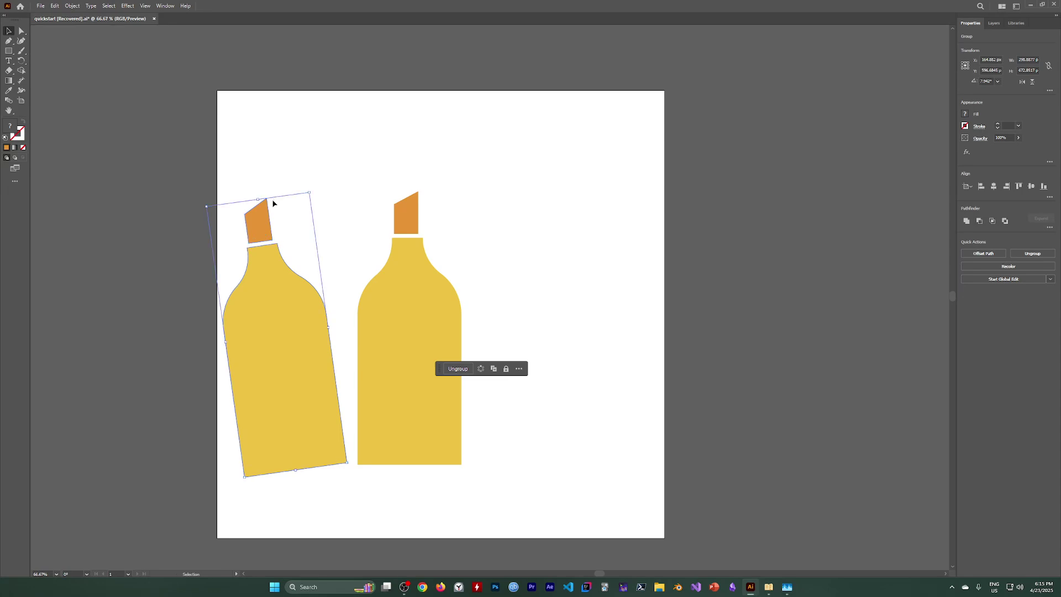
key(a)
click(271, 219)
key(v)
key(ctrl+c)
key(ctrl+v)
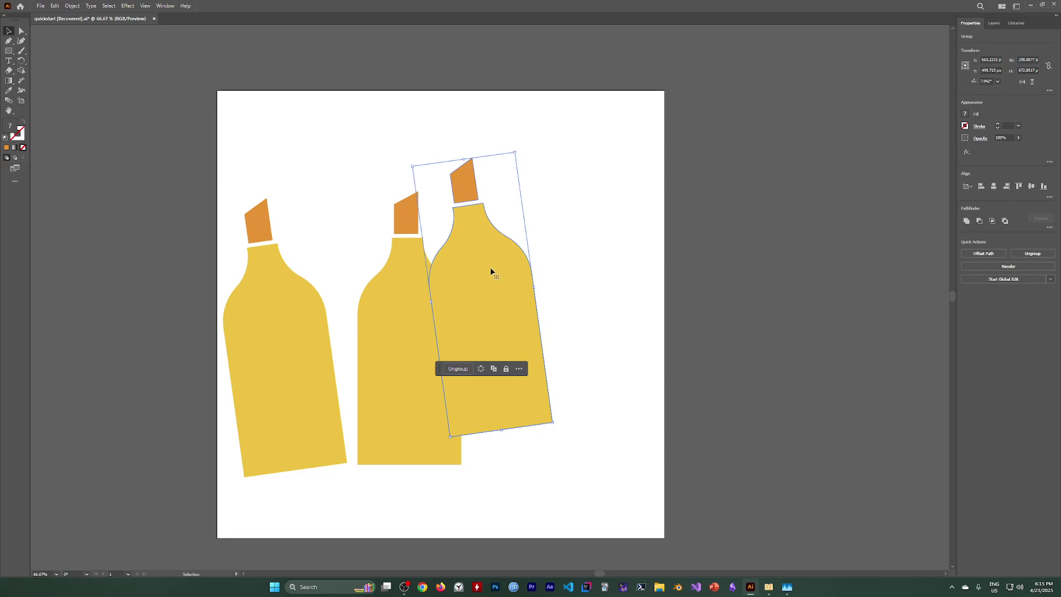
key(ctrl+z)
key(ctrl+z)
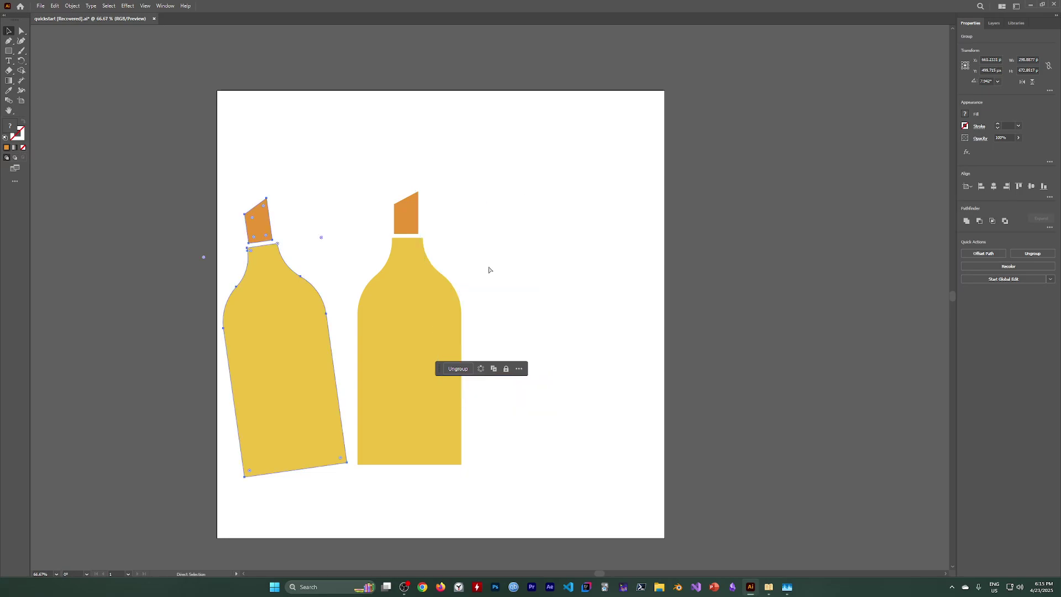
Paste a duplicate of the tilted bottle in place, exactly over the tilted one
click(55, 6)
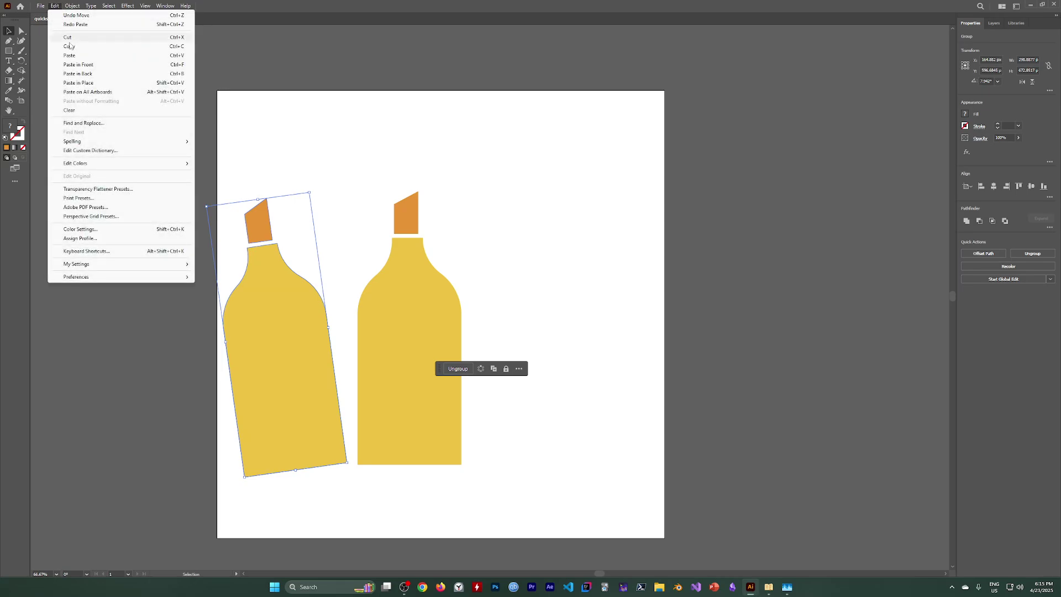
click(80, 82)
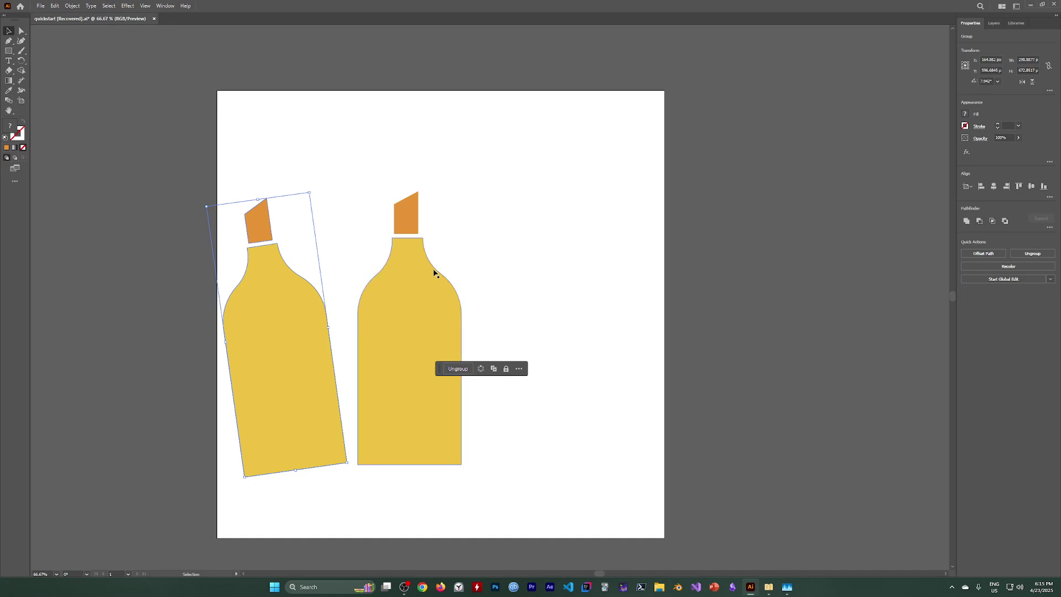
click(1050, 279)
click(1051, 279)
click(1050, 197)
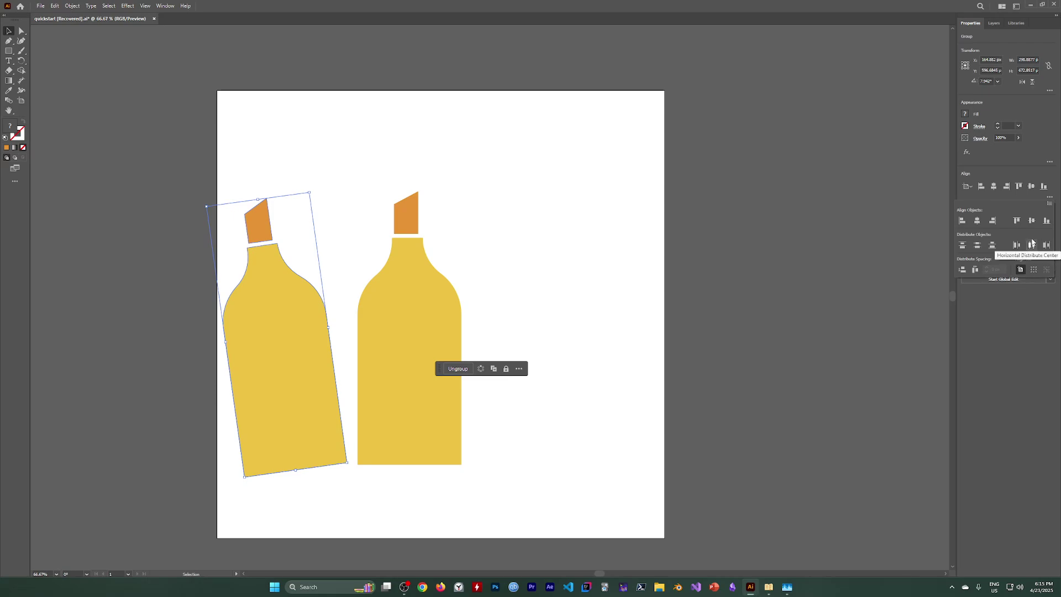
click(1052, 197)
click(1052, 198)
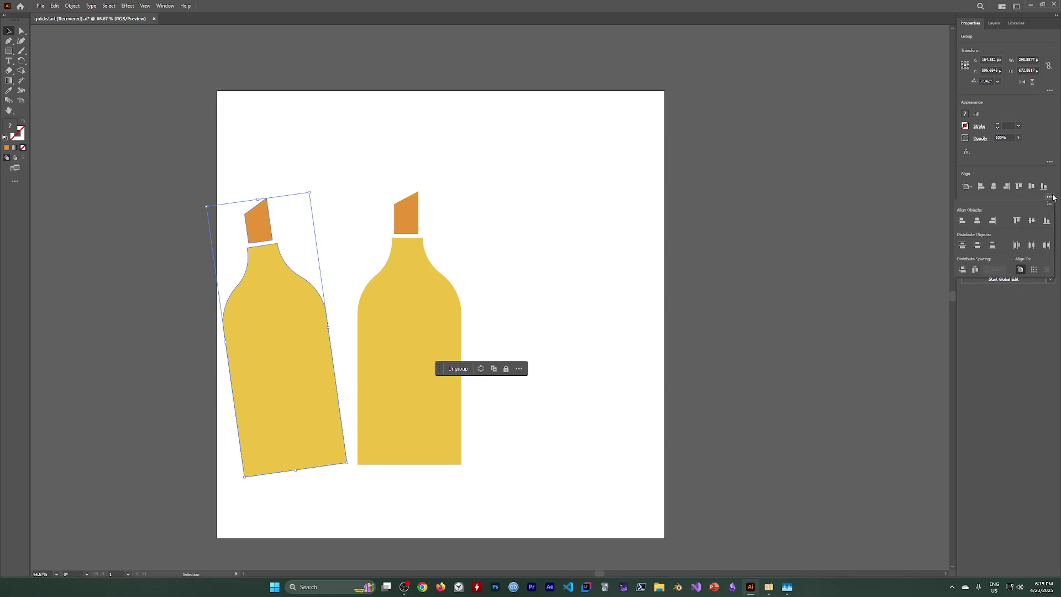
click(1049, 163)
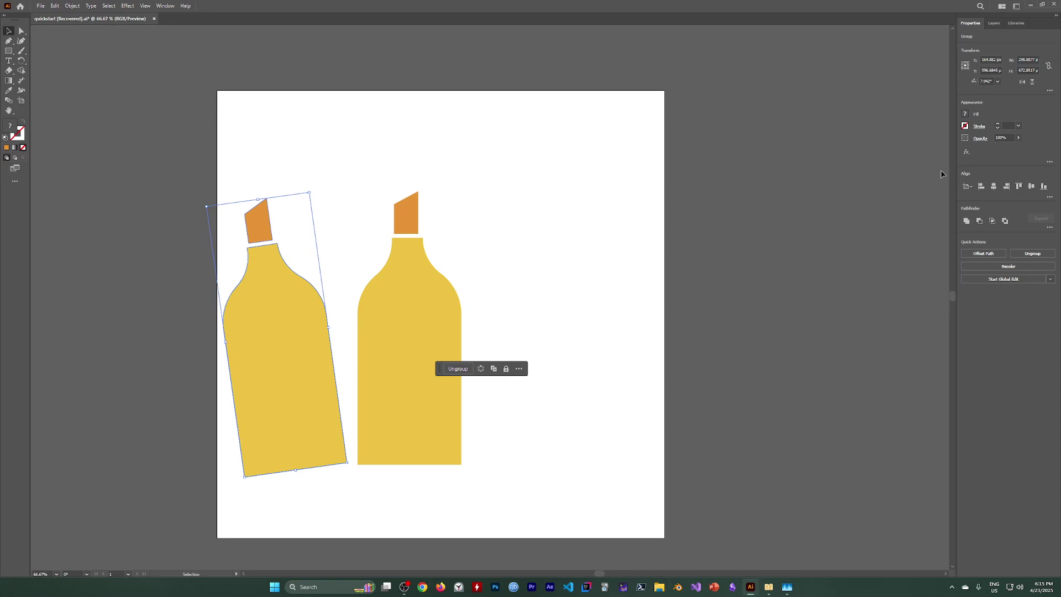
Try flipping the pasted bottle copy horizontally, check the overlapping bottles' selection, and undo the flip
click(1023, 82)
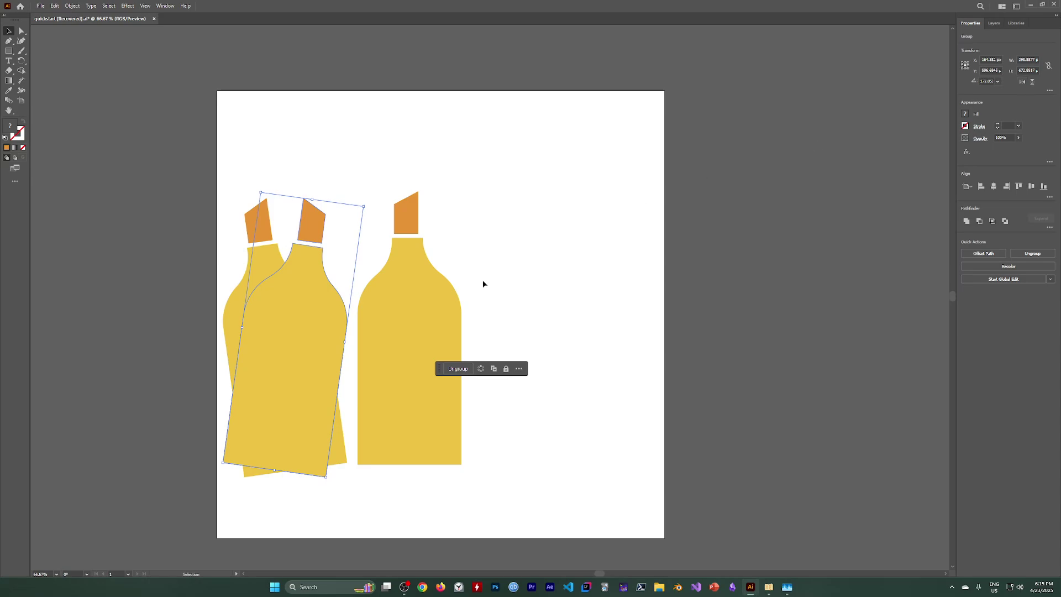
shift+click(294, 352)
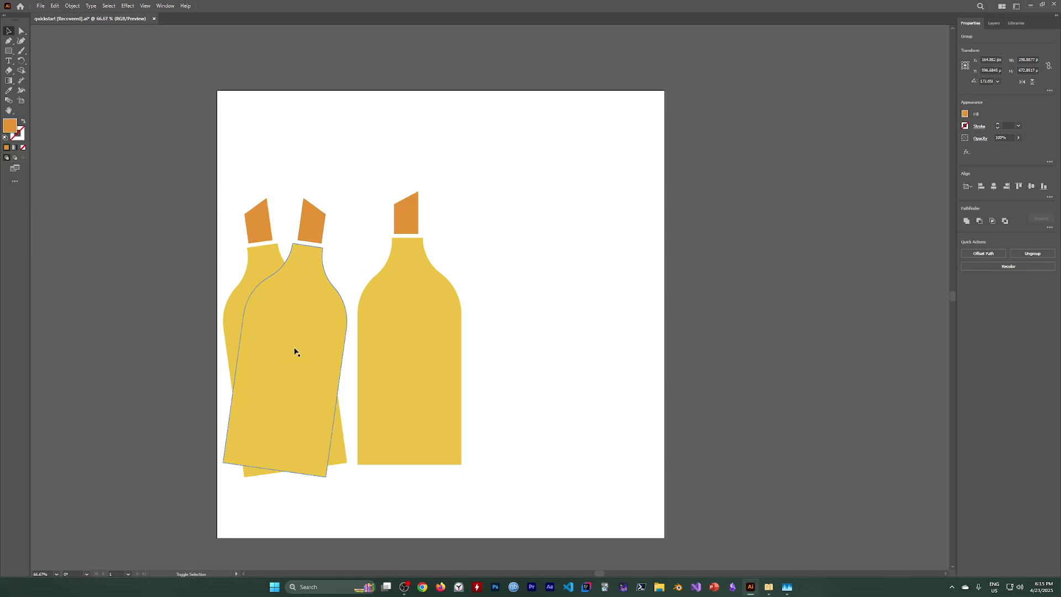
click(305, 349)
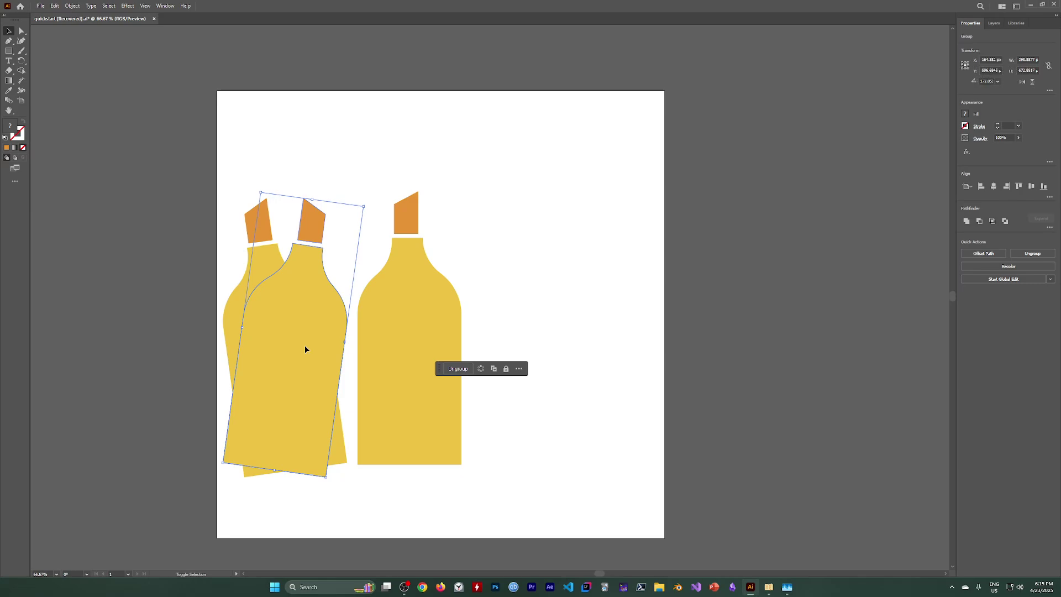
shift+click(305, 347)
click(309, 348)
shift+click(330, 458)
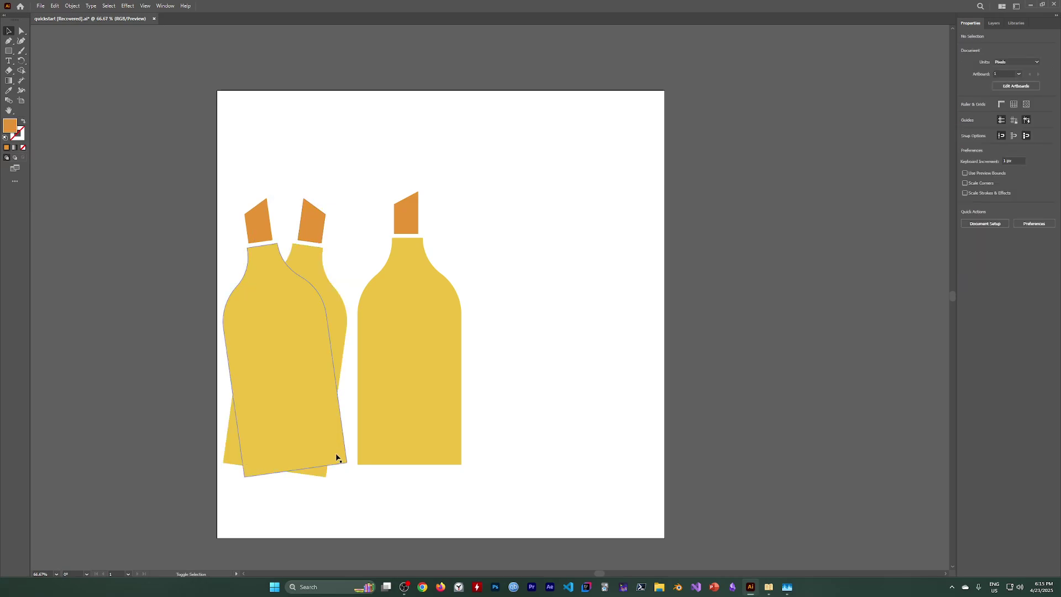
key(ctrl+z)
key(ctrl+shift+z)
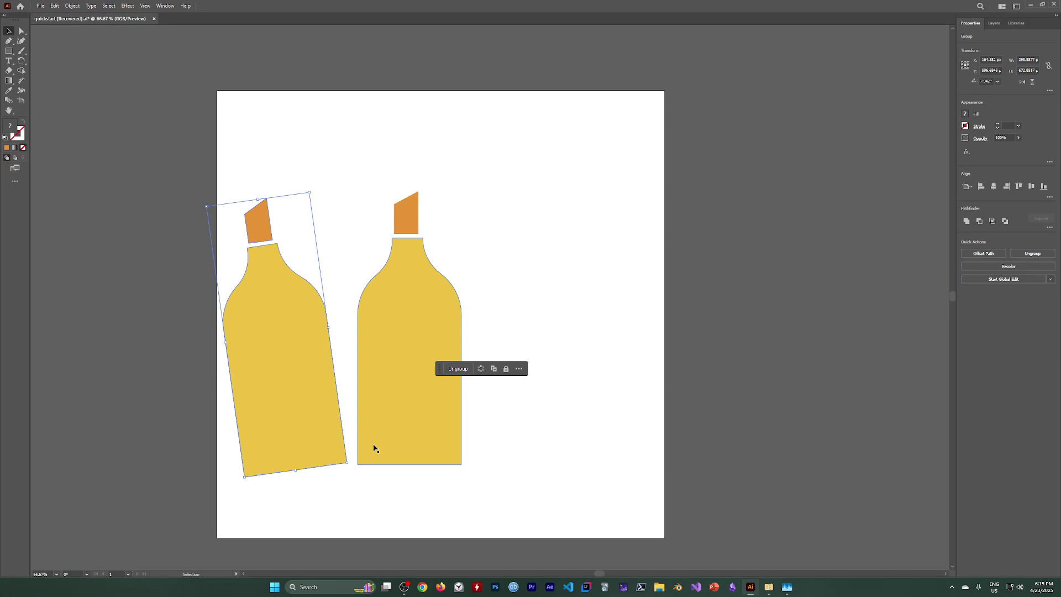
Flip the pasted bottle copy horizontally and move it to the right of the upright bottle, at about X 765 px, Y 593 px
click(1022, 82)
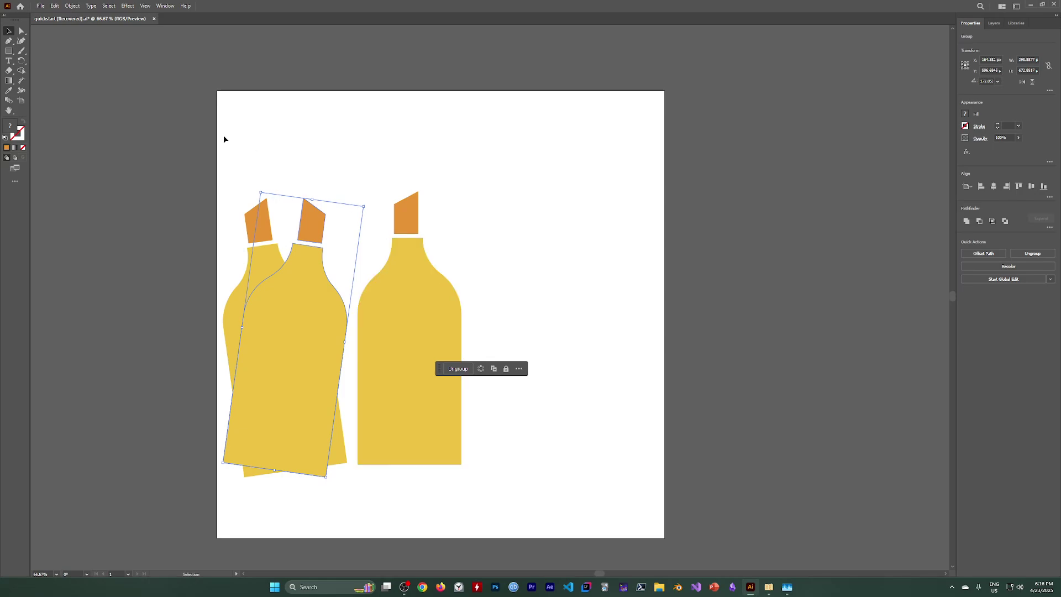
click(109, 6)
click(124, 33)
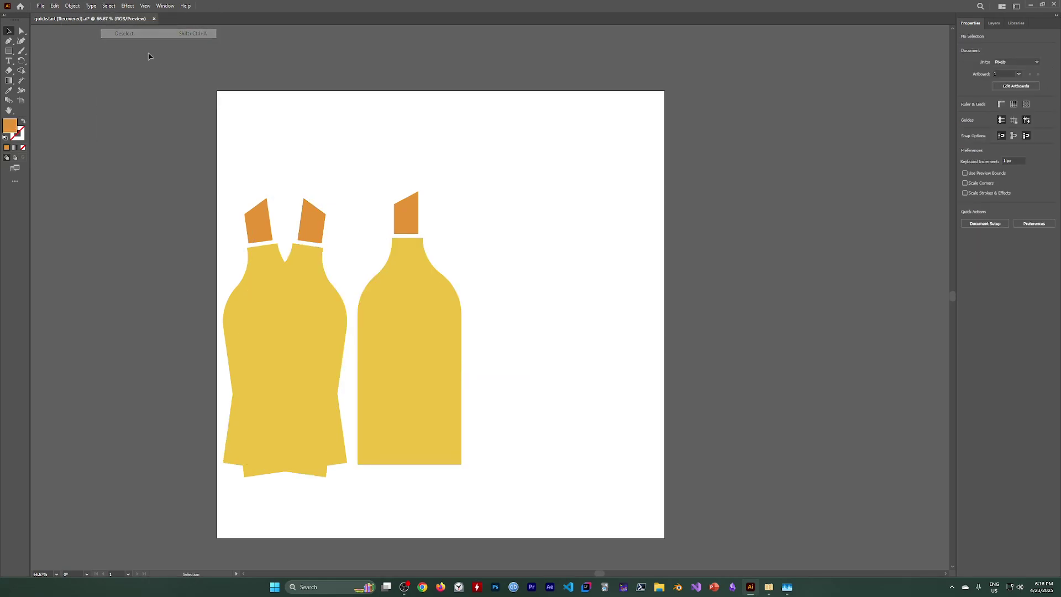
click(320, 307)
shift+click(318, 343)
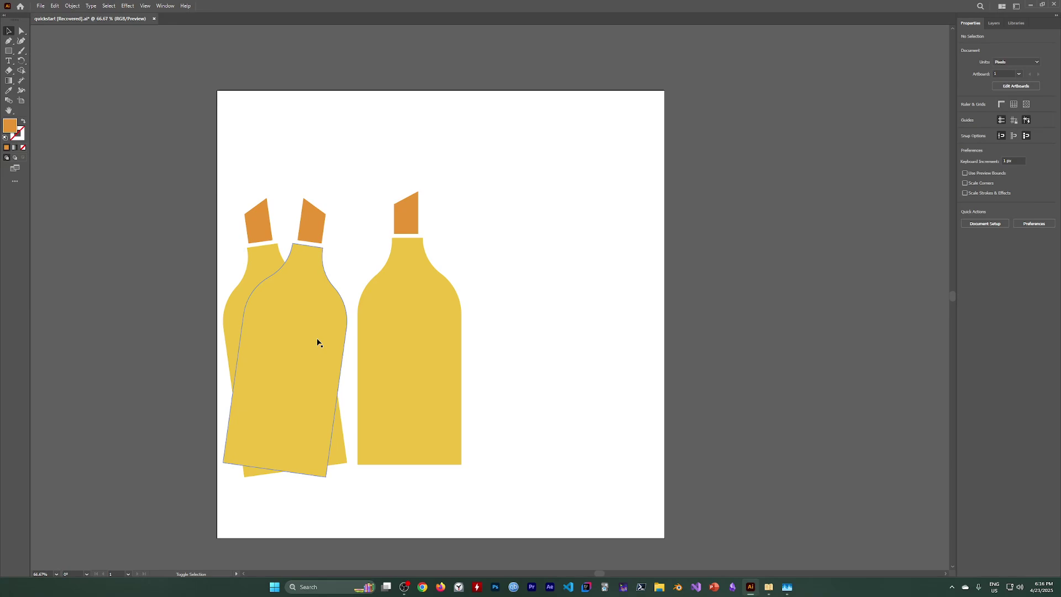
click(296, 334)
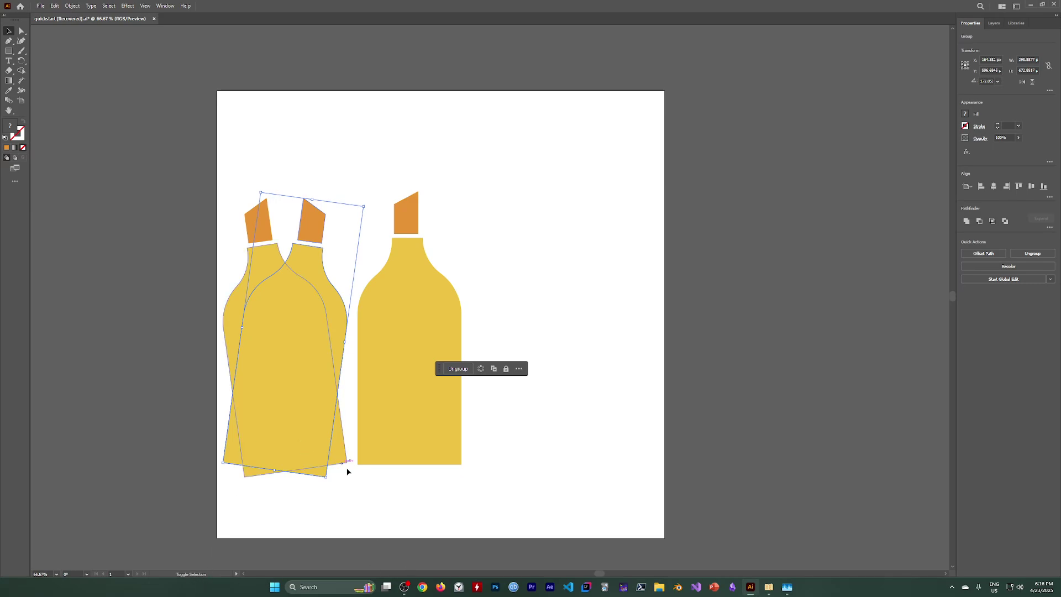
click(405, 587)
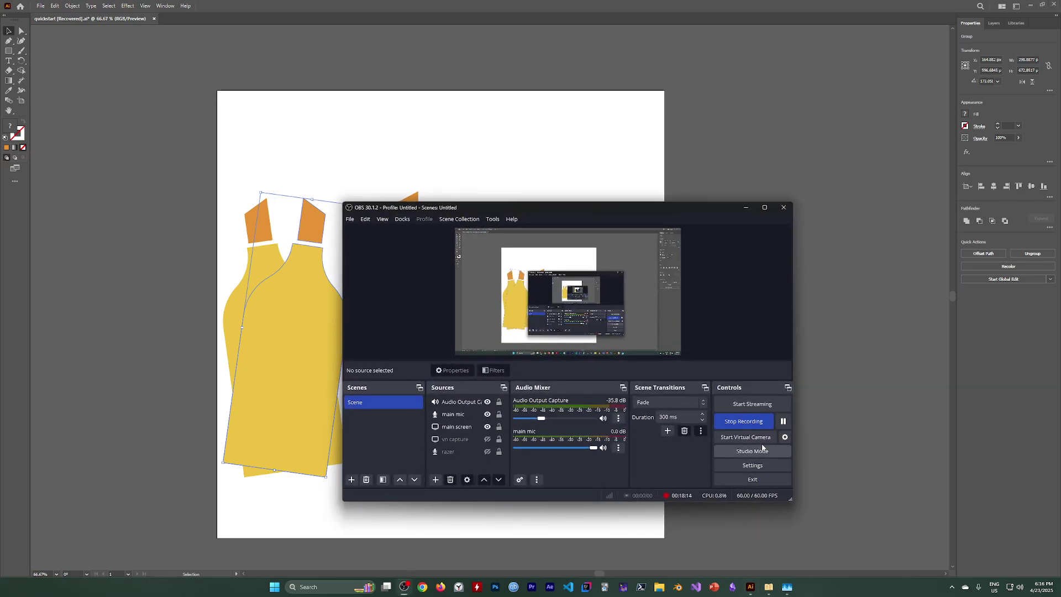
click(747, 209)
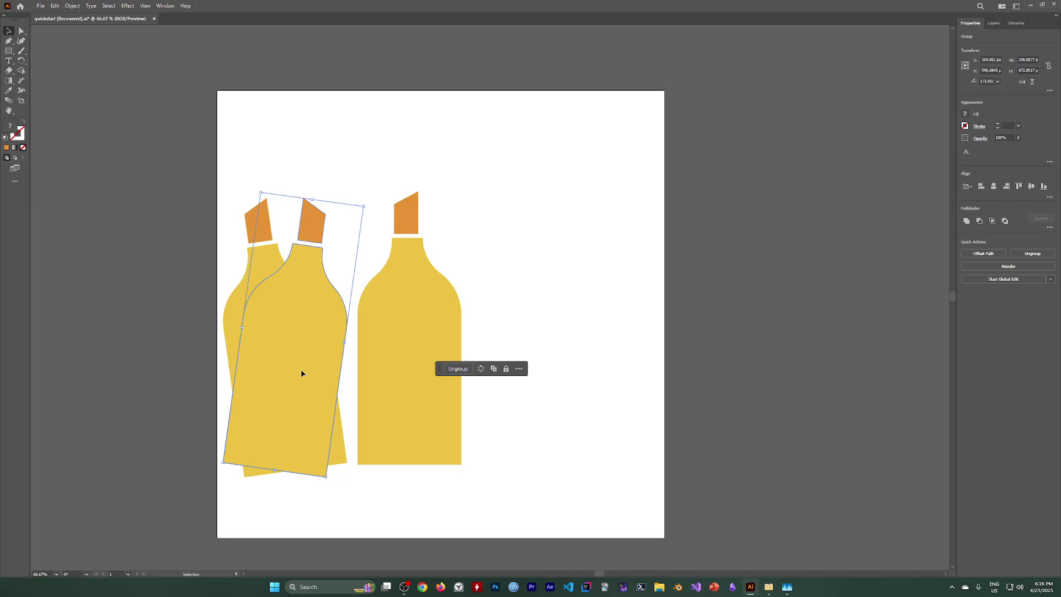
drag(302, 374, 558, 371)
click(662, 409)
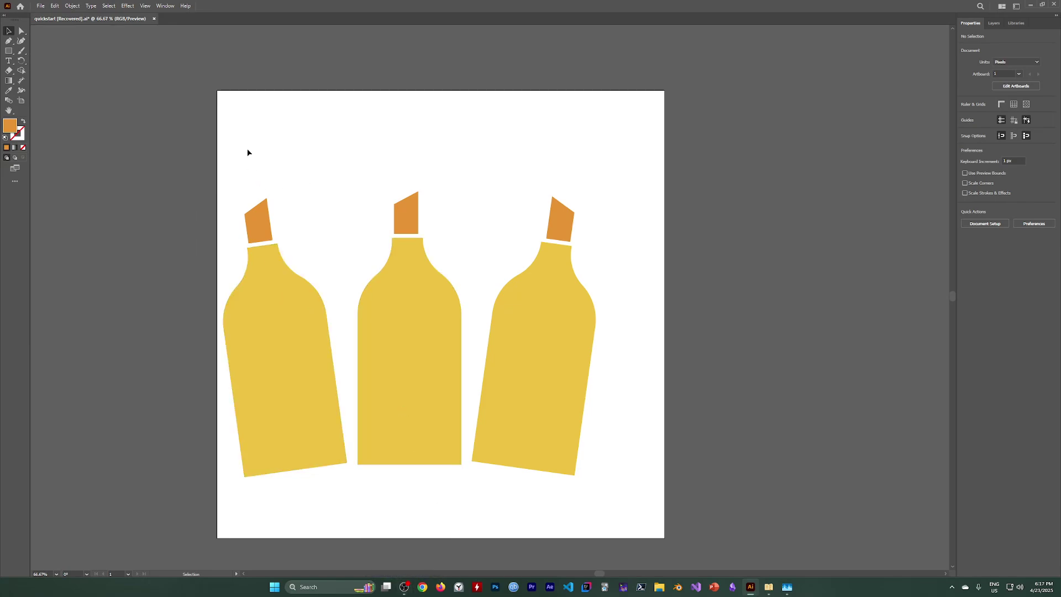
click(405, 587)
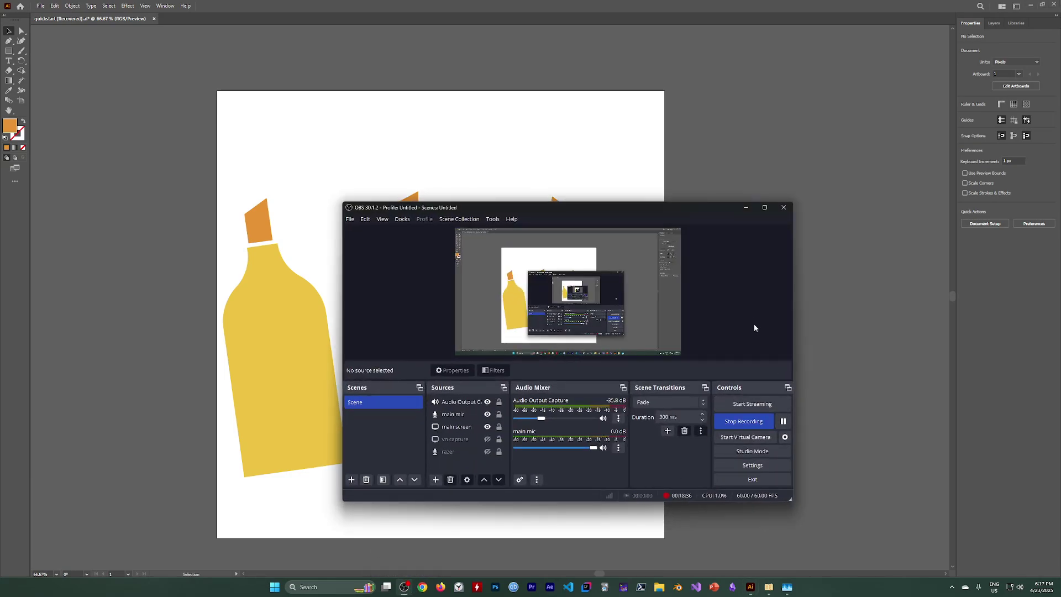
click(747, 208)
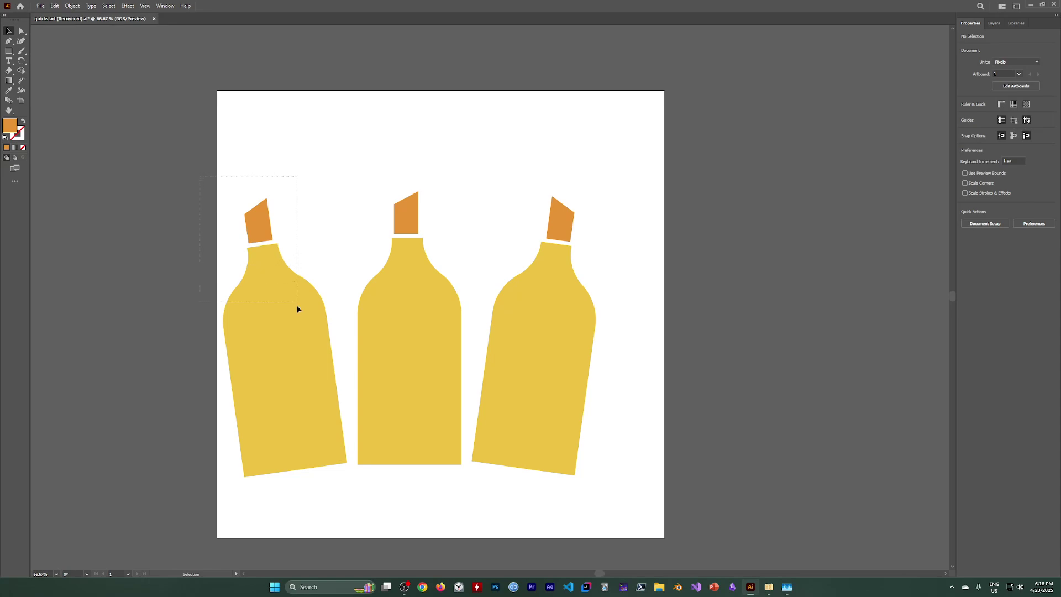
drag(298, 308, 298, 310)
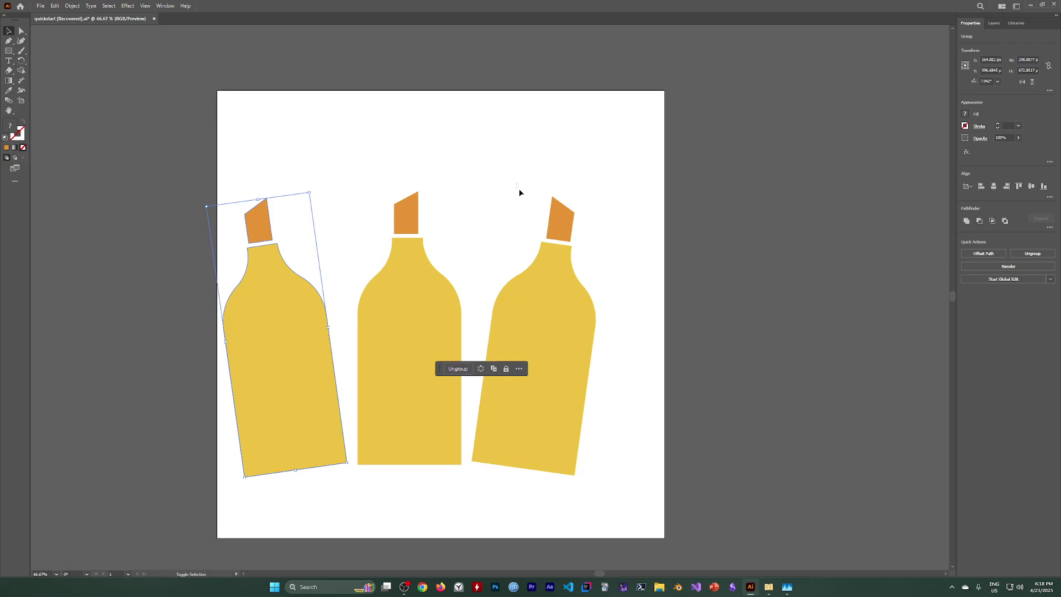
key(ctrl+a)
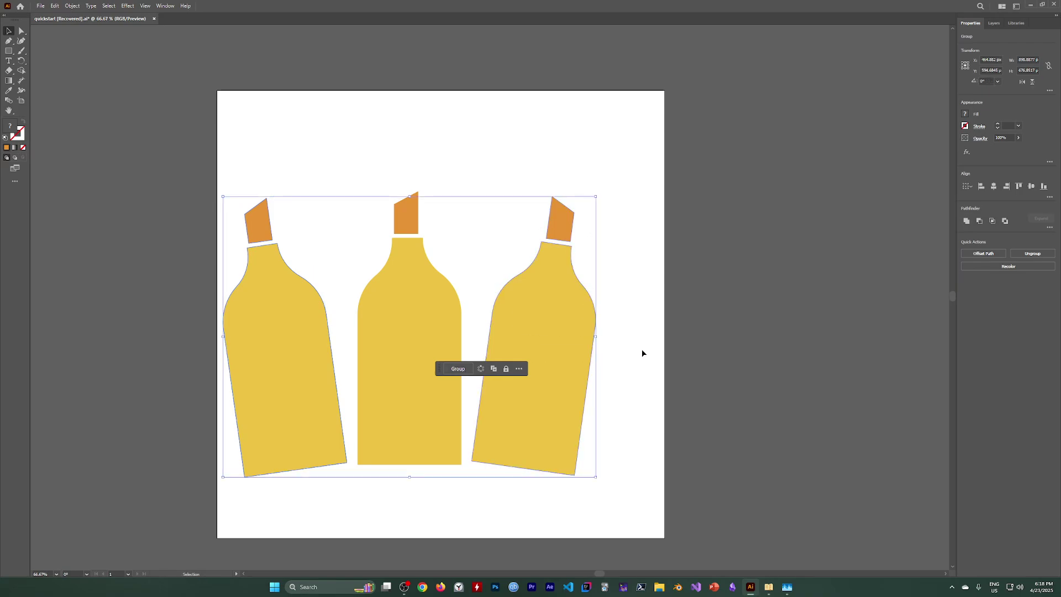
click(642, 356)
click(285, 287)
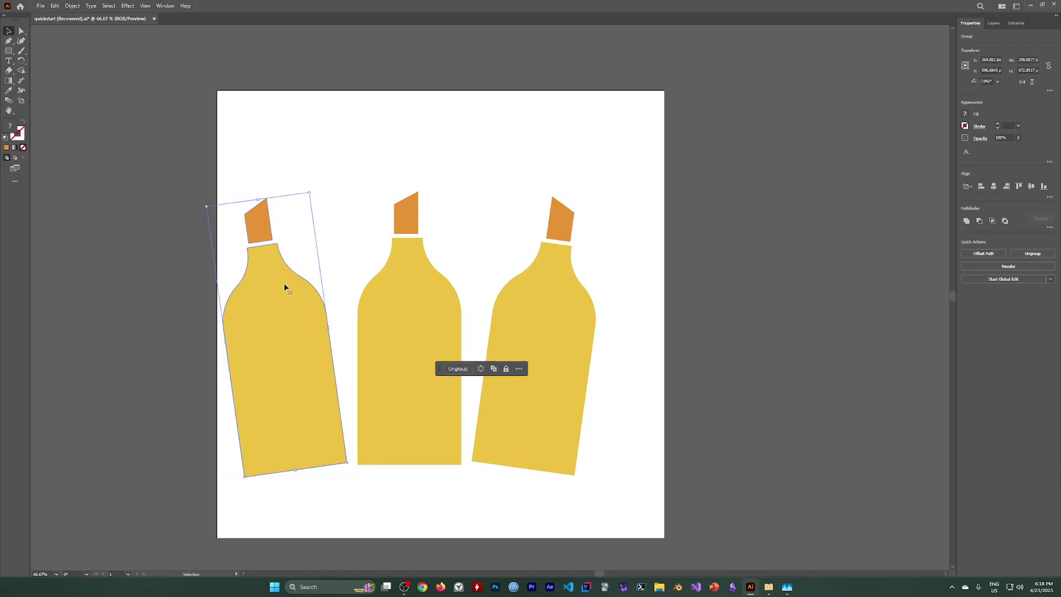
shift+click(554, 304)
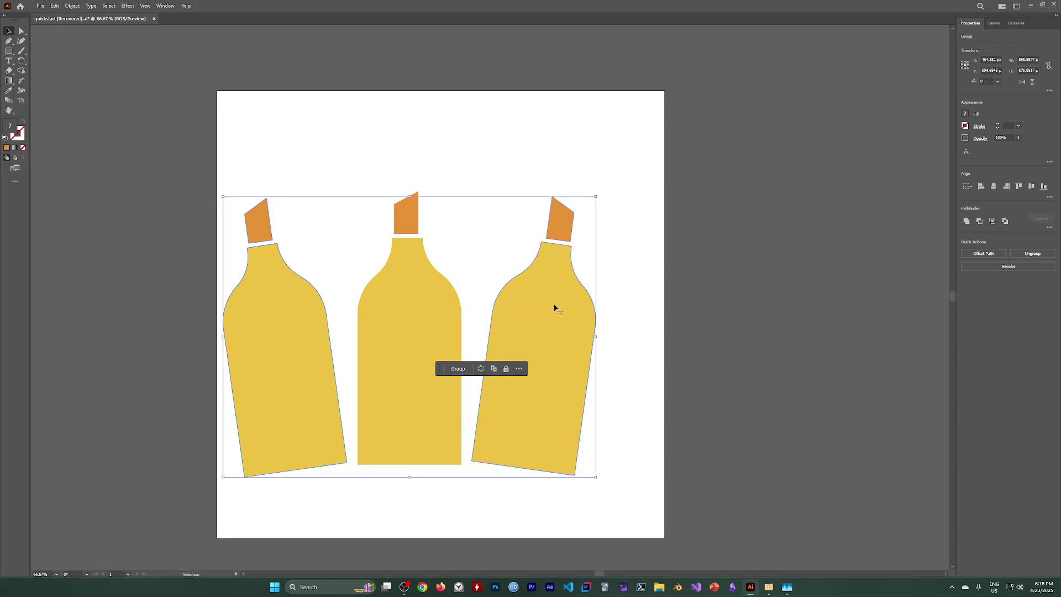
click(522, 123)
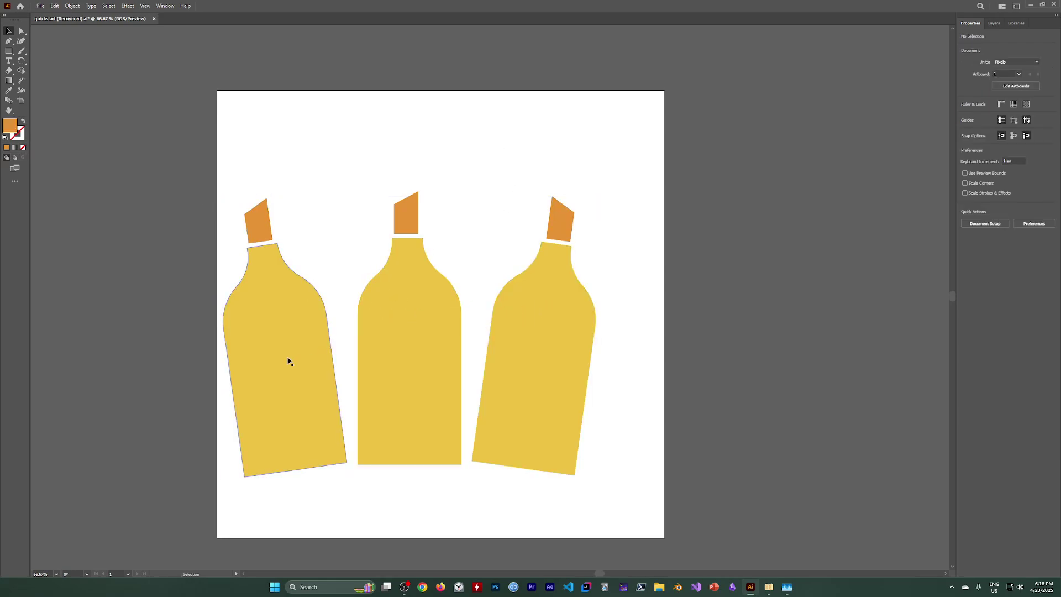
click(262, 308)
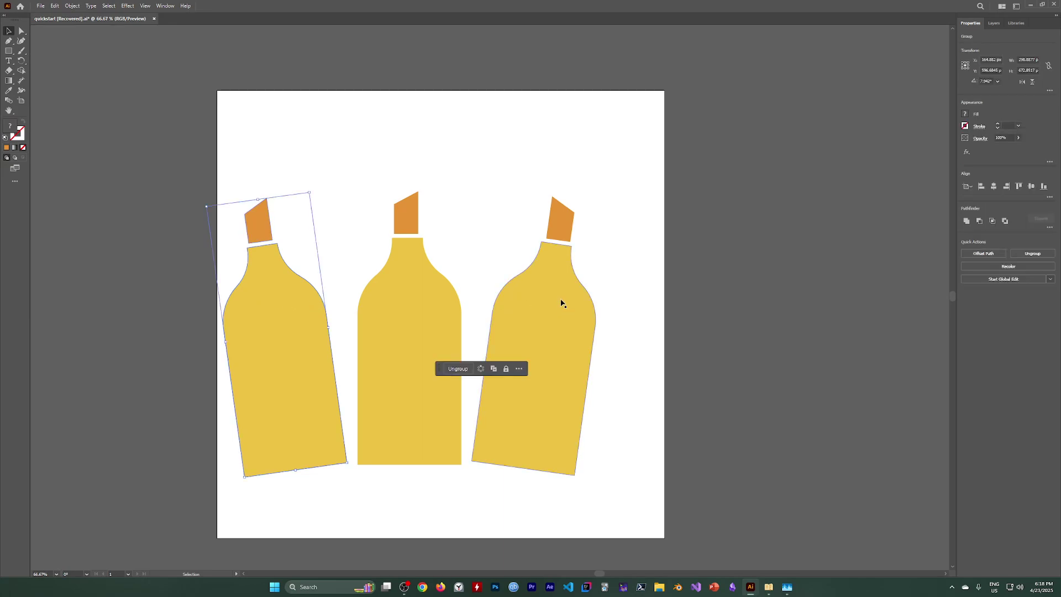
key(a)
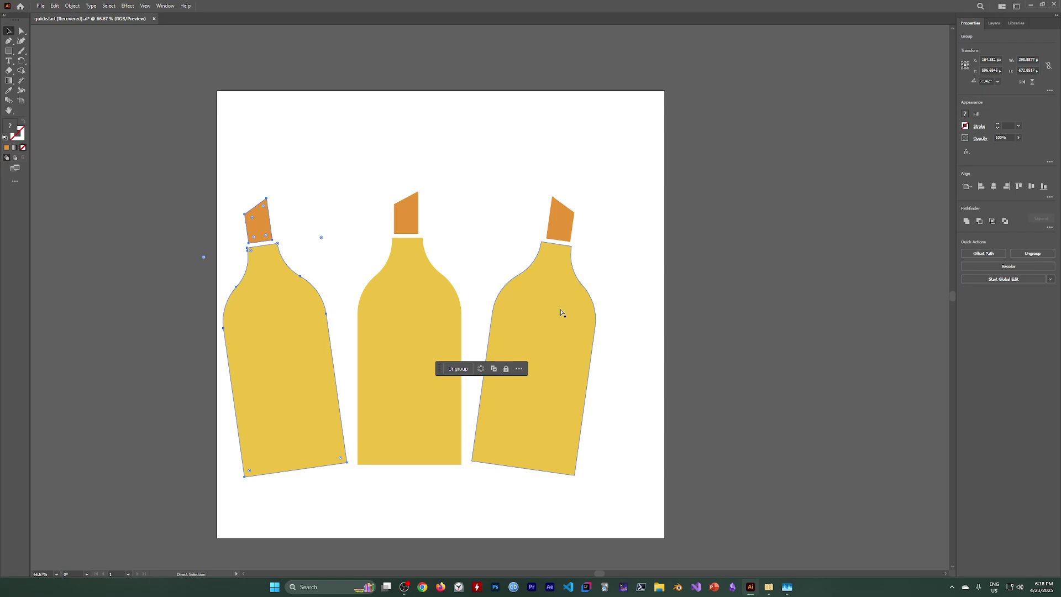
click(562, 313)
key(v)
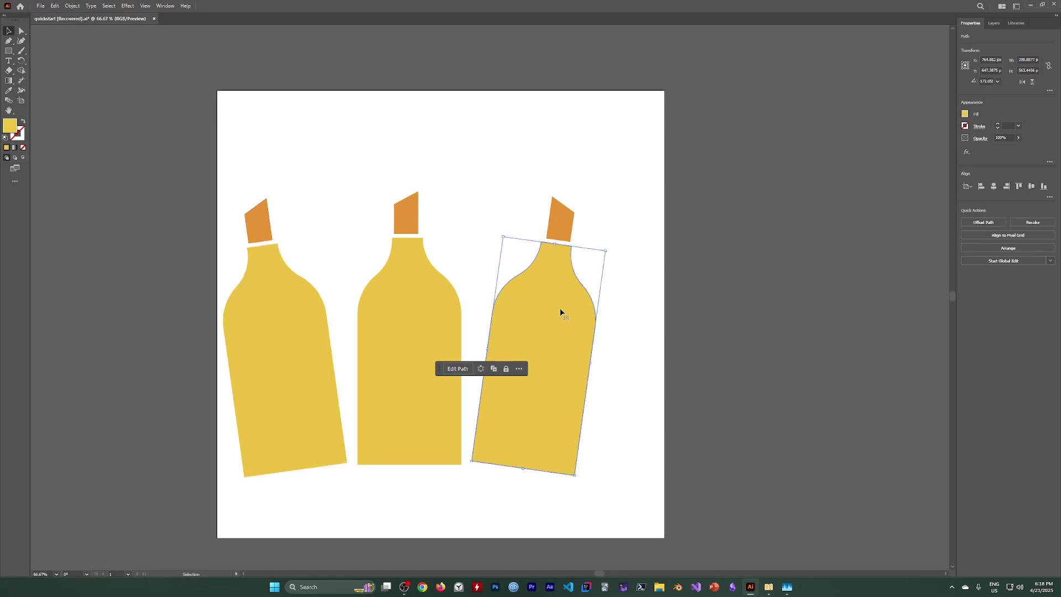
click(638, 297)
Select both tilted bottles, start recoloring them, and set the color library to Document Swatches
click(570, 239)
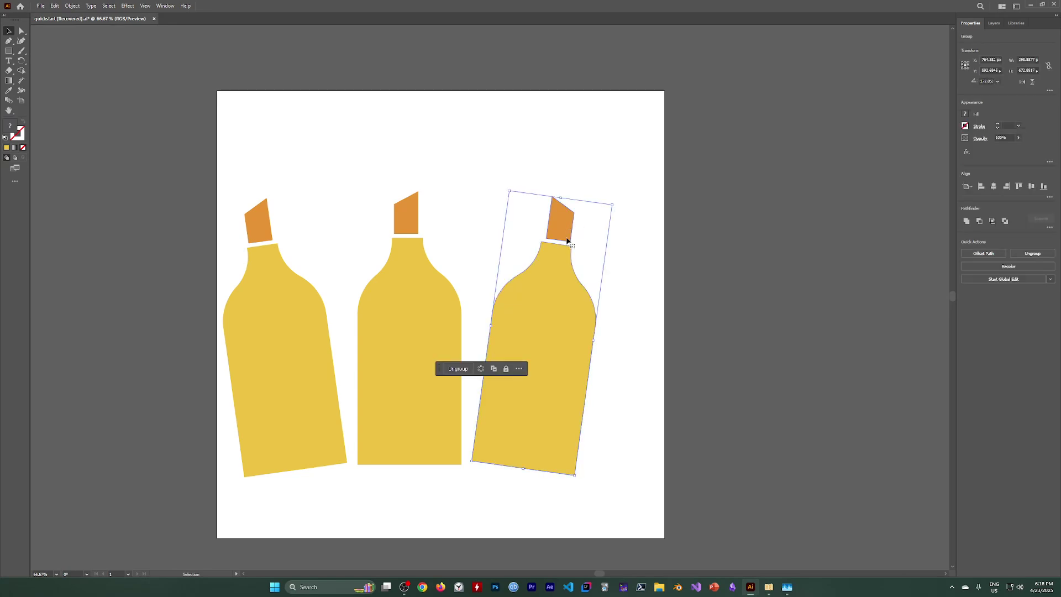
shift+click(321, 329)
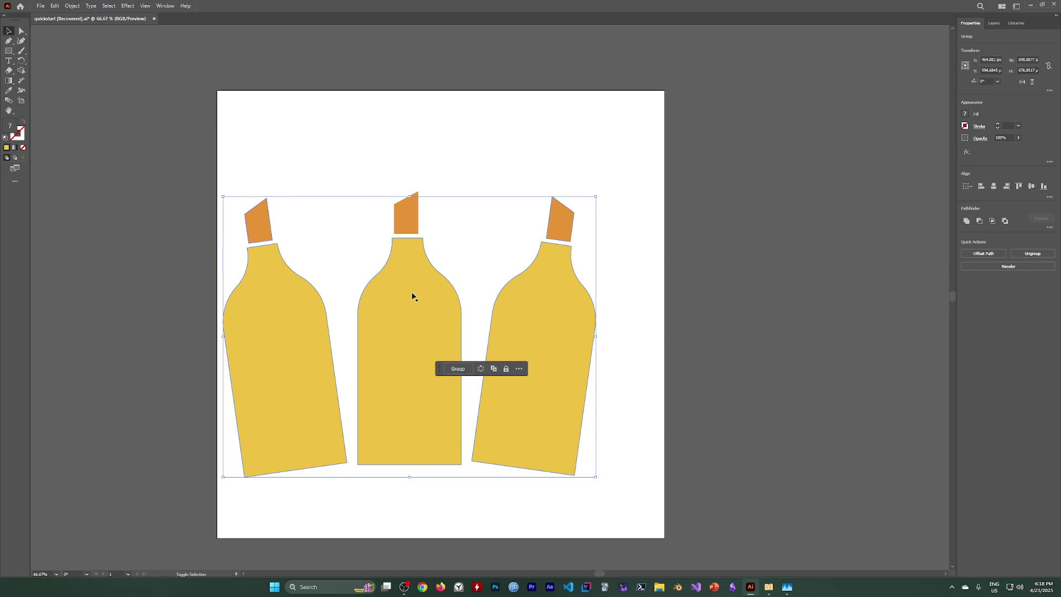
click(1007, 272)
click(679, 202)
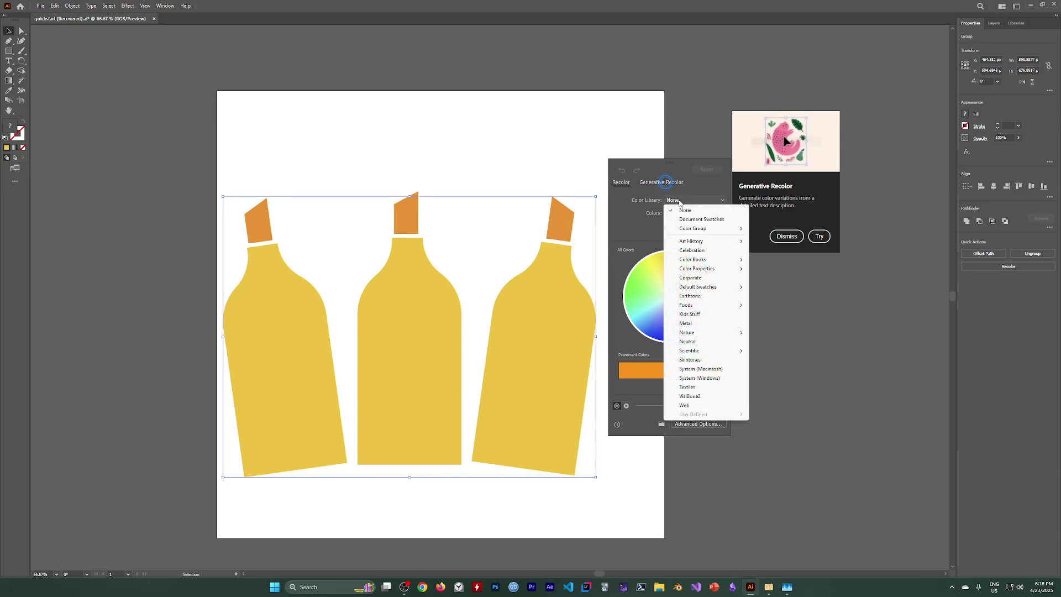
click(691, 220)
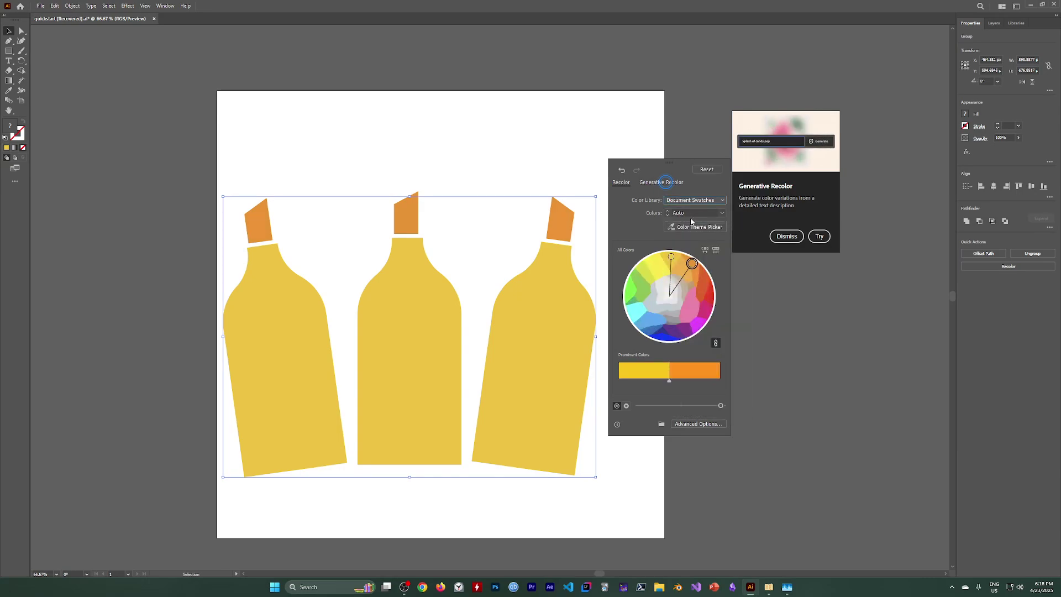
Unlink the harmony colors on the color wheel and recolor the tilted bottles with green bodies and yellow caps
mouse_move(692, 264)
mouse_down()
mouse_move(700, 280)
mouse_move(645, 272)
mouse_move(690, 277)
mouse_up()
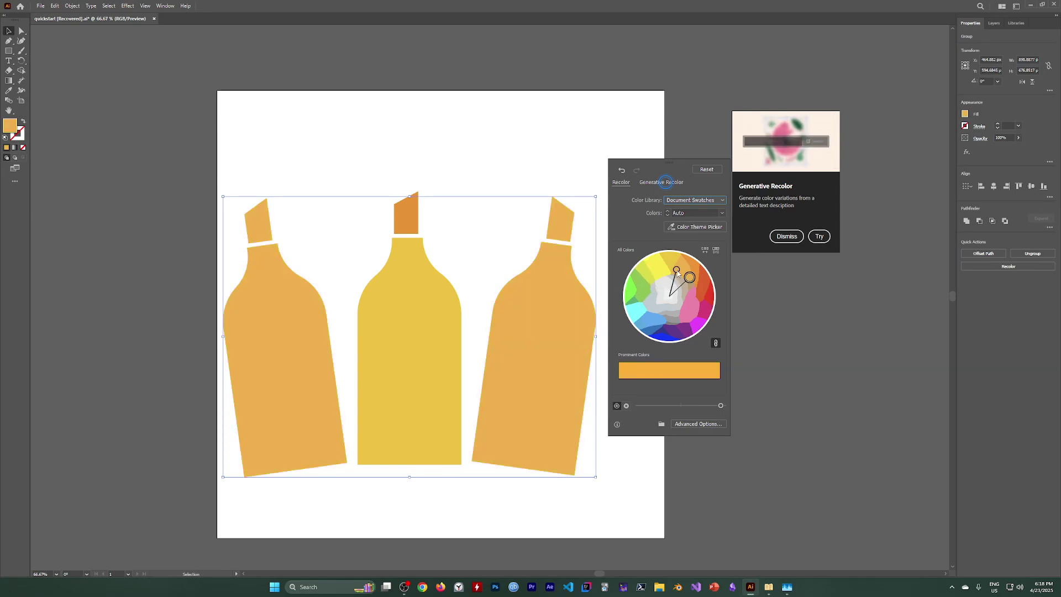
click(677, 271)
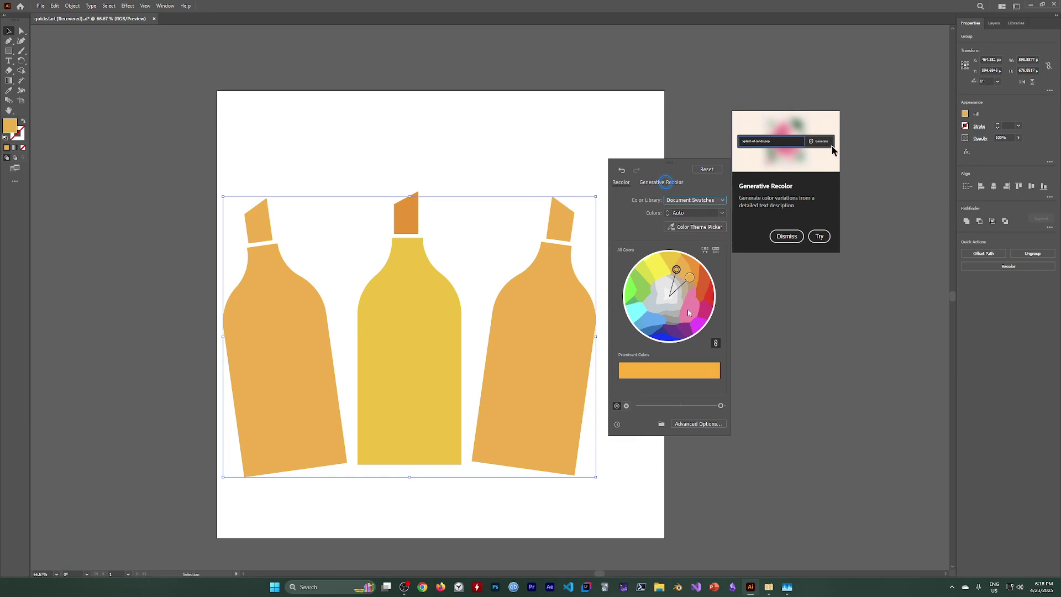
click(717, 344)
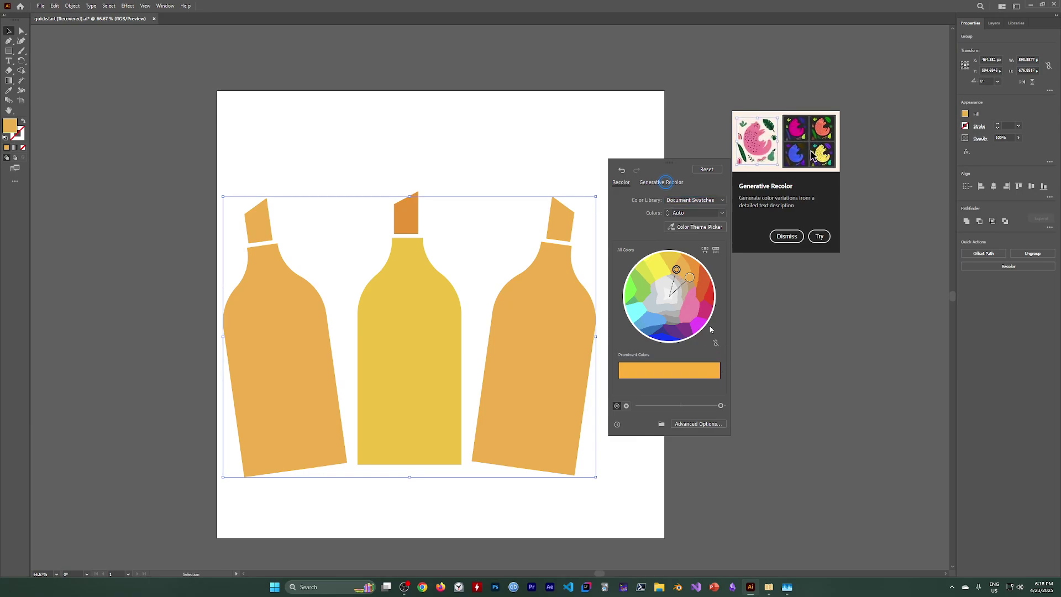
mouse_move(677, 270)
mouse_down()
mouse_move(639, 284)
mouse_move(686, 273)
mouse_move(672, 257)
mouse_up()
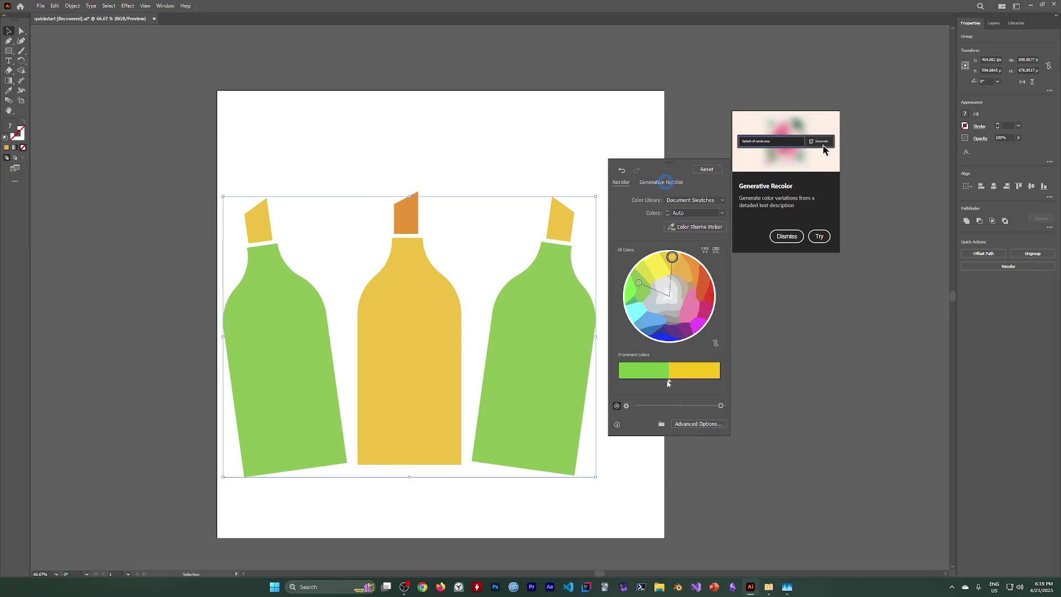
Try shifting the weight between the prominent green and yellow colors, and set the color library back to Document Swatches
drag(669, 382, 680, 383)
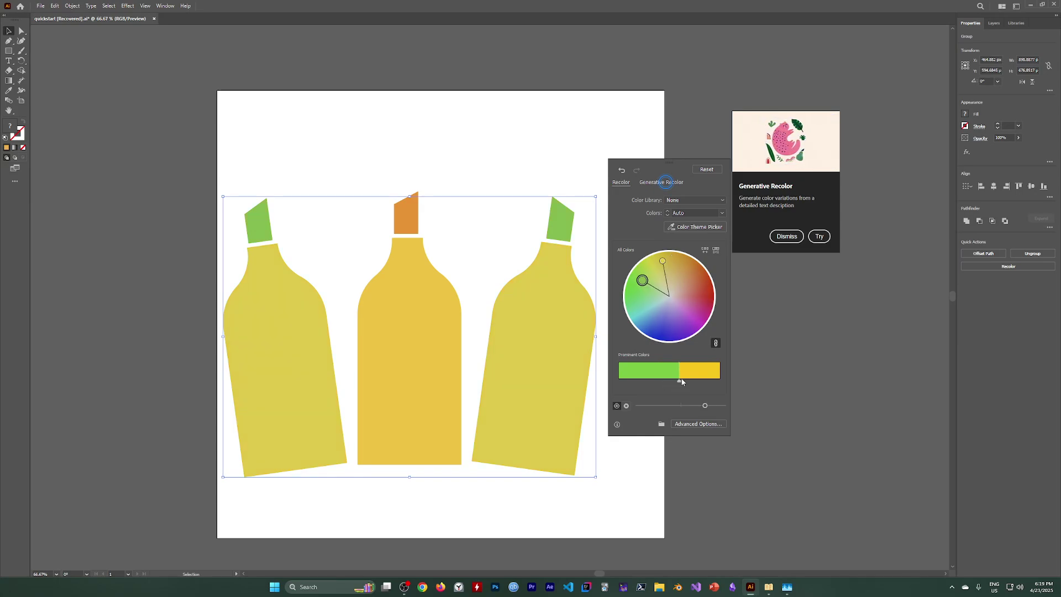
drag(679, 382, 665, 382)
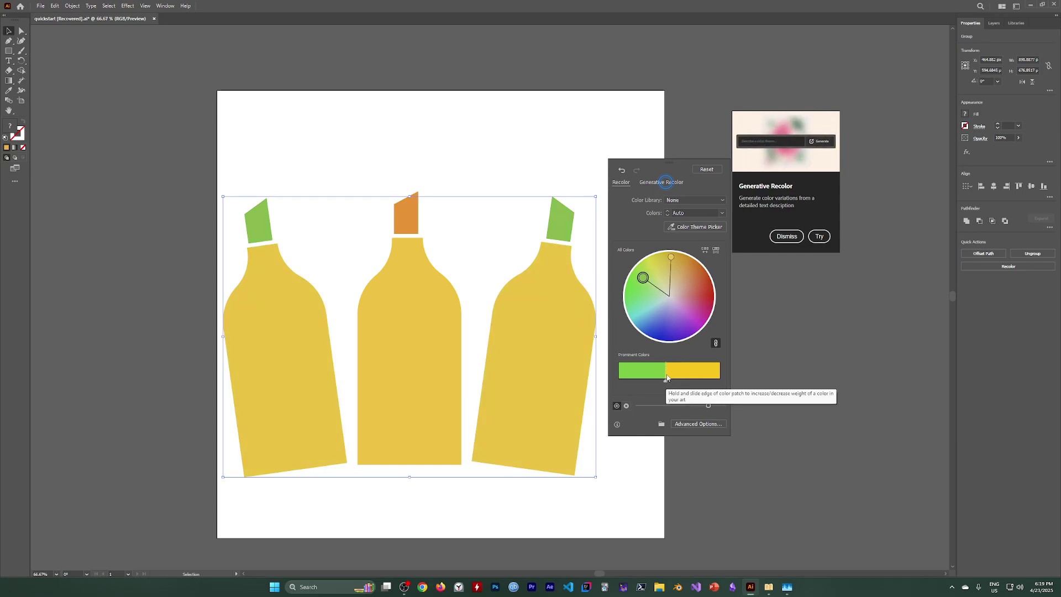
click(692, 204)
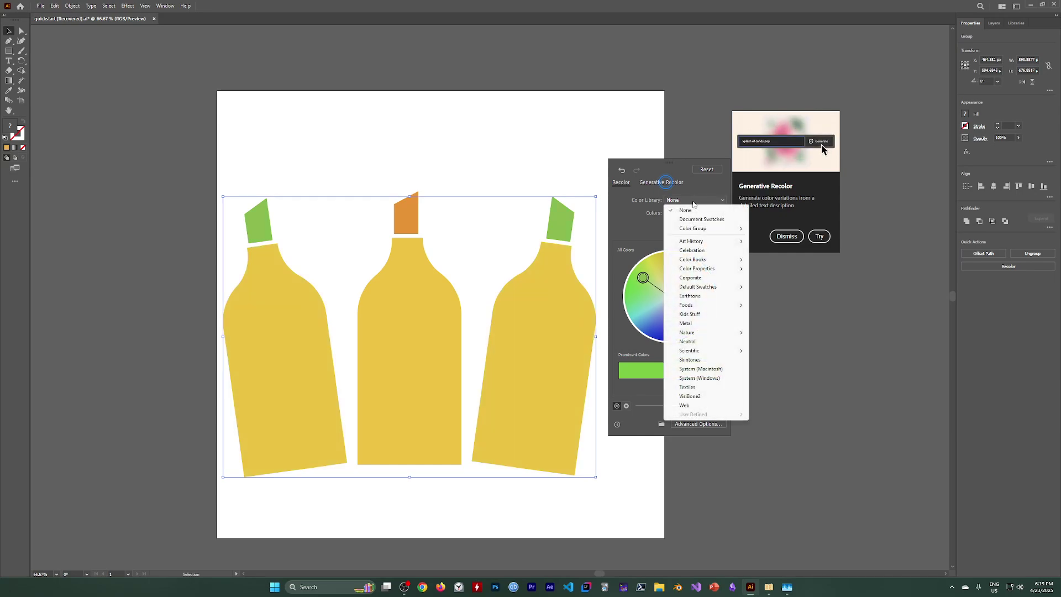
click(689, 218)
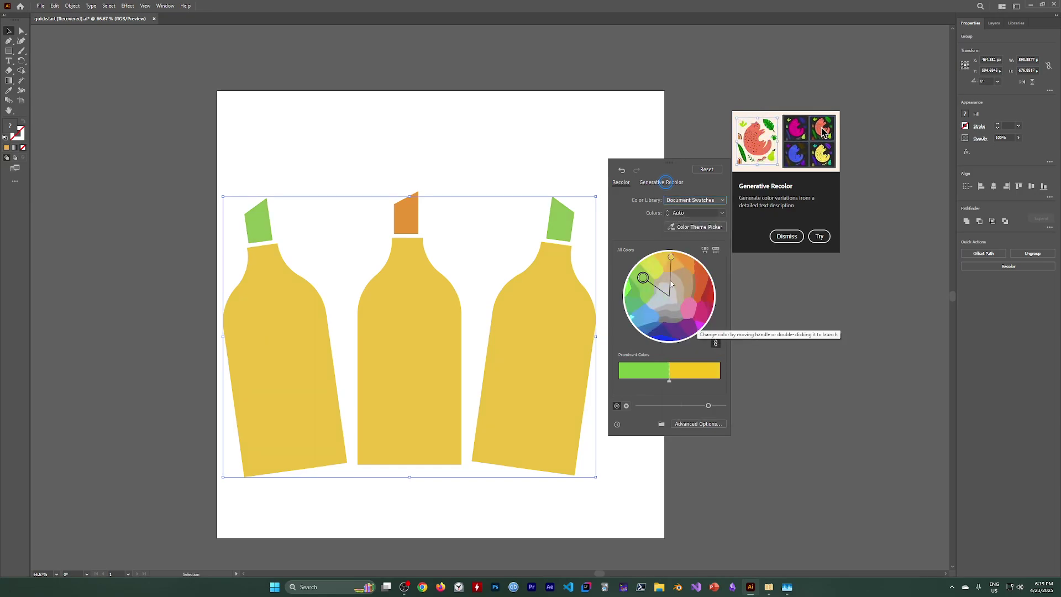
Recolor the tilted bottles with orange bodies and green caps on the color wheel, and close the Generative Recolor tip and recolor settings
click(716, 344)
mouse_move(671, 257)
mouse_down()
mouse_move(686, 261)
mouse_move(648, 281)
mouse_move(676, 271)
mouse_move(666, 270)
mouse_up()
click(718, 345)
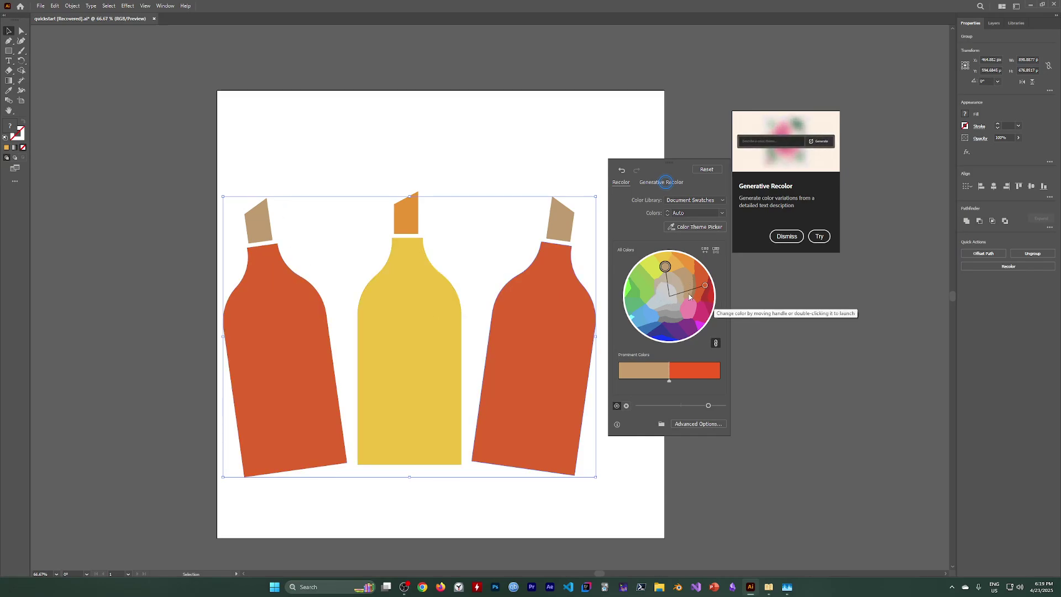
drag(666, 268, 649, 271)
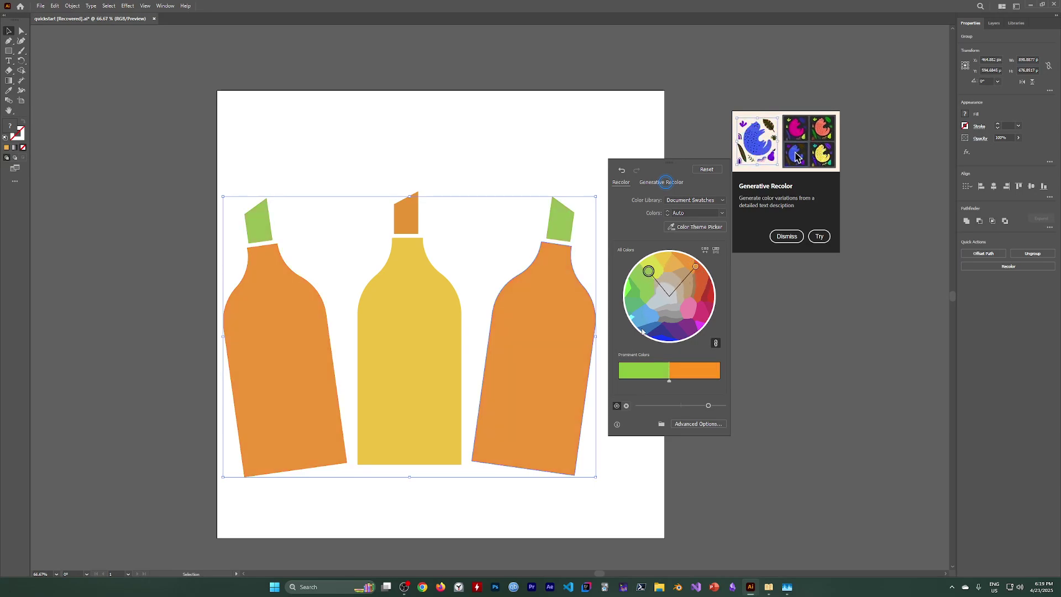
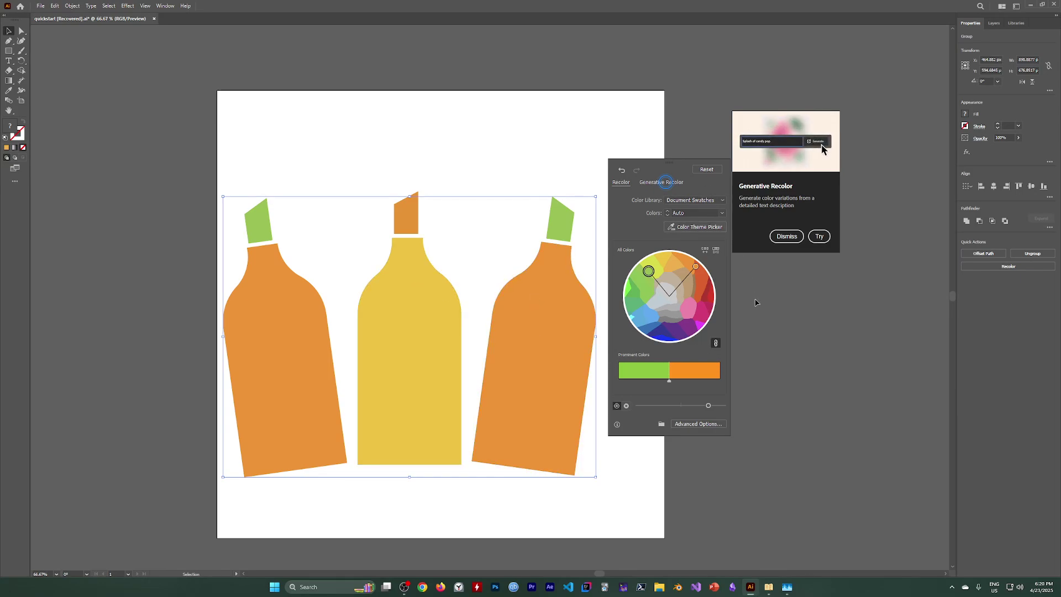
click(791, 236)
click(808, 299)
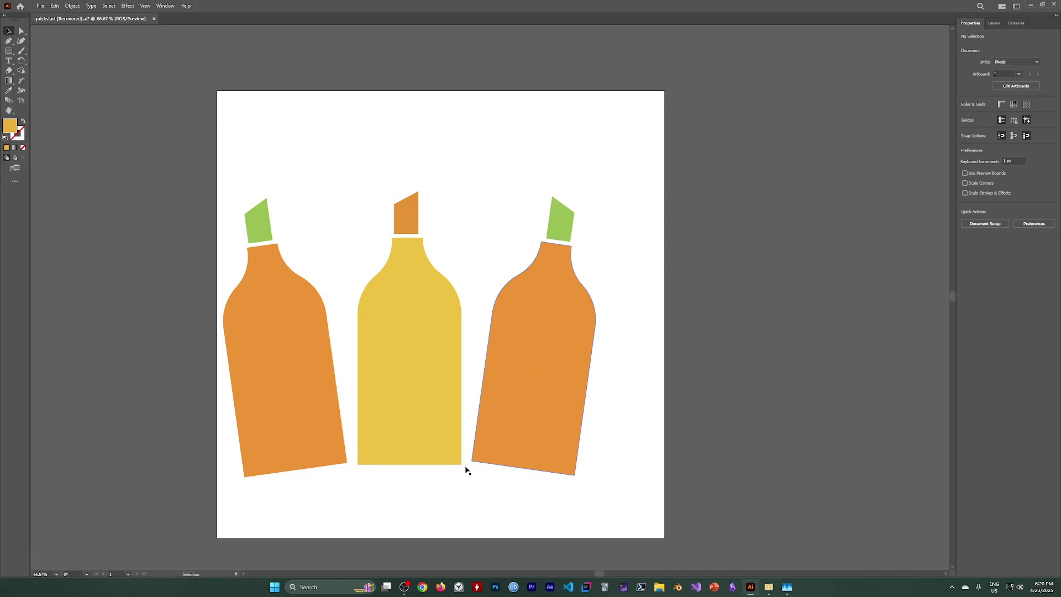
click(408, 583)
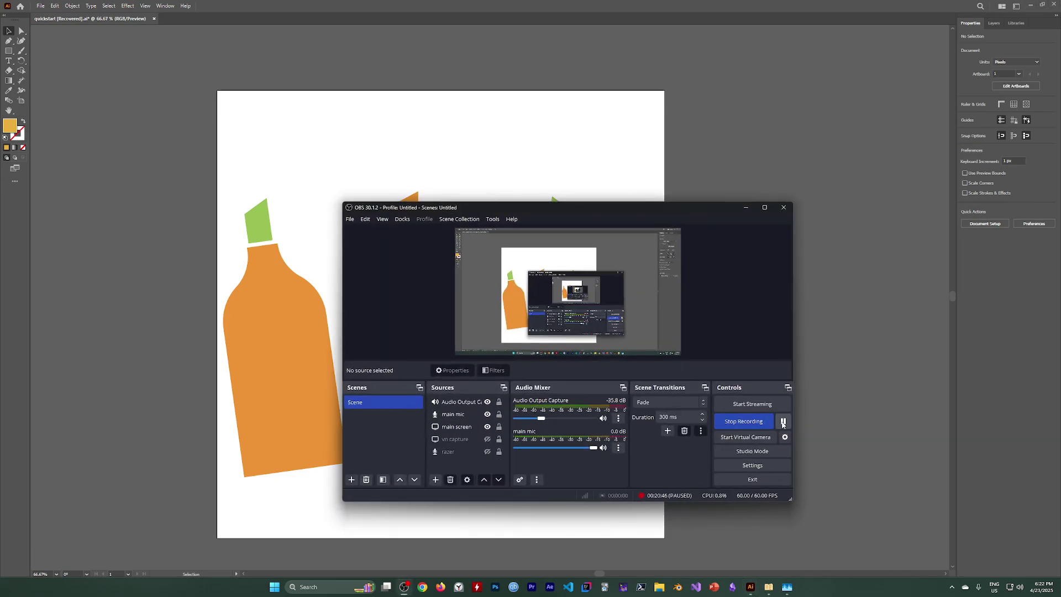
click(736, 218)
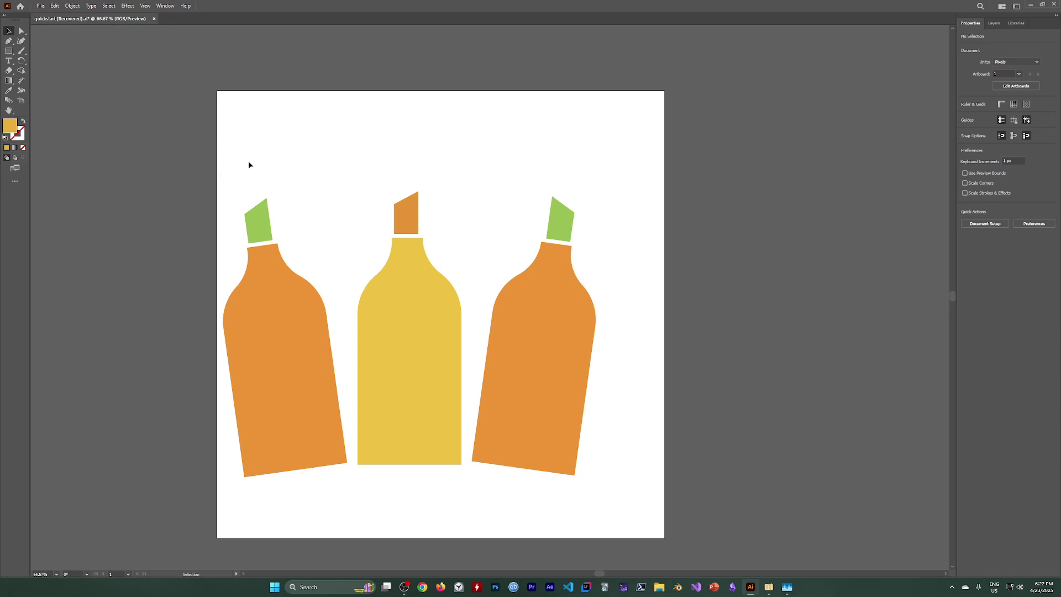
Select all three bottles, move them horizontally to about X 507 px, and group them
drag(628, 456, 629, 457)
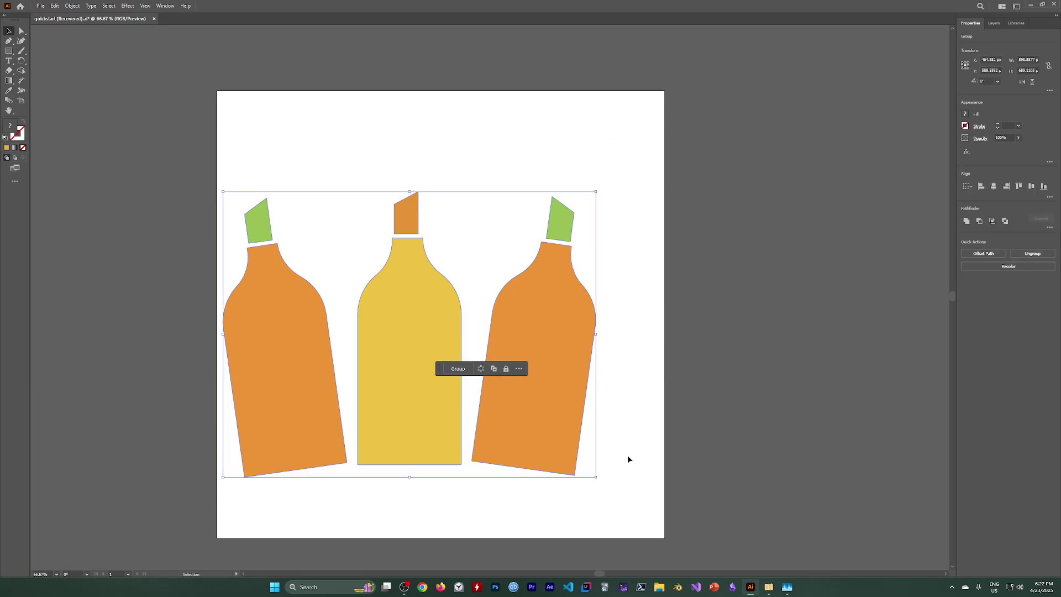
drag(413, 337, 432, 339)
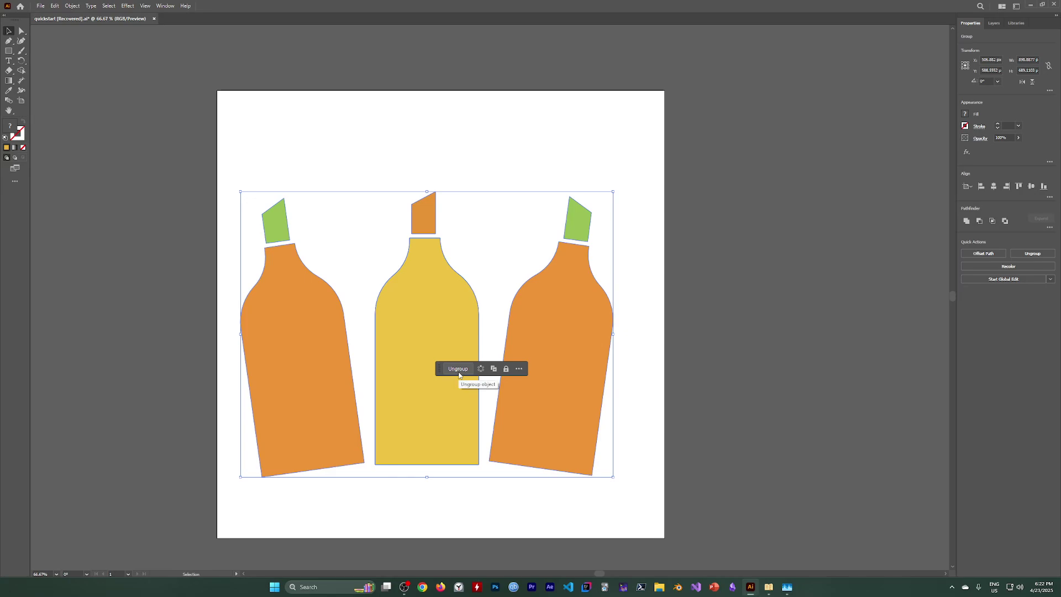
click(459, 369)
click(417, 208)
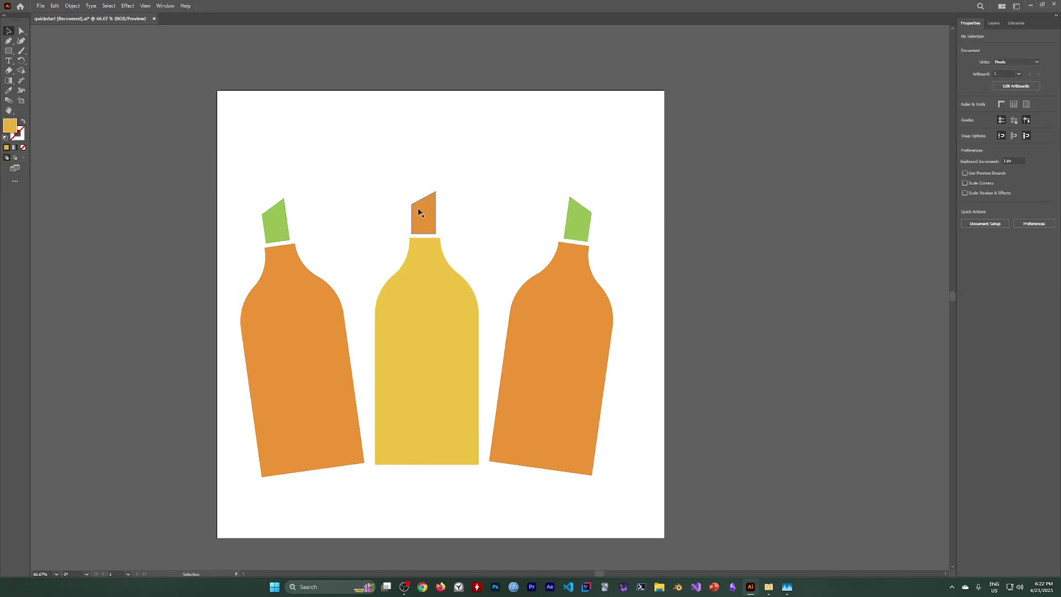
shift+click(421, 312)
Draw a rectangle about 753 by 356 px across the three bottles
click(693, 282)
click(9, 52)
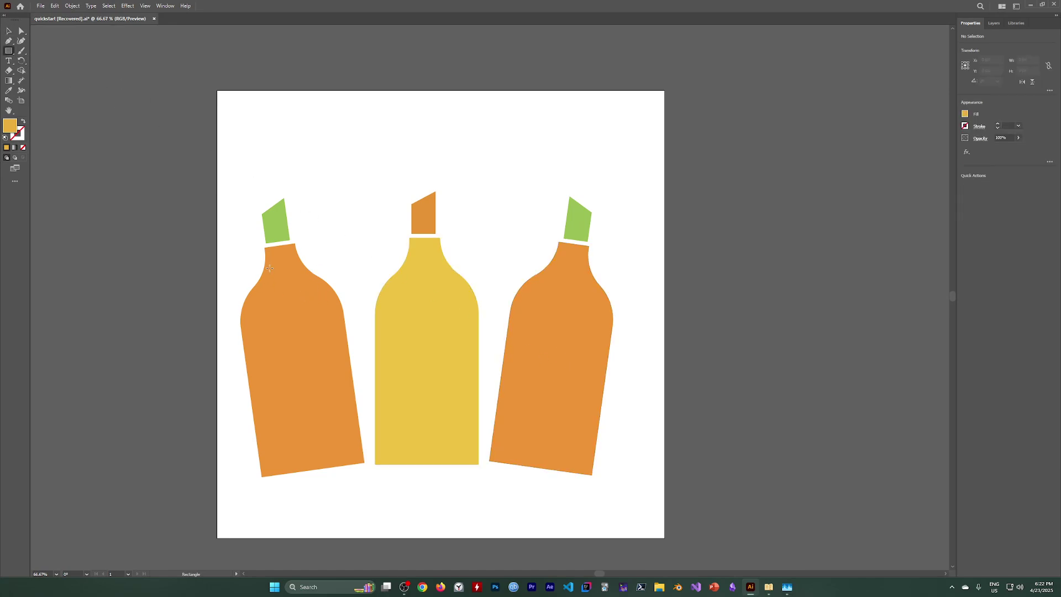
drag(269, 268, 582, 414)
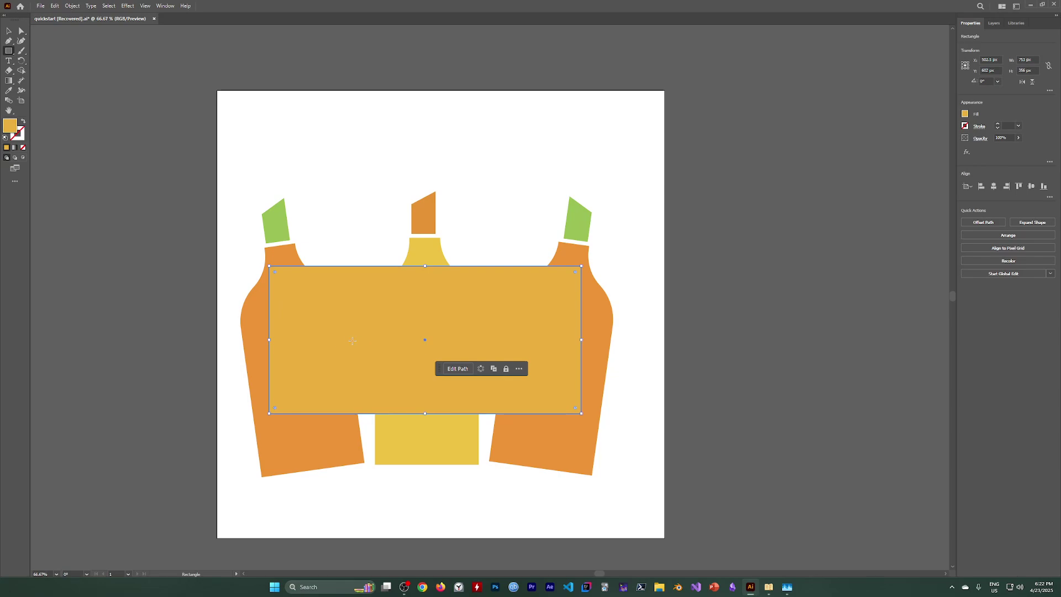
Fill the rectangle with the white-to-black gradient swatch and open its gradient options
click(964, 114)
click(964, 114)
click(965, 114)
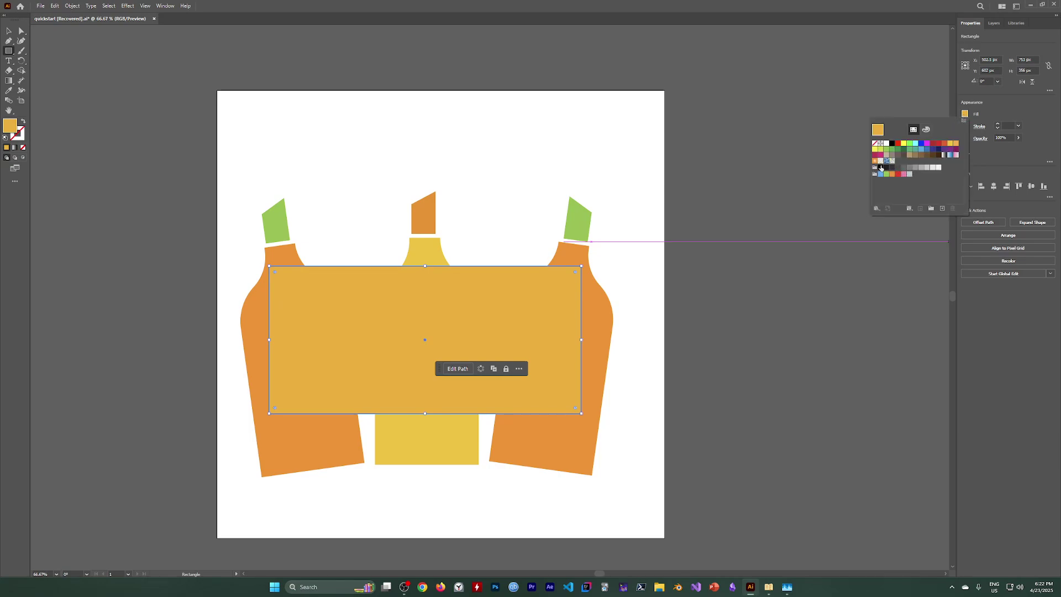
click(945, 156)
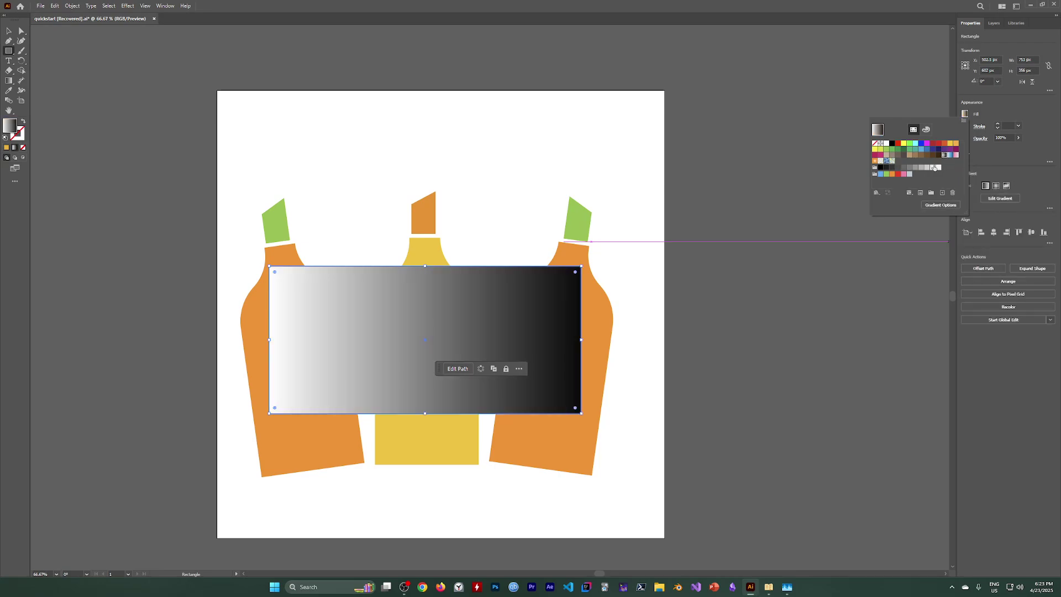
click(936, 208)
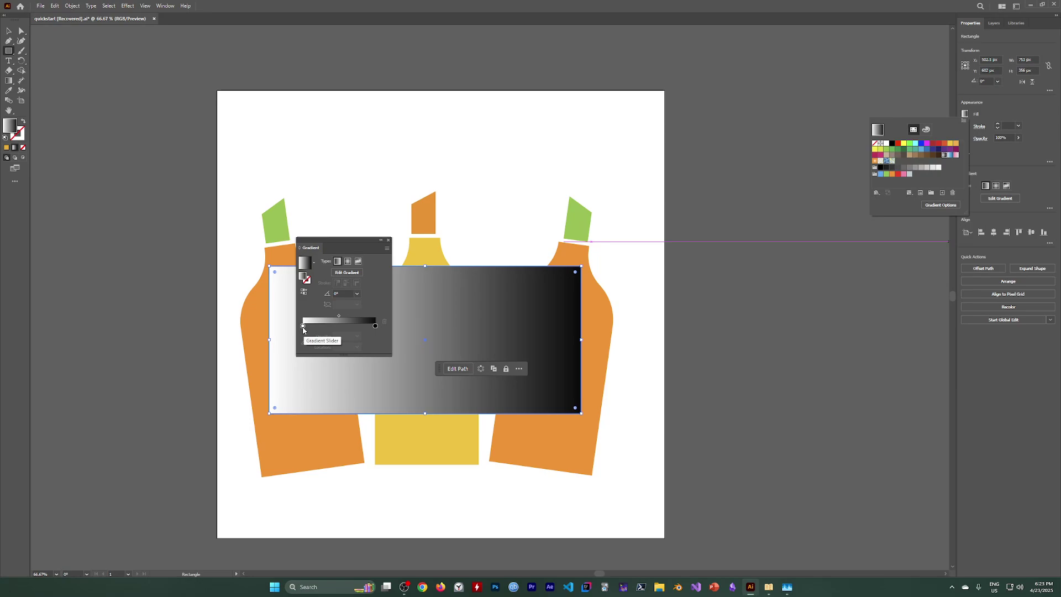
Try a solid cyan fill, RGB 0, 255, 255, on the rectangle and reapply the white-to-black gradient
double_click(304, 277)
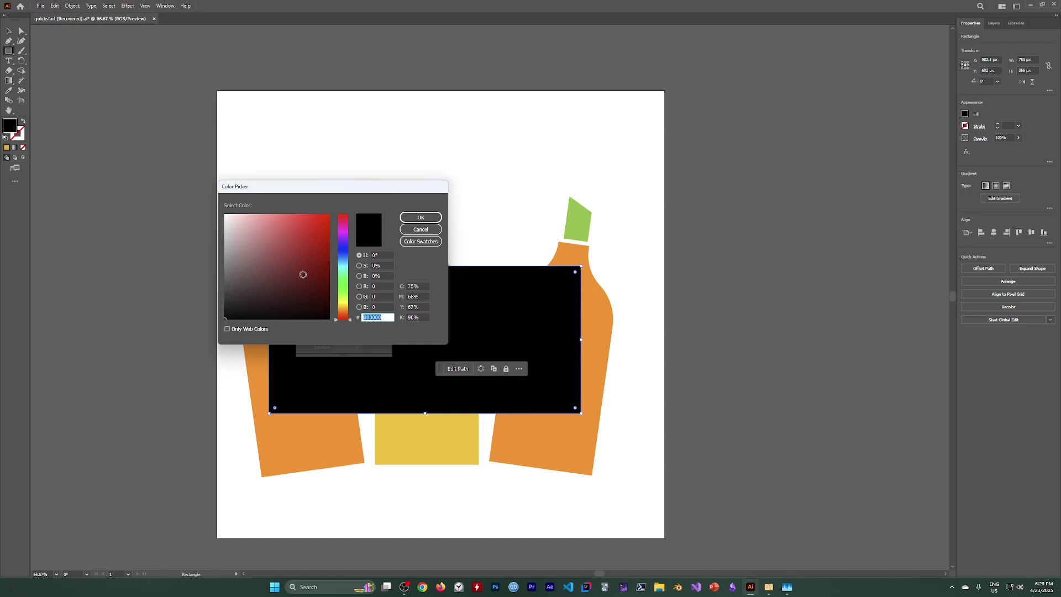
click(343, 267)
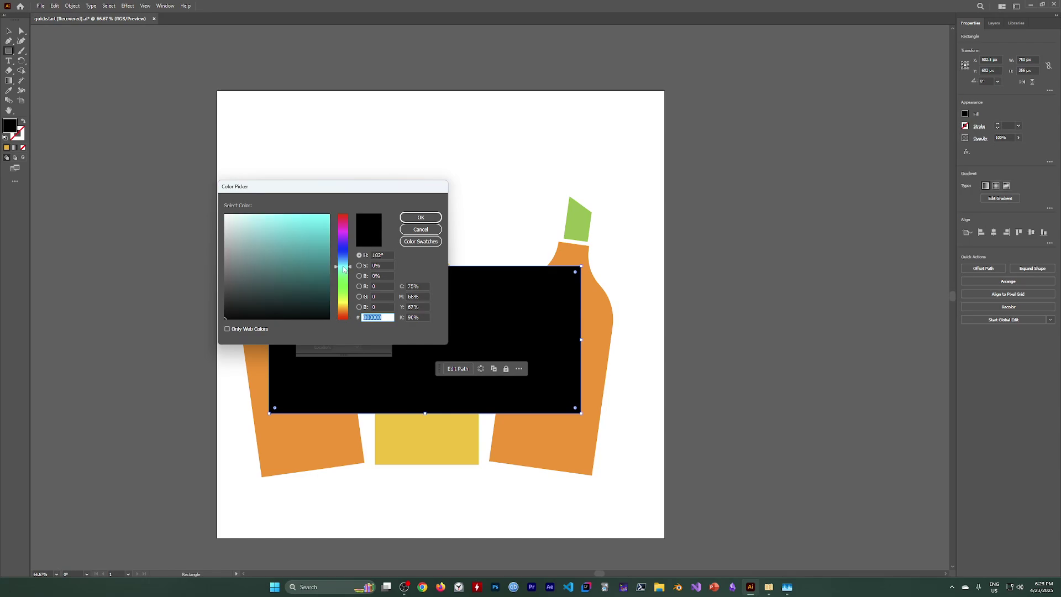
click(330, 215)
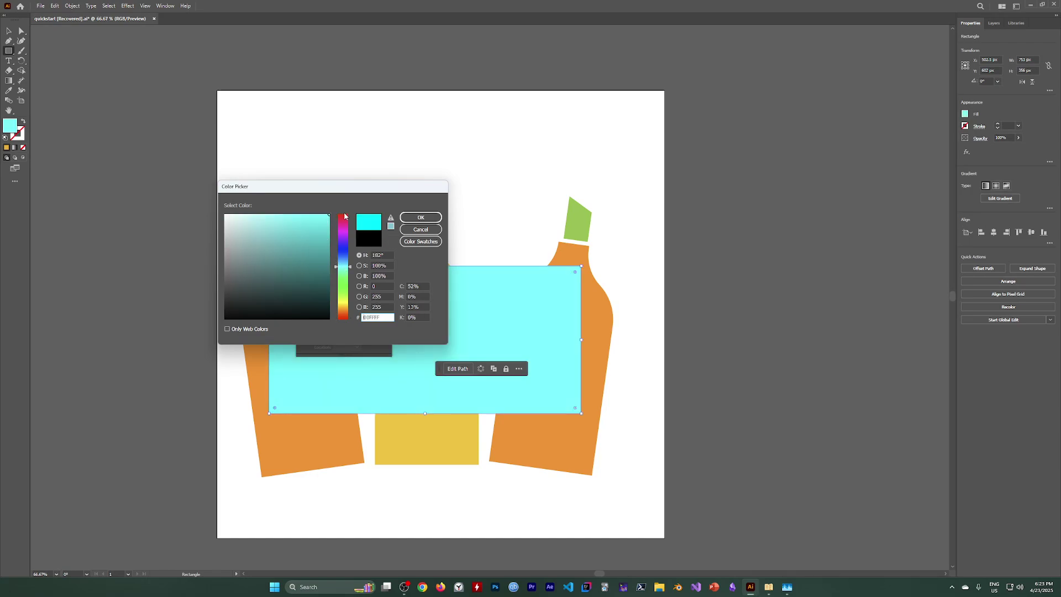
click(411, 220)
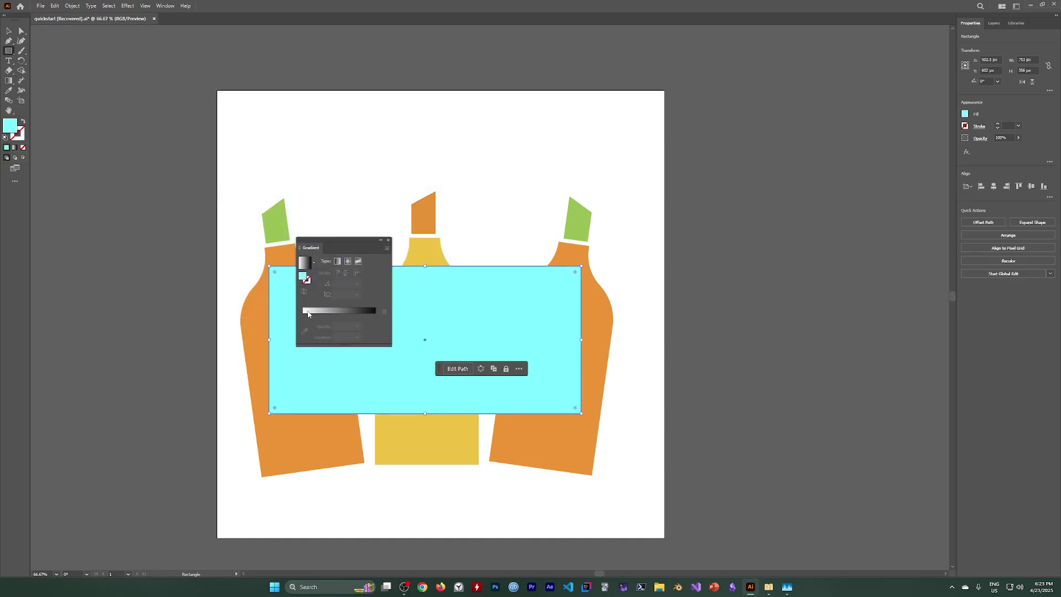
click(308, 312)
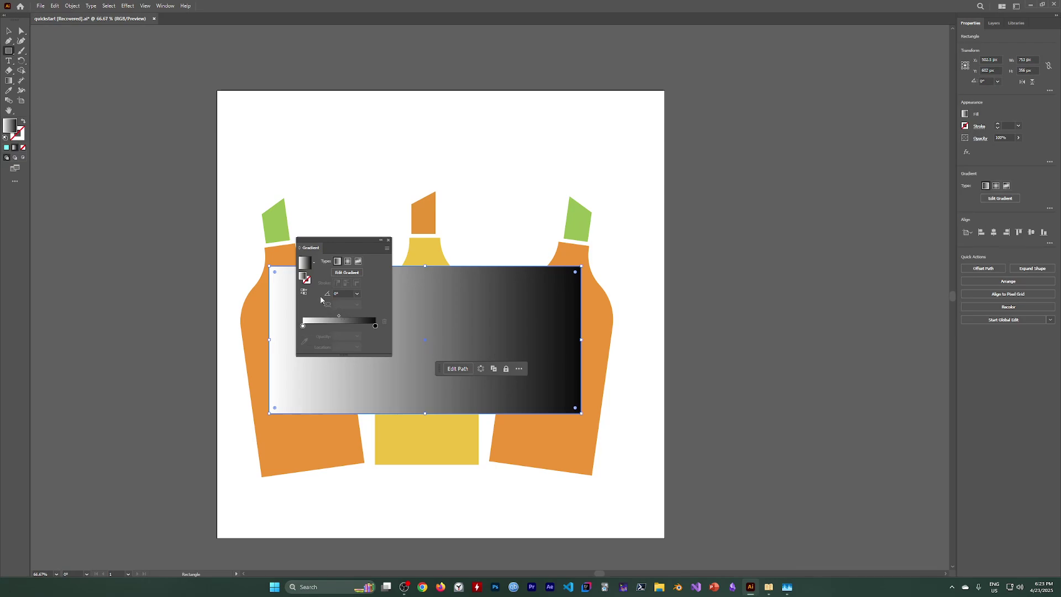
click(303, 326)
double_click(303, 326)
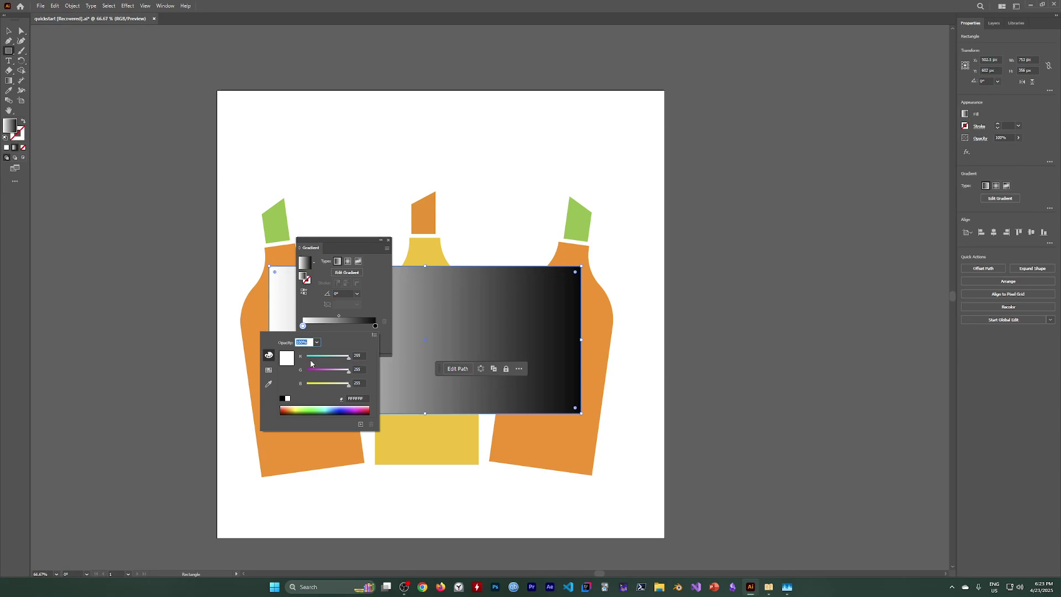
key(Escape)
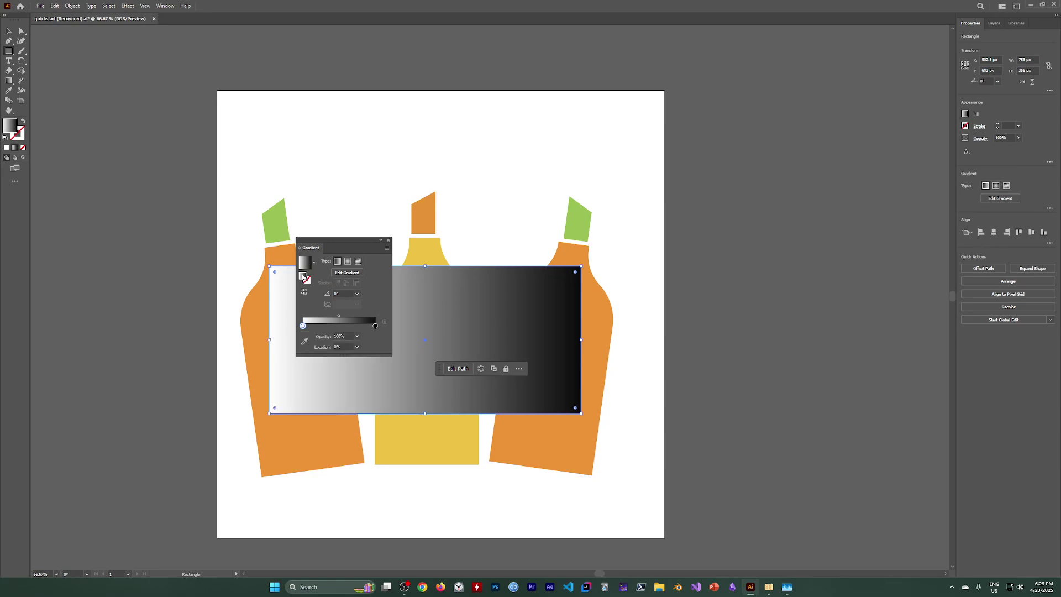
Try a solid blue fill, RGB 21, 115, 252, on the rectangle and reapply the white-to-black linear gradient
double_click(302, 281)
click(342, 257)
click(326, 234)
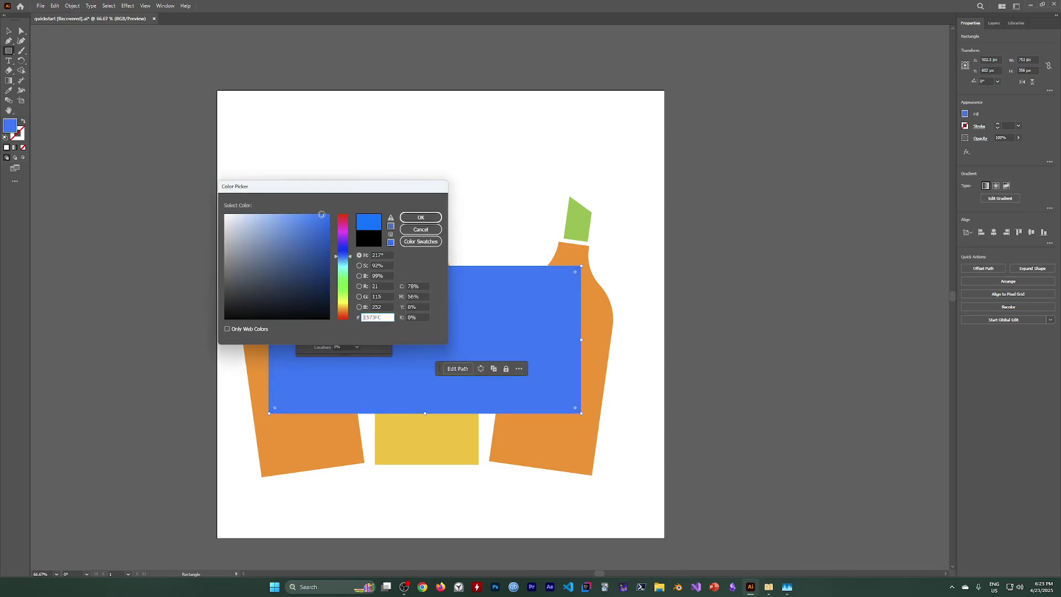
click(408, 217)
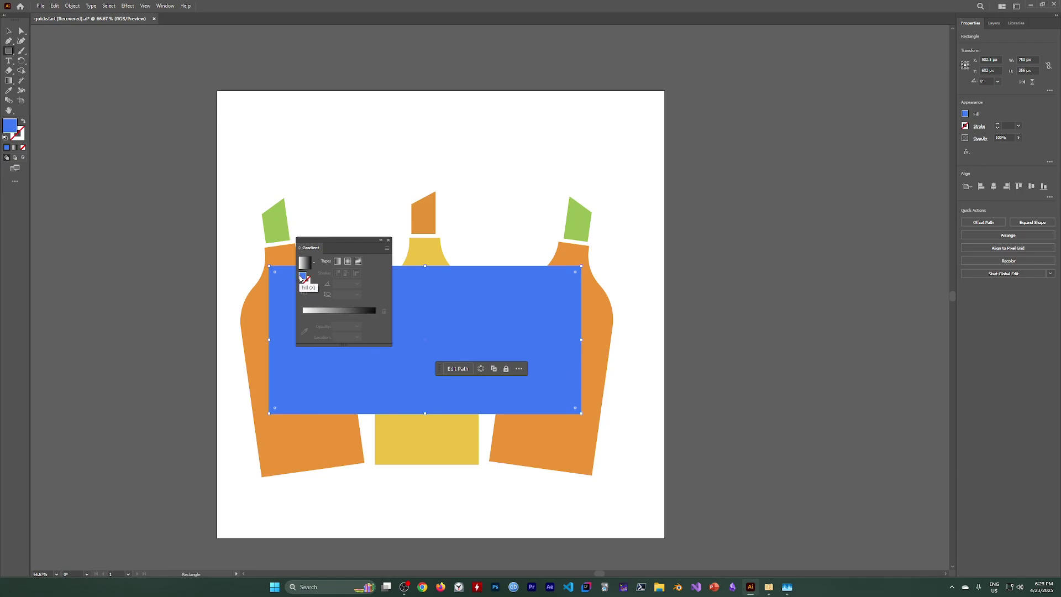
click(340, 267)
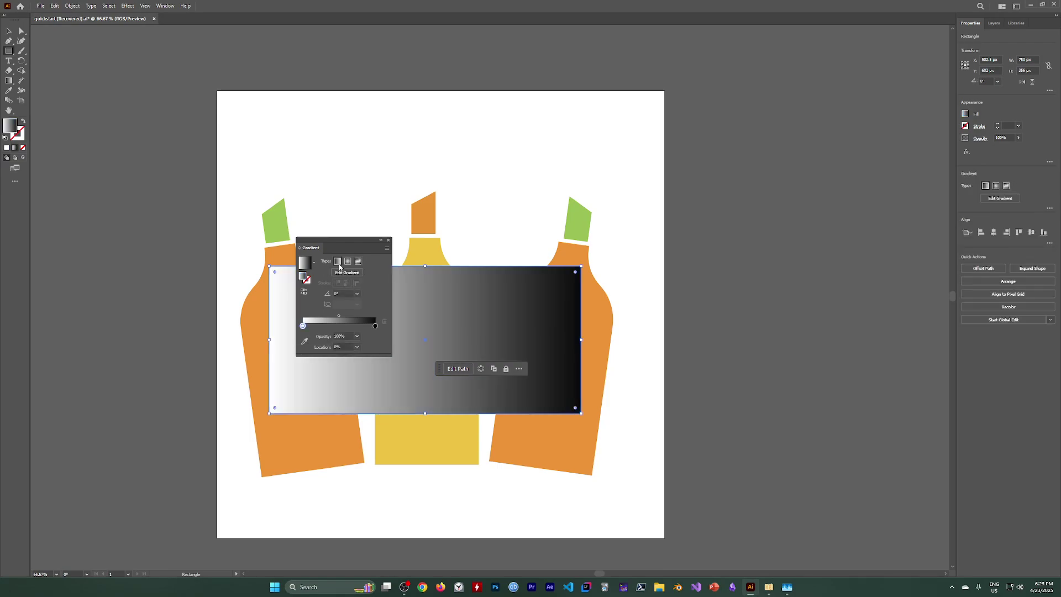
click(404, 587)
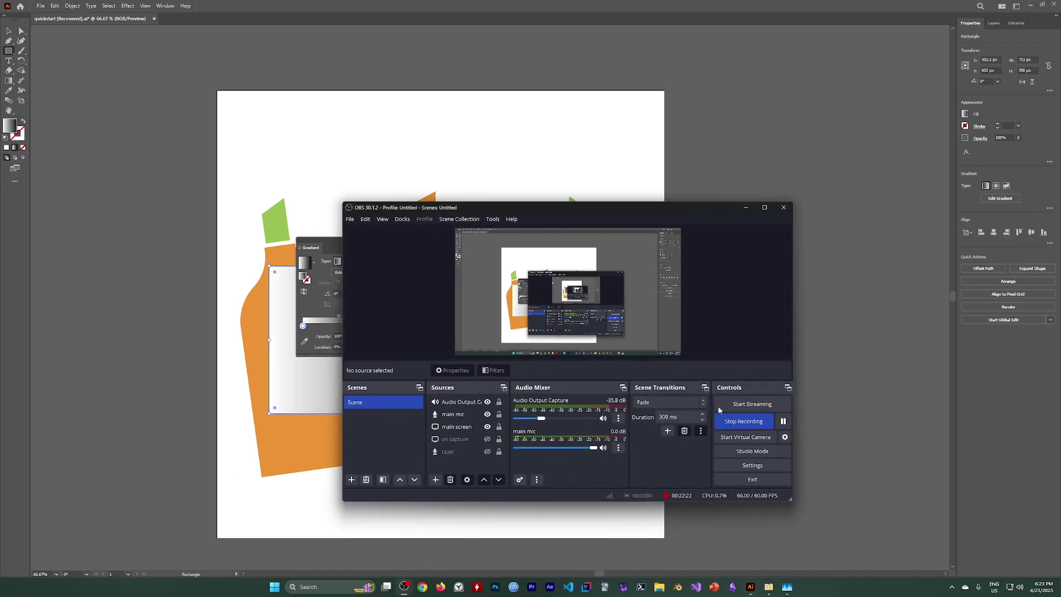
click(746, 207)
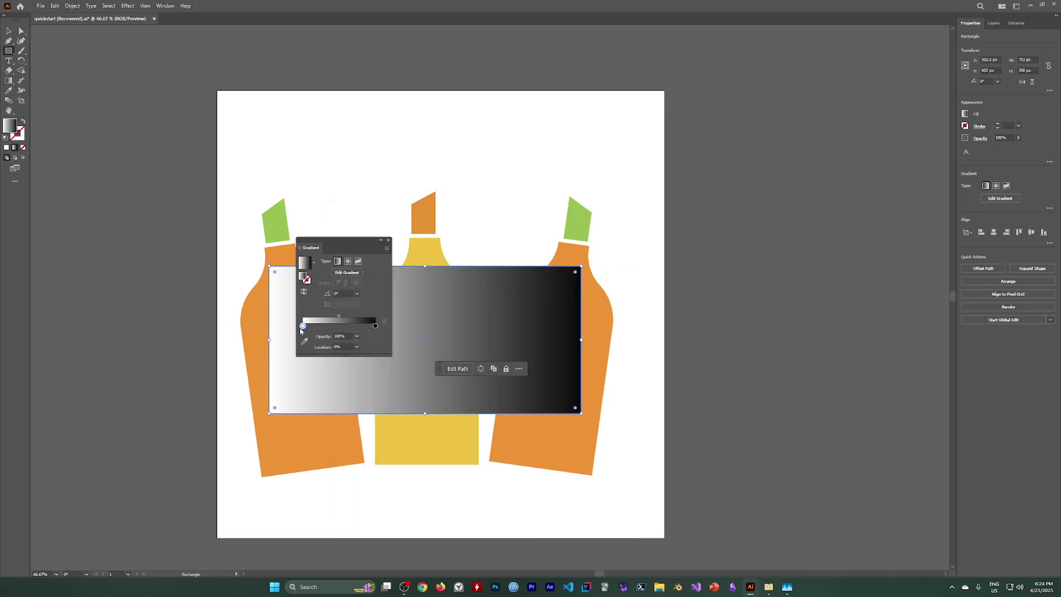
Set the white stop of the rectangle's gradient to green, hex 00AA4D
double_click(303, 327)
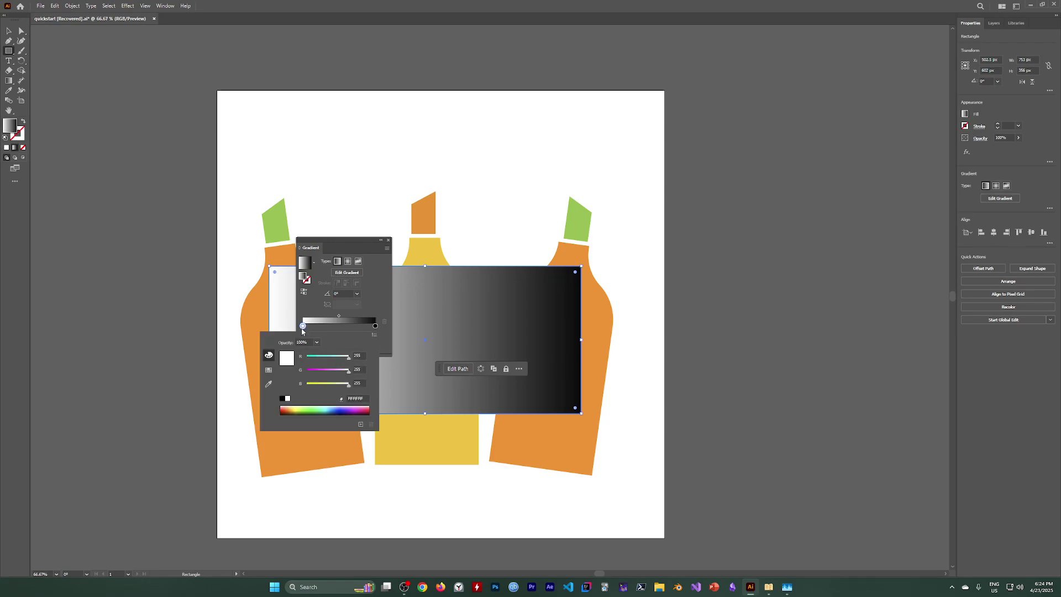
click(321, 410)
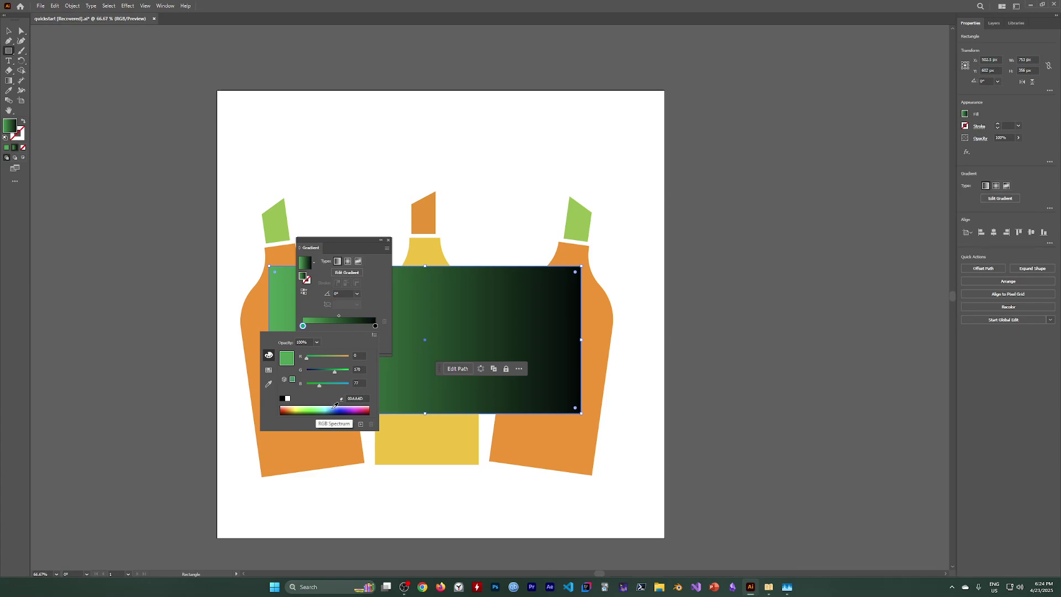
click(303, 278)
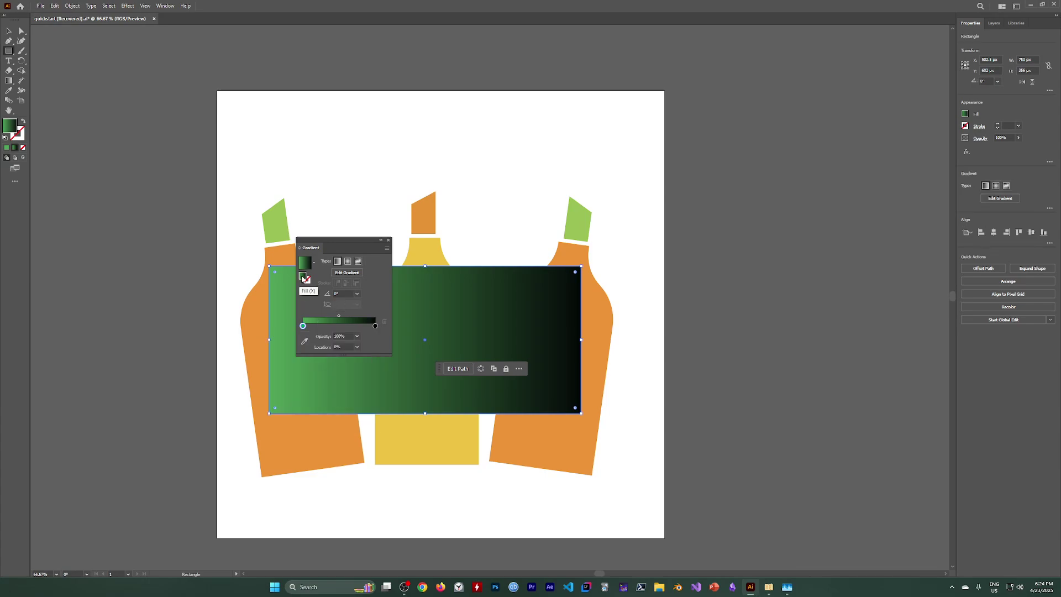
Try adjusting the gradient's black end stop and the location of its green stop
click(375, 326)
double_click(374, 327)
click(374, 327)
drag(373, 327, 377, 326)
click(304, 326)
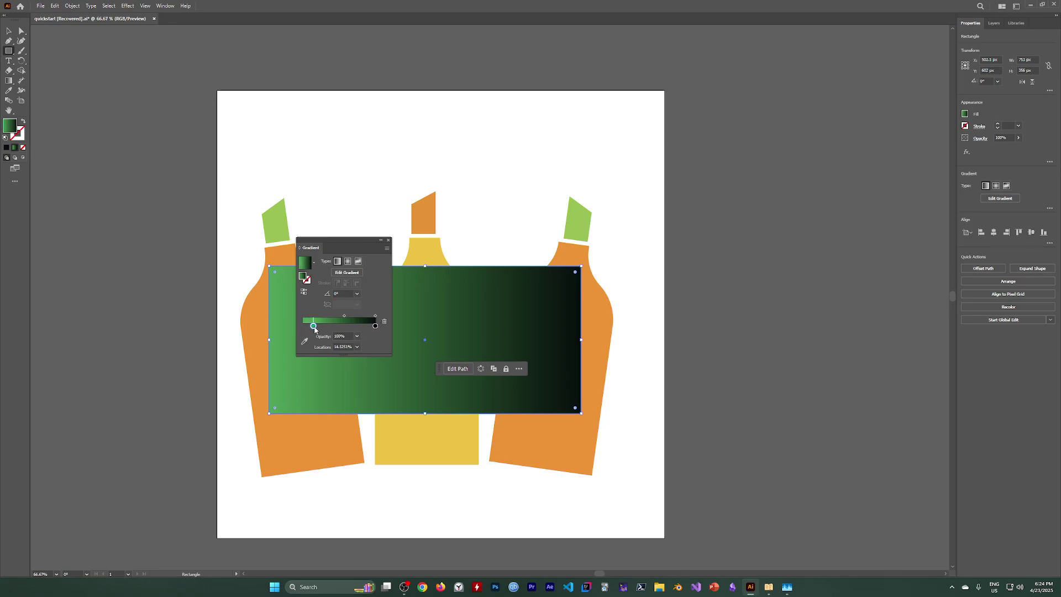
Try the Sky gradient preset on the rectangle, and apply the Golden Ring preset instead
click(314, 265)
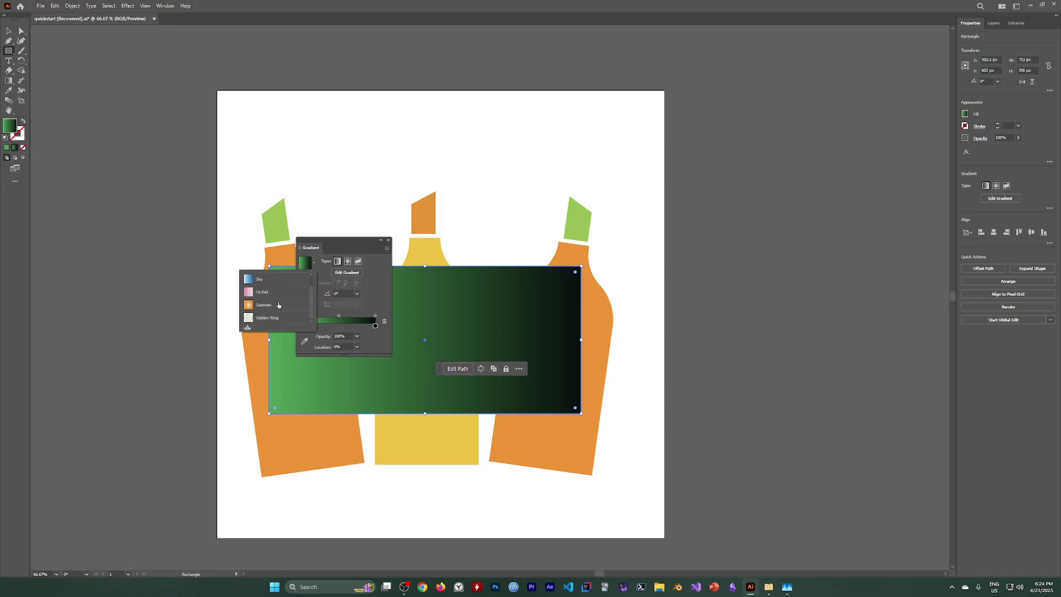
click(287, 279)
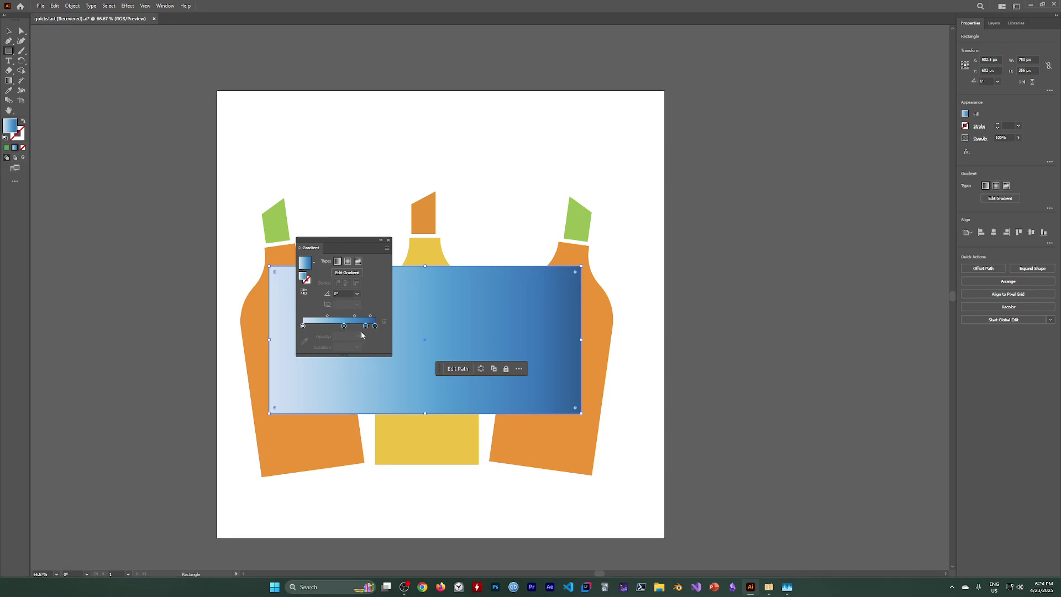
click(313, 264)
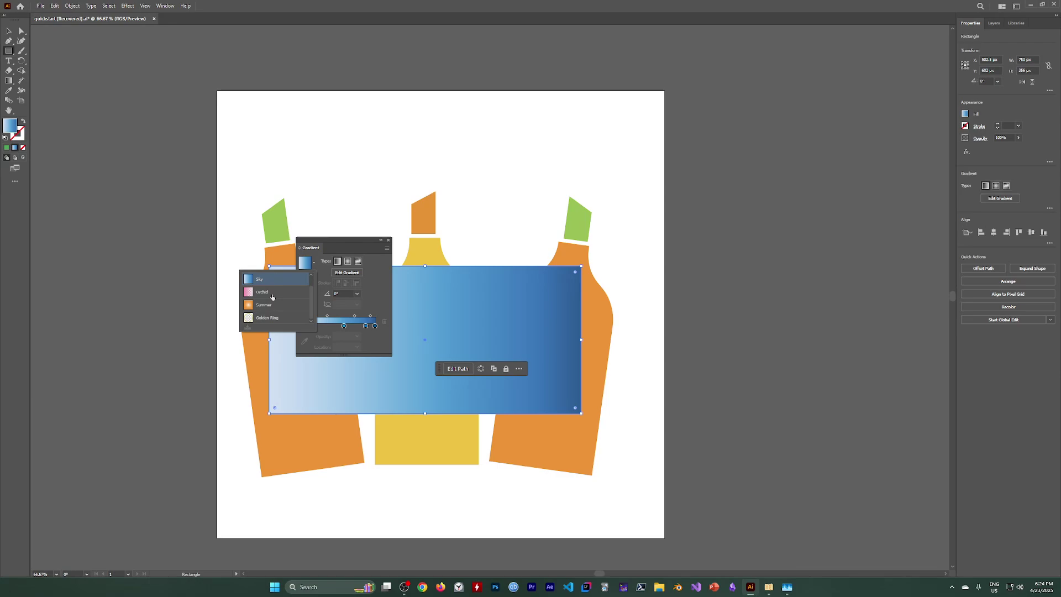
click(272, 318)
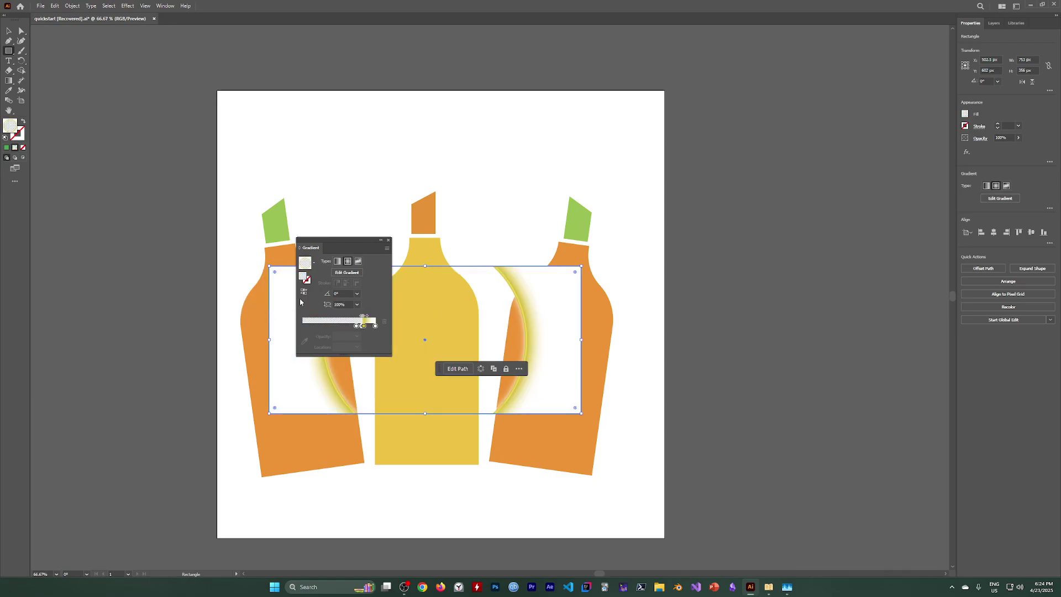
Apply the White, Black preset gradient to the selected rectangle's fill
click(313, 264)
scroll(262, 282, up, 1)
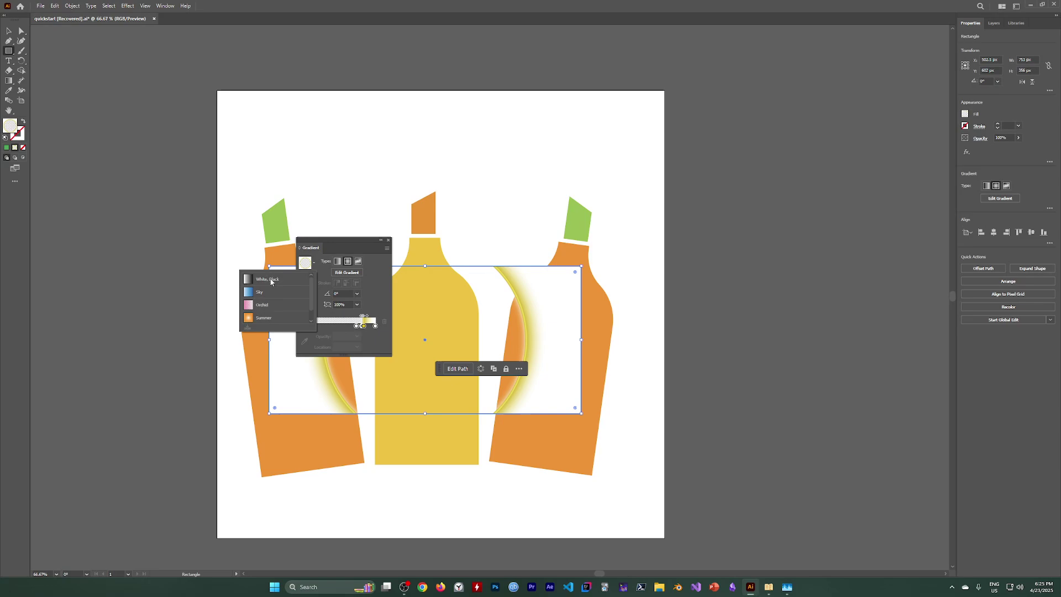
click(272, 280)
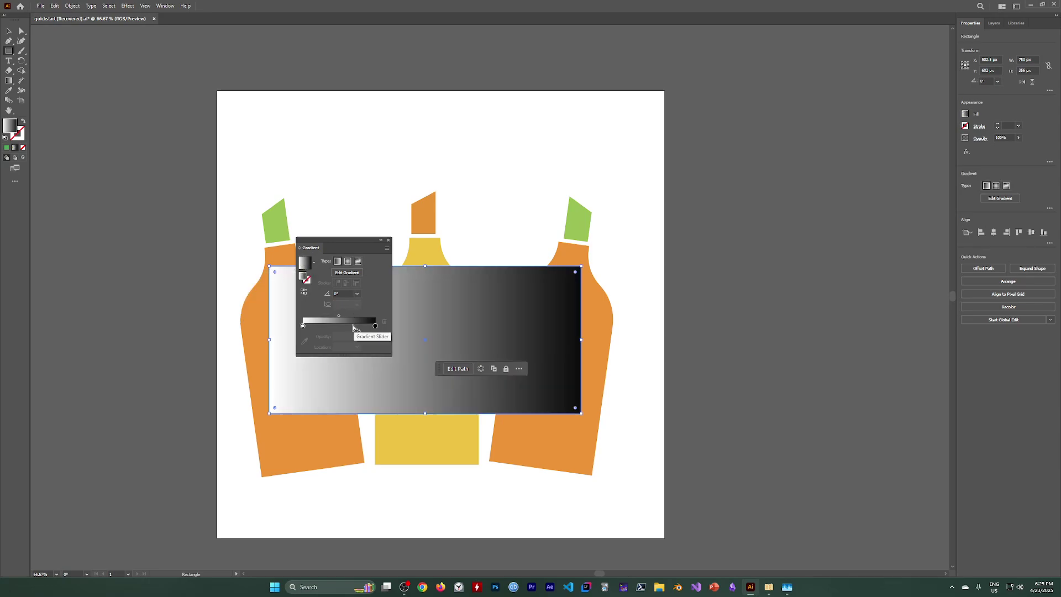
click(305, 293)
click(305, 293)
double_click(303, 277)
click(301, 275)
mouse_move(301, 274)
mouse_down()
mouse_move(326, 216)
mouse_move(301, 239)
mouse_up()
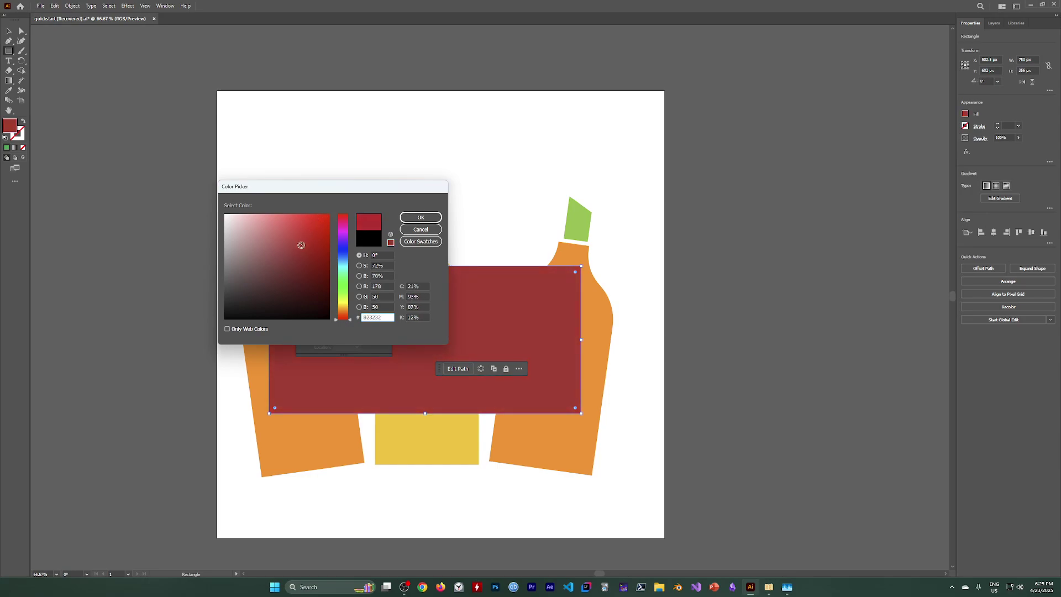
click(420, 230)
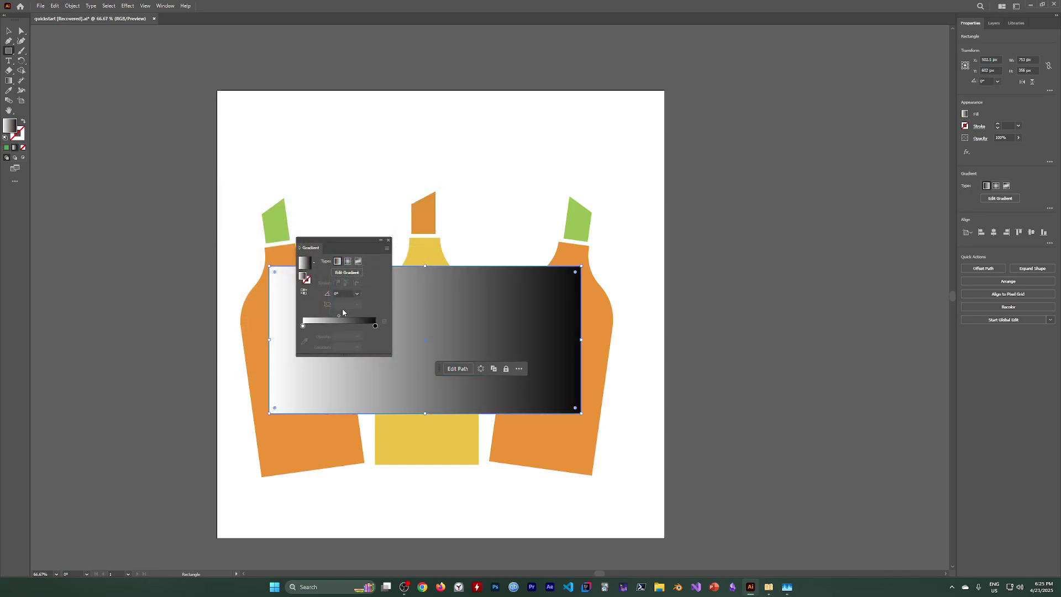
Edit the rectangle's gradient and change its black end color stop to the medium blue swatch
click(354, 273)
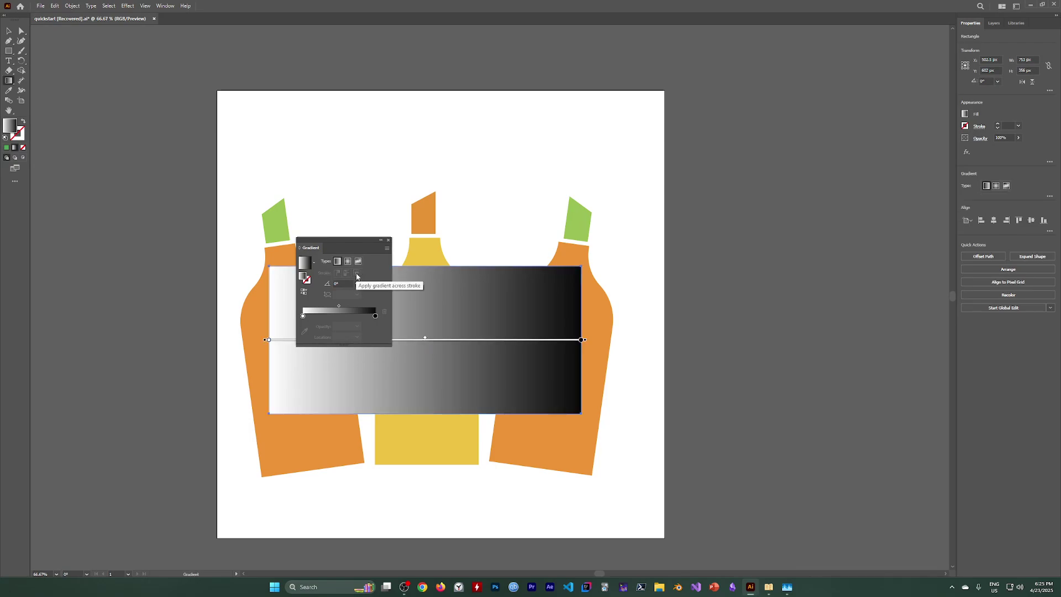
click(376, 315)
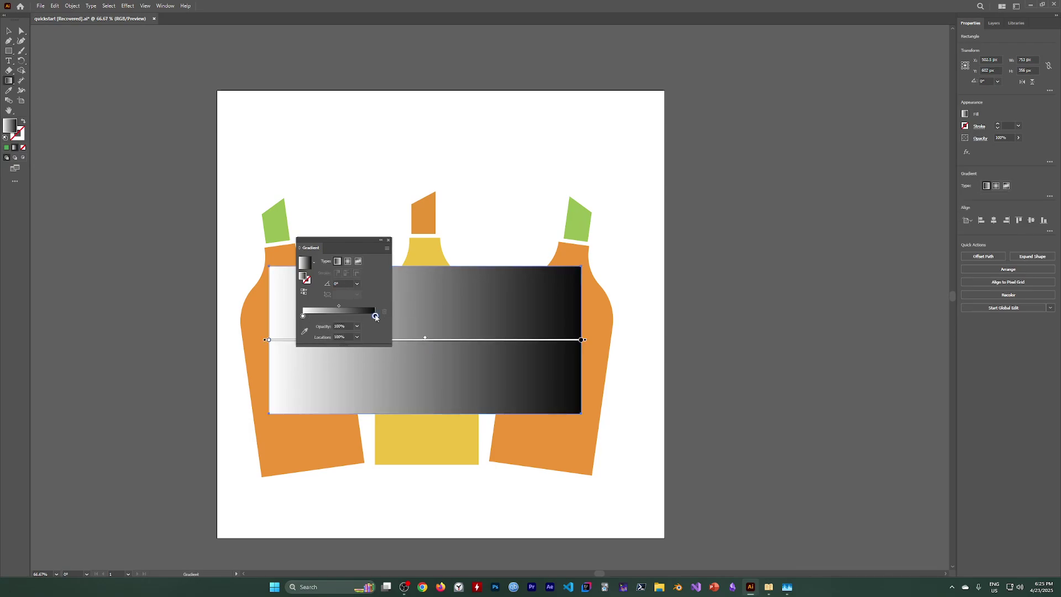
double_click(375, 315)
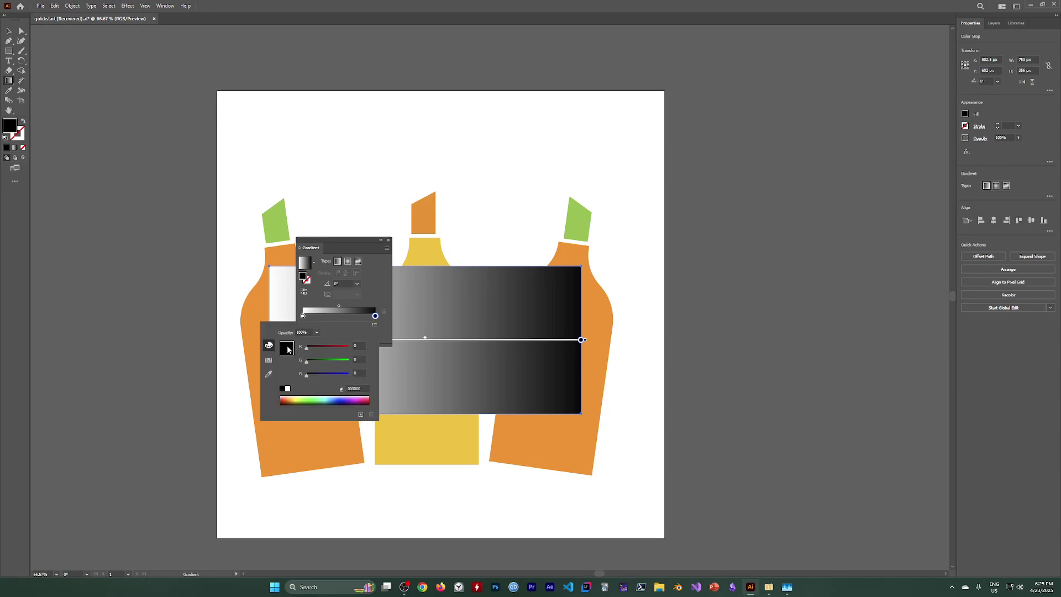
click(270, 361)
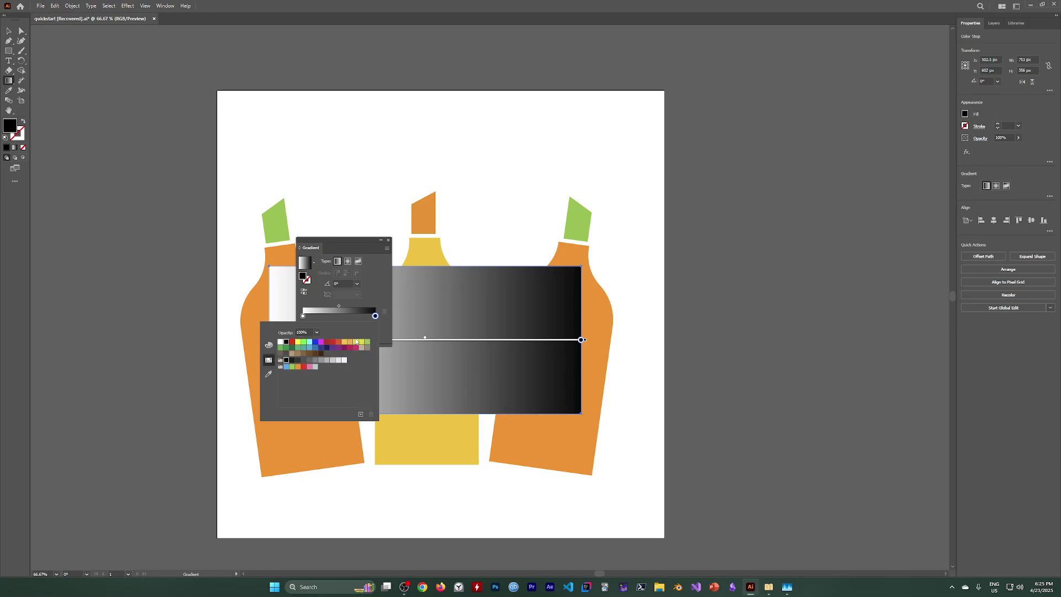
click(315, 348)
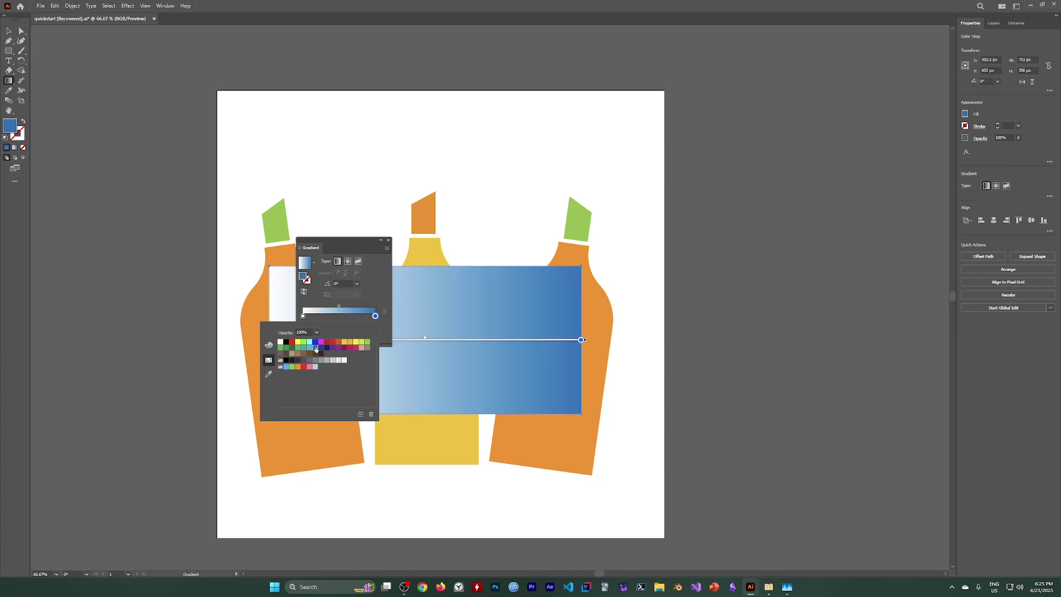
Change the gradient's white starting color stop to the bright green swatch and close the gradient settings
click(303, 317)
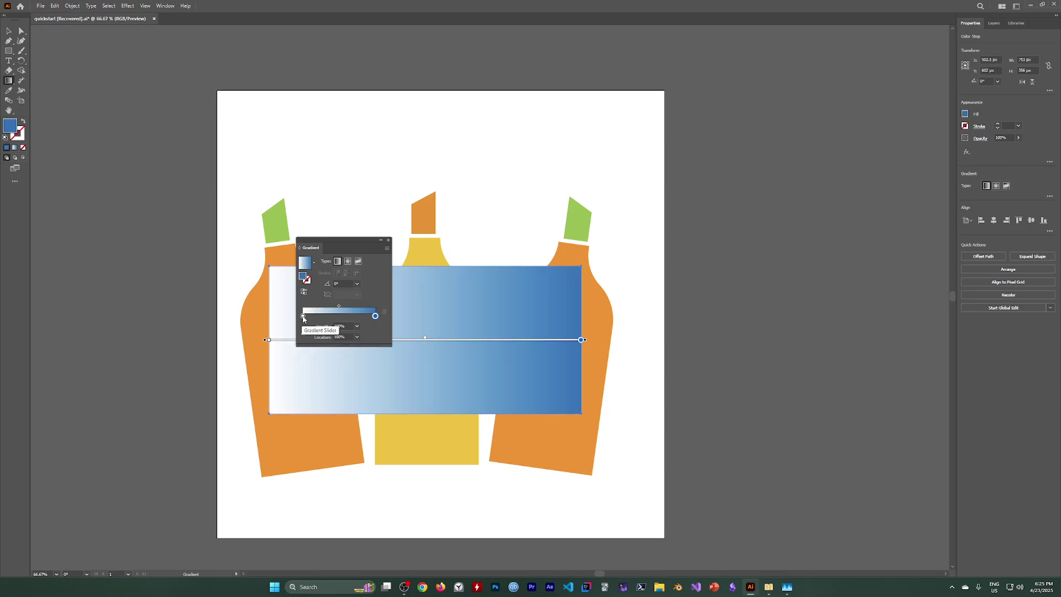
double_click(303, 317)
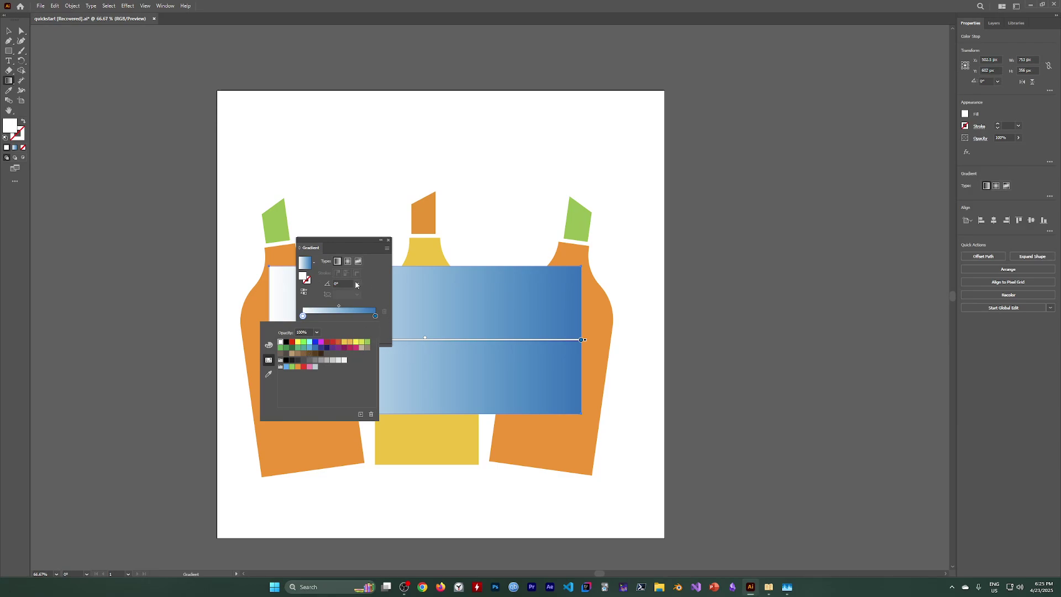
click(304, 342)
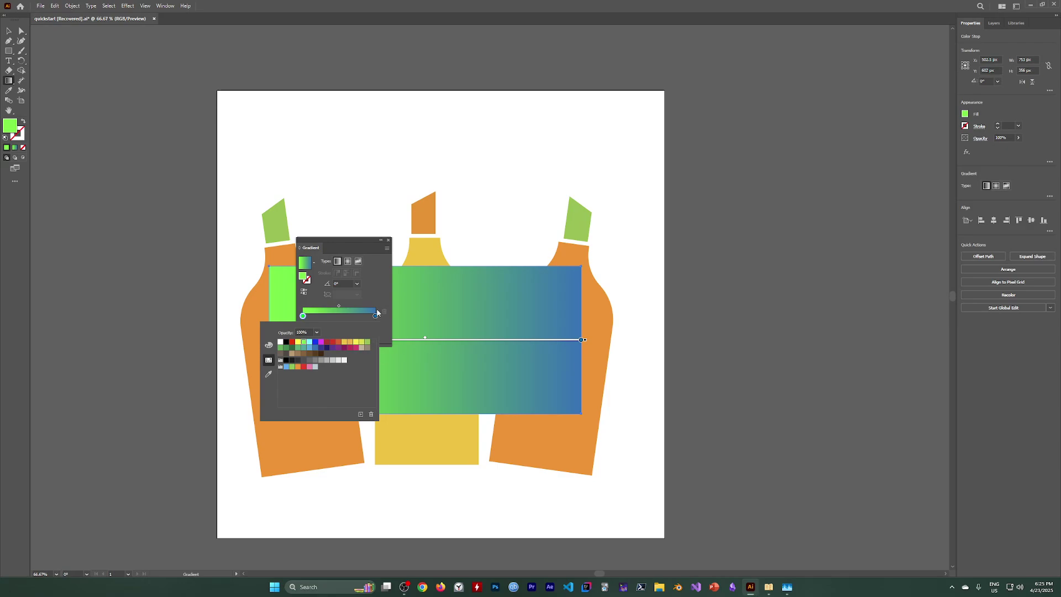
click(400, 298)
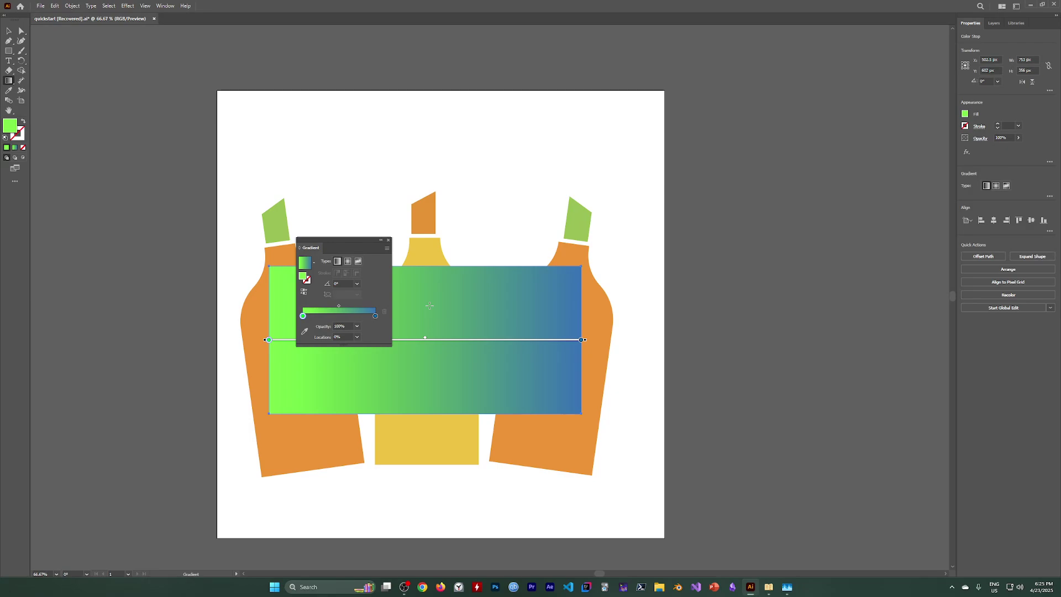
click(389, 241)
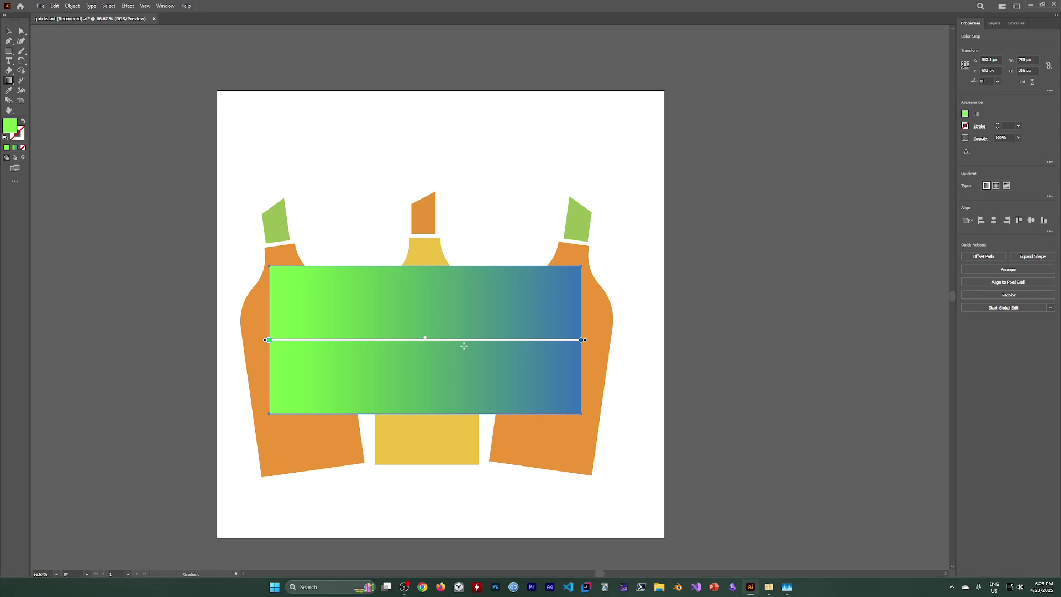
Move the gradient rectangle about 10 px right and 49 px down across the marker bodies
click(109, 6)
click(128, 34)
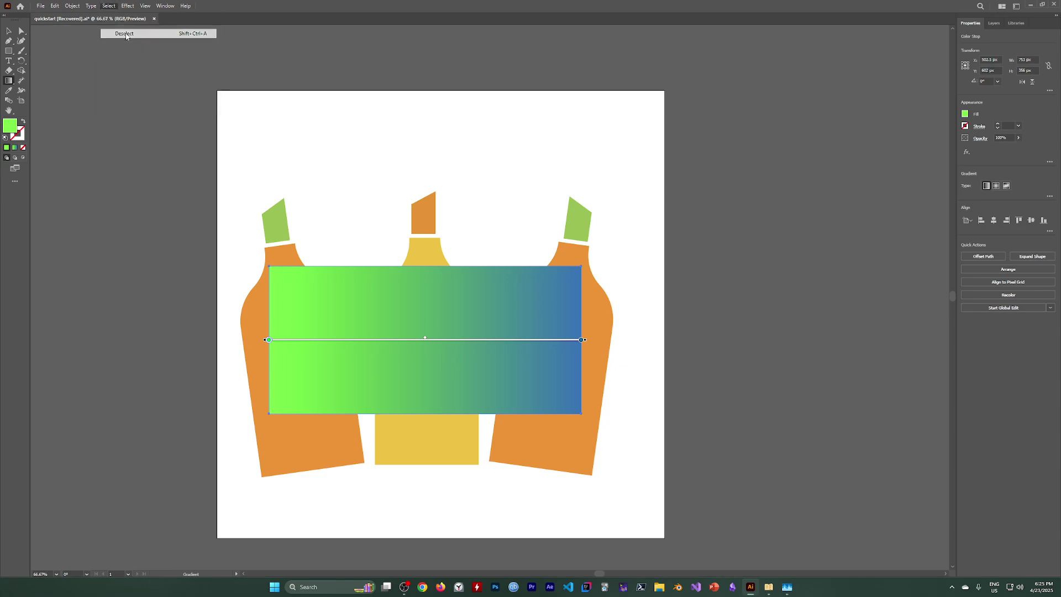
click(398, 324)
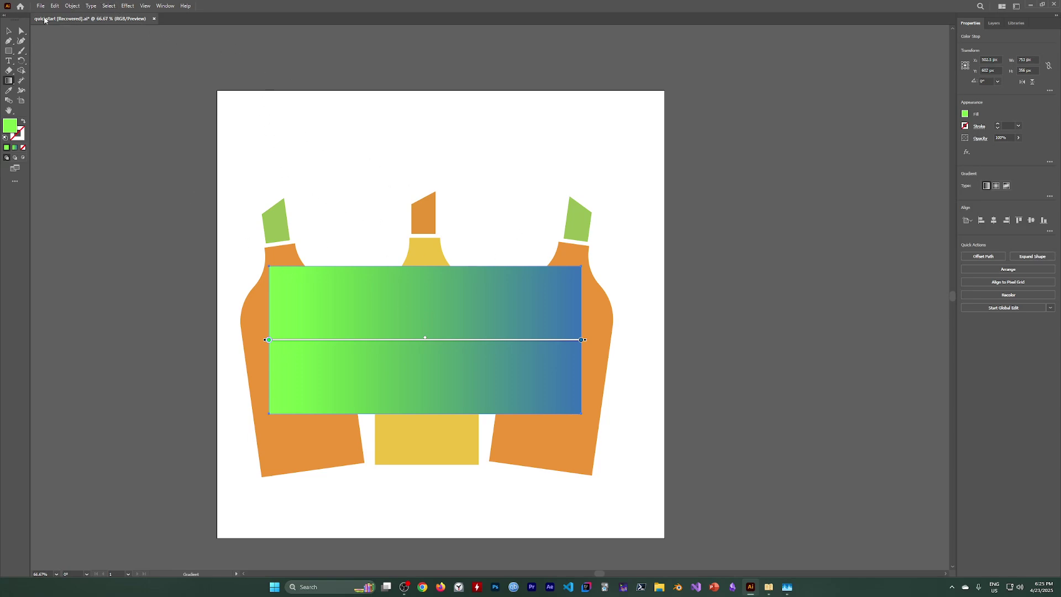
click(8, 31)
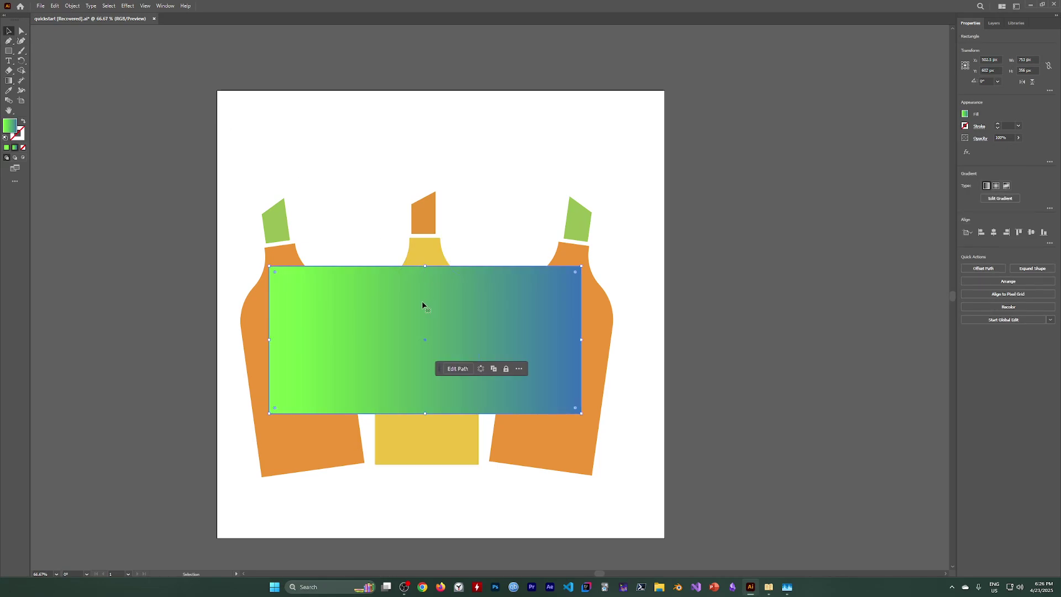
drag(414, 299, 419, 320)
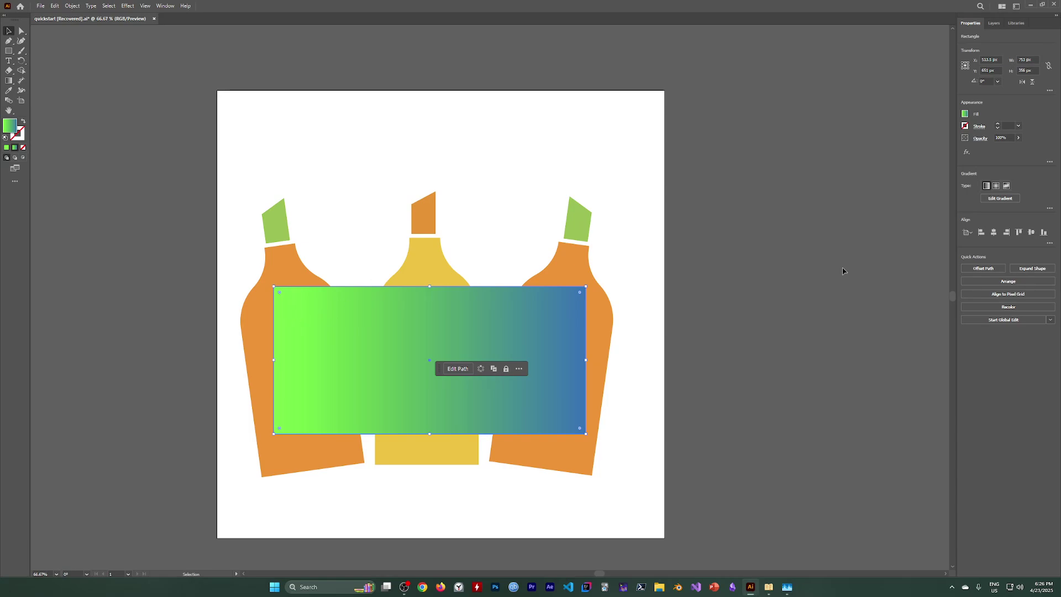
Give the gradient rectangle a white stroke with a weight of 8 pt and deselect it
click(965, 128)
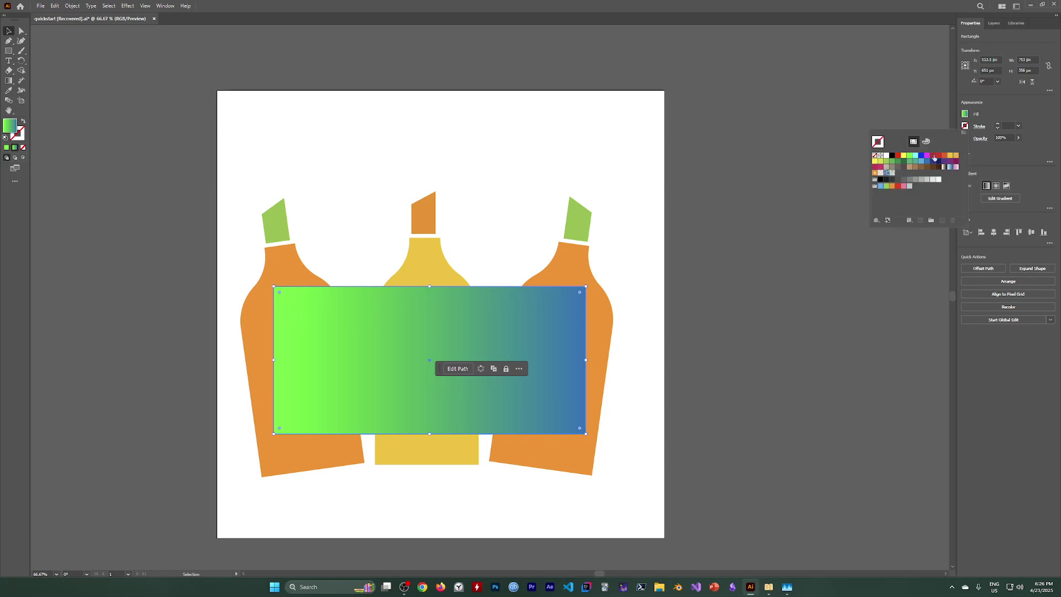
click(999, 129)
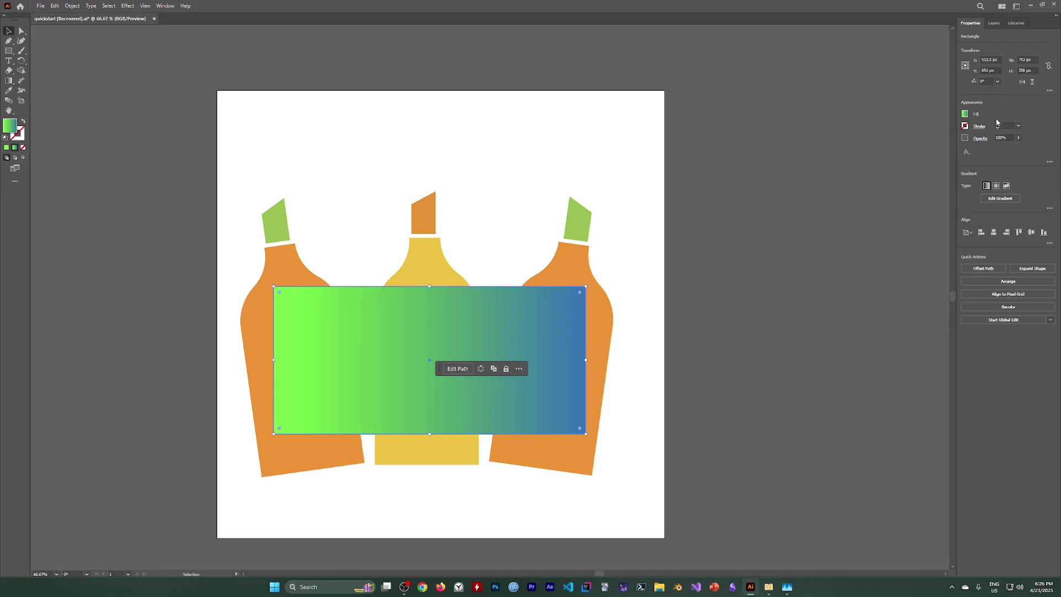
click(965, 127)
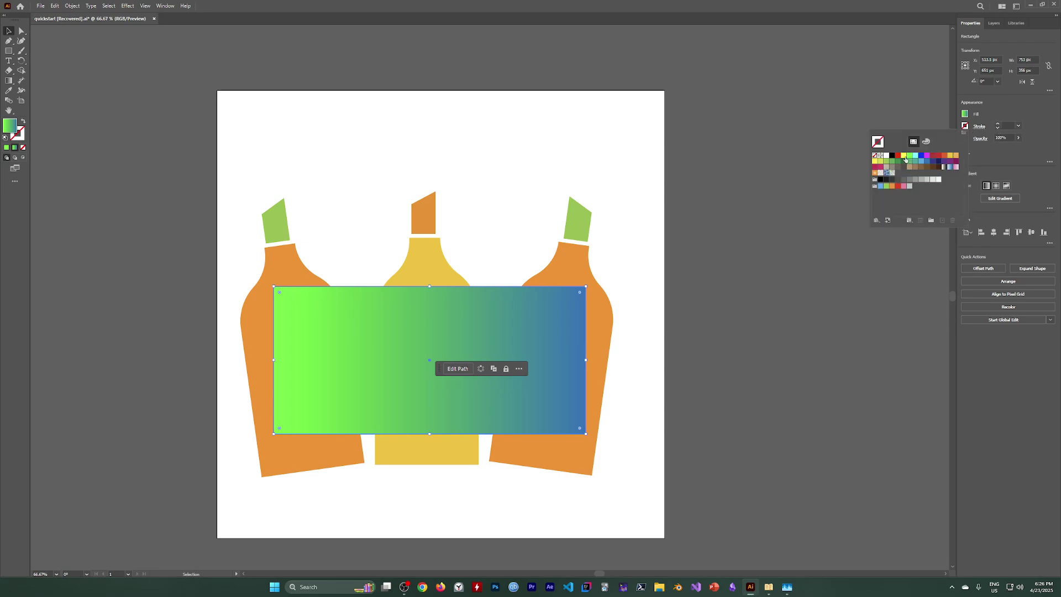
click(886, 156)
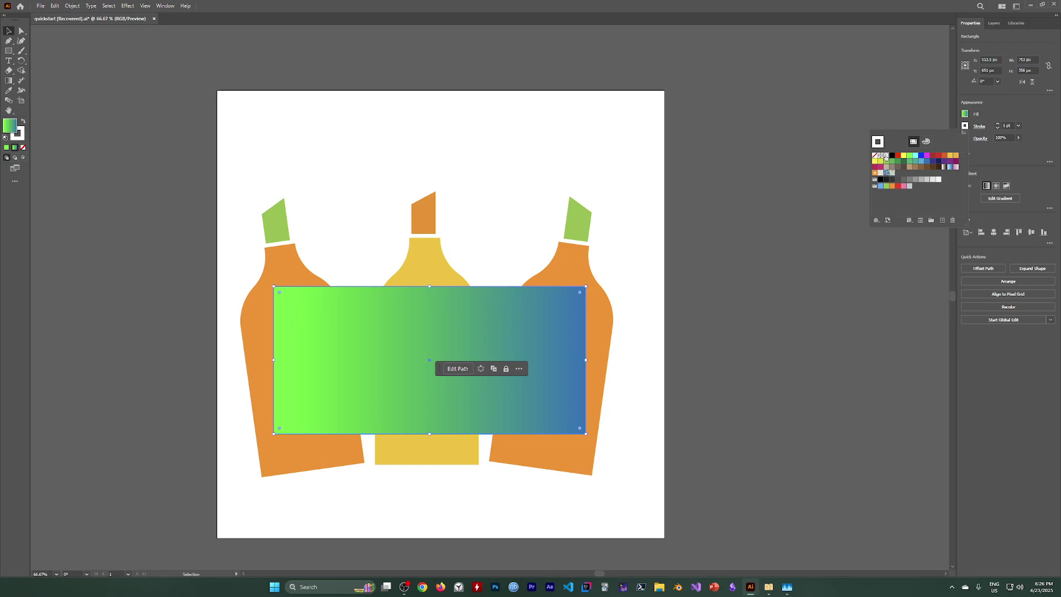
click(998, 126)
click(998, 125)
click(998, 125)
click(998, 124)
click(999, 125)
click(998, 124)
click(998, 125)
click(999, 124)
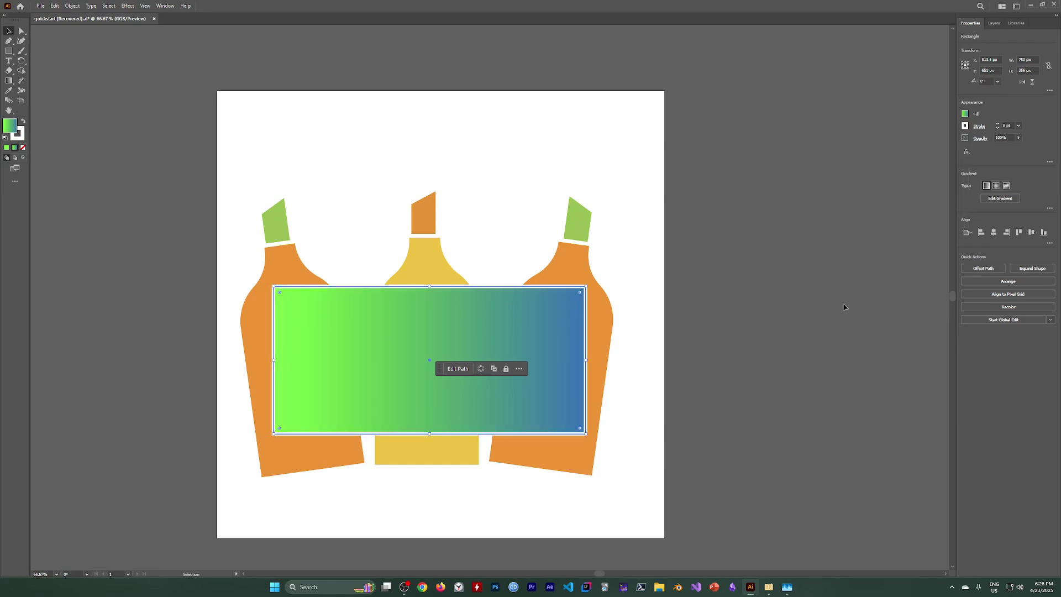
click(179, 317)
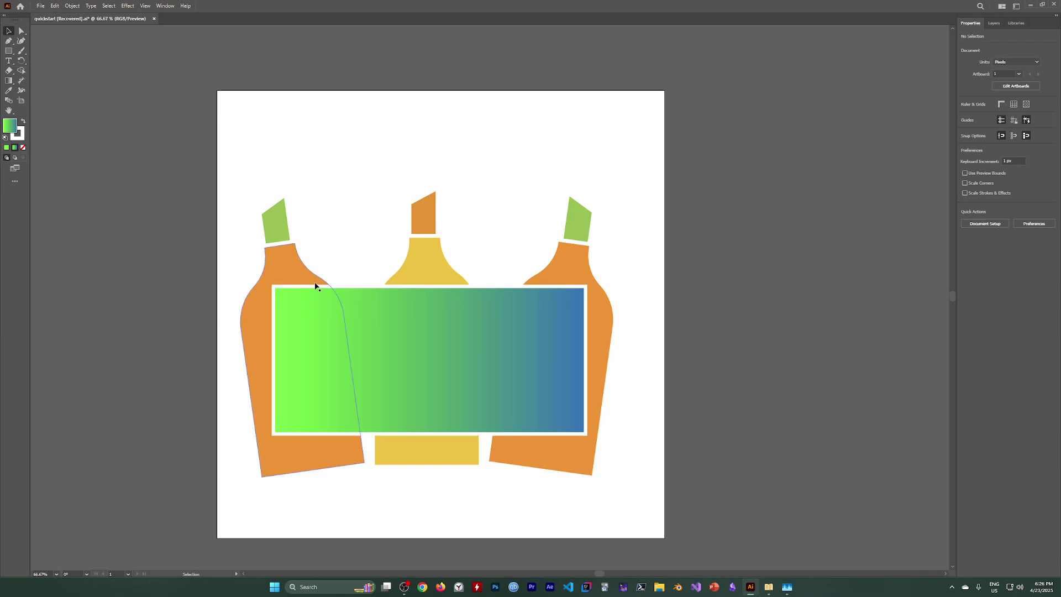
click(400, 585)
click(783, 421)
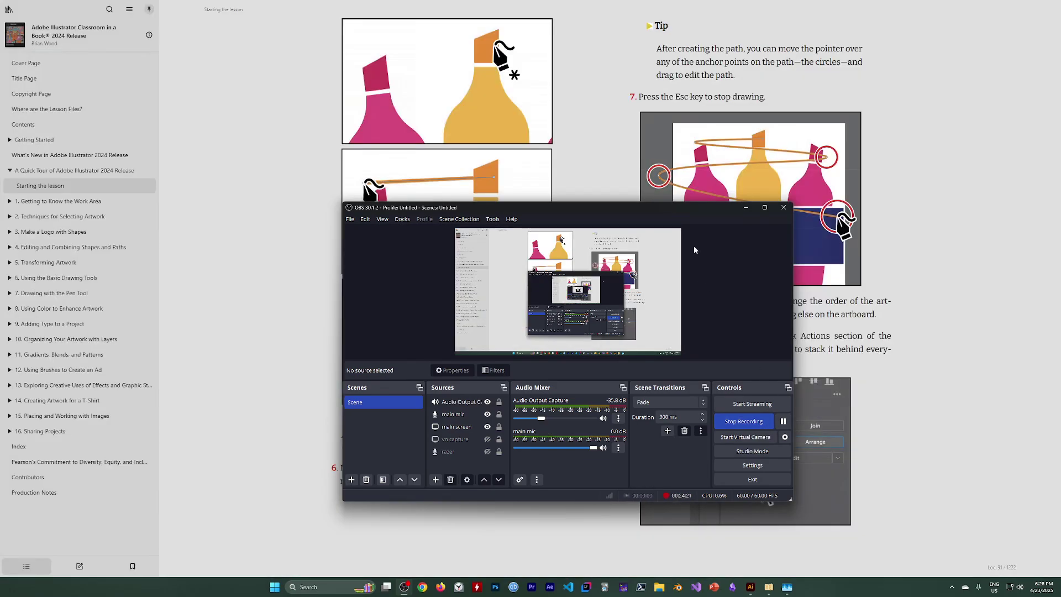
click(746, 207)
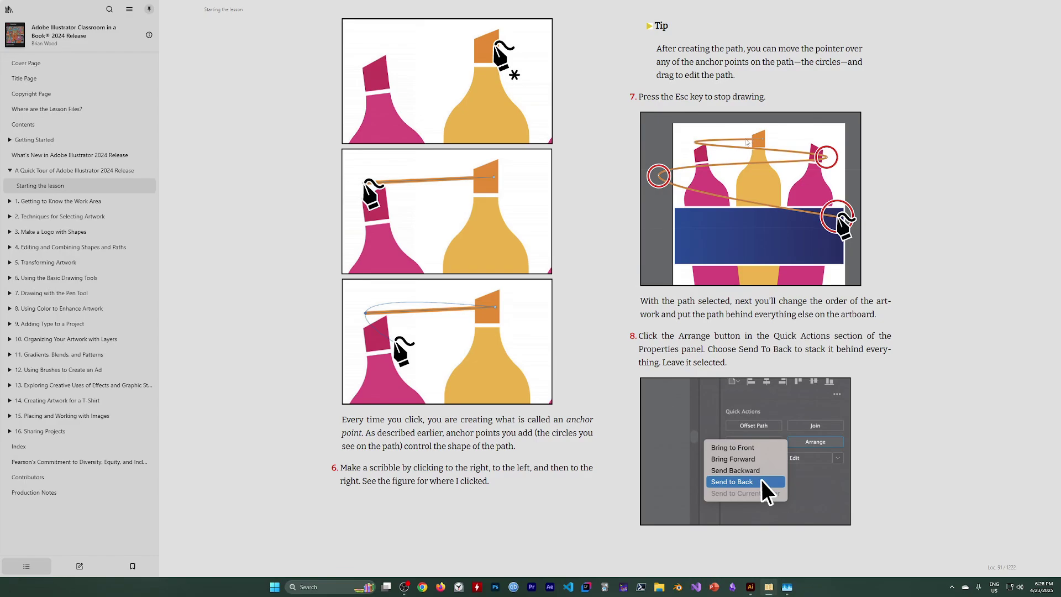
Switch back to Illustrator, show the complete set of tools and select the Pen tool
mouse_move(722, 569)
click(751, 587)
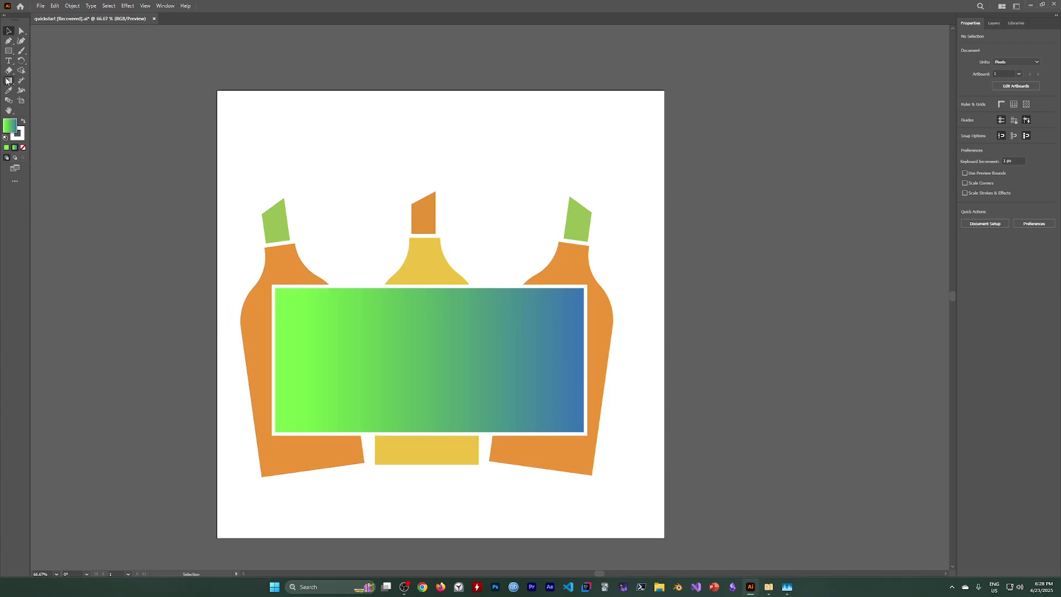
click(15, 181)
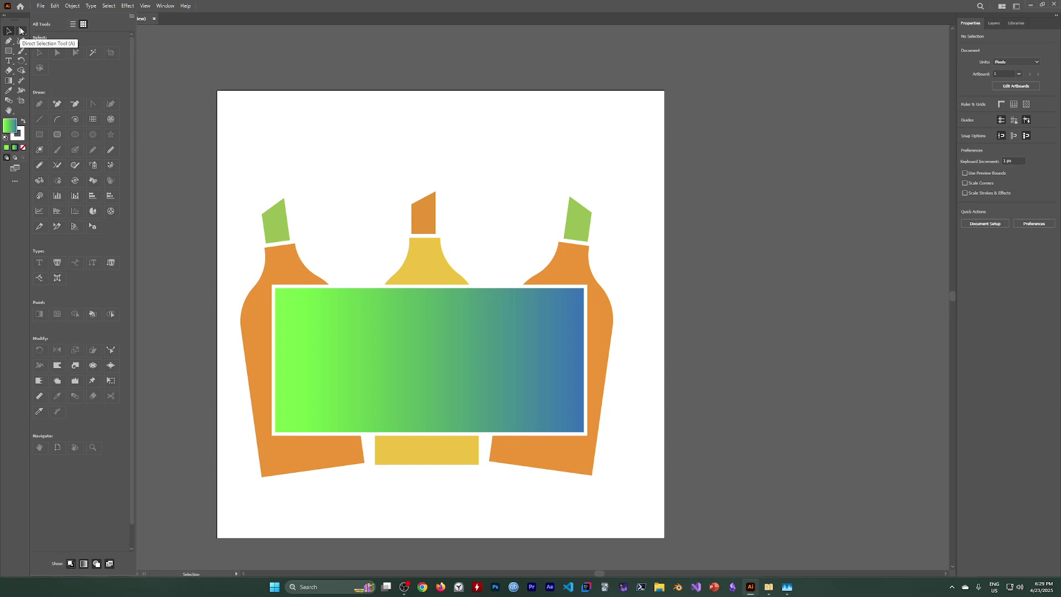
click(21, 31)
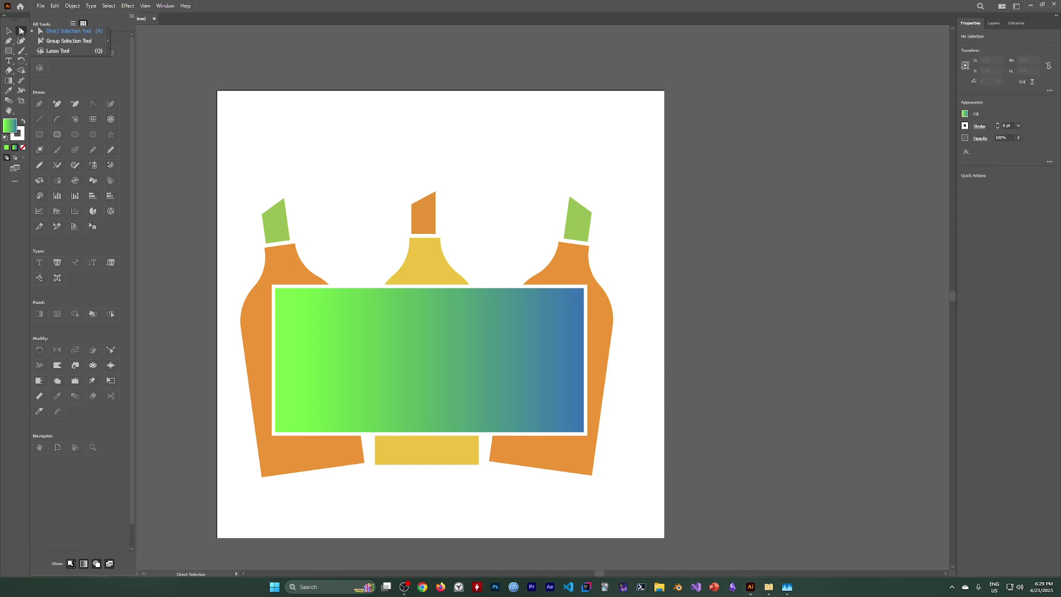
click(9, 42)
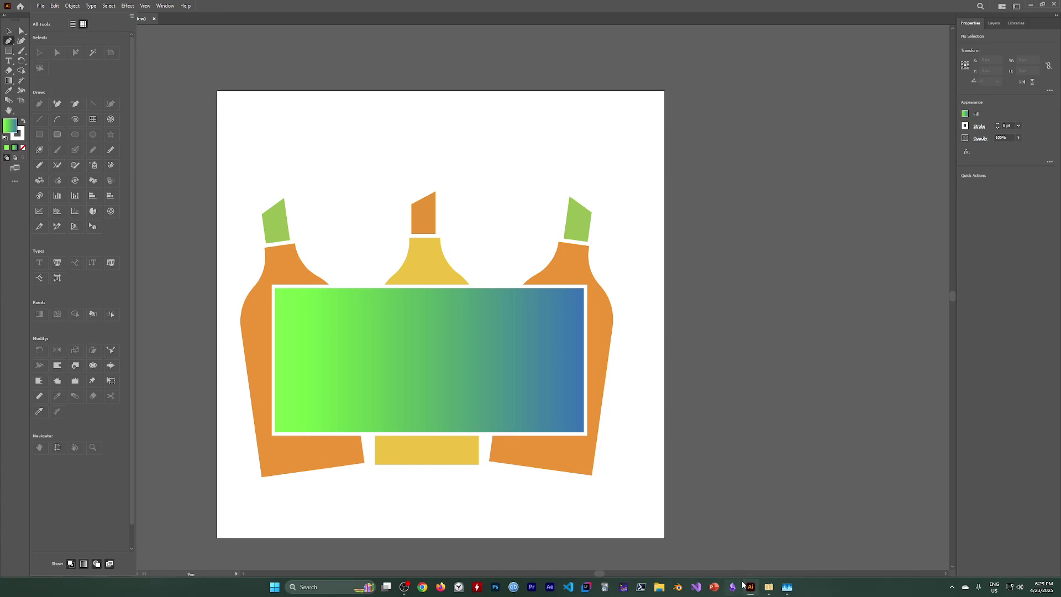
Check the Curvature tool instructions in the Adobe Illustrator Classroom in a Book lesson and return to Illustrator
click(749, 589)
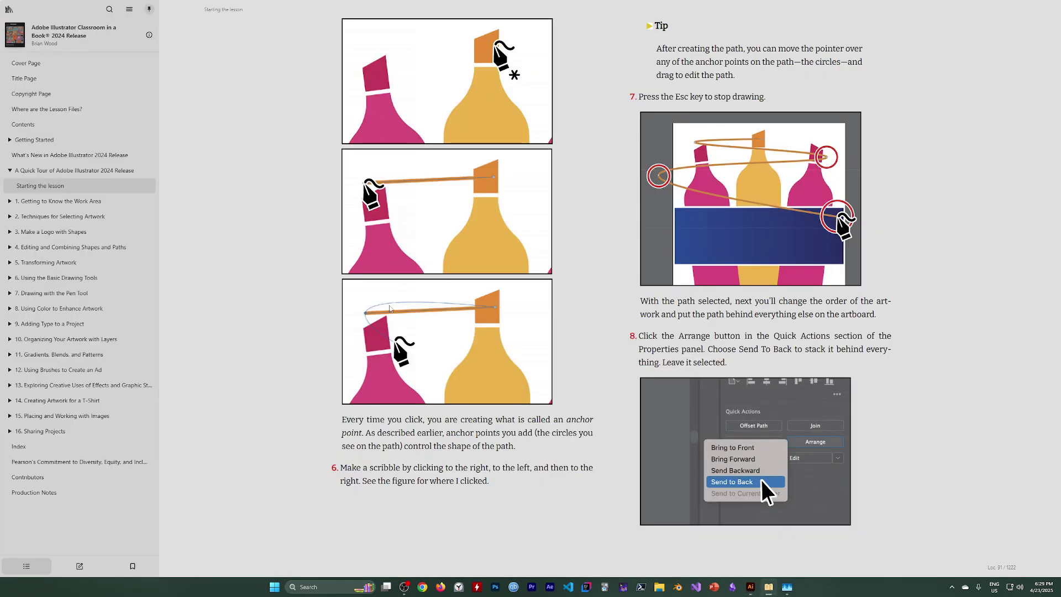
scroll(391, 326, up, 1)
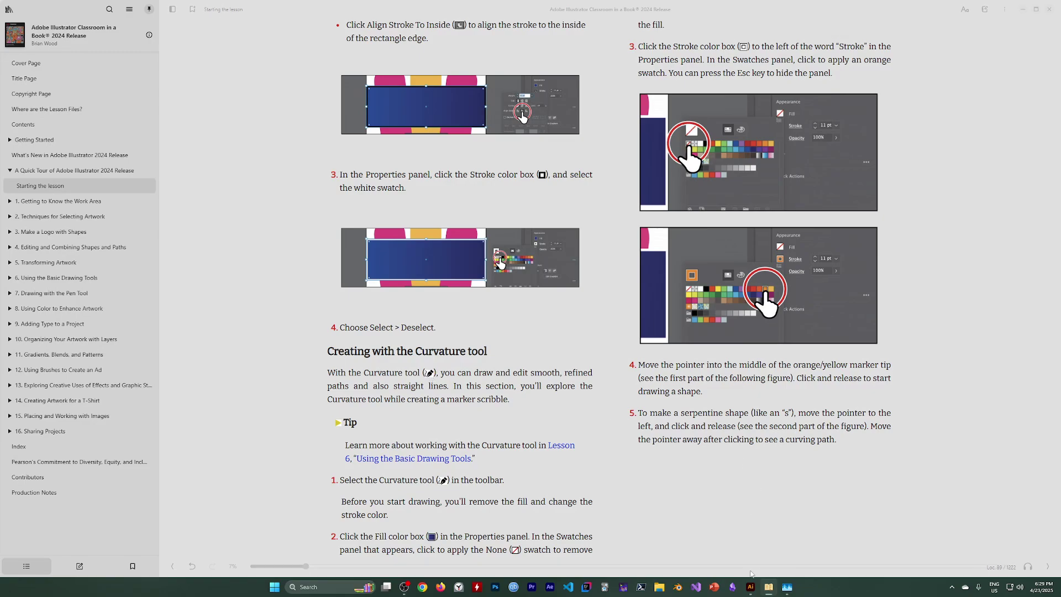
key(alt+Tab)
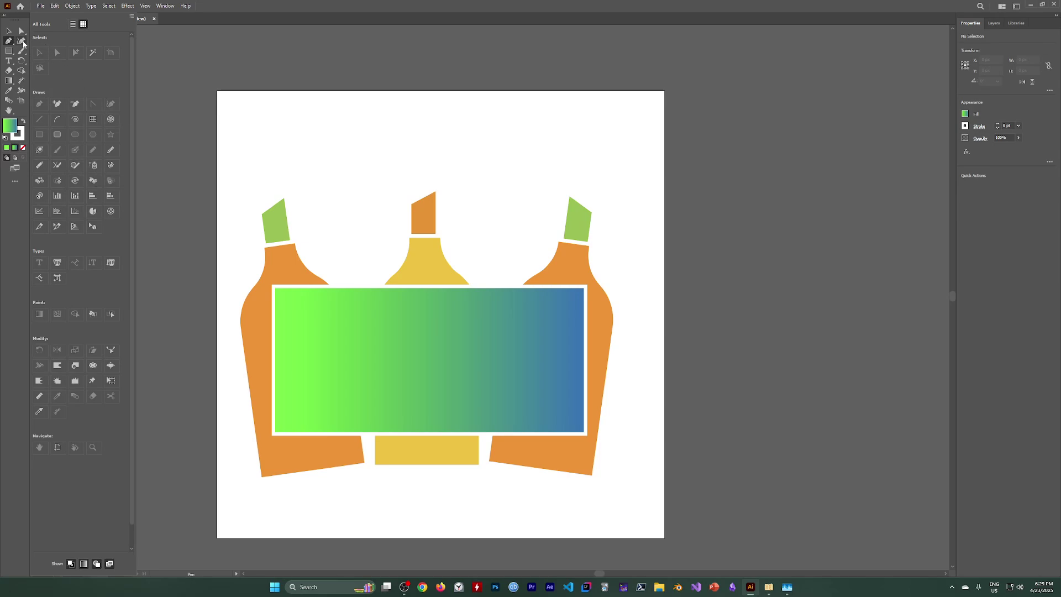
Draw an open zigzag scribble of five points above the markers with the Curvature tool
click(23, 42)
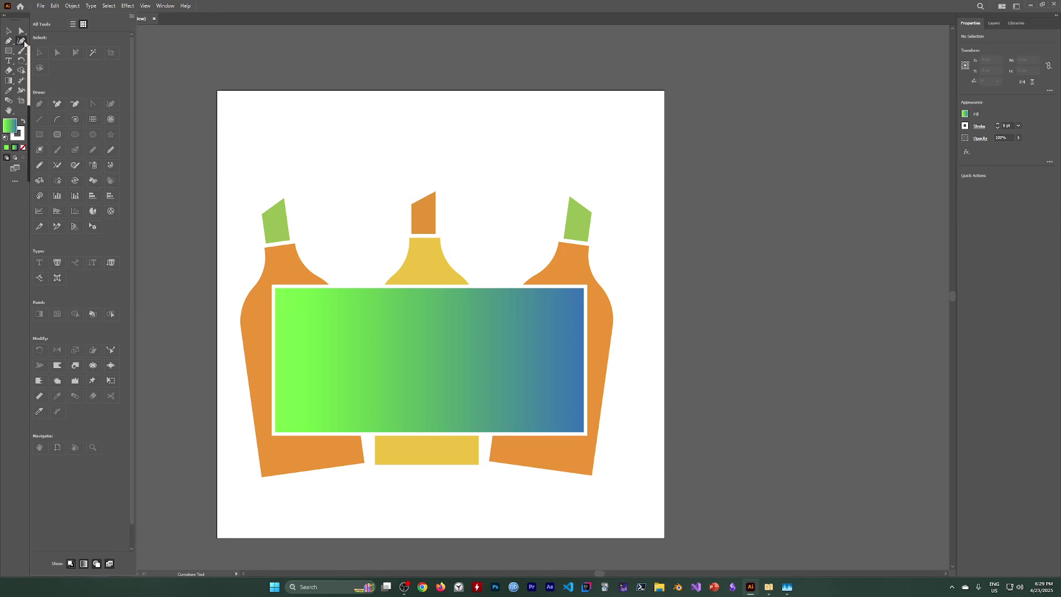
click(437, 121)
click(308, 177)
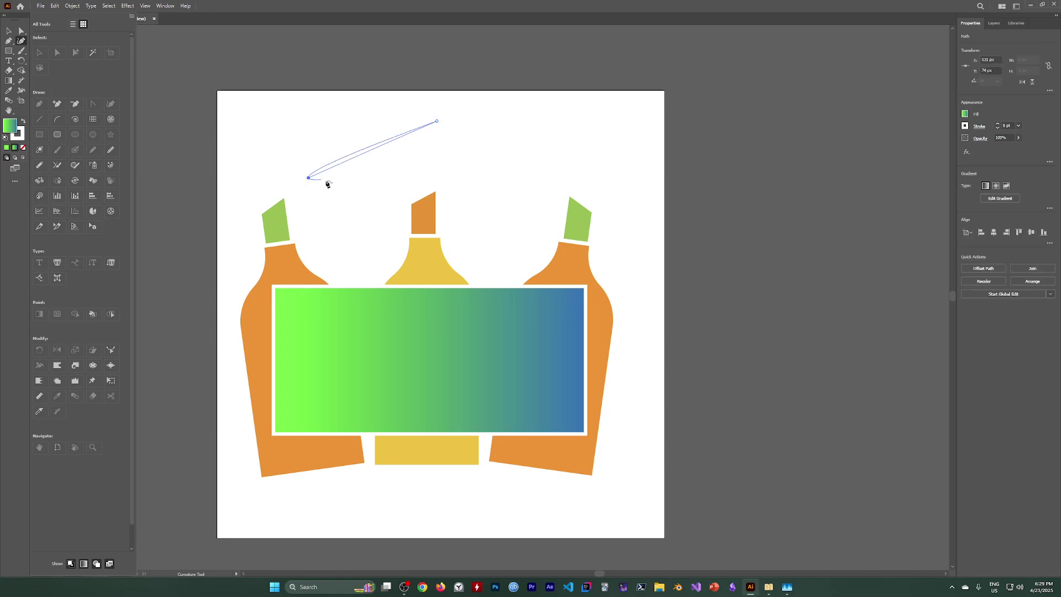
click(518, 182)
click(311, 234)
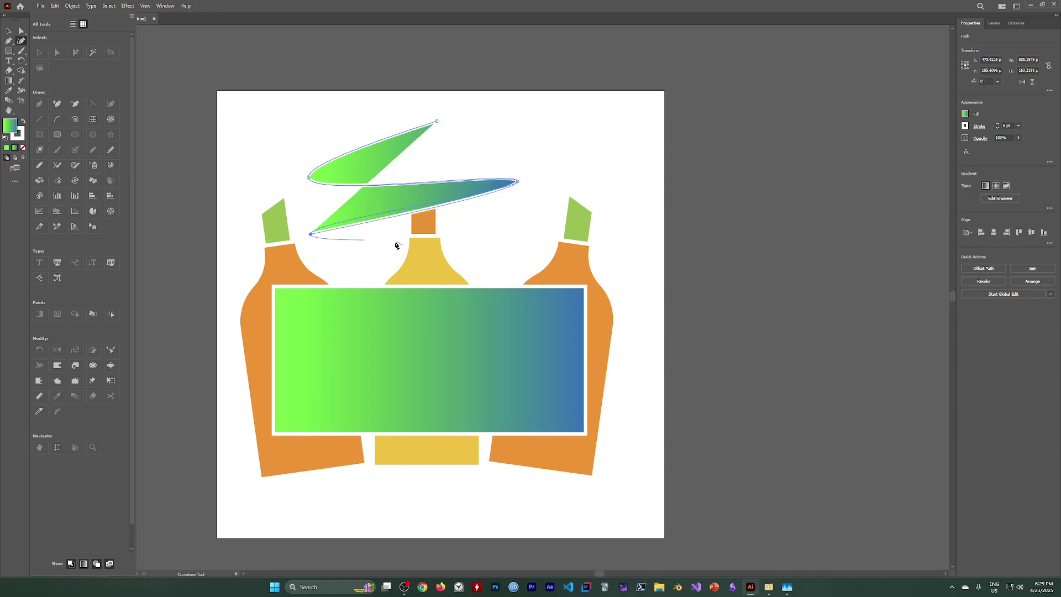
click(508, 243)
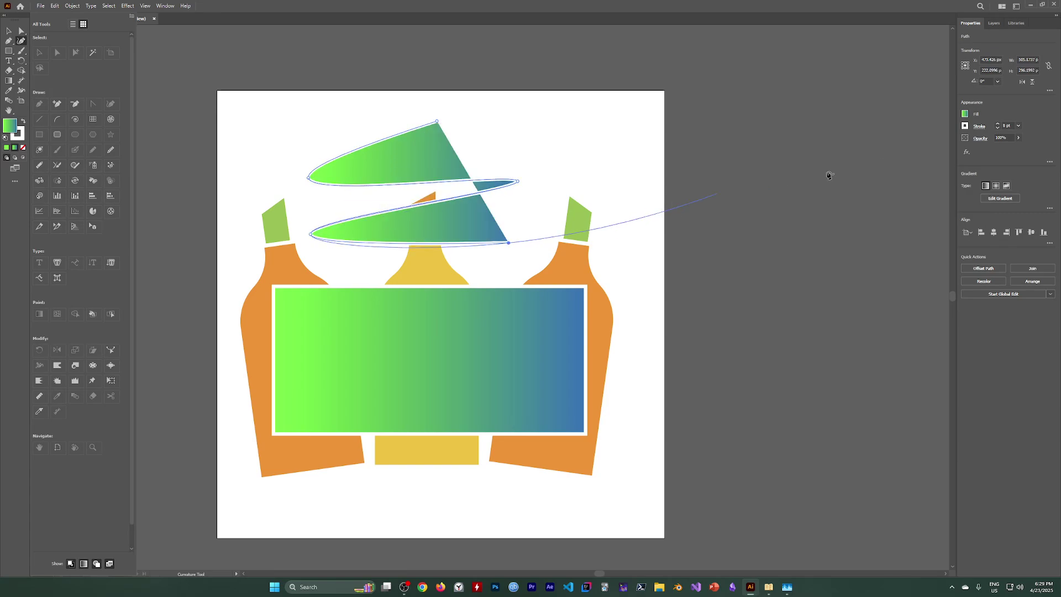
Set the scribble's fill to none and its stroke colour to golden yellow
click(966, 114)
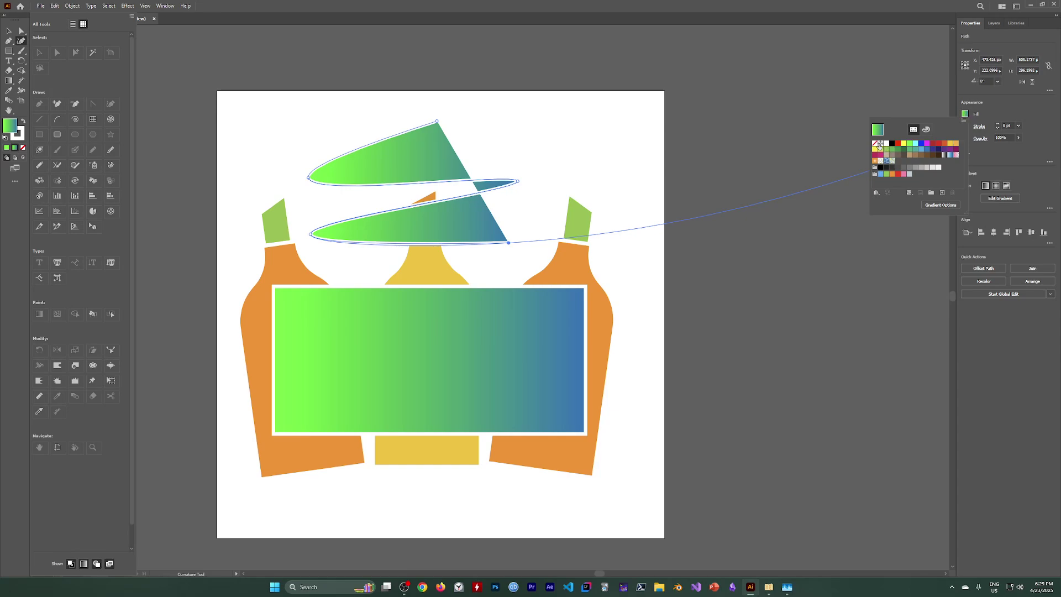
click(881, 145)
click(965, 114)
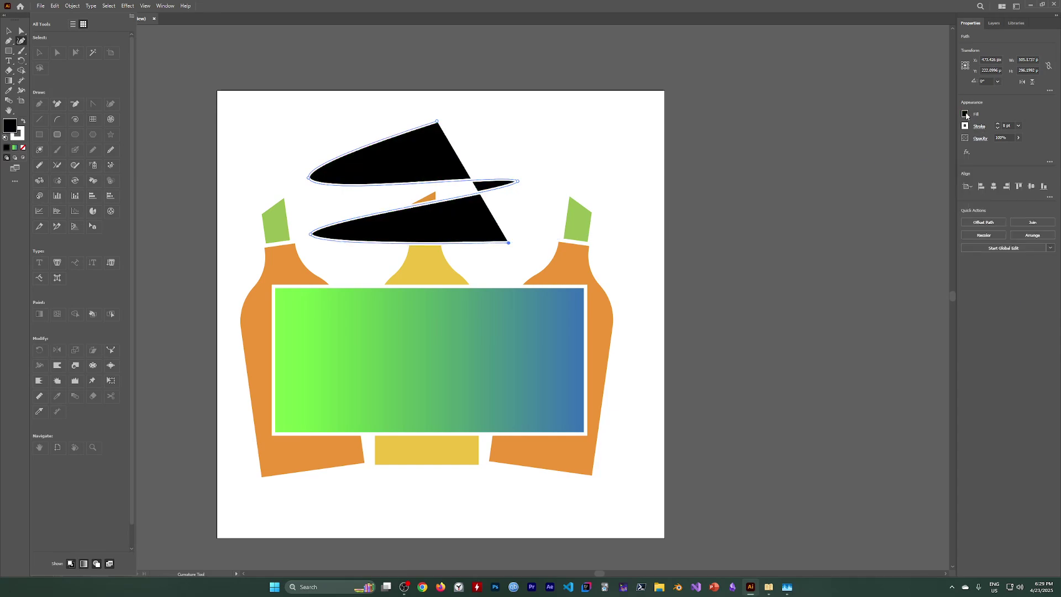
click(965, 113)
click(875, 143)
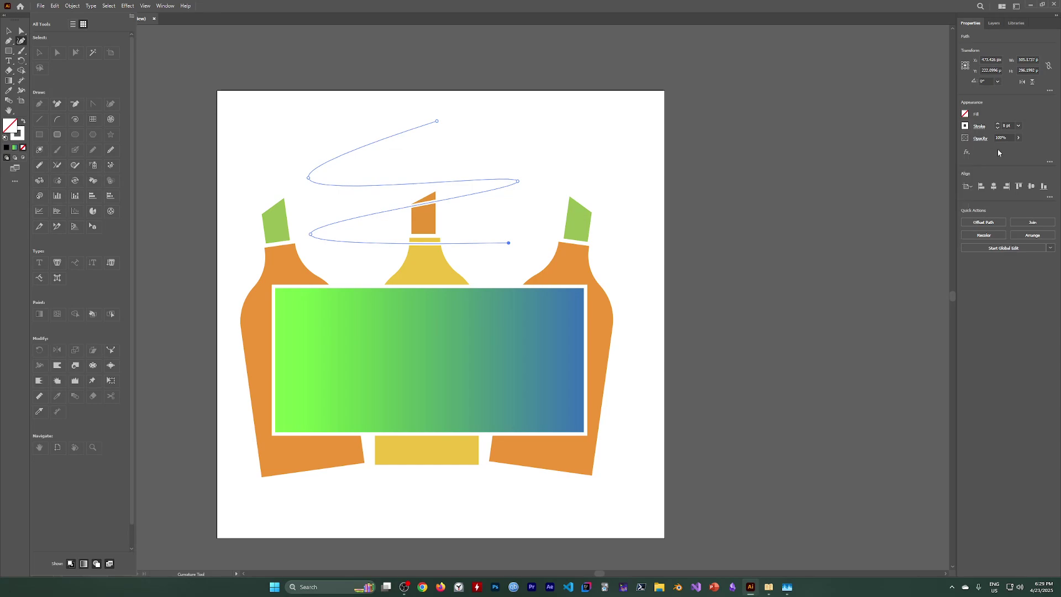
click(965, 126)
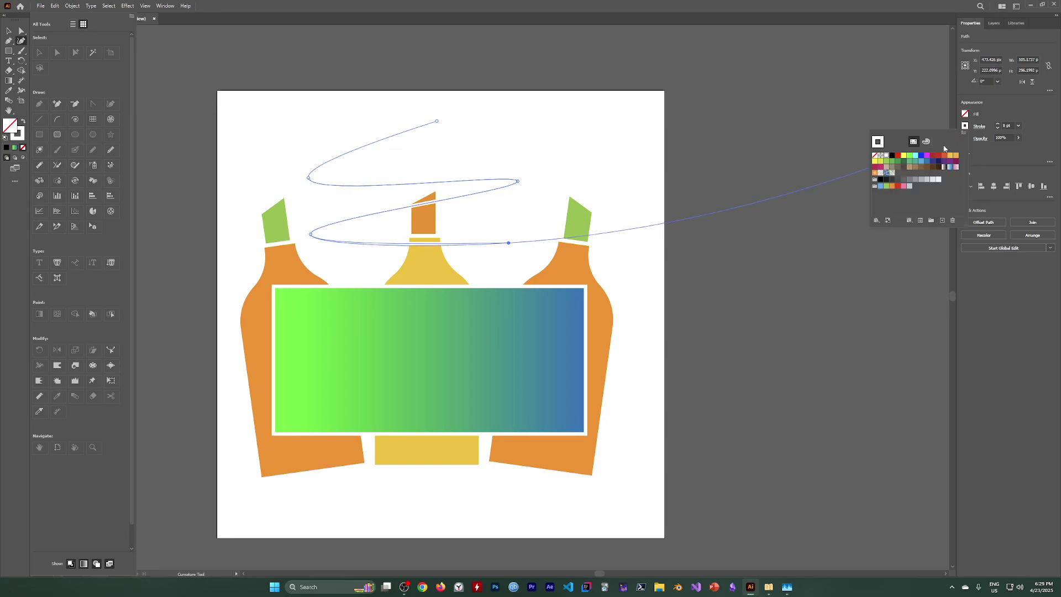
click(951, 157)
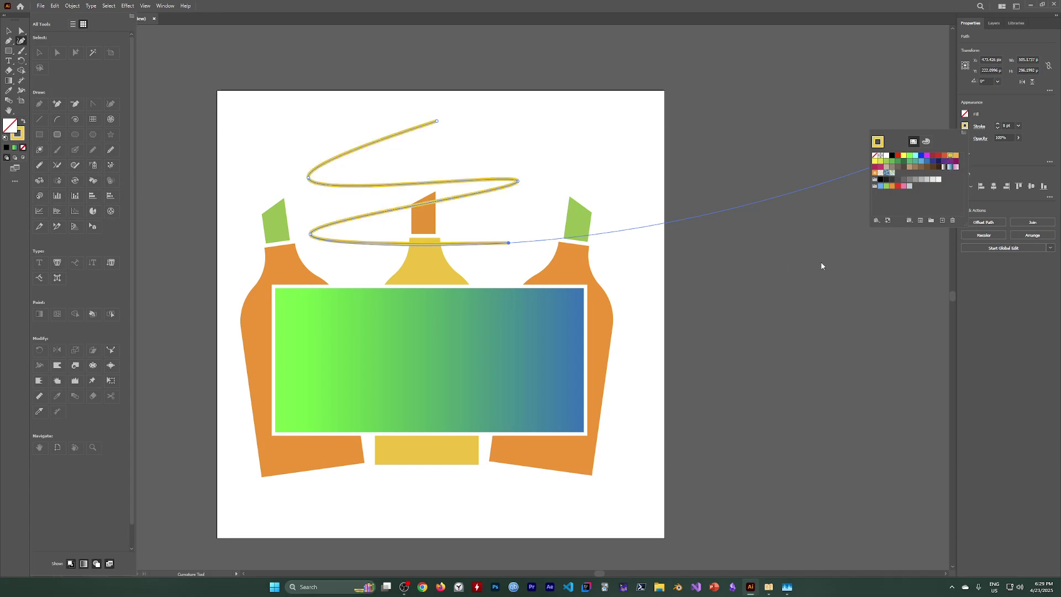
Extend the scribble with three more points, zigzagging down across the upper part of the gradient rectangle, and deselect it
click(342, 274)
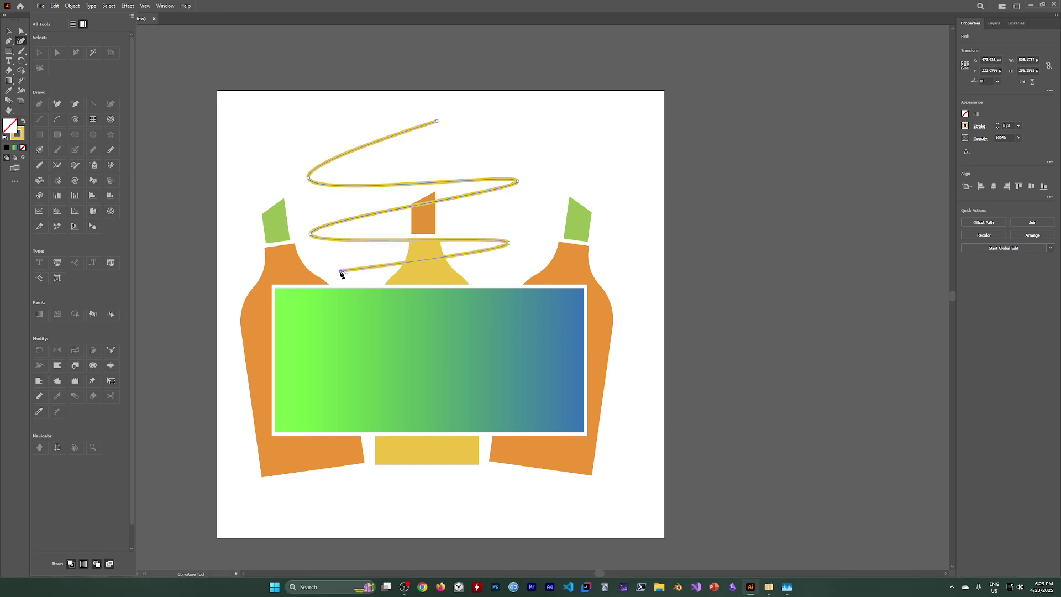
click(340, 271)
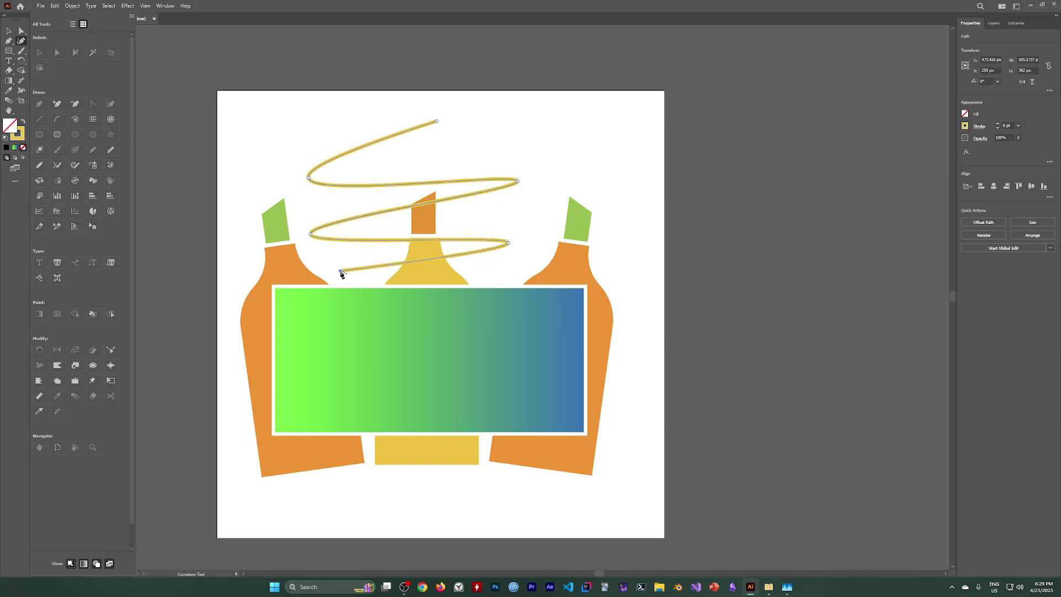
click(257, 300)
click(529, 315)
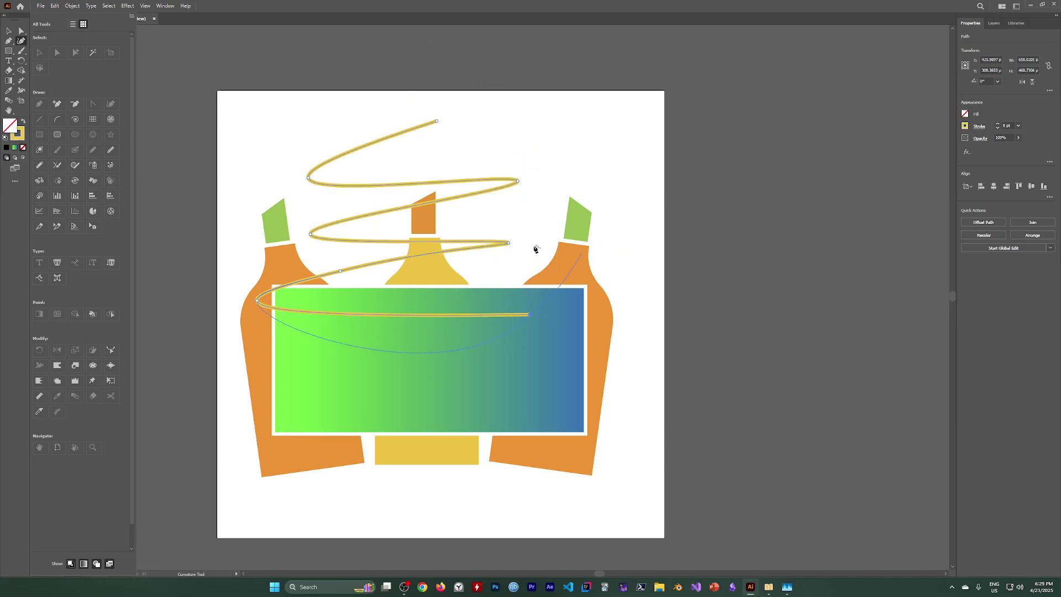
click(118, 5)
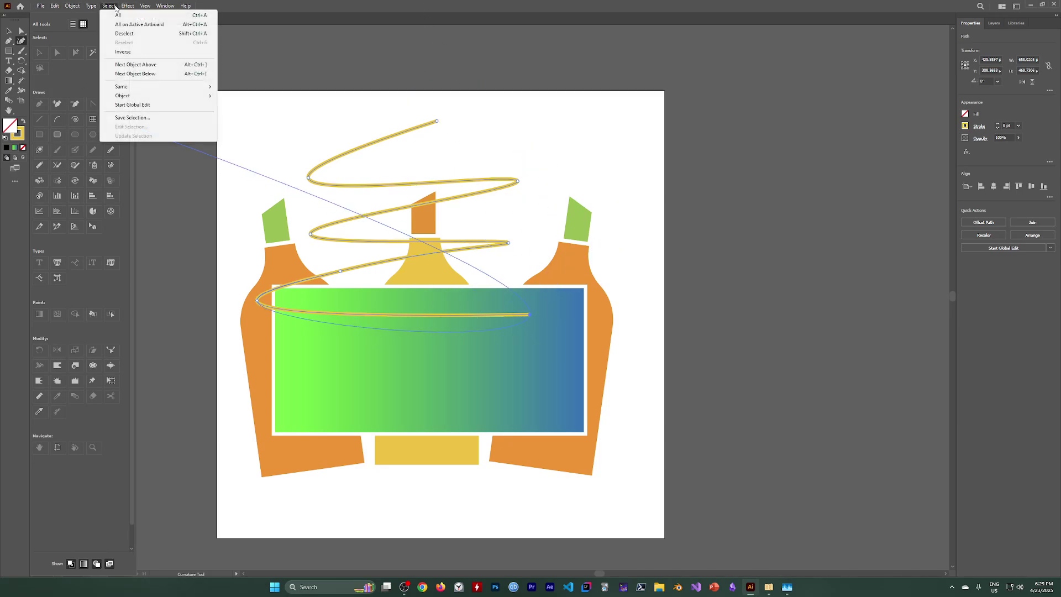
click(131, 33)
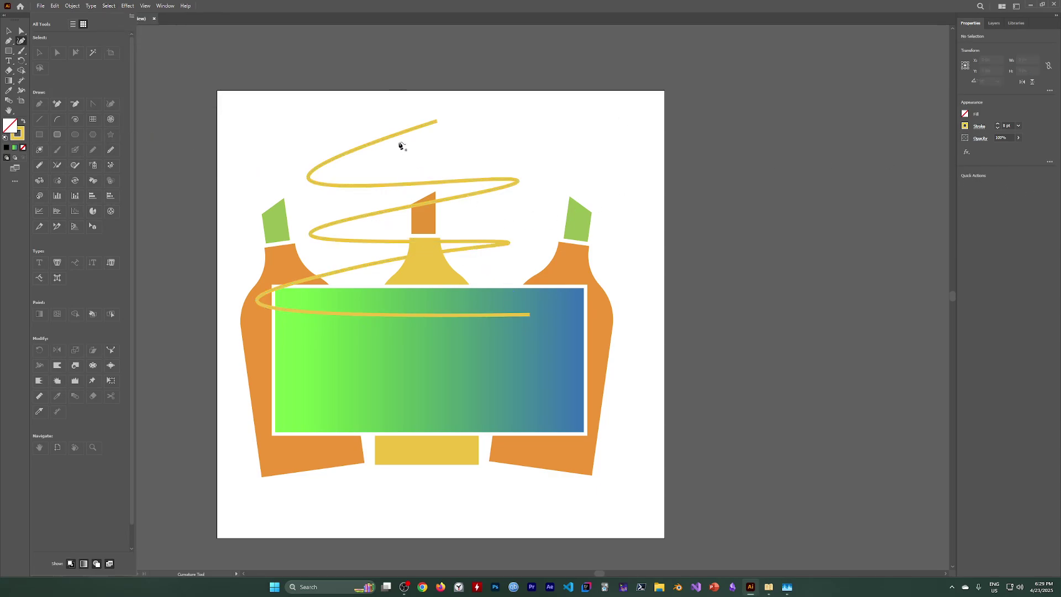
Send the scribble to the back and move it about 8 px left and 182 px down behind the rectangle
click(10, 32)
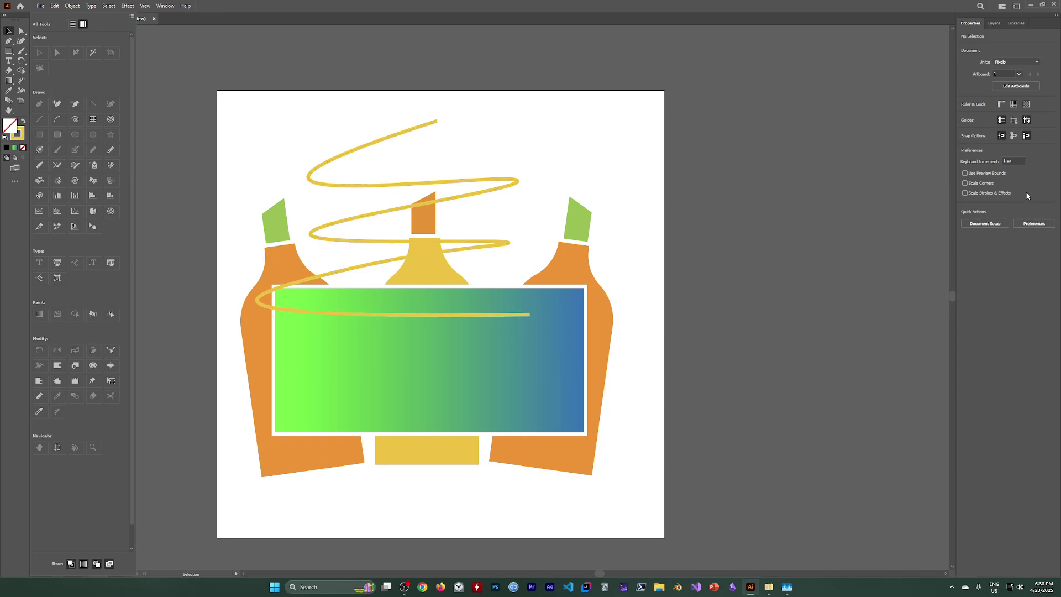
click(402, 135)
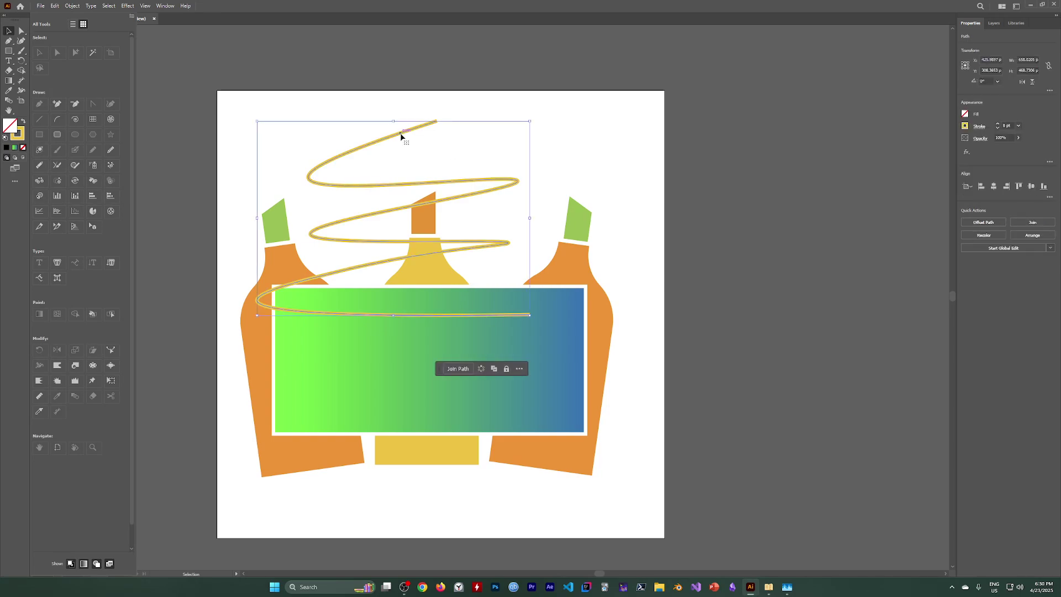
click(1045, 237)
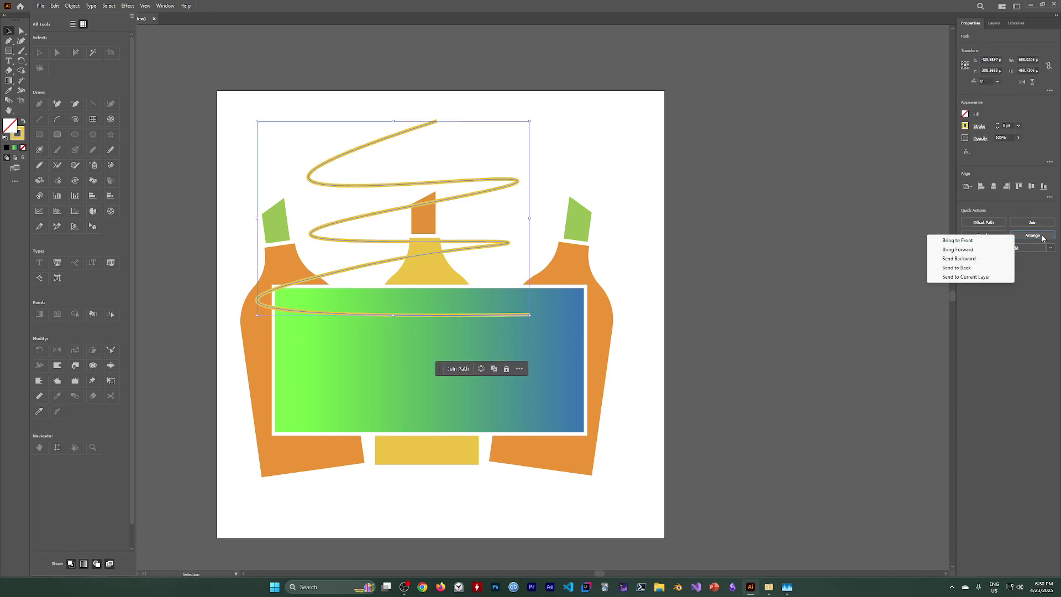
click(968, 267)
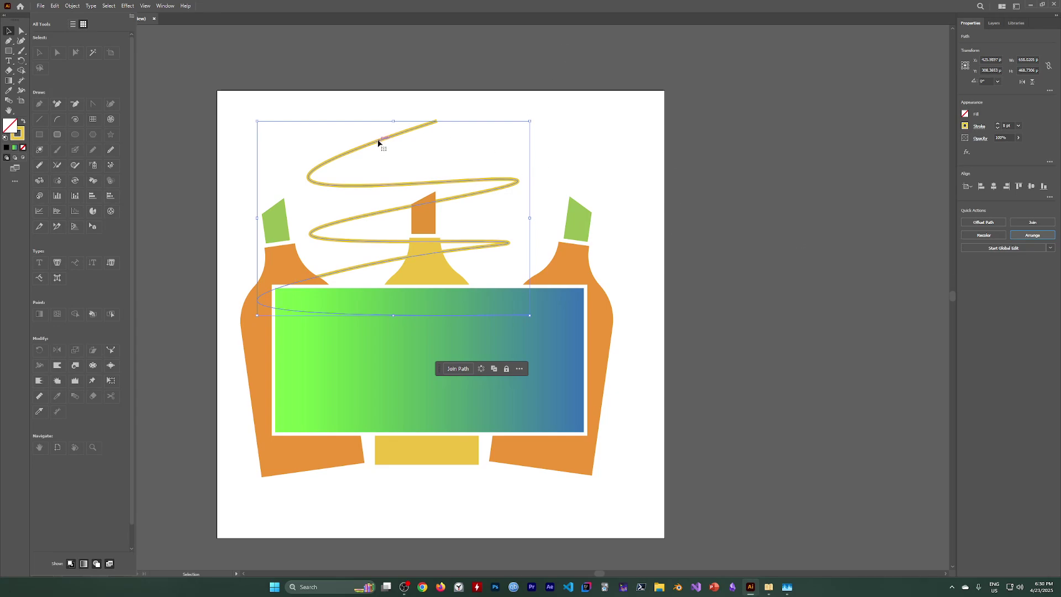
drag(380, 142, 375, 217)
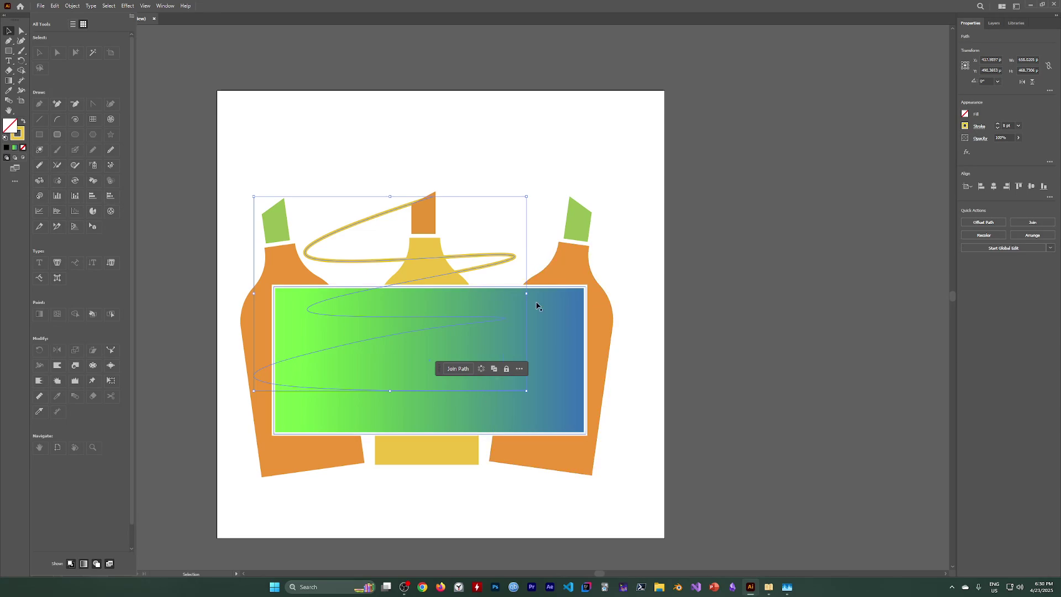
click(404, 587)
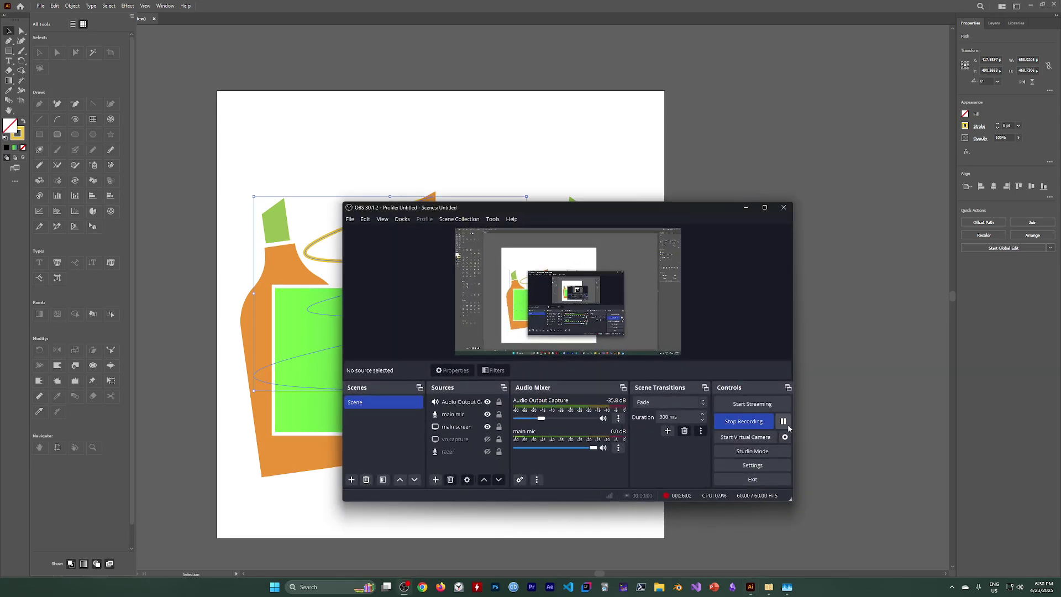
click(752, 209)
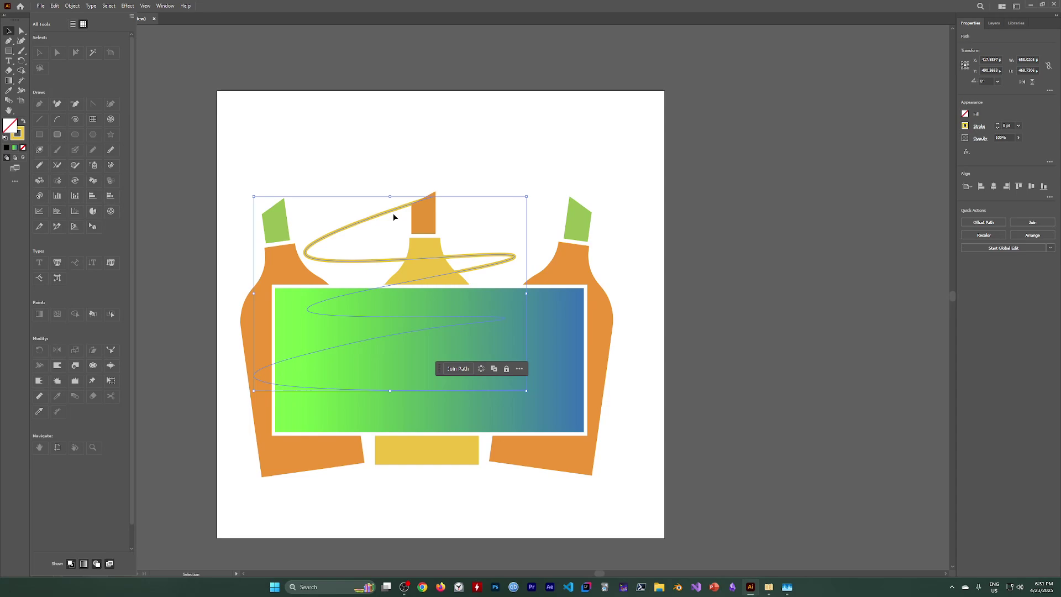
Show the brushes and load the Artistic_Ink brush library
click(165, 6)
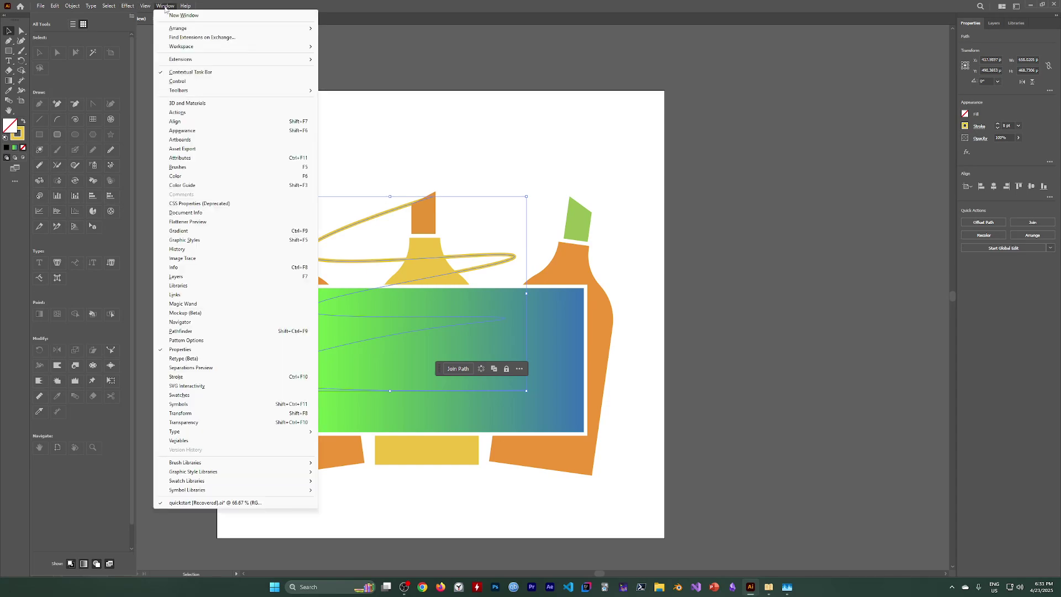
click(177, 167)
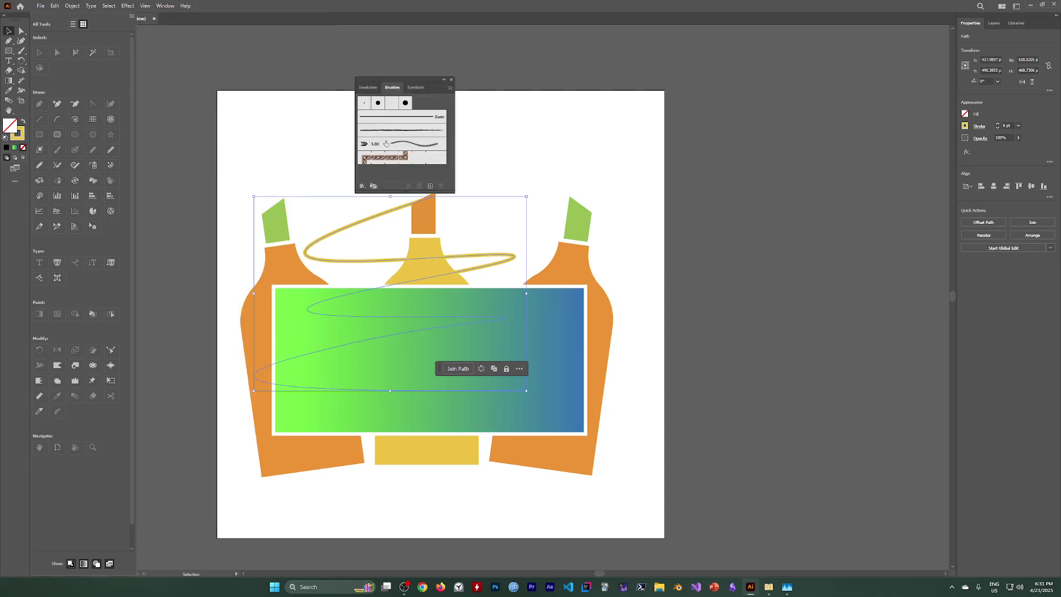
click(365, 88)
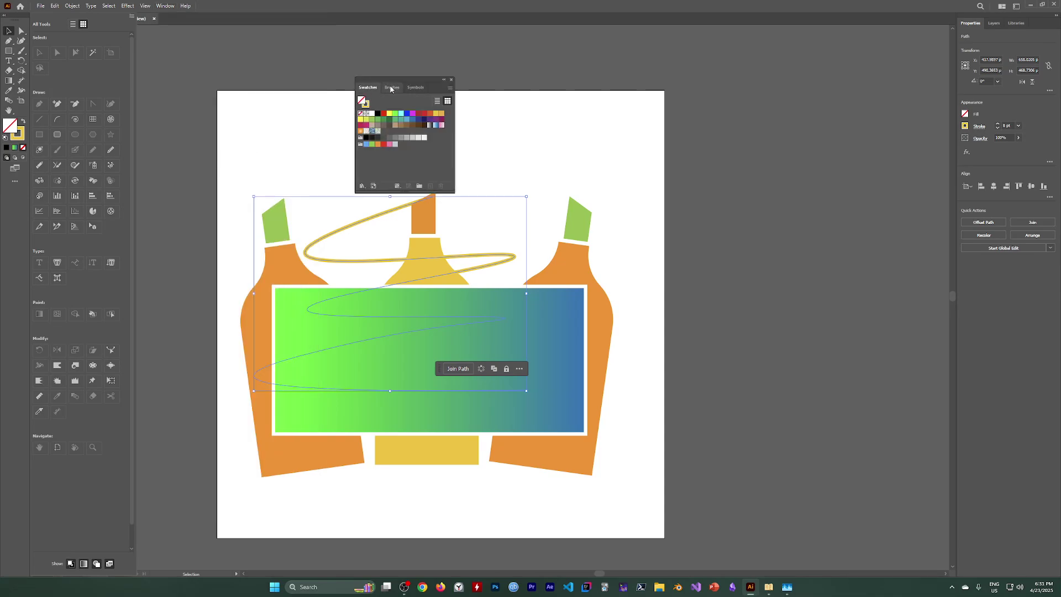
click(392, 87)
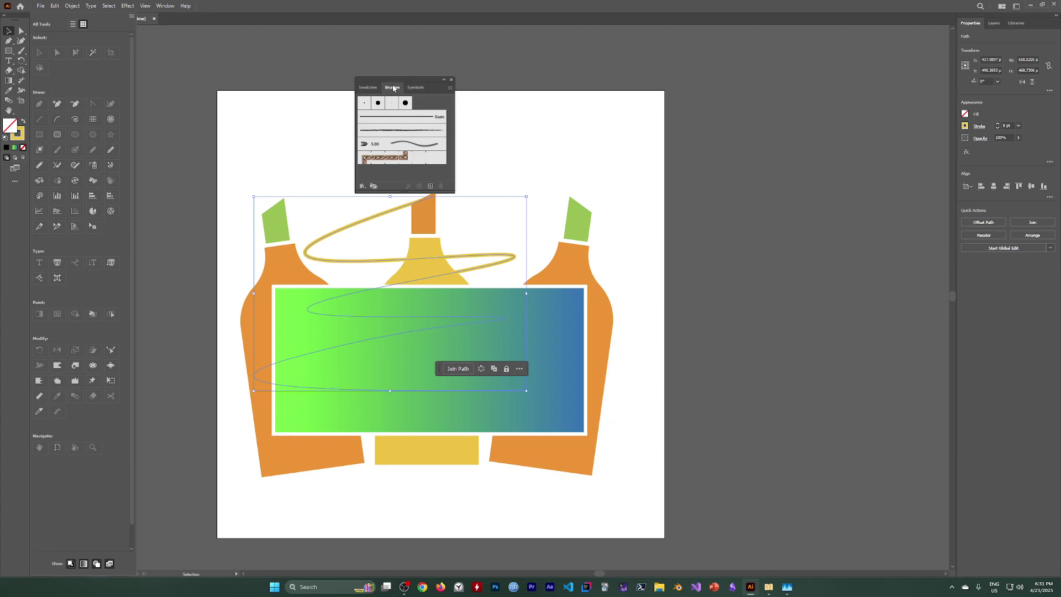
click(373, 186)
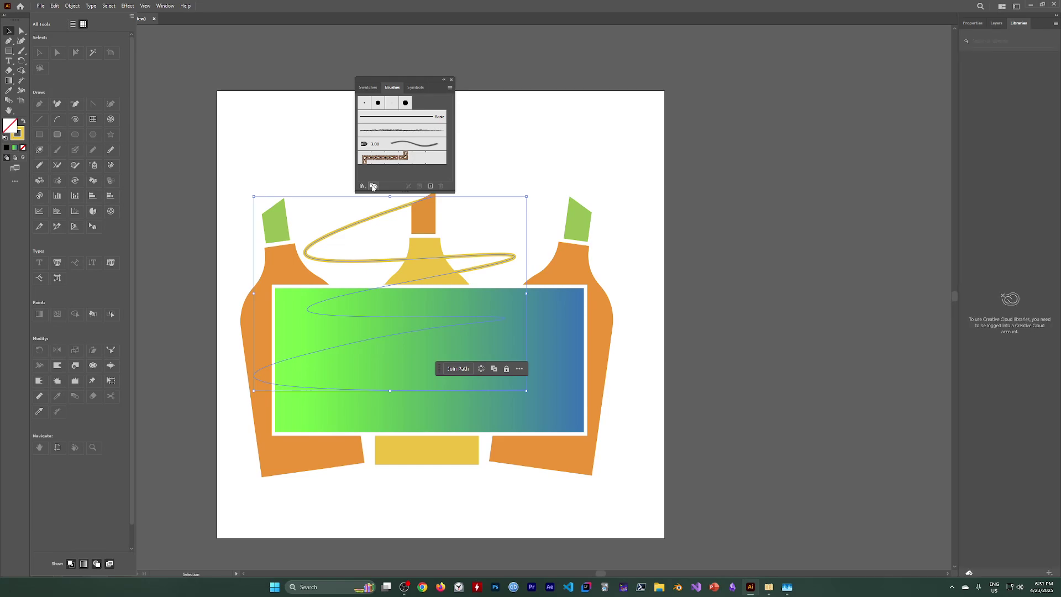
click(365, 186)
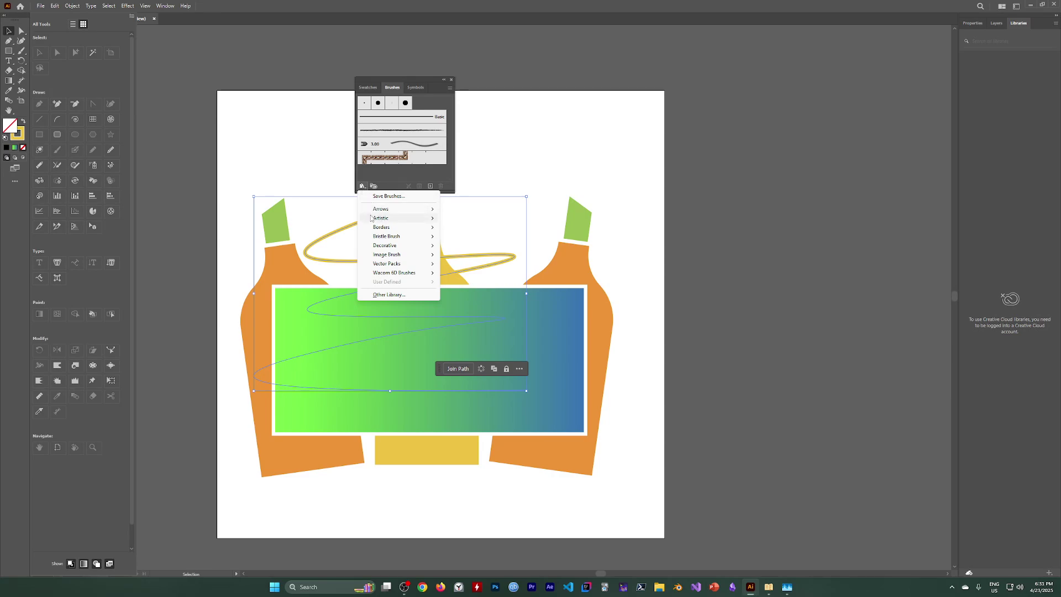
mouse_move(371, 219)
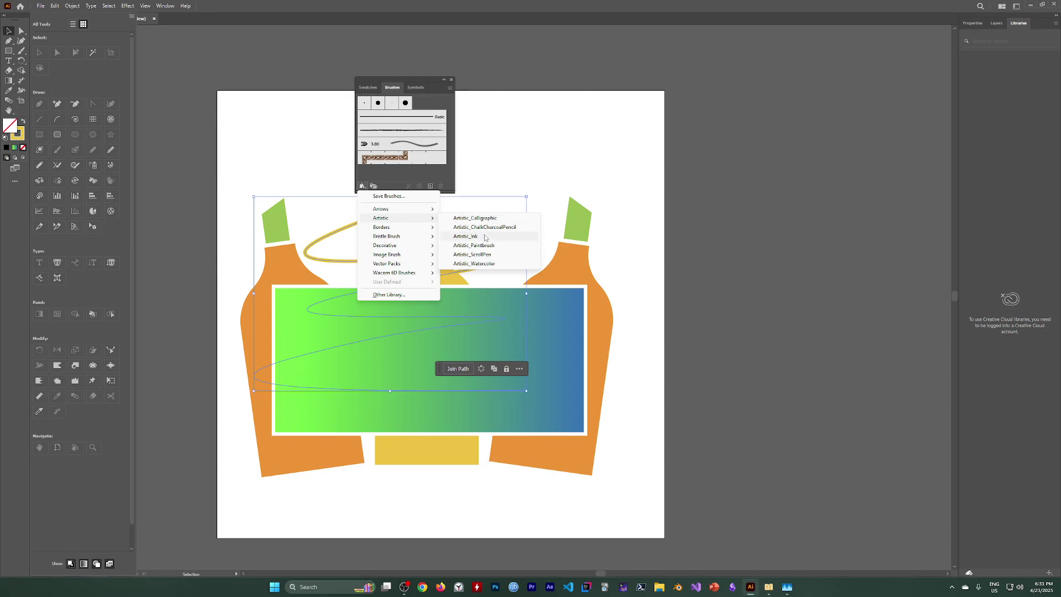
click(466, 236)
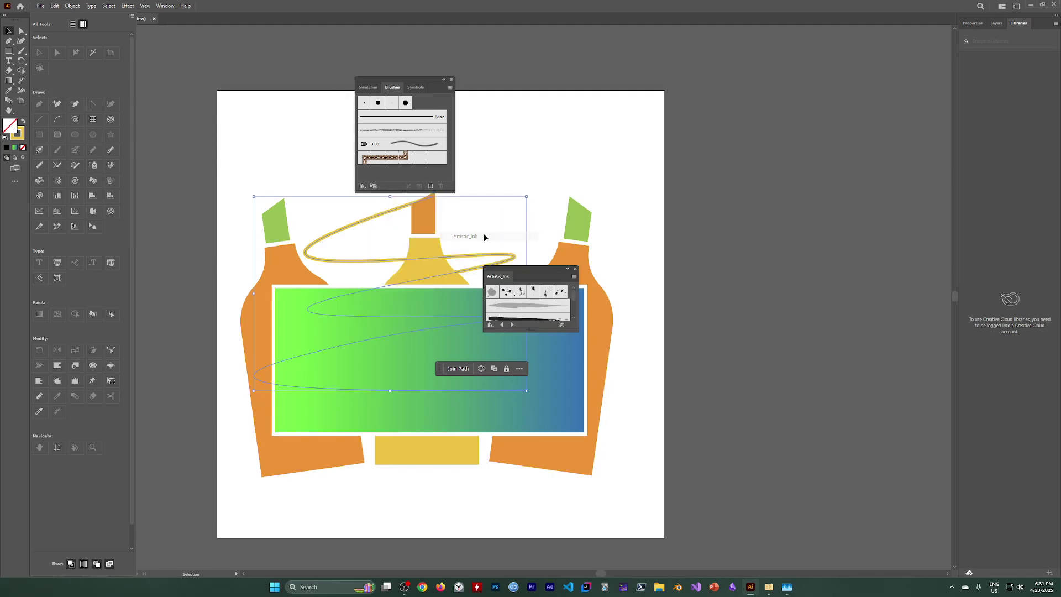
Try several Artistic_Ink art brushes on the scribble, including Dry Ink 2, and settle on the dark tapered stroke with a blobbed start
click(506, 308)
scroll(514, 304, down, 5)
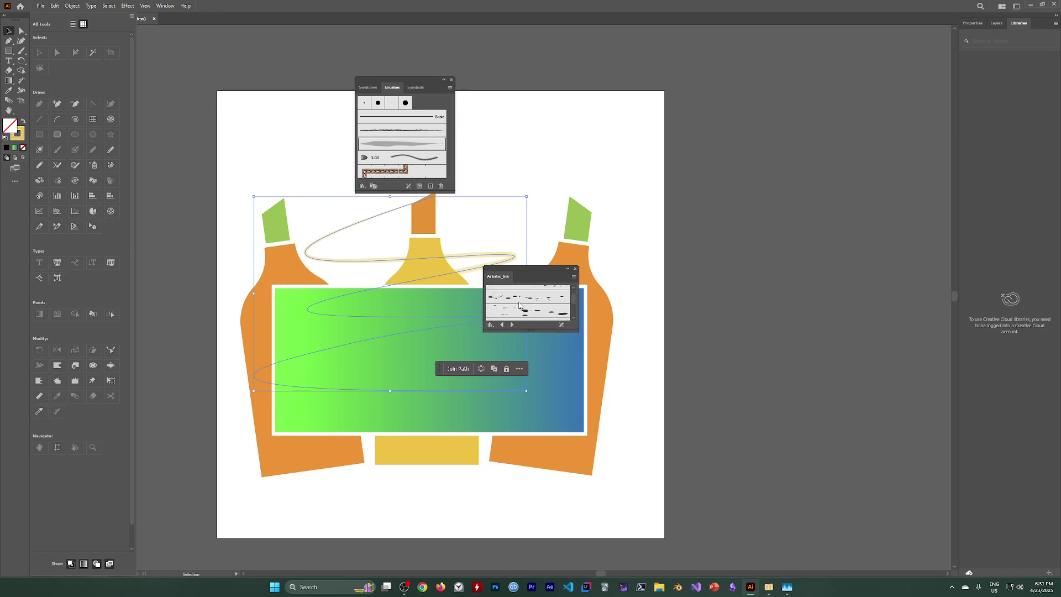
scroll(518, 299, down, 2)
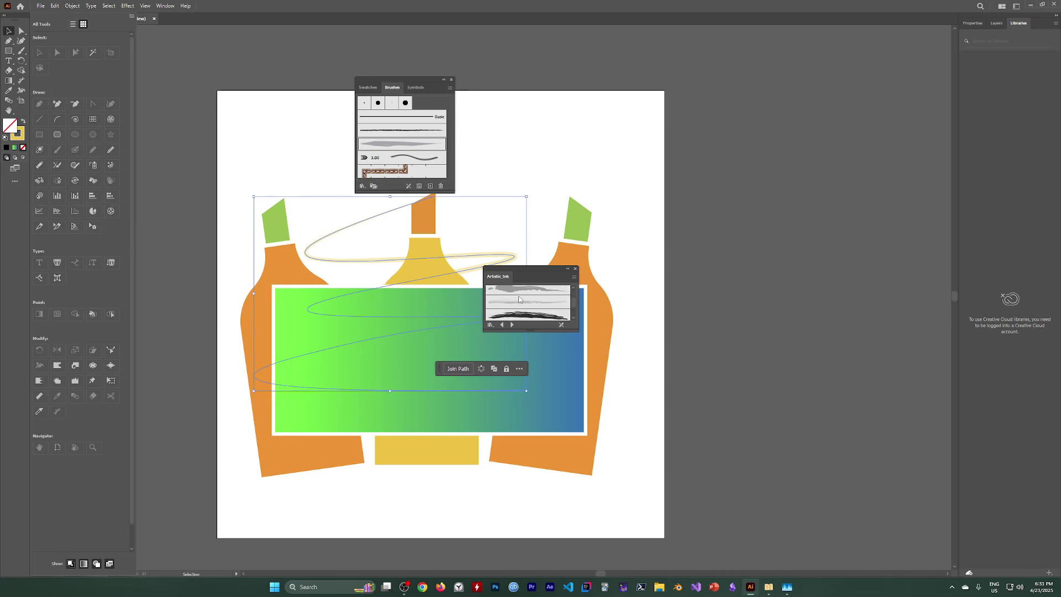
scroll(531, 301, down, 2)
click(529, 295)
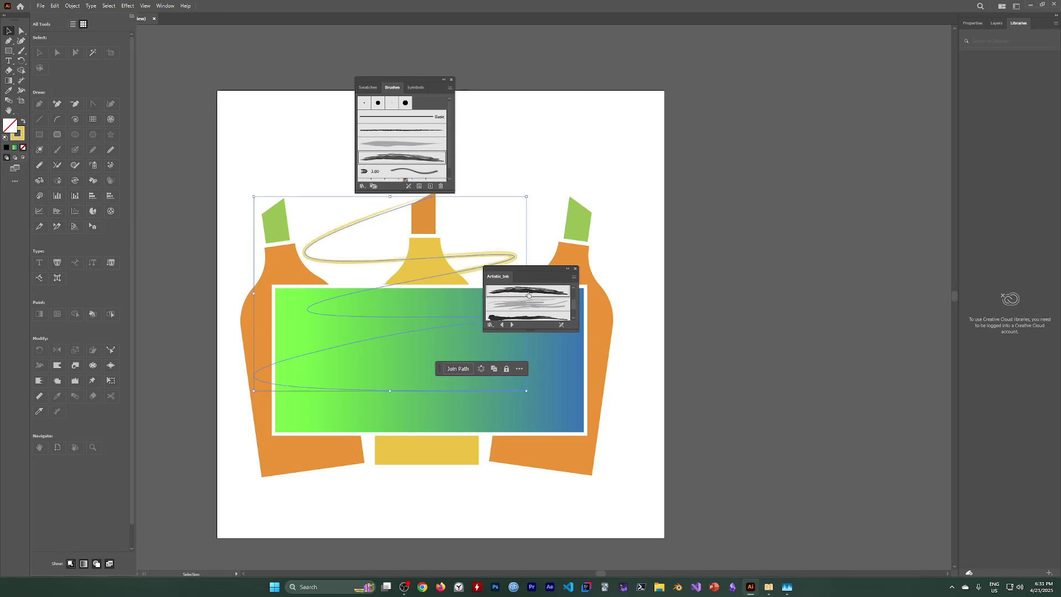
click(528, 305)
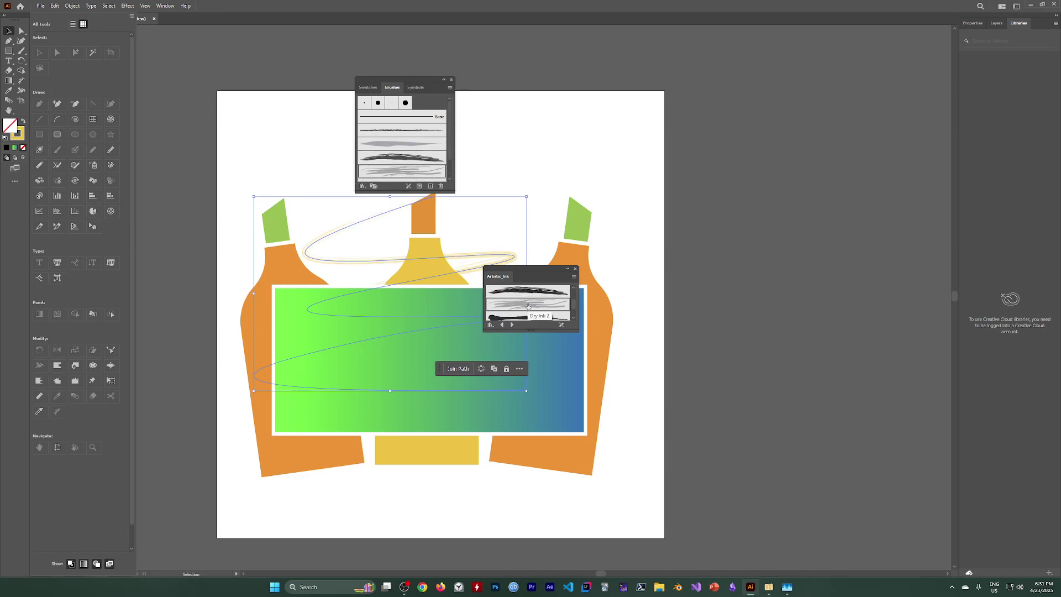
click(521, 296)
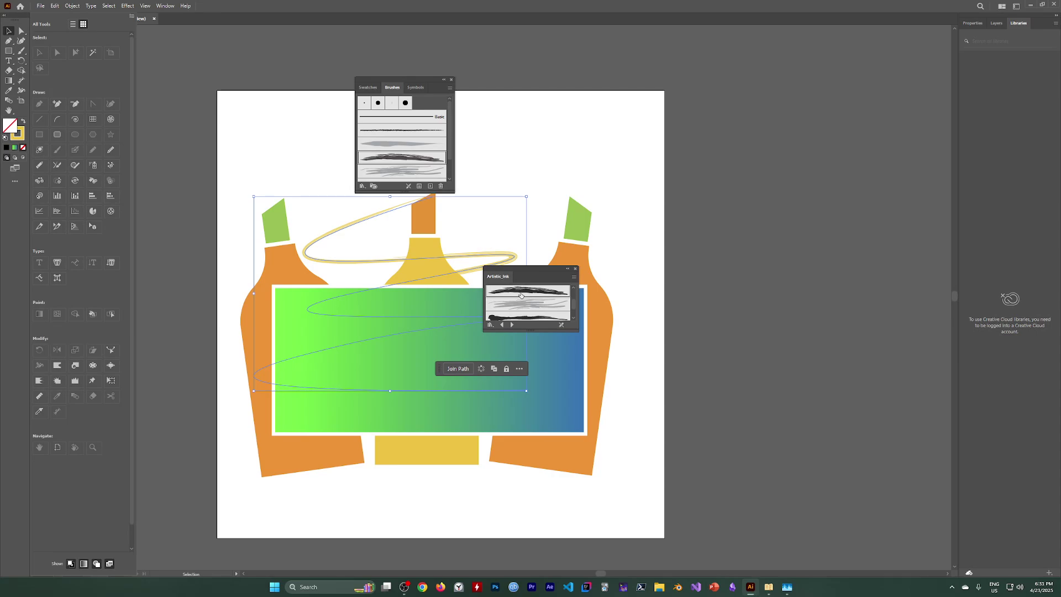
click(523, 299)
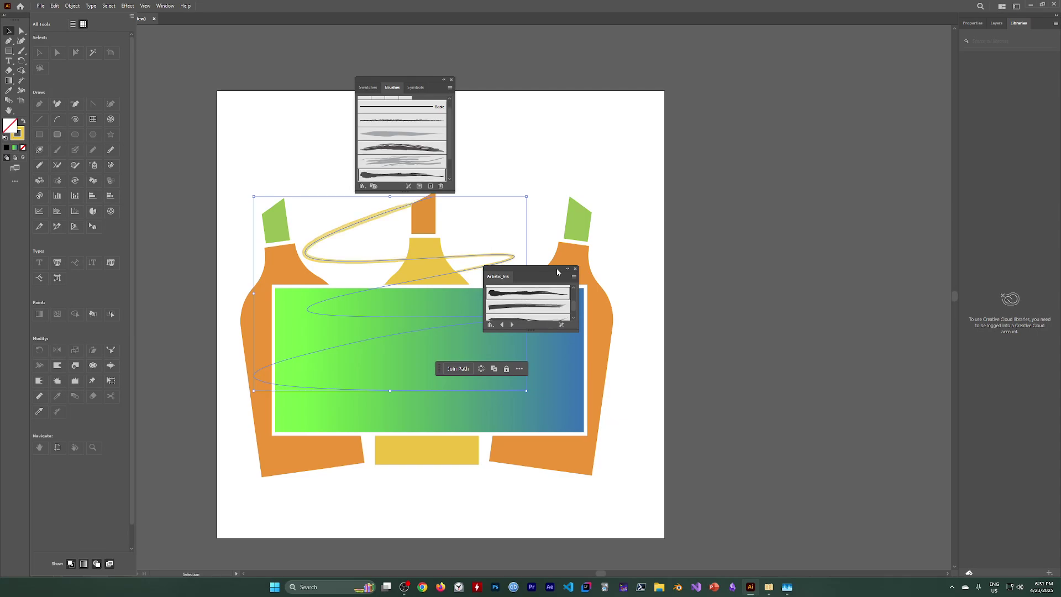
Close the Artistic_Ink and Brushes panels and show the scribble's properties
click(575, 270)
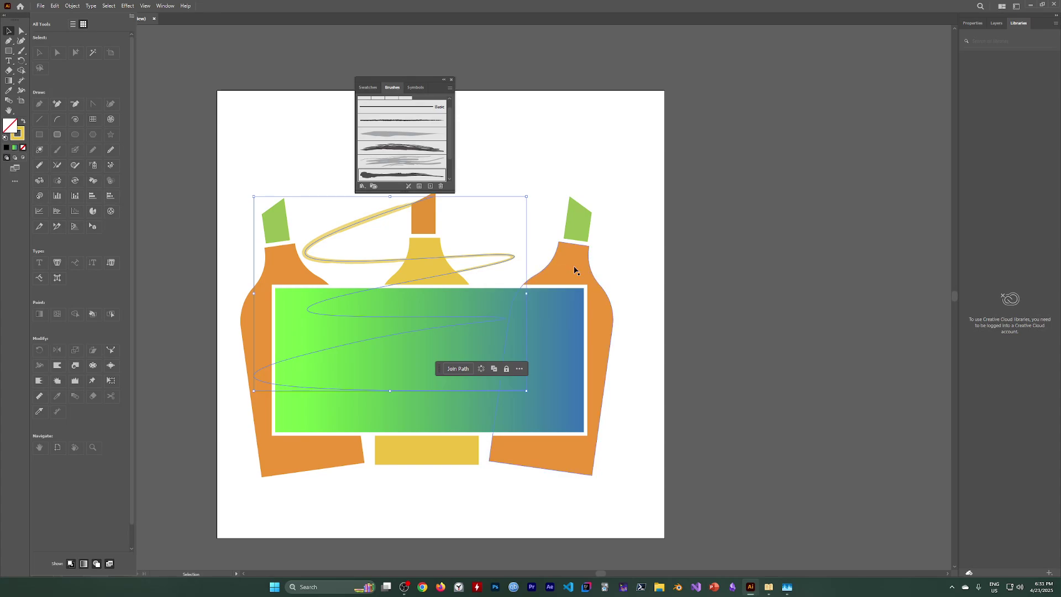
click(453, 81)
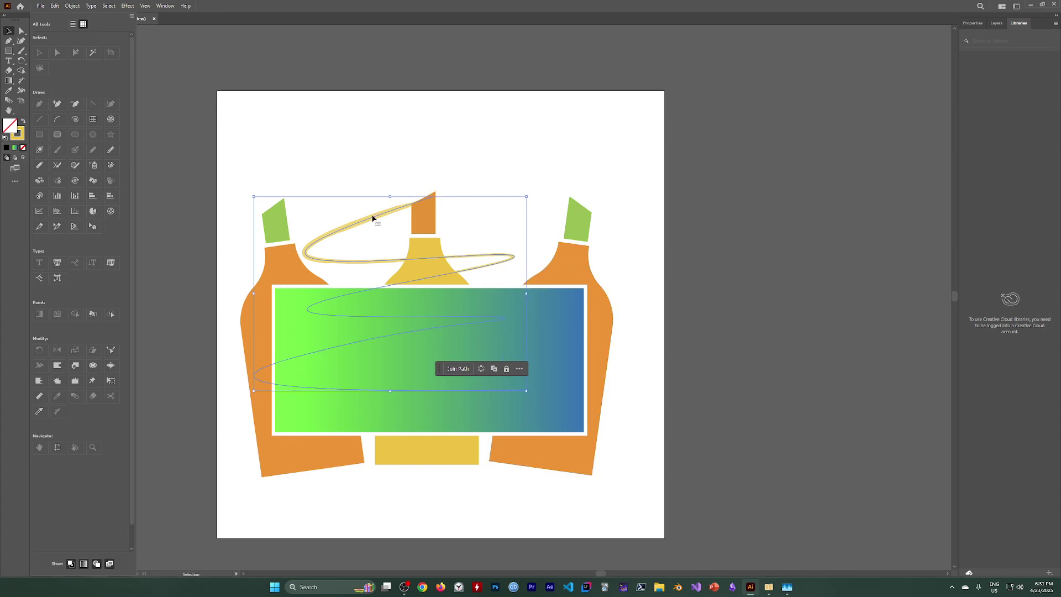
click(971, 23)
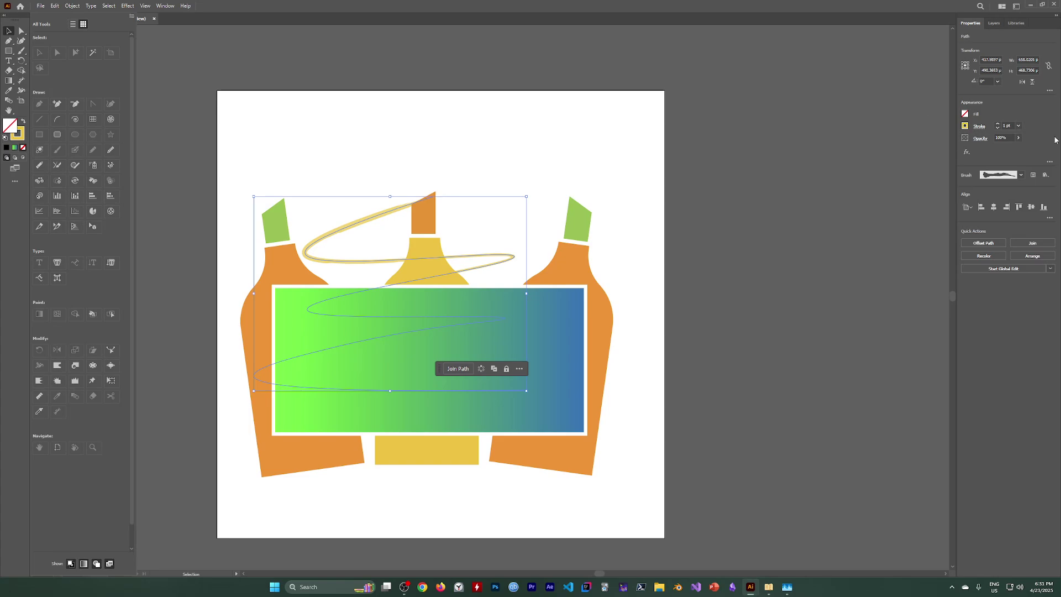
Set the scribble's stroke weight to 5 pt and move it about 15 px up and 15 px to the right
click(998, 125)
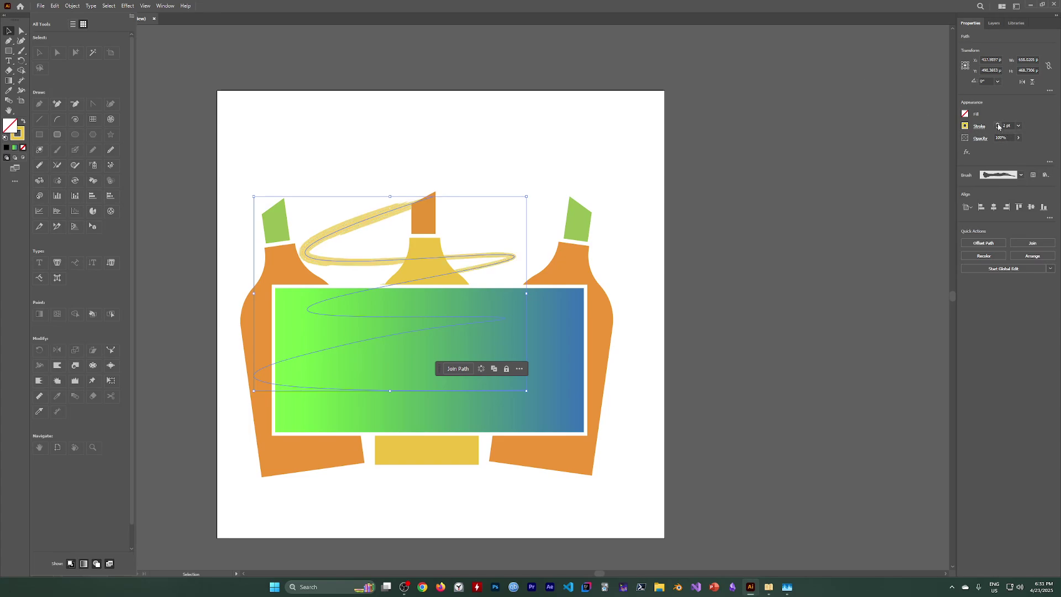
click(999, 125)
click(998, 125)
click(999, 125)
click(998, 125)
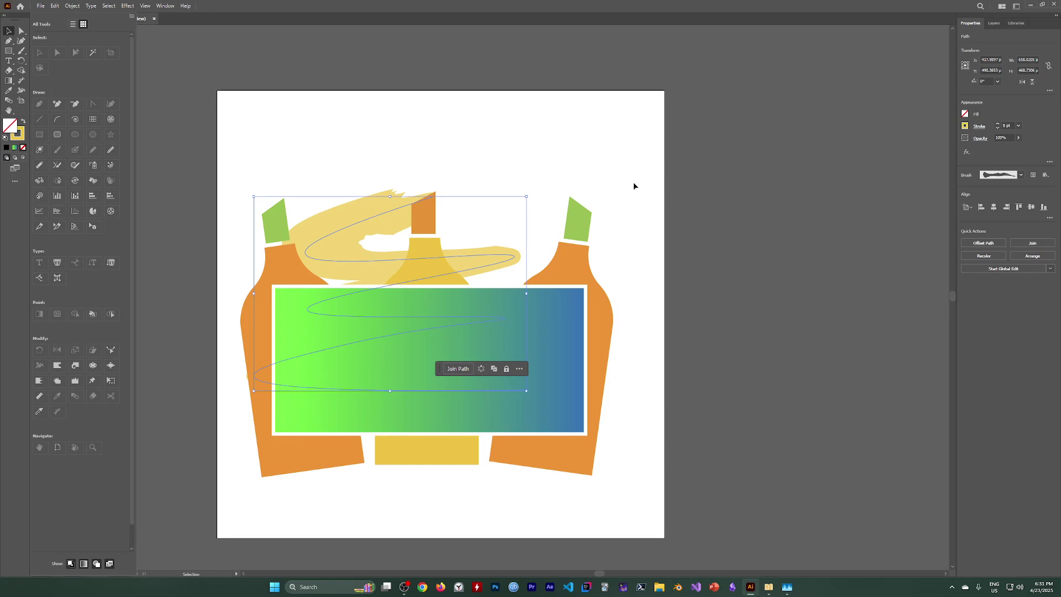
click(998, 129)
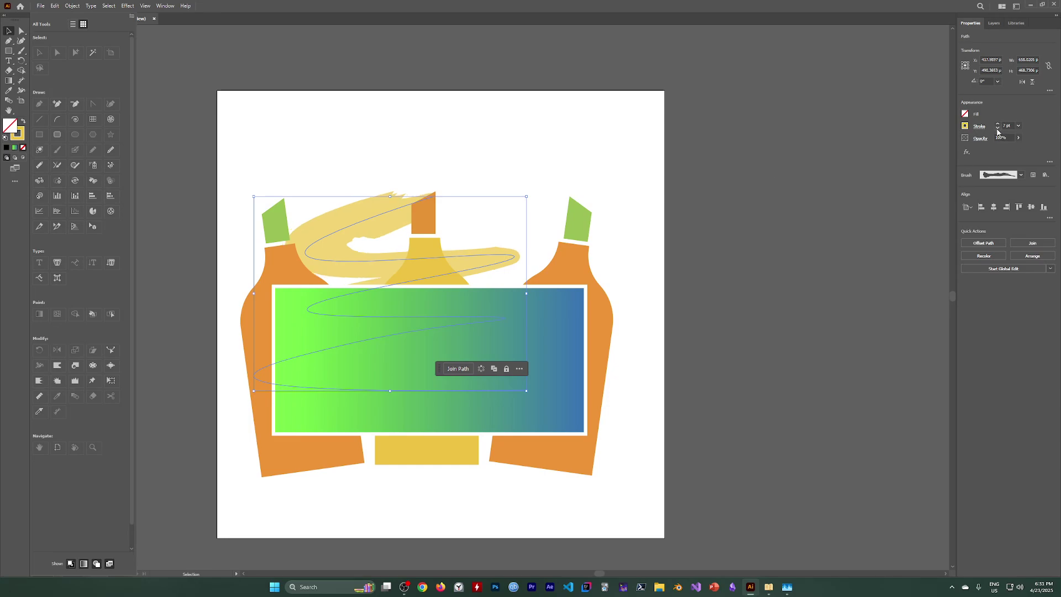
click(998, 128)
click(998, 128)
drag(383, 211, 390, 204)
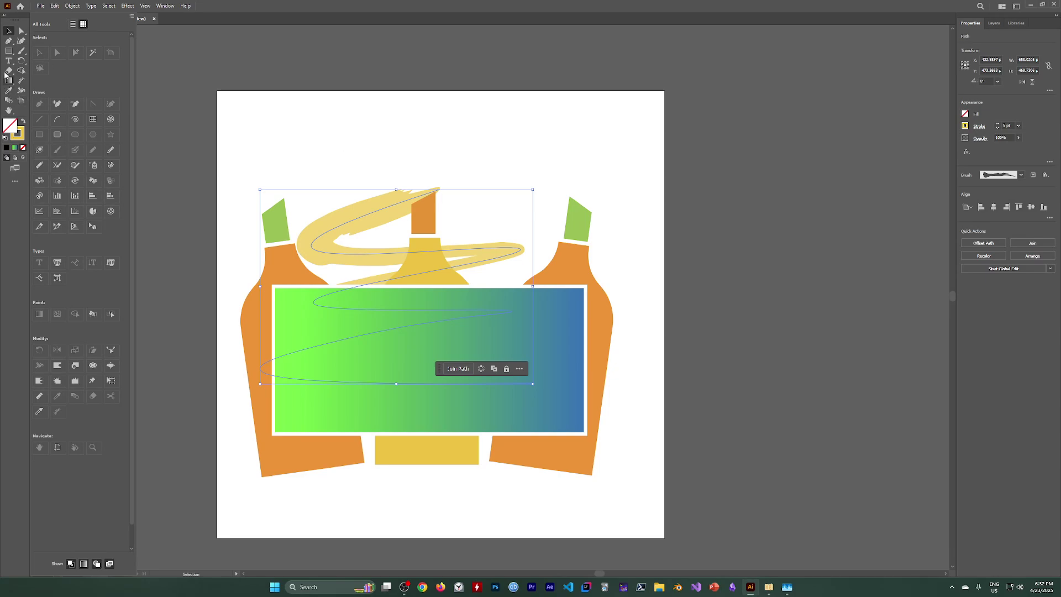
Draw a horizontal Pen tool line about 227 px long above the scribble and delete it
click(10, 41)
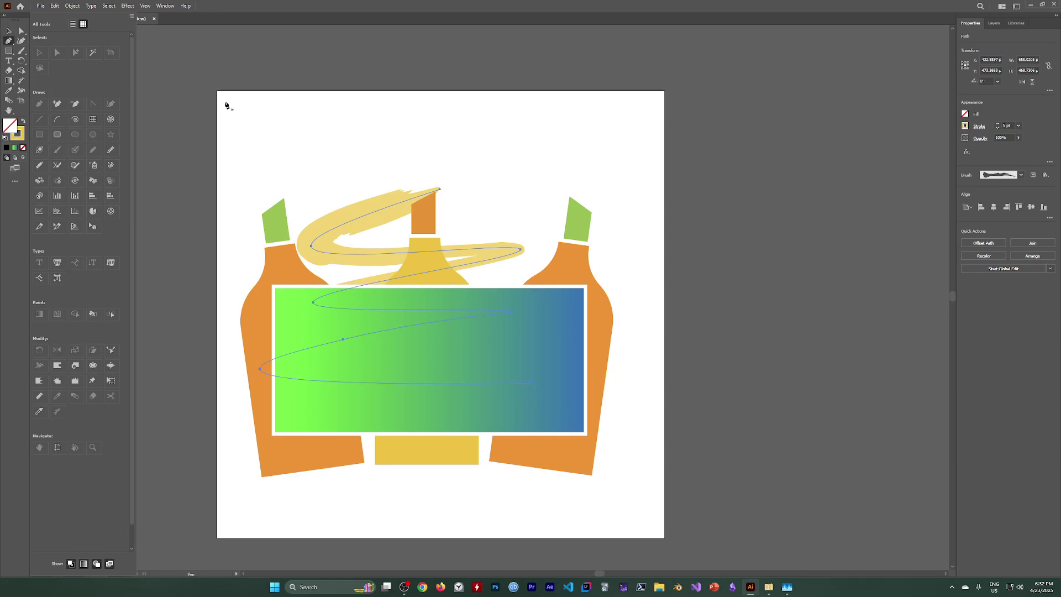
click(289, 126)
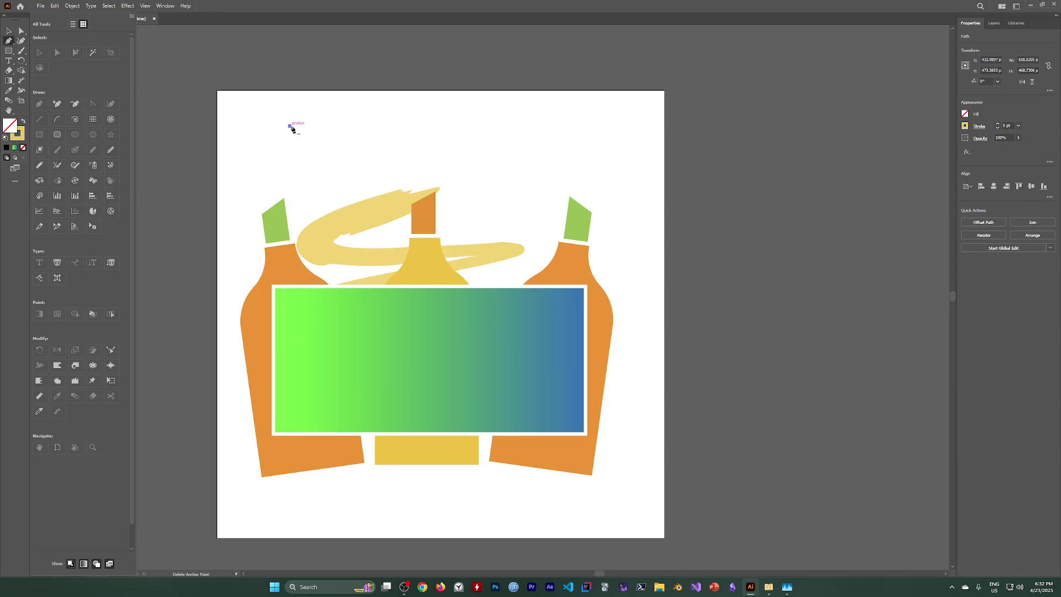
click(384, 126)
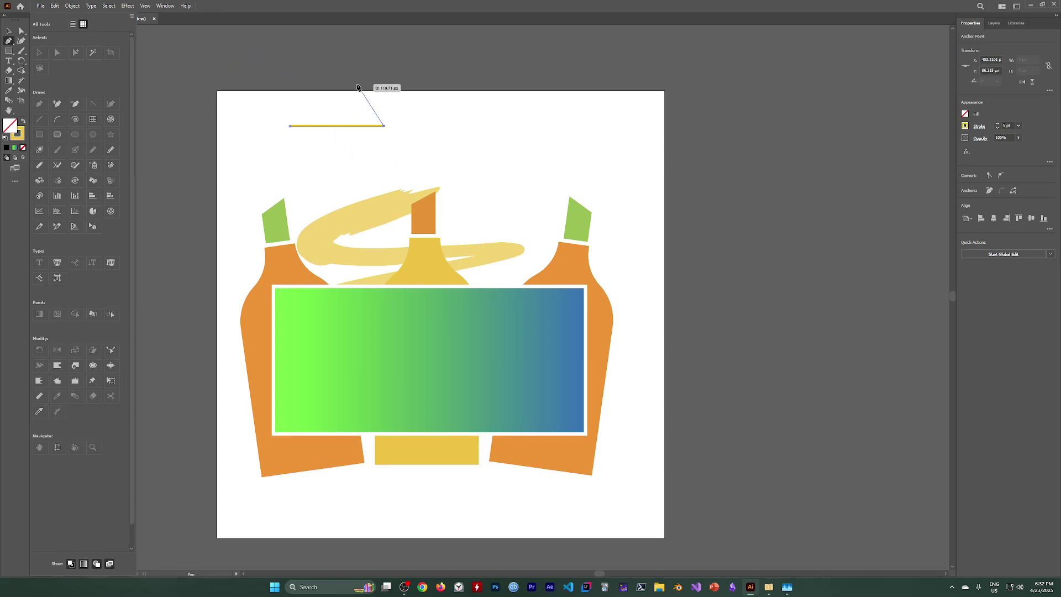
key(Escape)
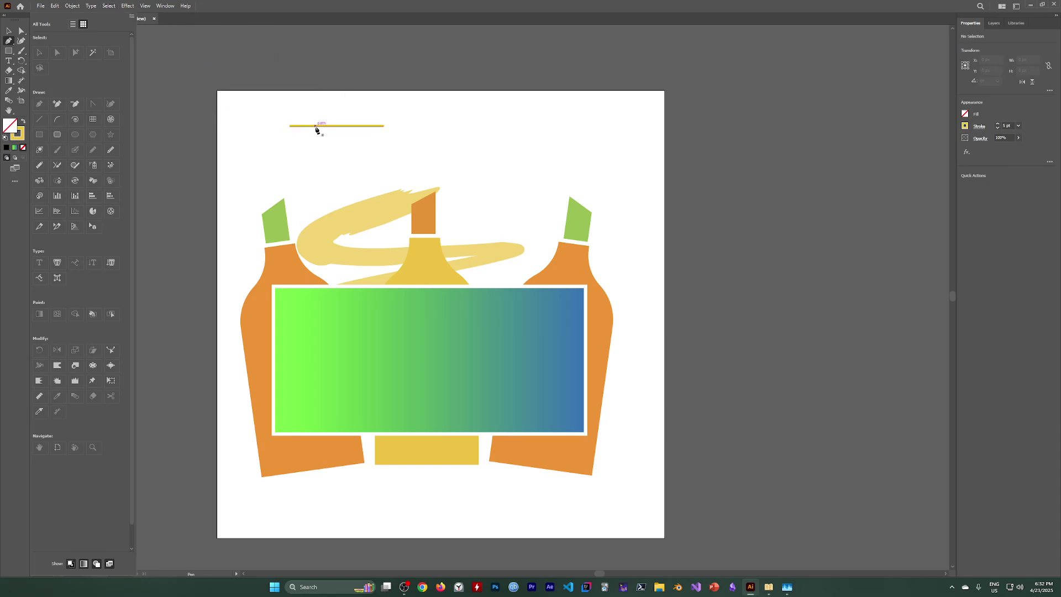
key(a)
click(325, 126)
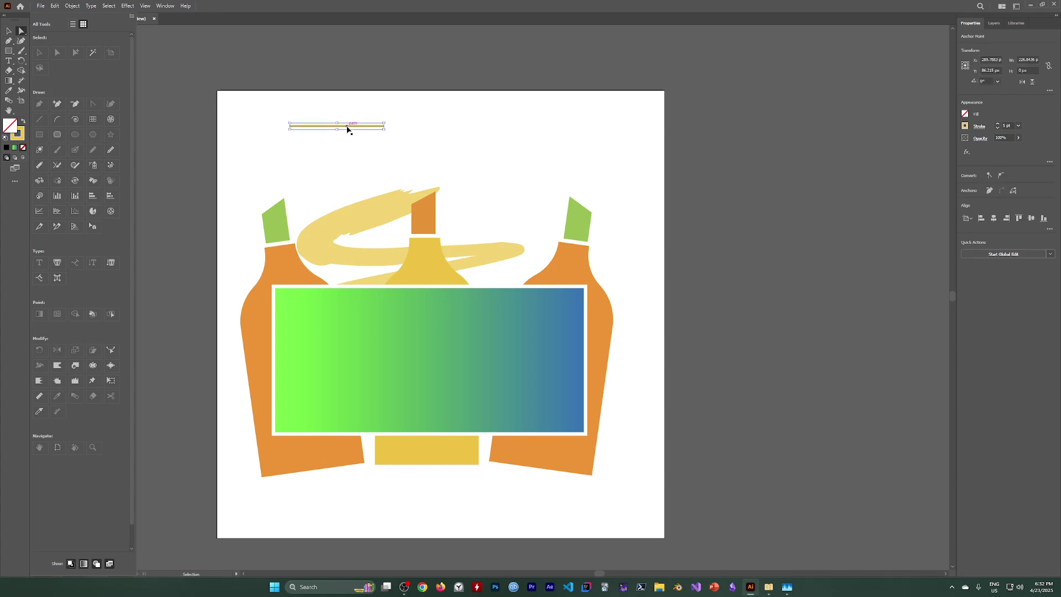
key(Delete)
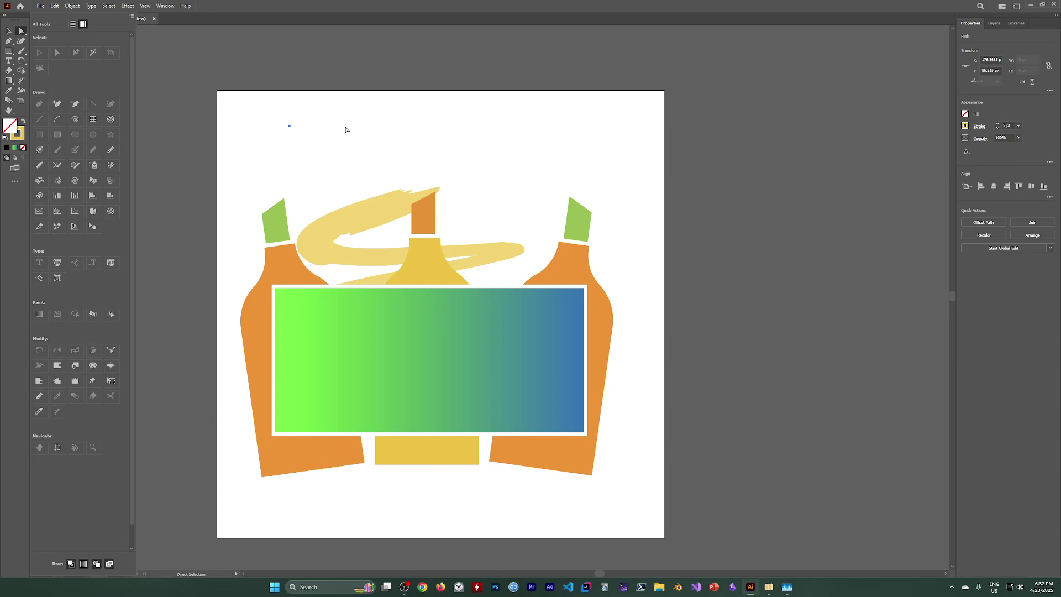
key(ctrl+y)
key(ctrl+y)
Draw a horizontal Pen tool line about 186 px long above the scribble and deselect it
key(p)
click(335, 128)
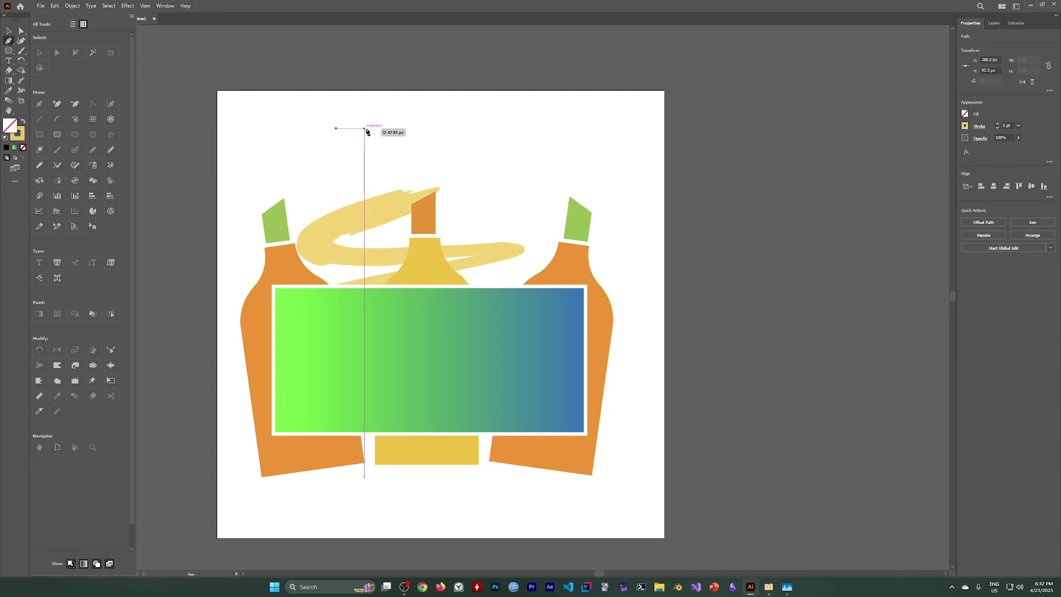
click(414, 128)
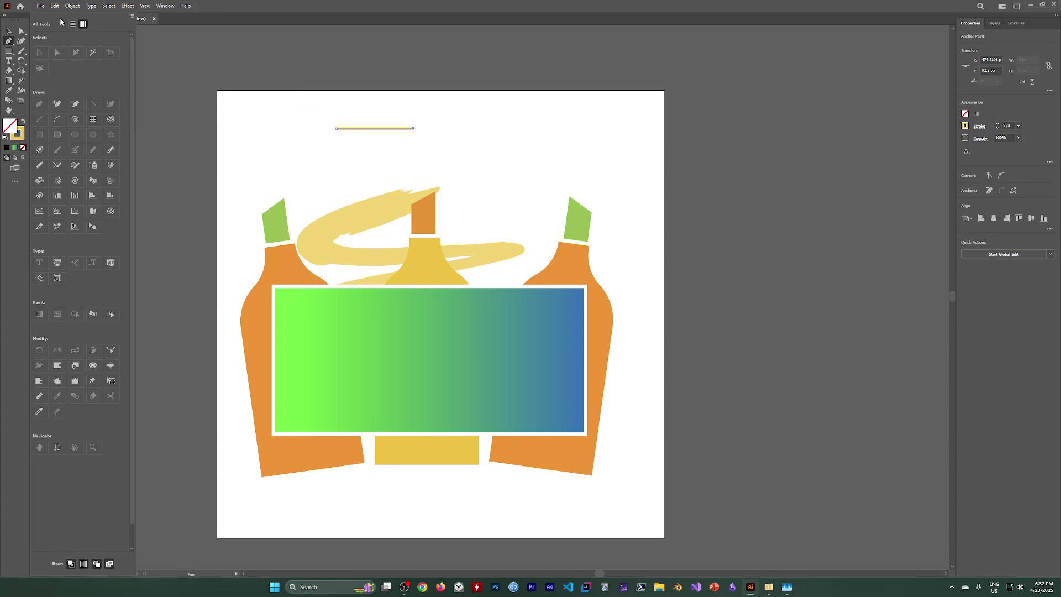
click(109, 6)
click(125, 36)
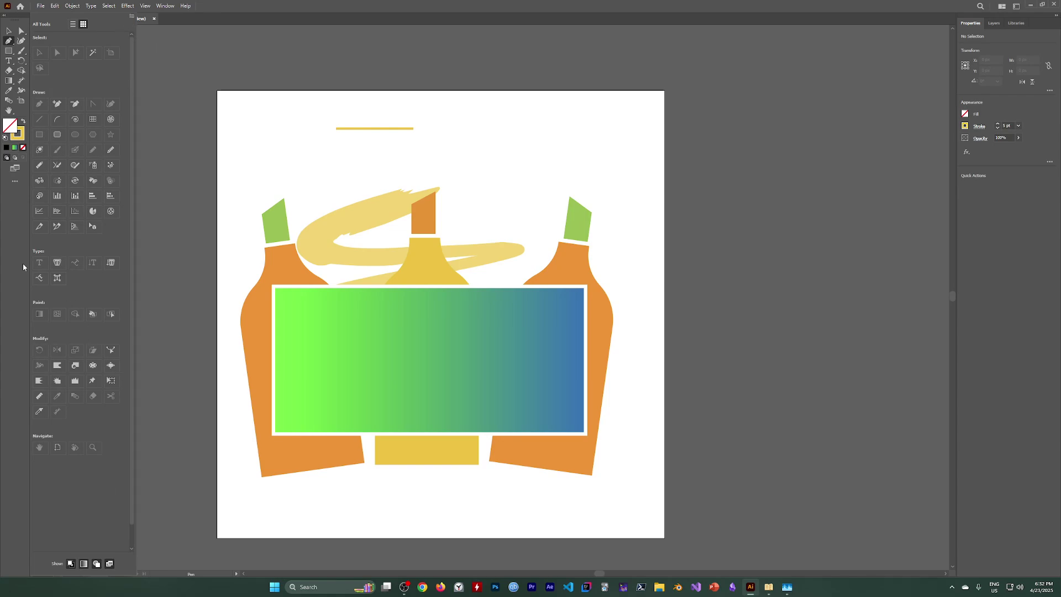
click(73, 24)
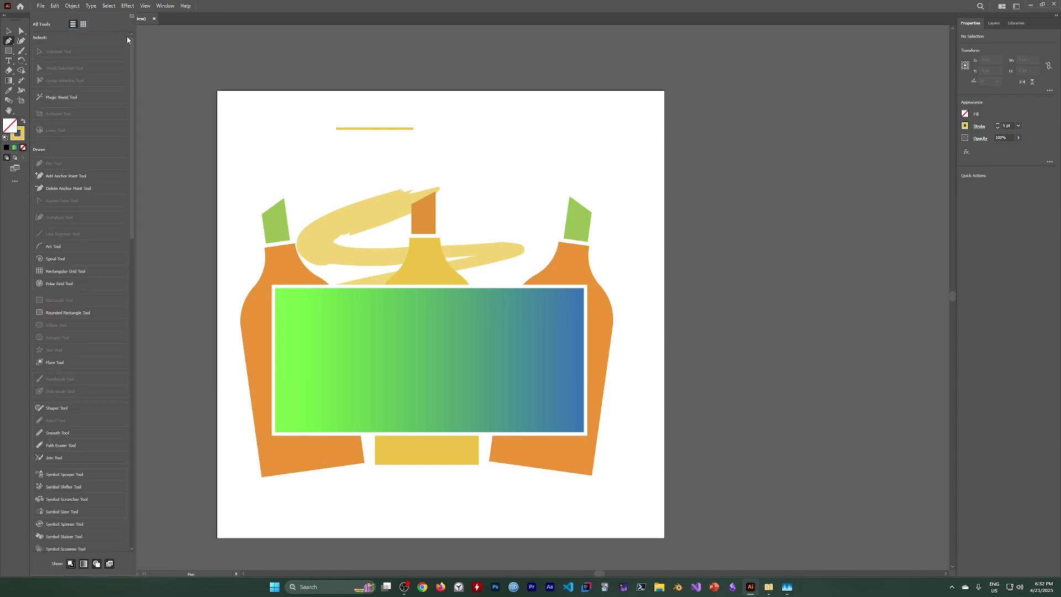
click(83, 24)
Relaunch Adobe Illustrator, minimize the e-book reader and open the recovered quickstart document
key(alt+Tab)
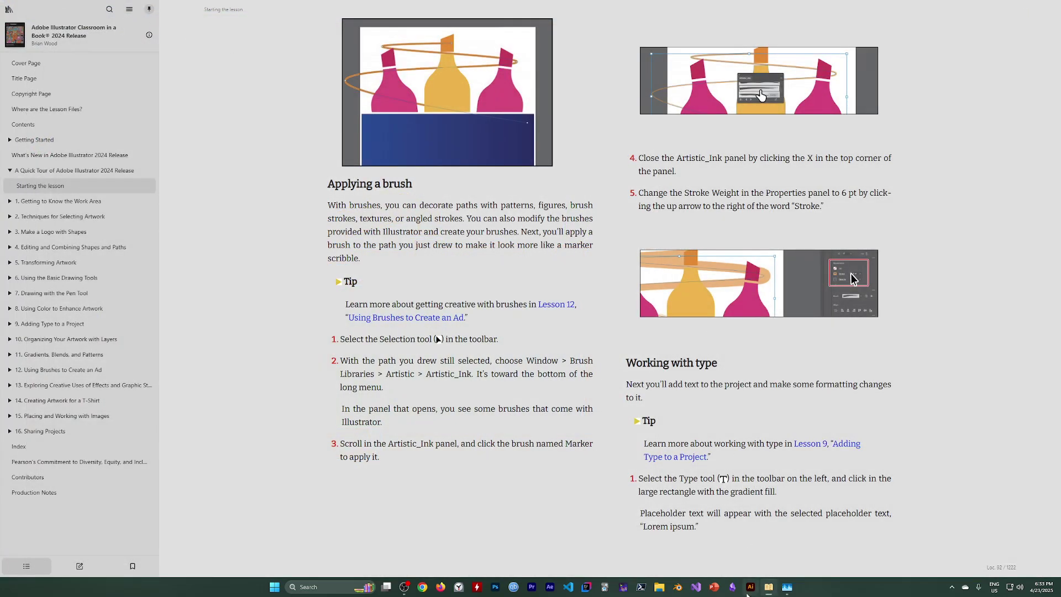
click(751, 588)
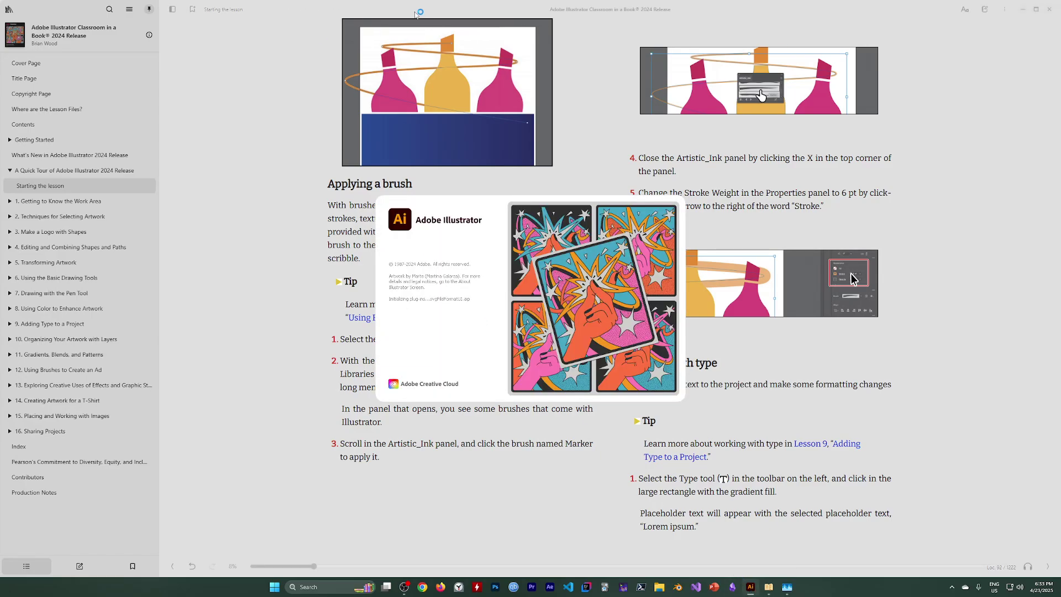
click(1023, 11)
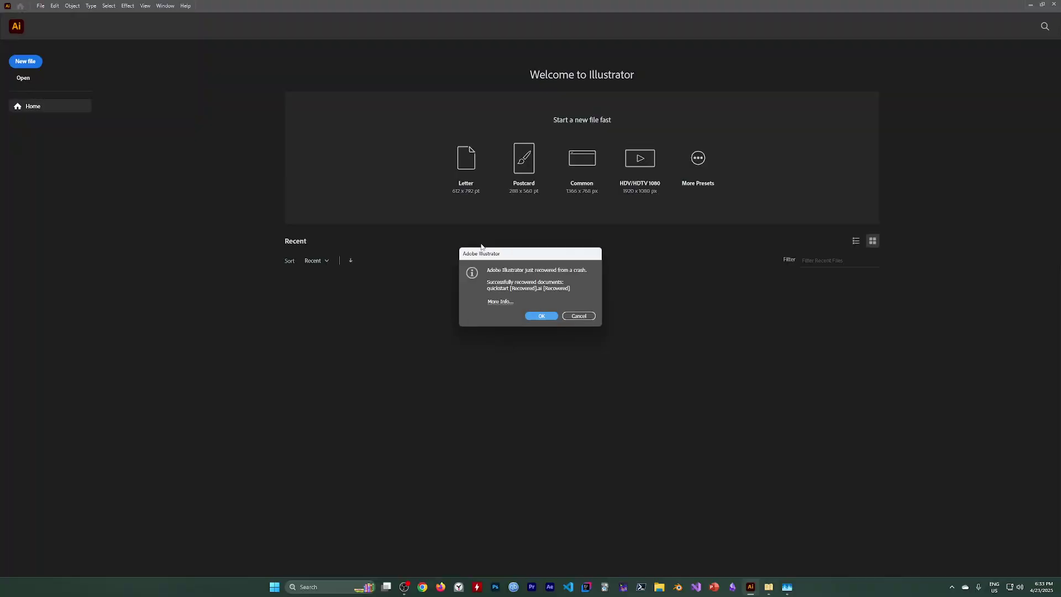
click(543, 316)
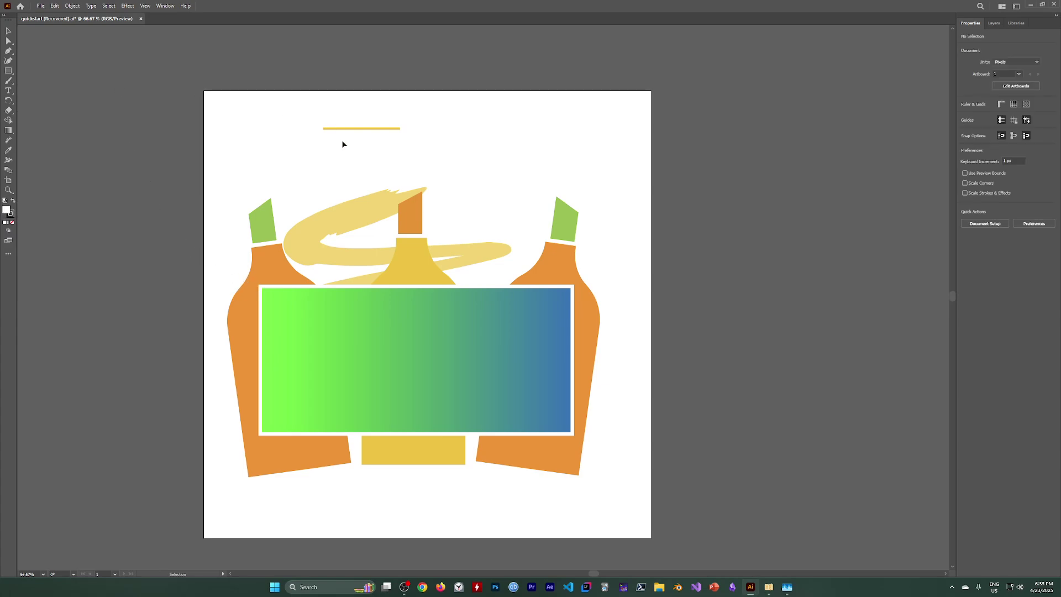
Try the dark charcoal-textured art brush on the horizontal line above the scribble, and remove the line
click(343, 129)
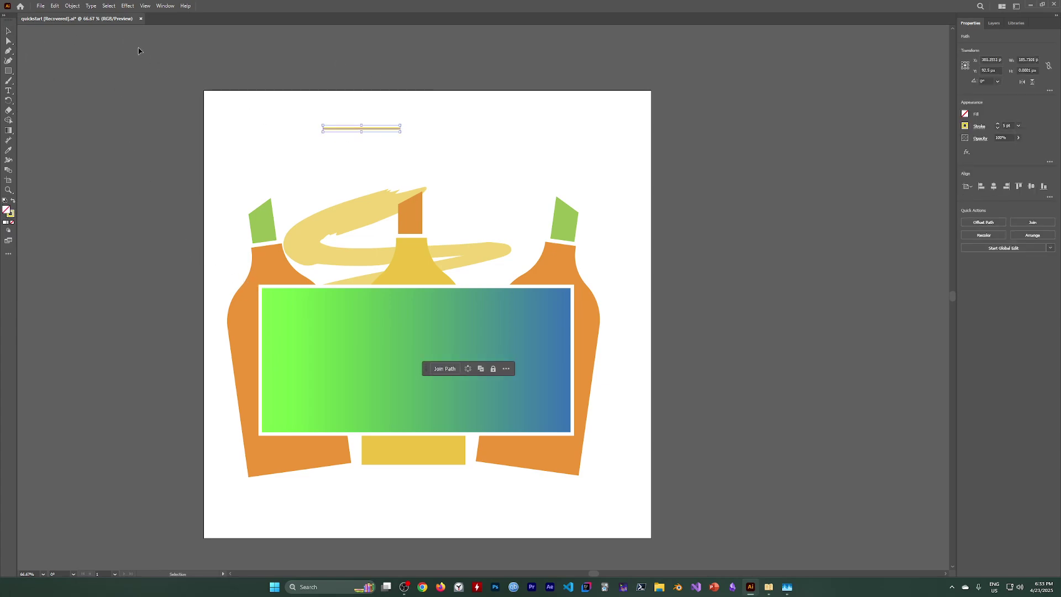
click(164, 6)
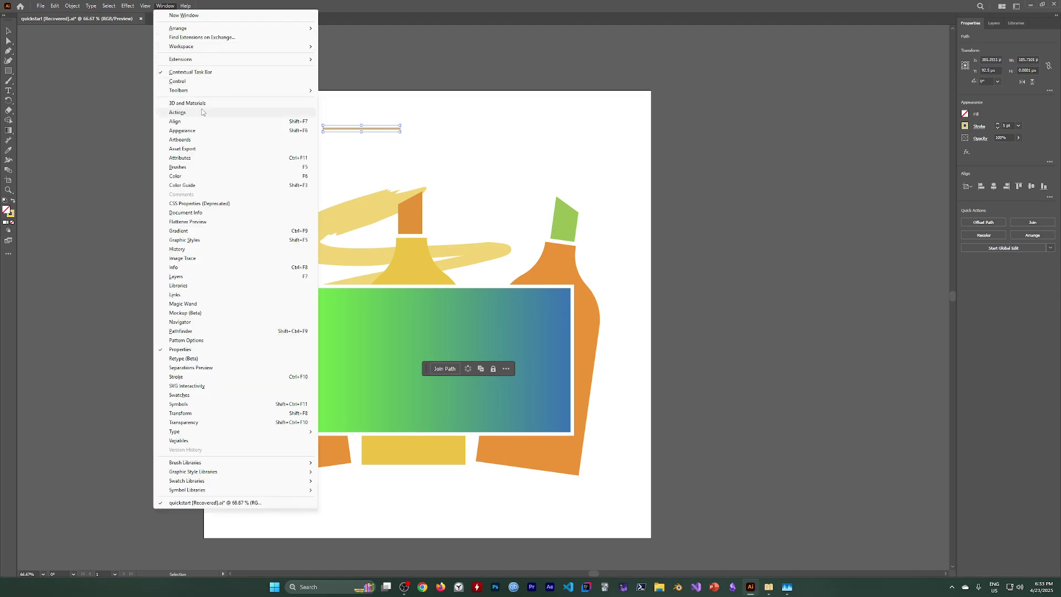
click(189, 169)
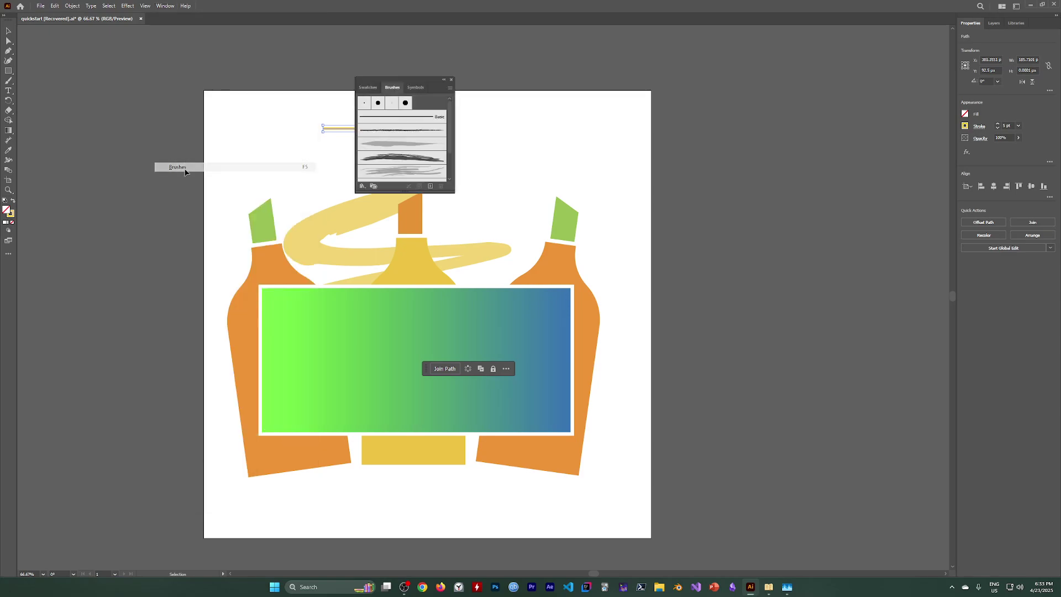
click(420, 162)
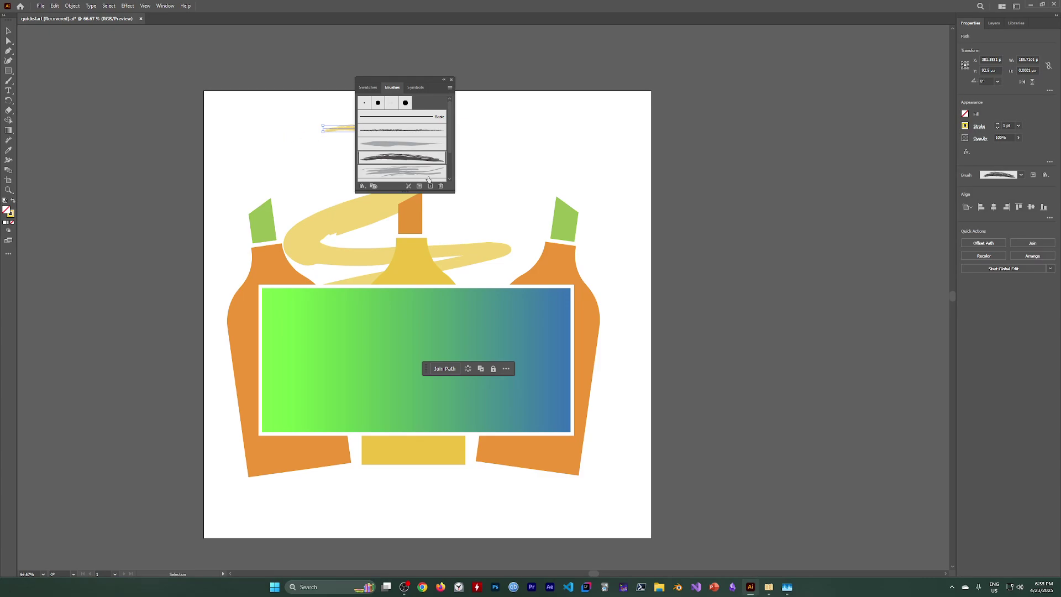
click(451, 82)
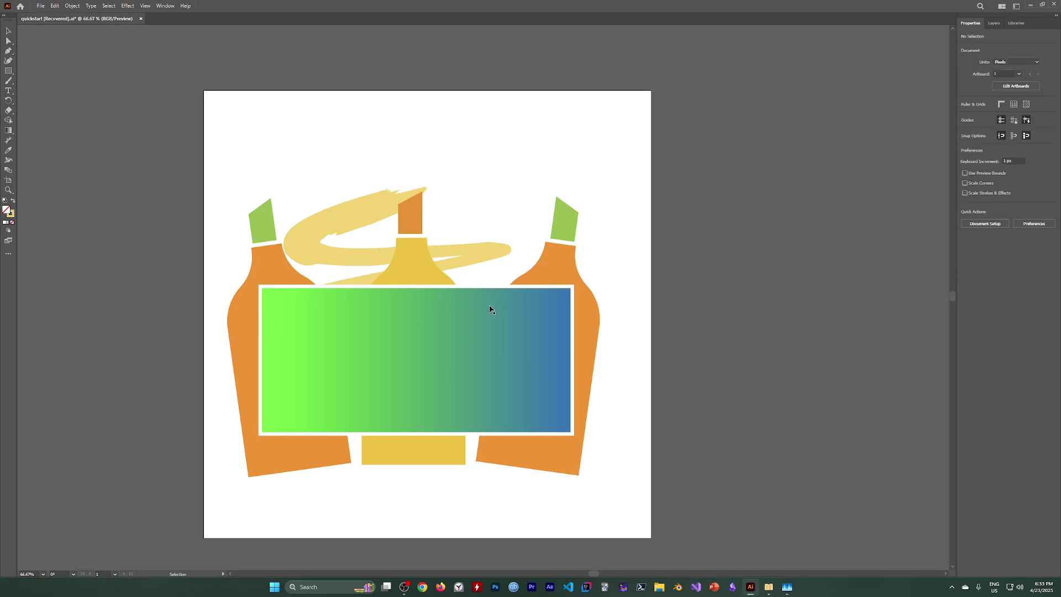
click(404, 587)
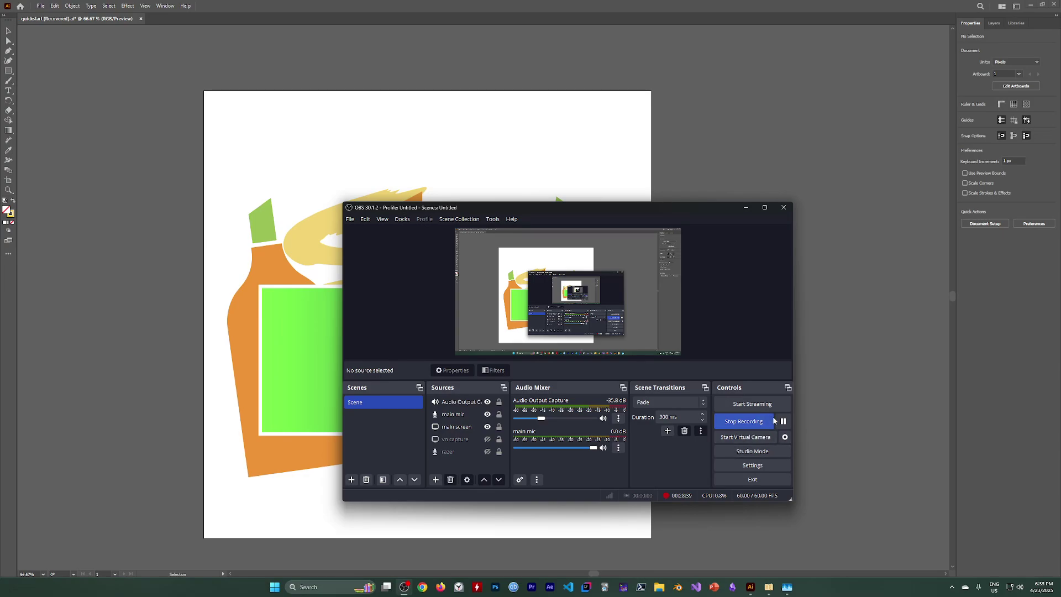
click(404, 587)
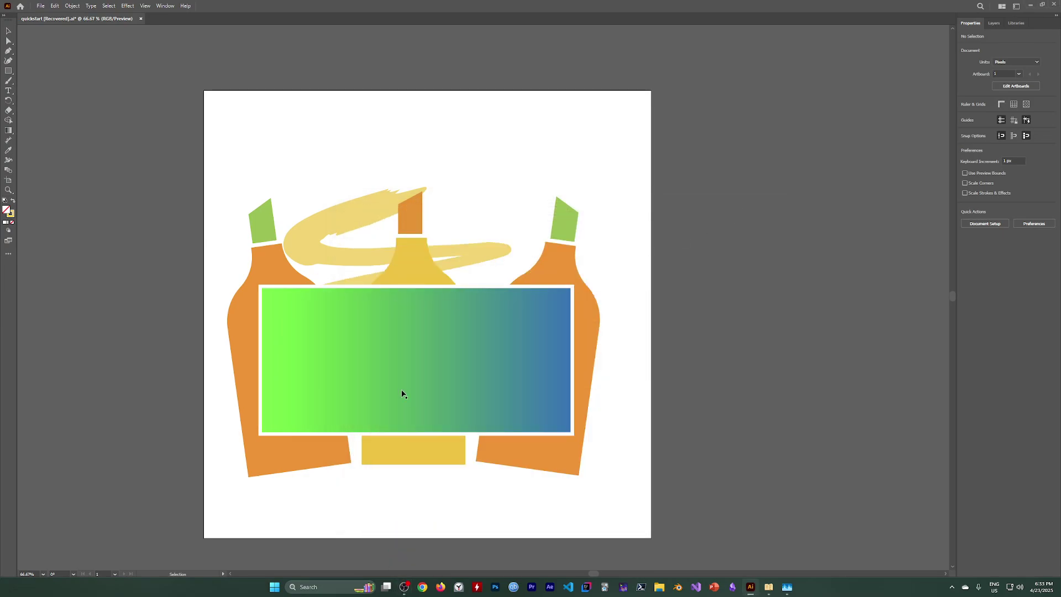
Add the point text "ART SUPPLIES" inside the gradient rectangle and deselect it
click(10, 91)
click(337, 341)
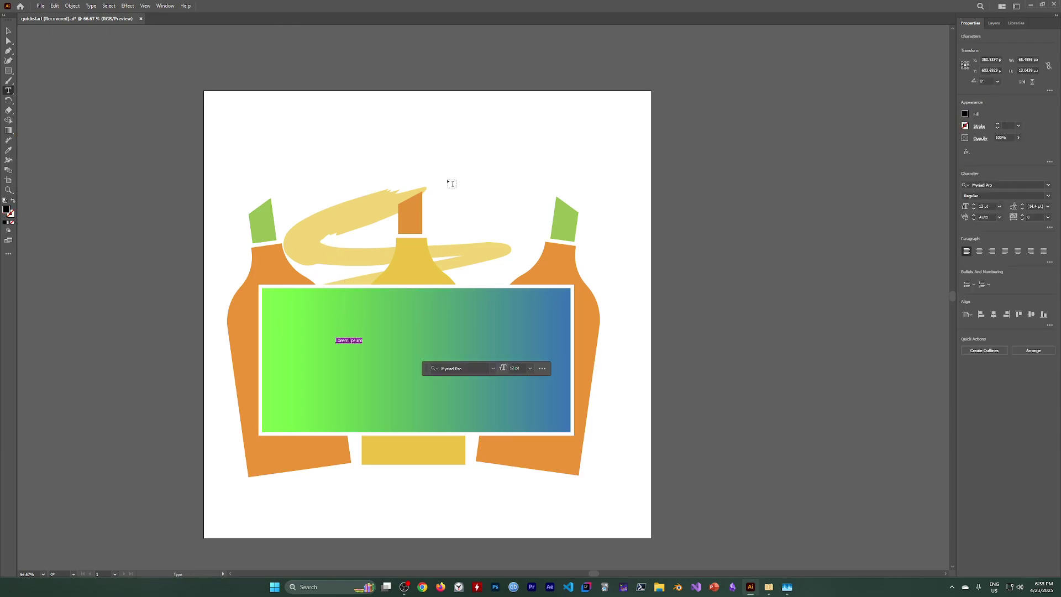
text(ART SUPPLIES)
click(109, 5)
click(125, 34)
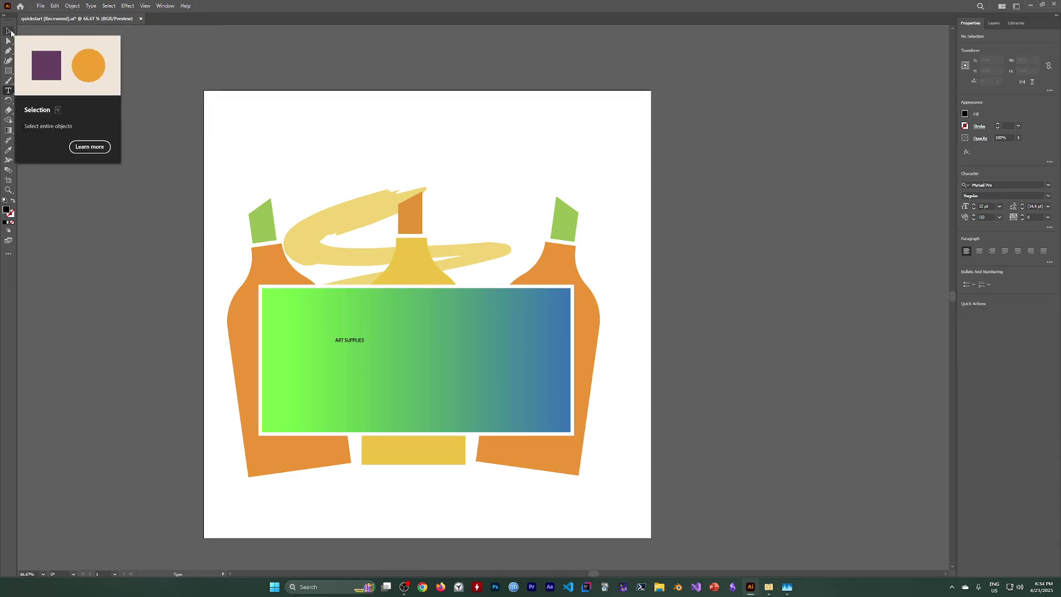
click(8, 31)
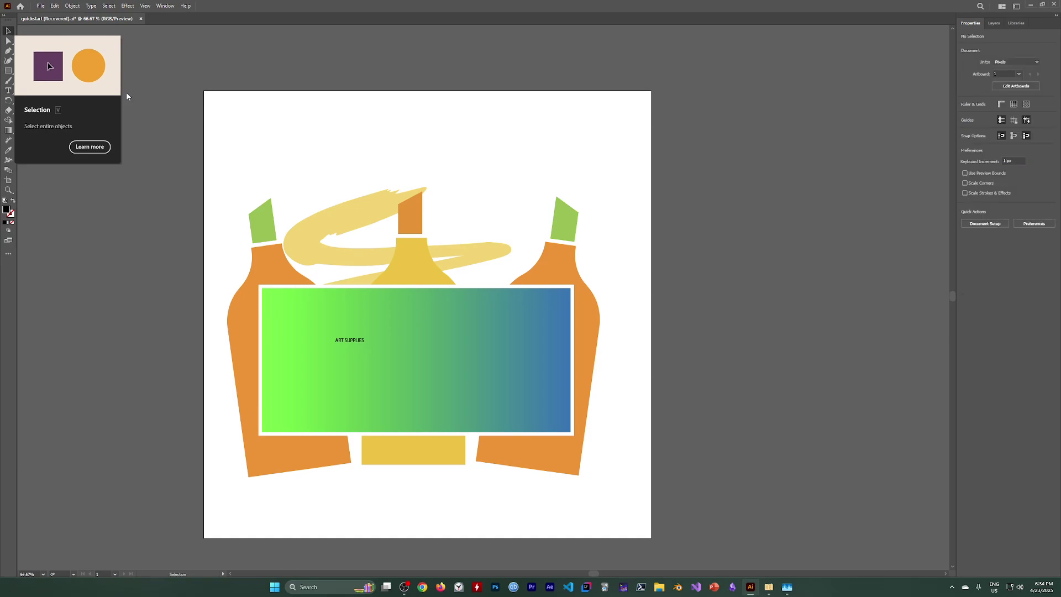
Increase the font size of the "ART SUPPLIES" text to 53 pt
click(350, 341)
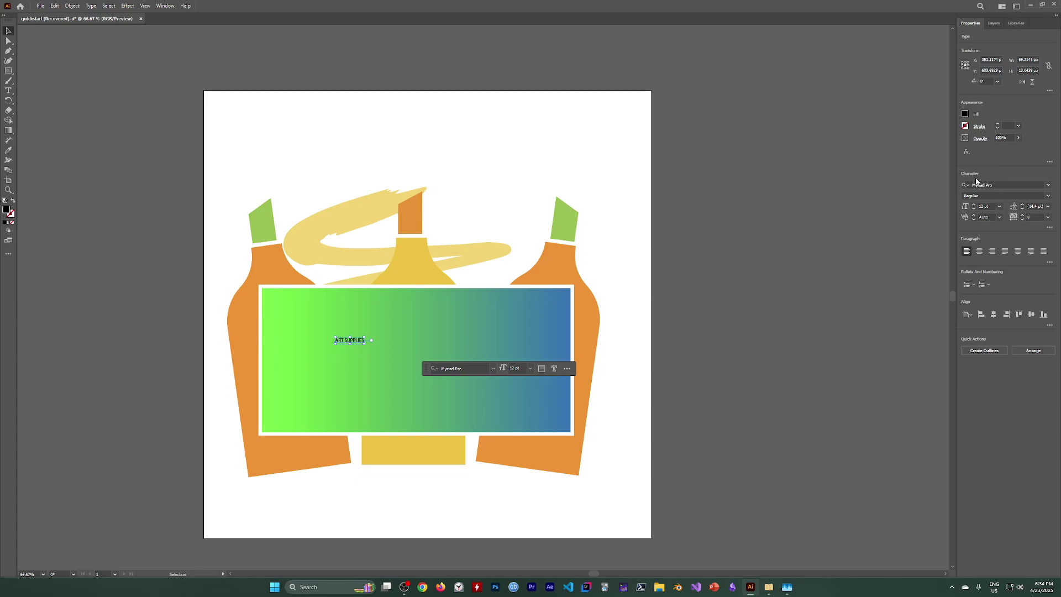
click(974, 204)
click(974, 205)
click(974, 205)
click(975, 205)
click(975, 205)
click(974, 204)
click(974, 204)
click(974, 205)
click(974, 204)
click(974, 204)
click(975, 205)
click(974, 204)
click(974, 205)
click(974, 205)
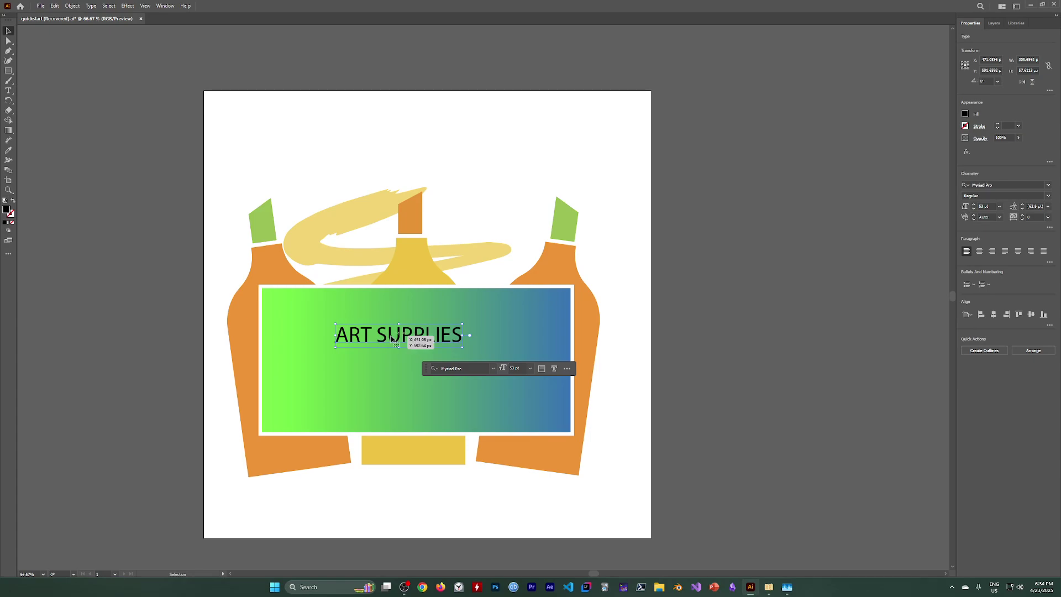
Scale the "ART SUPPLIES" text proportionally to about 99 pt and move it to the middle of the gradient rectangle
drag(464, 349, 569, 390)
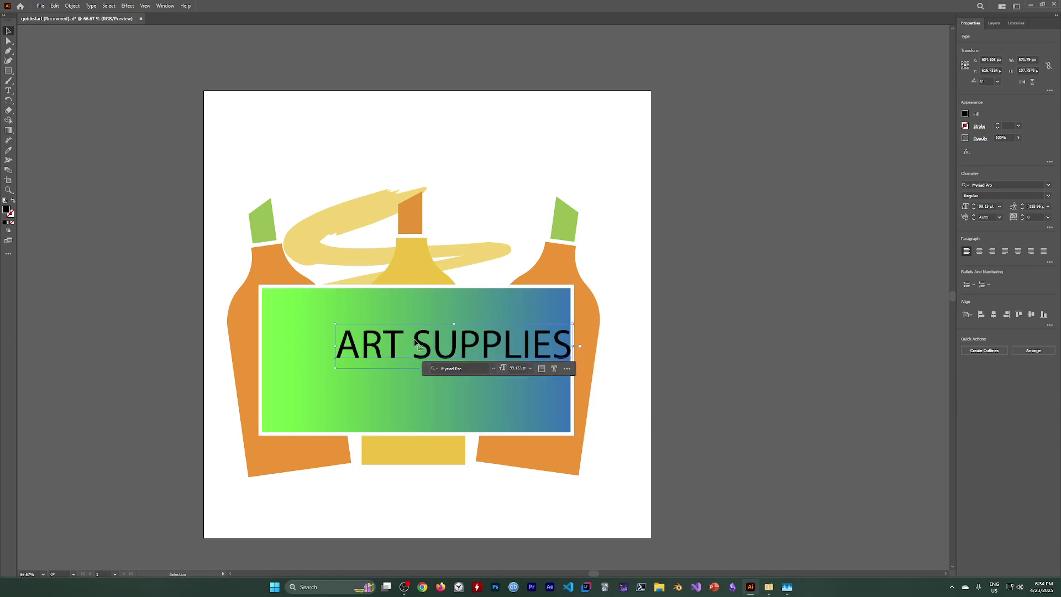
drag(441, 340, 391, 361)
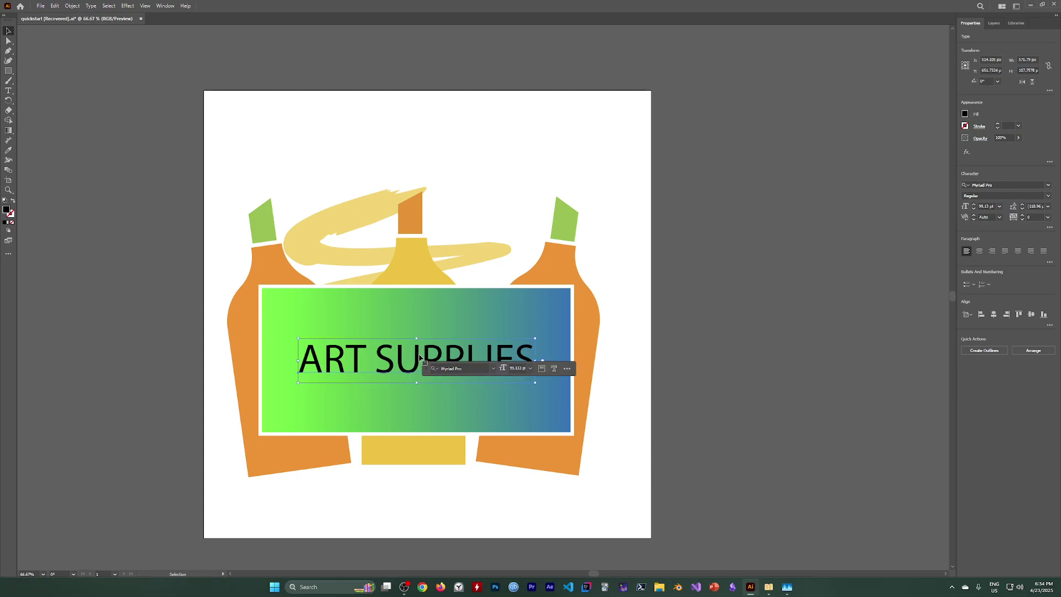
click(412, 587)
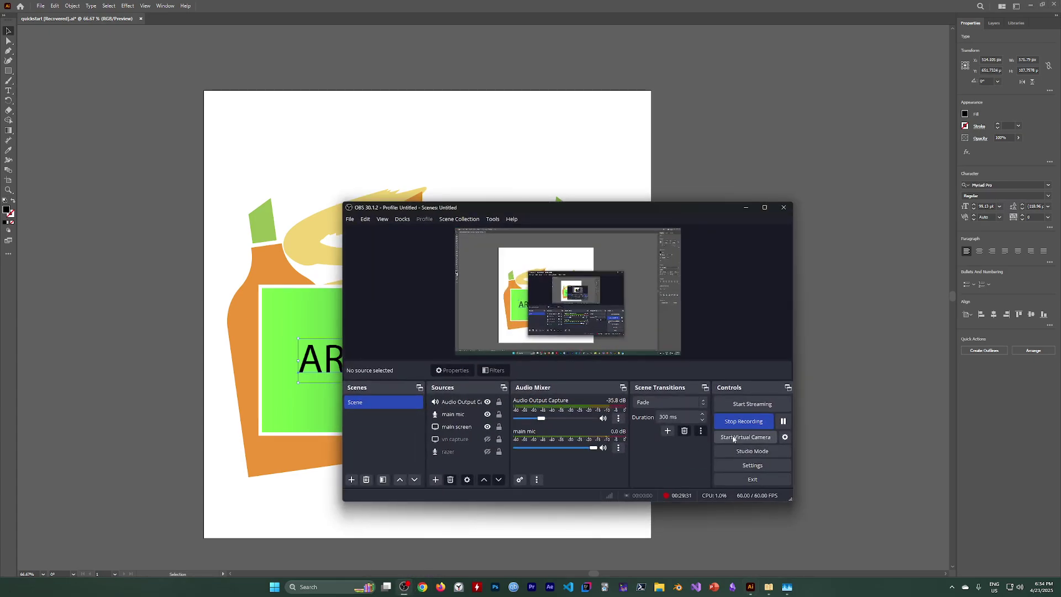
click(784, 421)
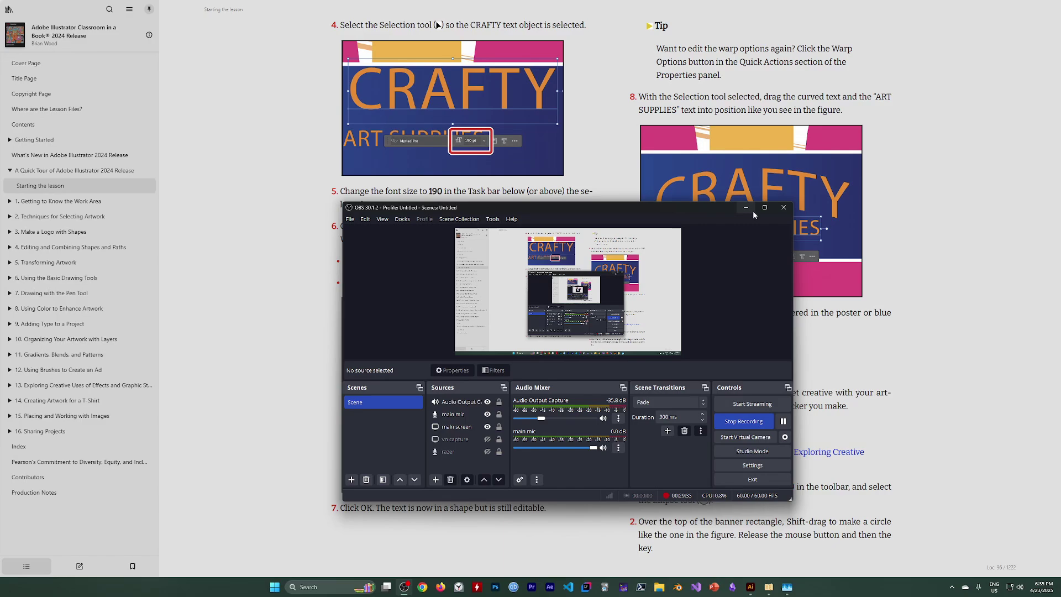
click(746, 208)
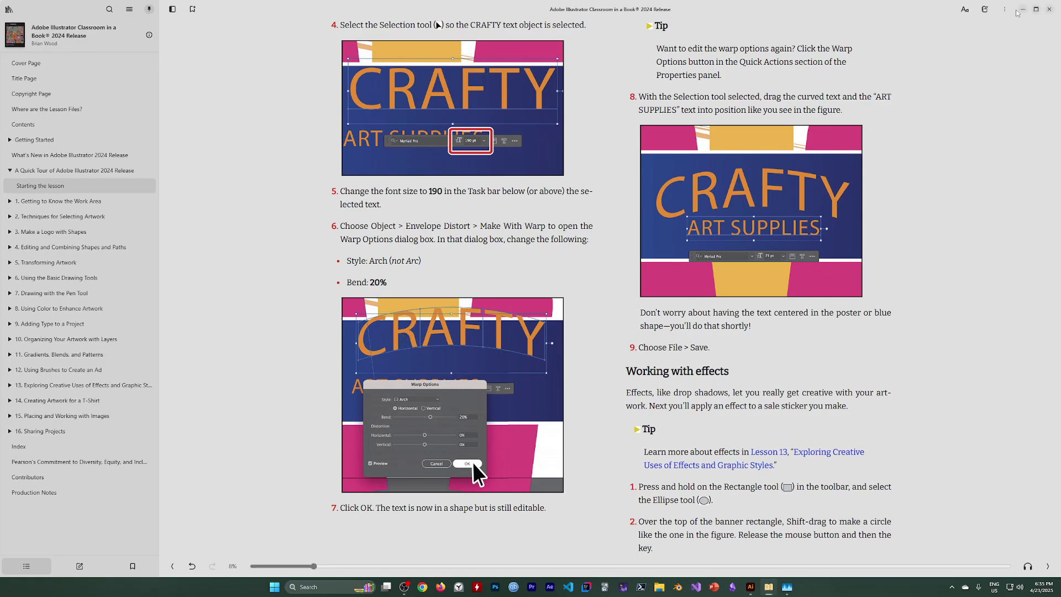
click(1020, 14)
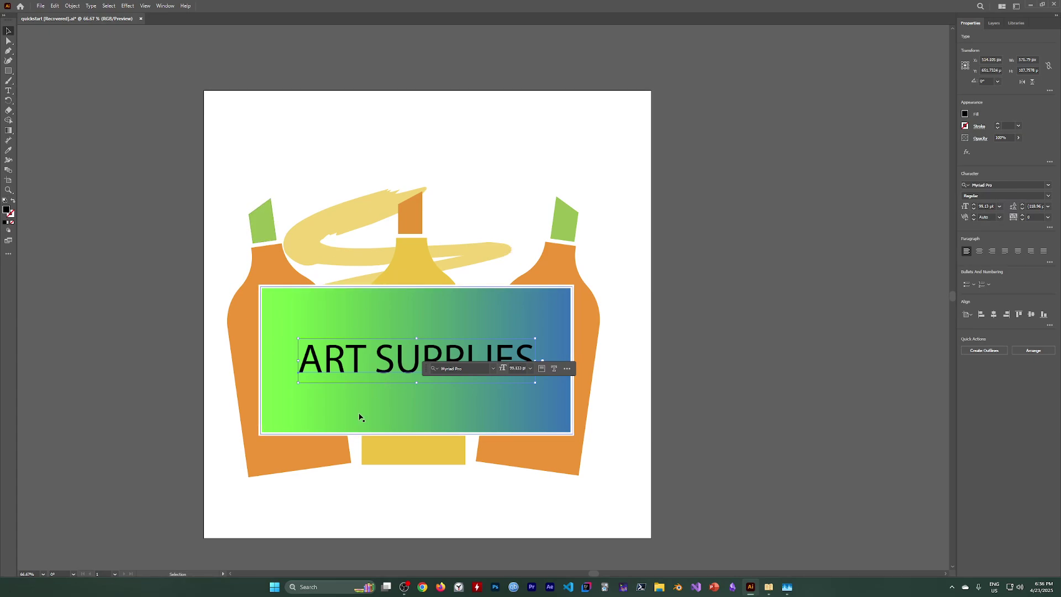
Duplicate the "ART SUPPLIES" text and place the copy directly above the original in the gradient rectangle
click(407, 416)
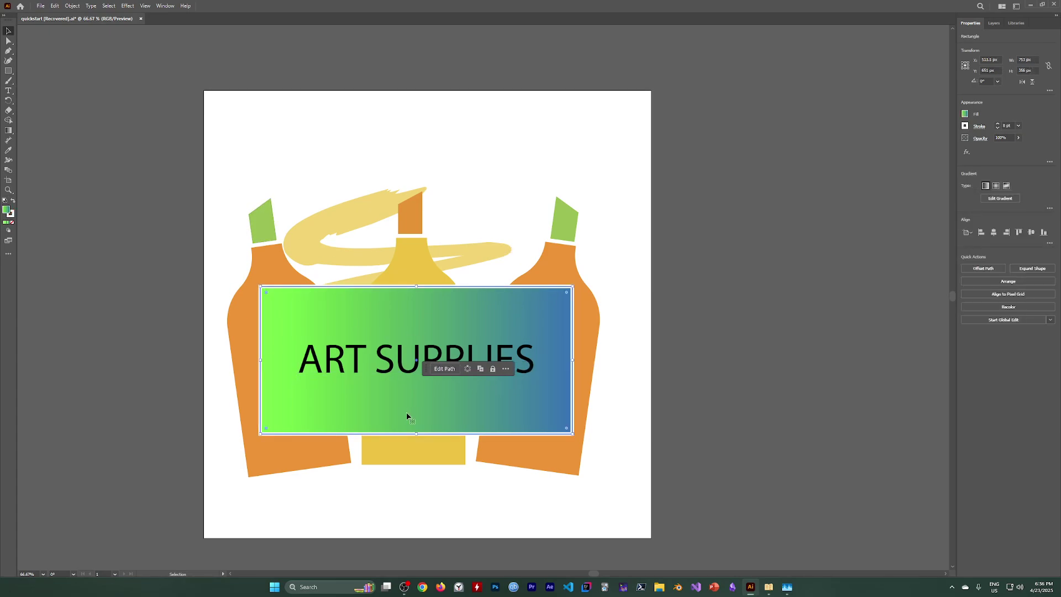
click(346, 365)
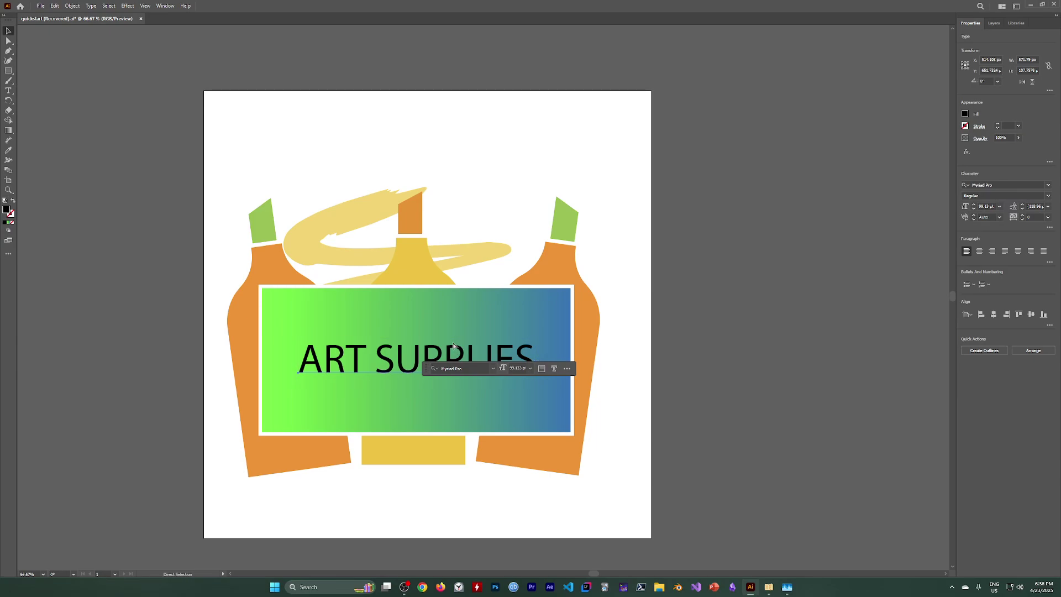
alt+drag(352, 371, 352, 319)
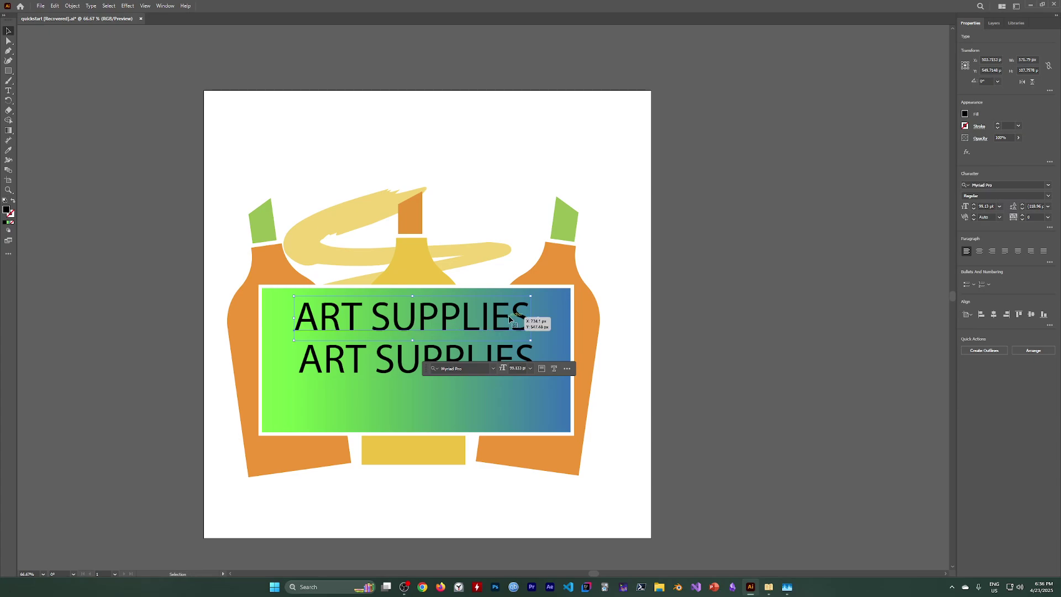
Replace the wording of the upper text copy with "CRAFTY" and deselect it
double_click(474, 316)
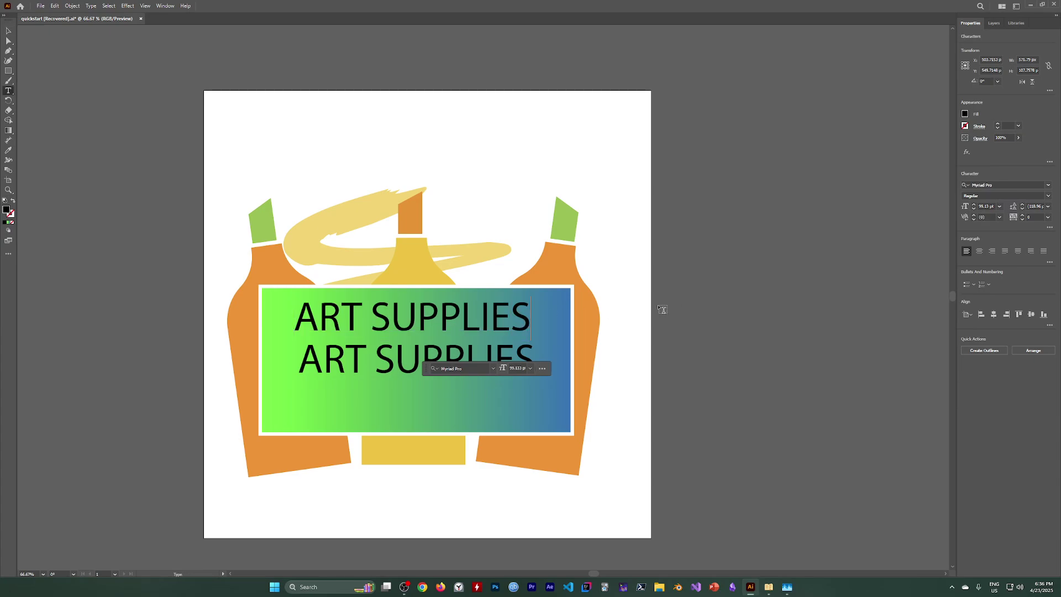
key(BackSpace)
key(BackSpace)
key(BackSpace)
key(BackSpace)
key(BackSpace)
key(BackSpace)
key(BackSpace)
key(BackSpace)
key(BackSpace)
key(BackSpace)
key(BackSpace)
key(BackSpace)
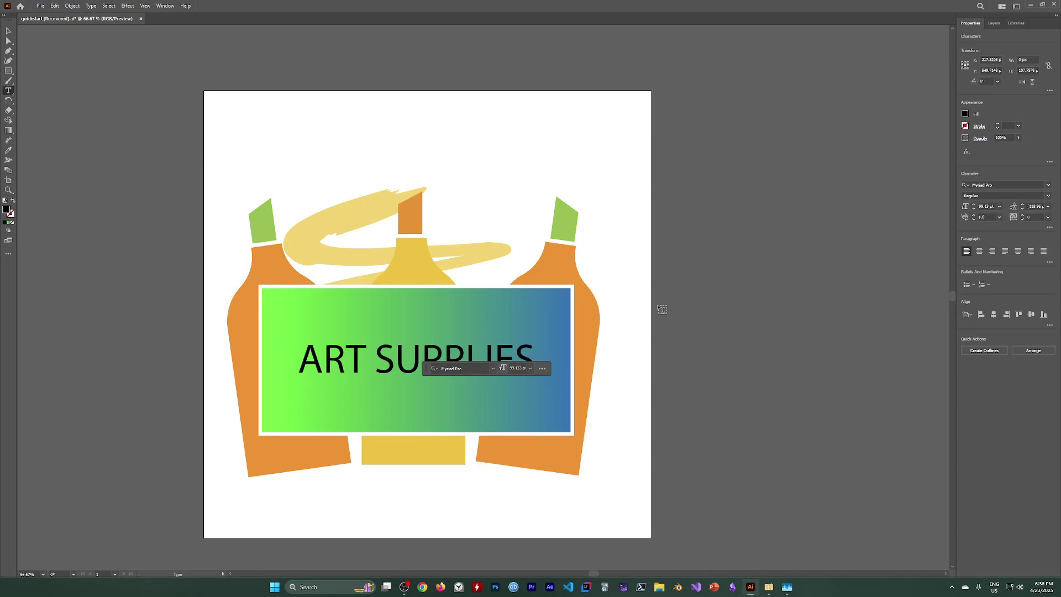
click(769, 587)
click(768, 587)
text(C)
key(BackSpace)
text(Cr)
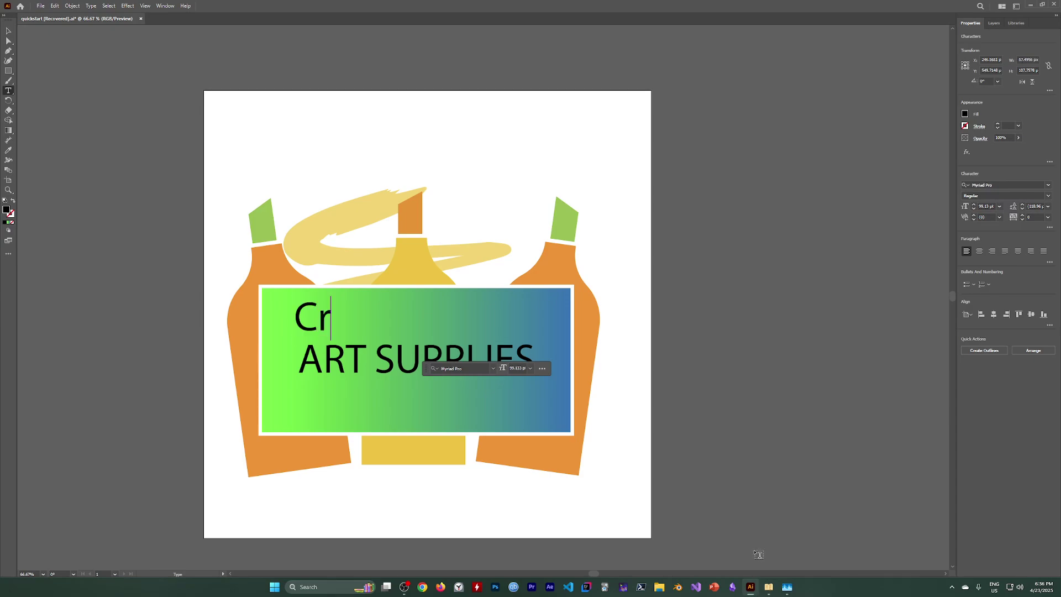
key(BackSpace)
text(RAFTY)
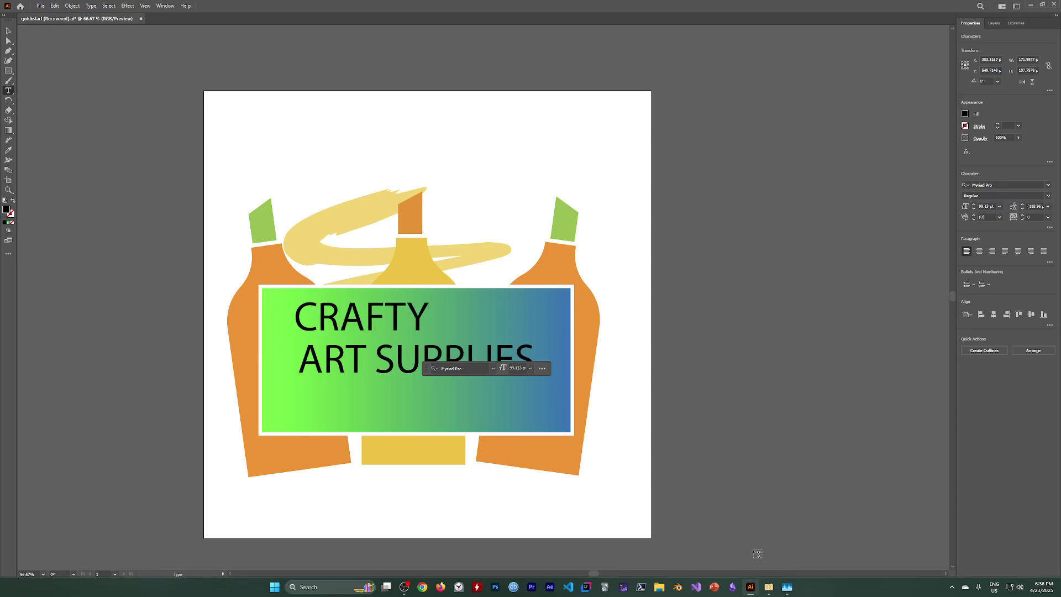
key(ctrl)
click(109, 6)
click(124, 34)
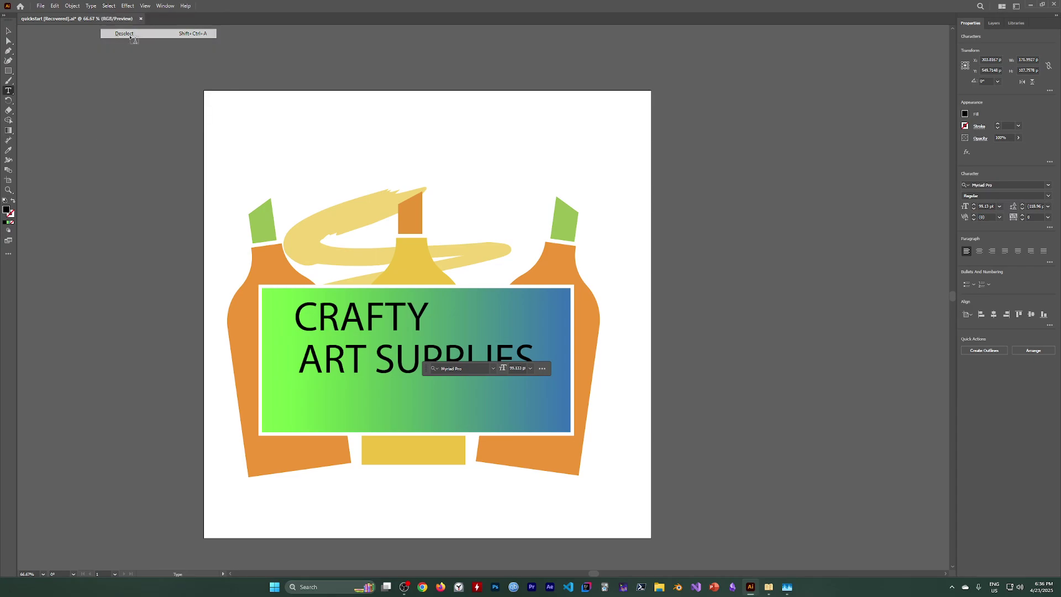
key(v)
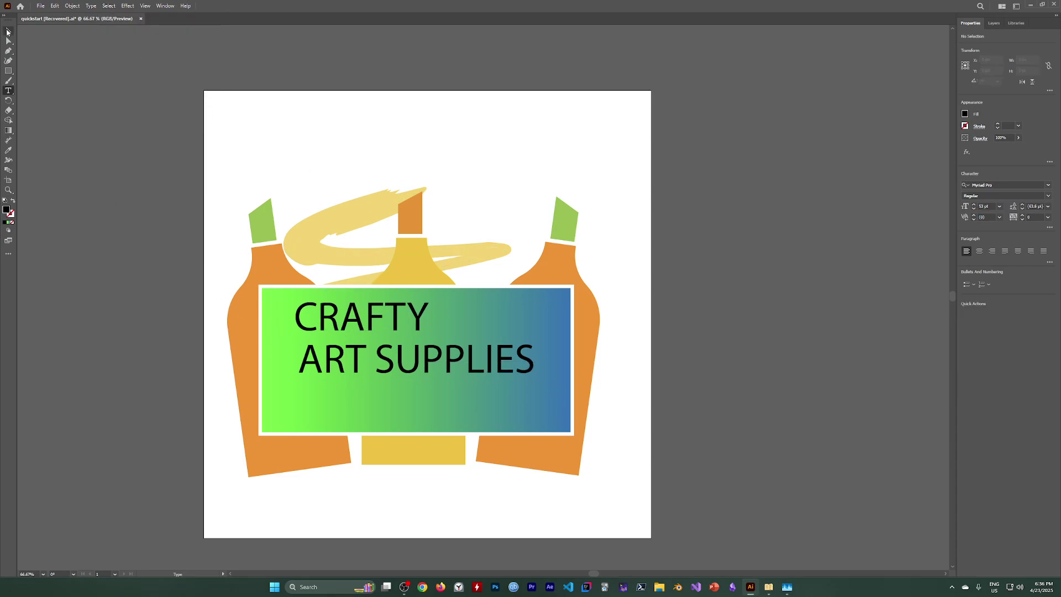
Space the two text lines apart and centered in the gradient rectangle, scaling "CRAFTY" proportionally to about 134 pt
click(356, 322)
drag(357, 322, 383, 396)
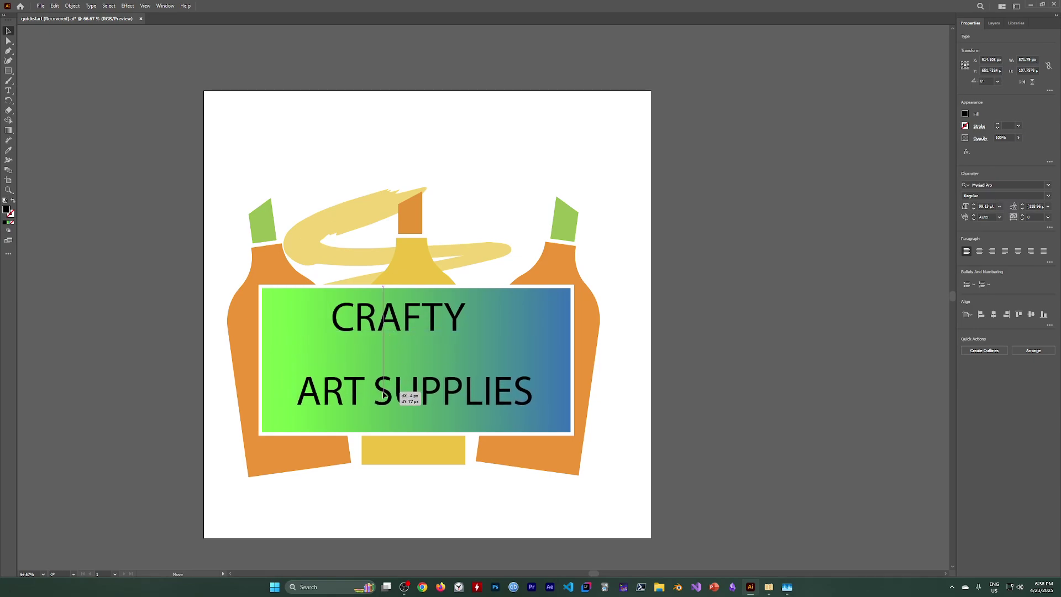
drag(393, 313, 400, 332)
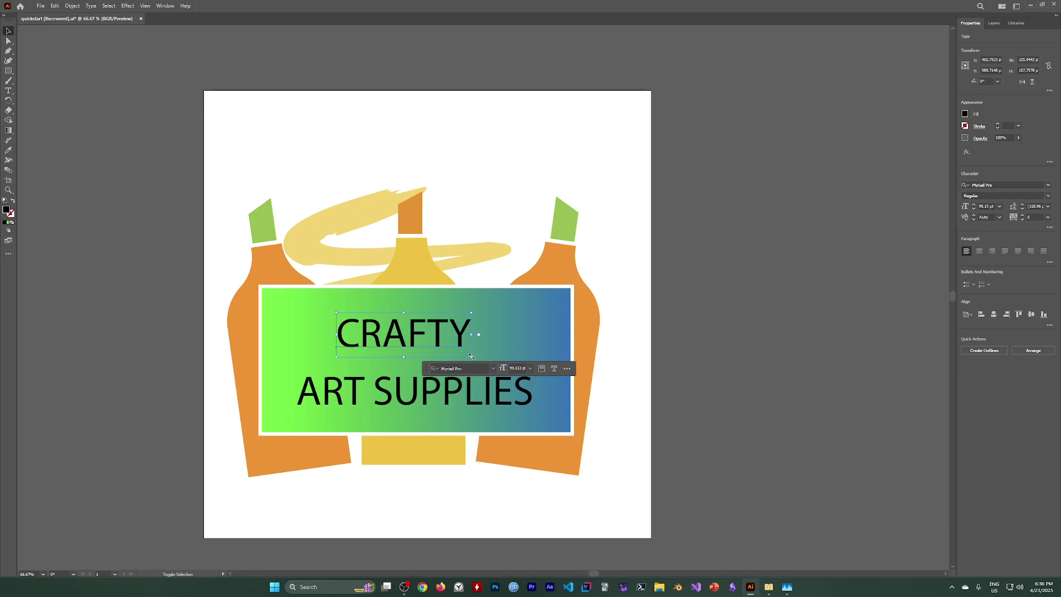
drag(471, 356, 536, 407)
drag(410, 330, 400, 323)
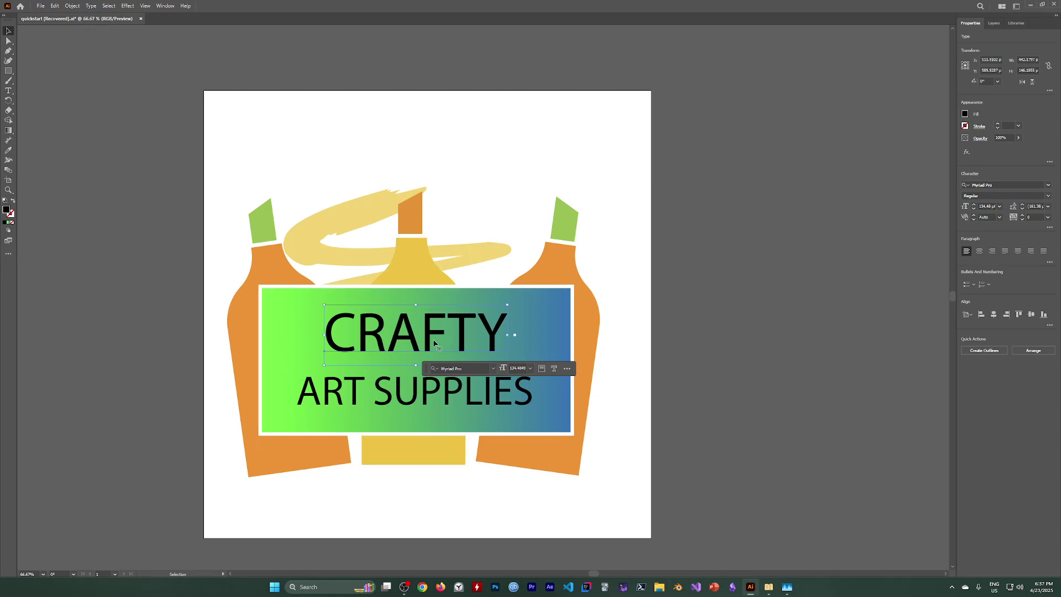
Apply a horizontal Arch envelope warp with 50% bend to the "CRAFTY" text and move it down inside the gradient rectangle
click(72, 6)
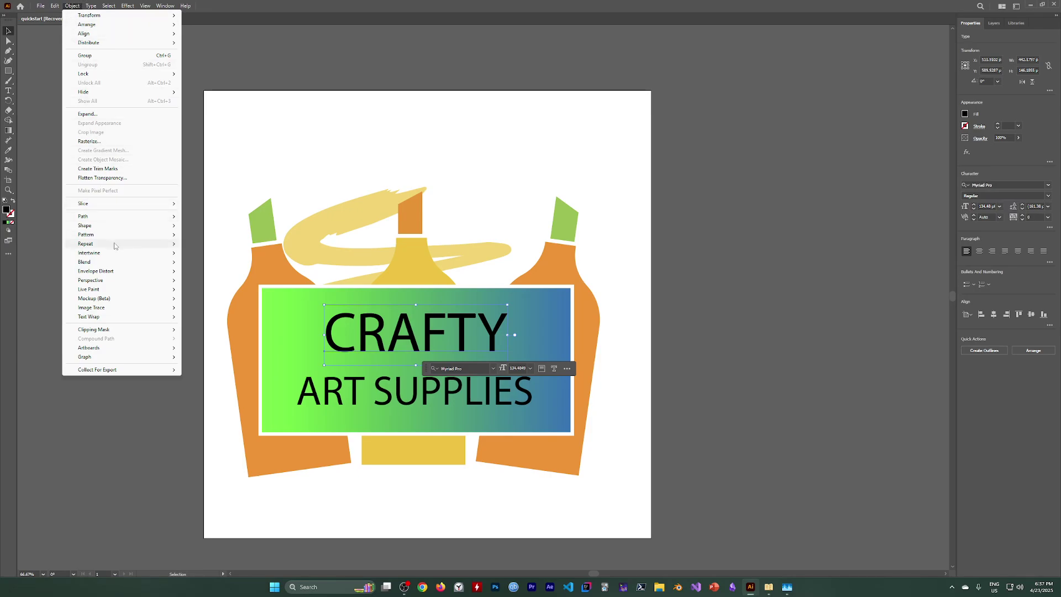
mouse_move(109, 274)
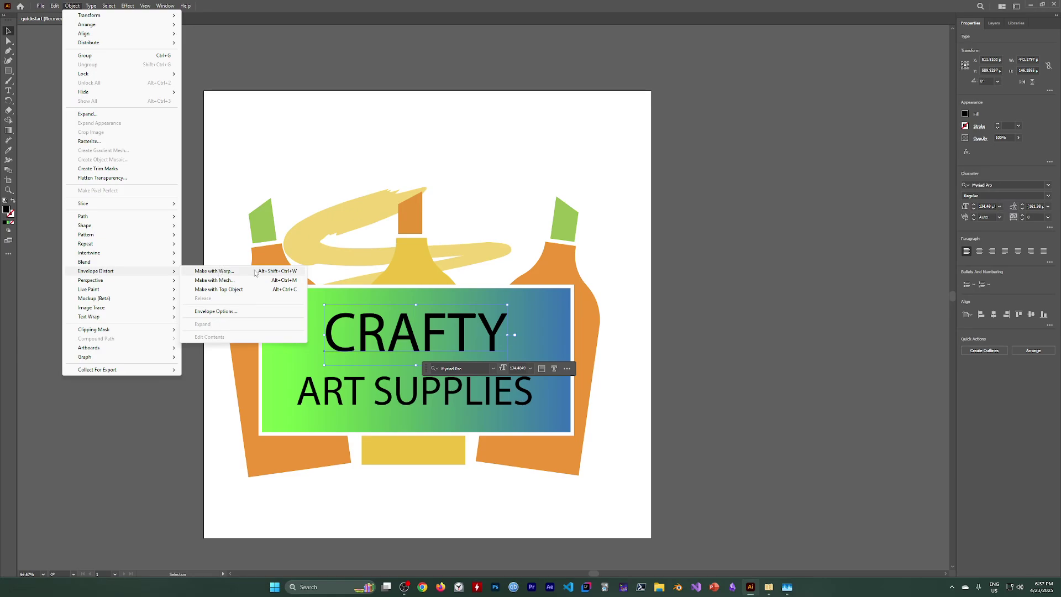
click(236, 272)
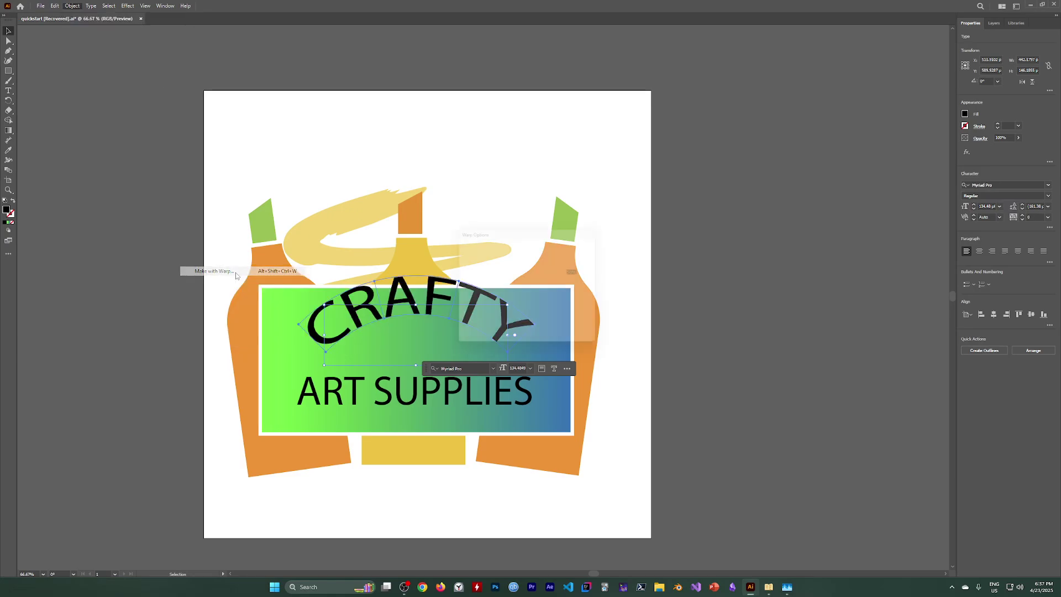
click(514, 249)
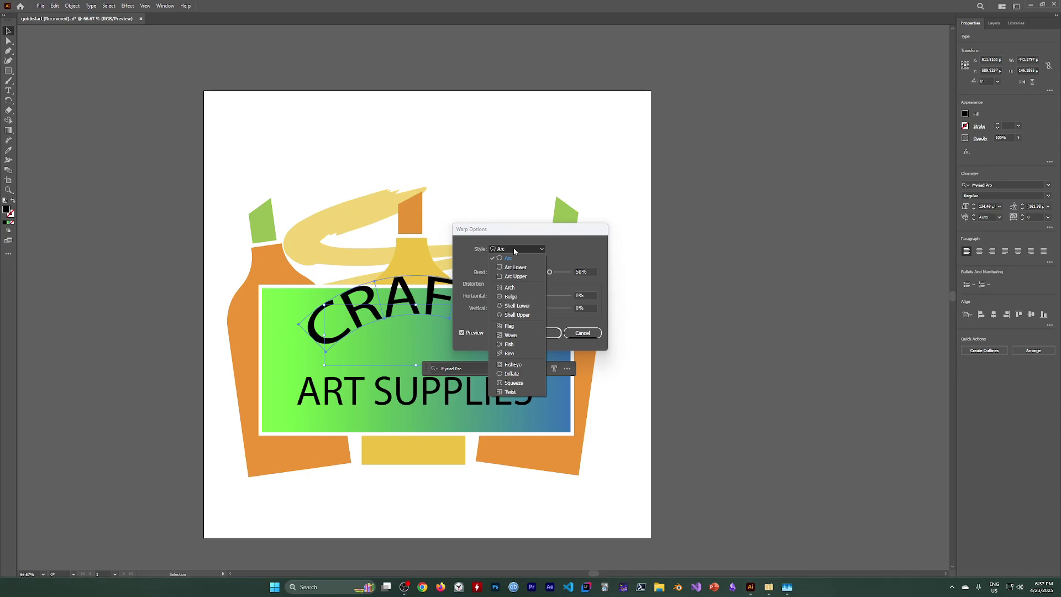
click(509, 289)
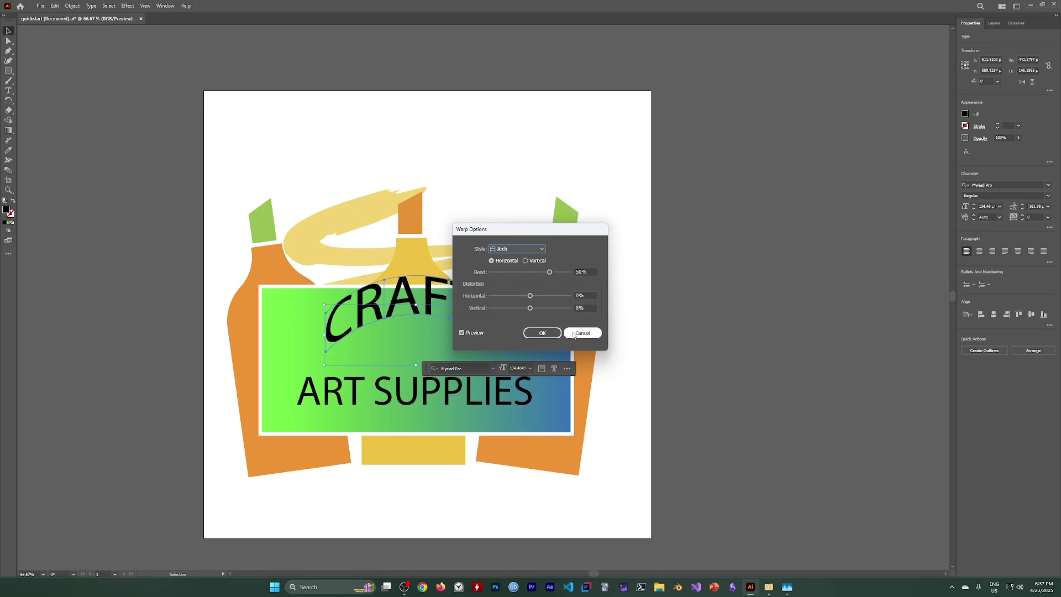
click(542, 333)
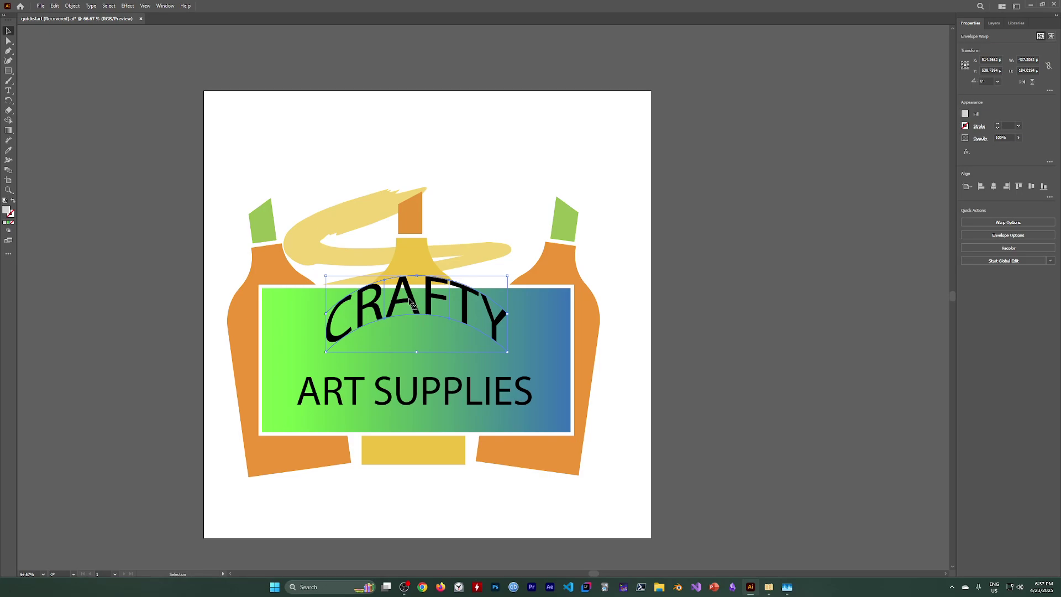
drag(409, 303, 403, 319)
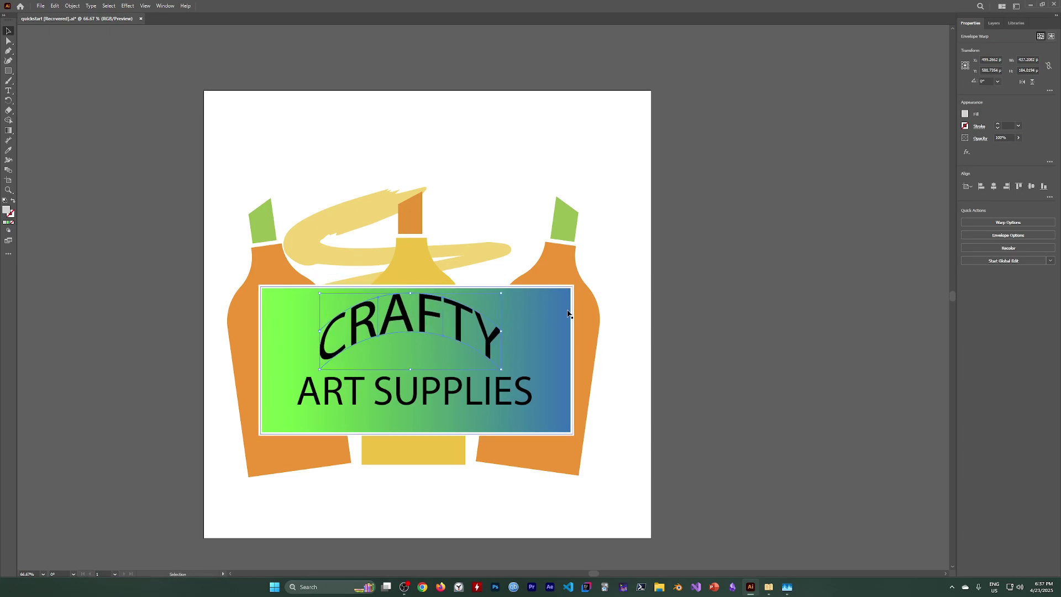
click(71, 6)
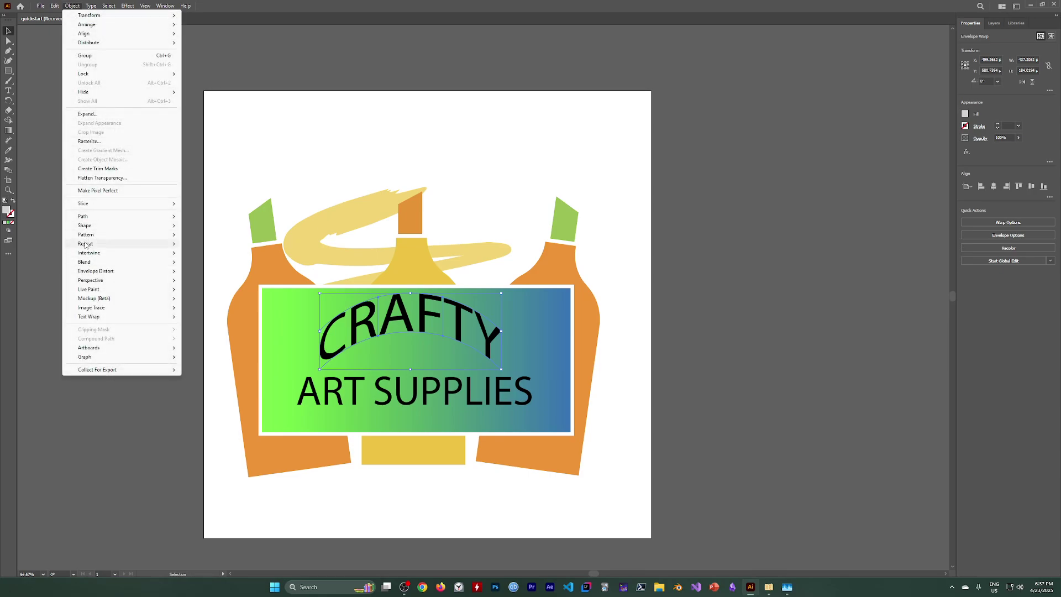
mouse_move(94, 273)
click(679, 322)
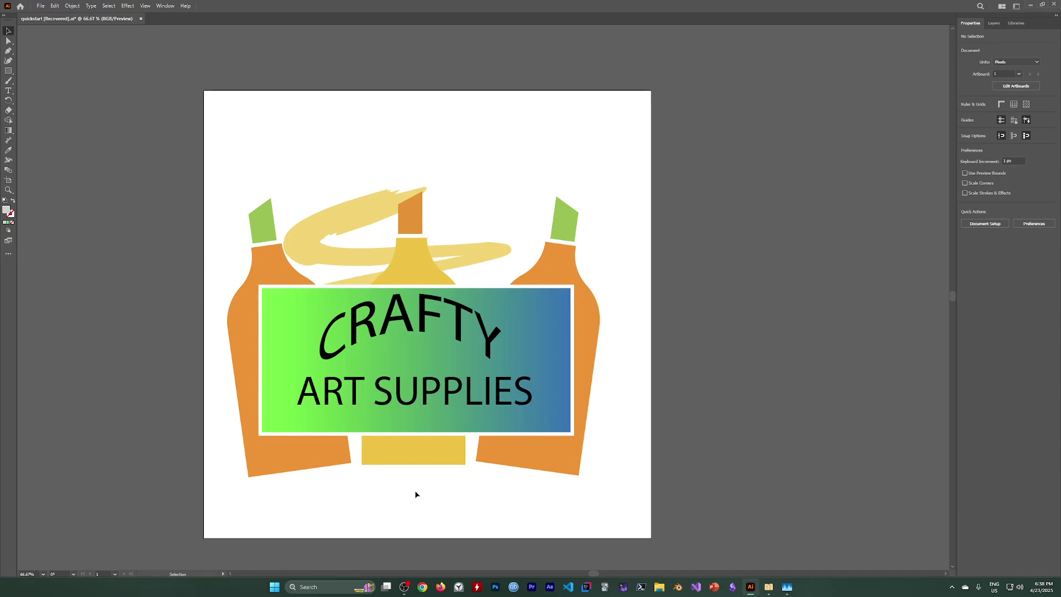
click(405, 586)
click(785, 425)
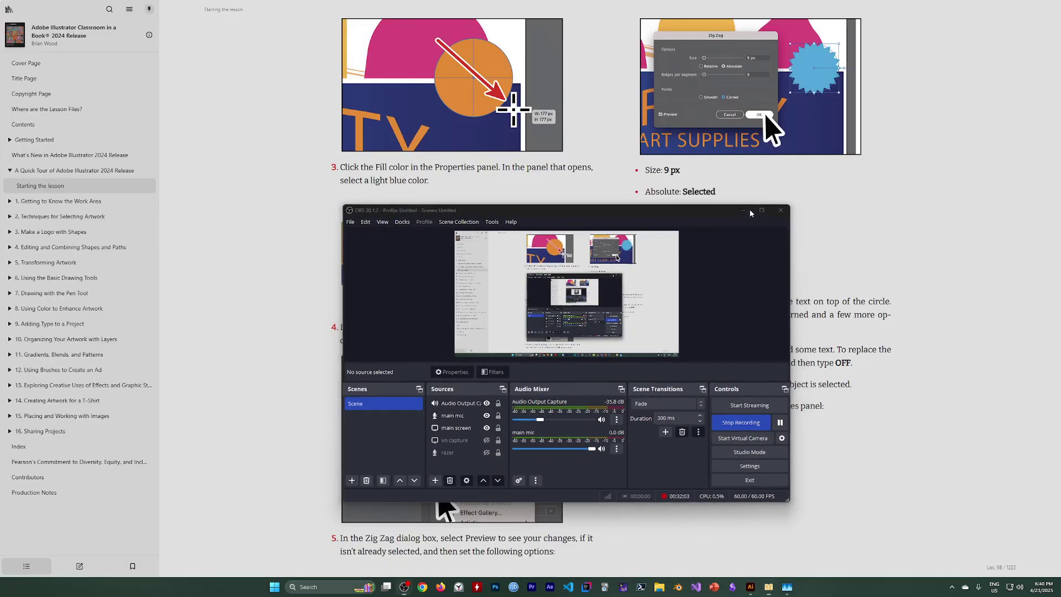
click(749, 211)
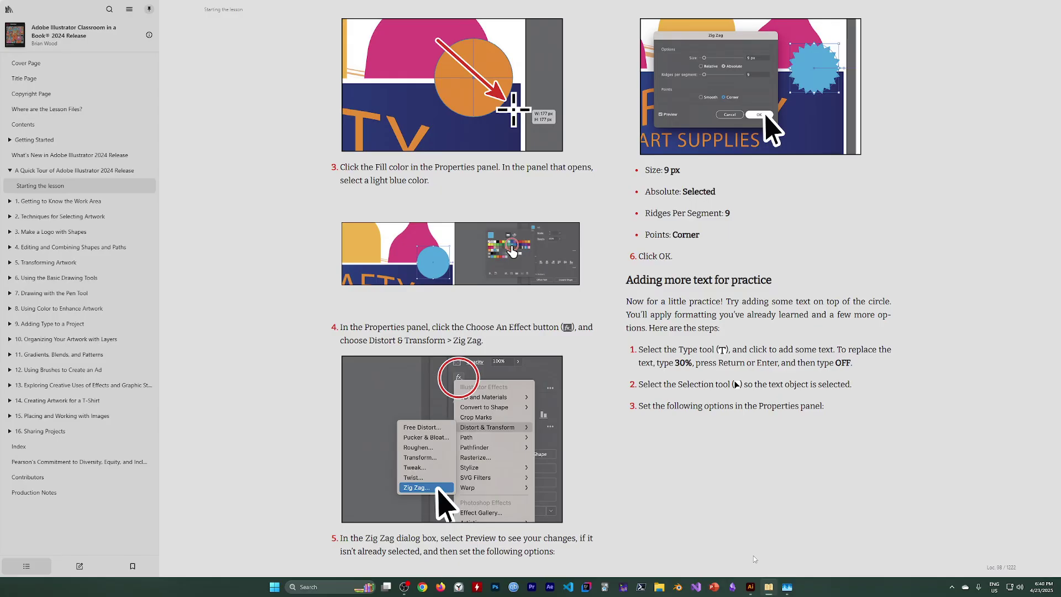
key(alt+Tab)
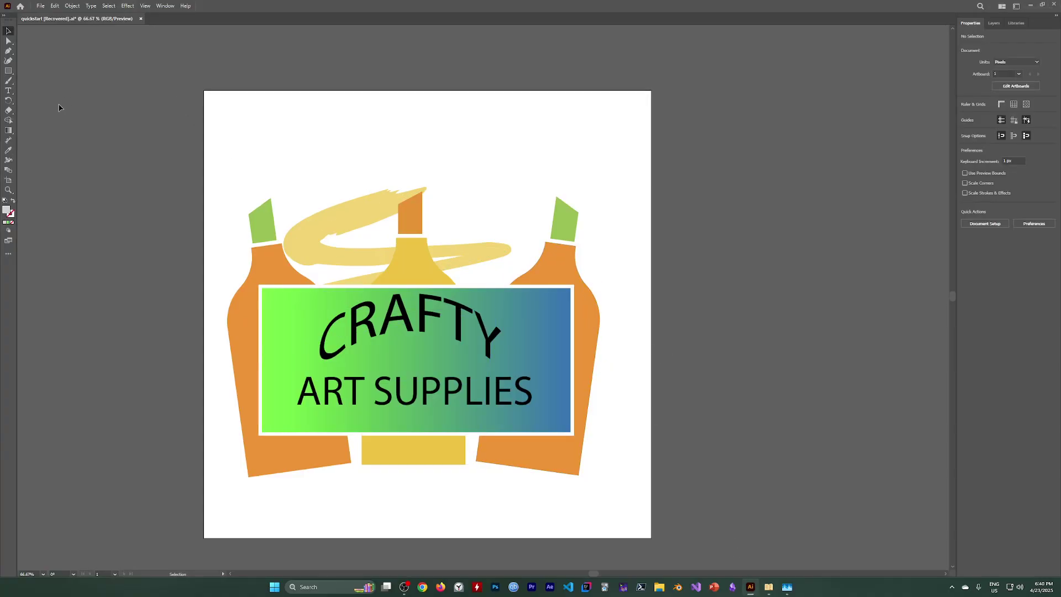
click(9, 72)
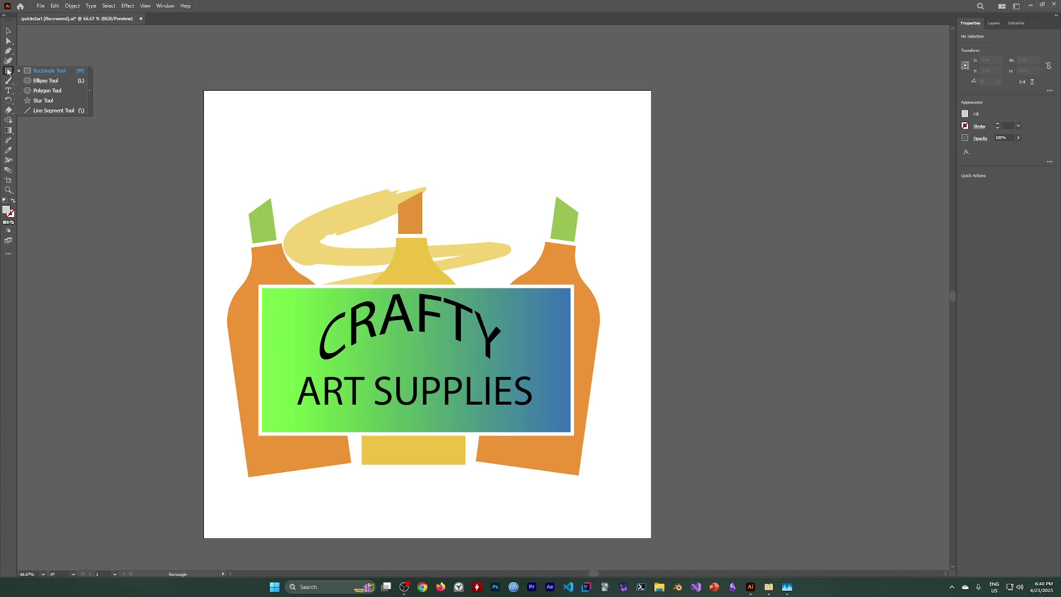
click(101, 47)
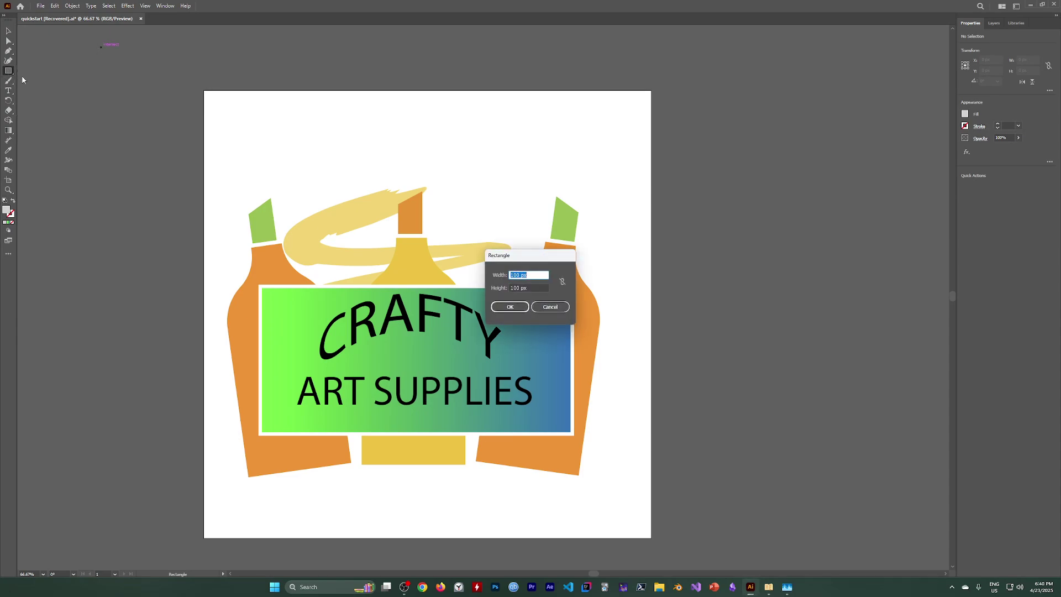
click(550, 307)
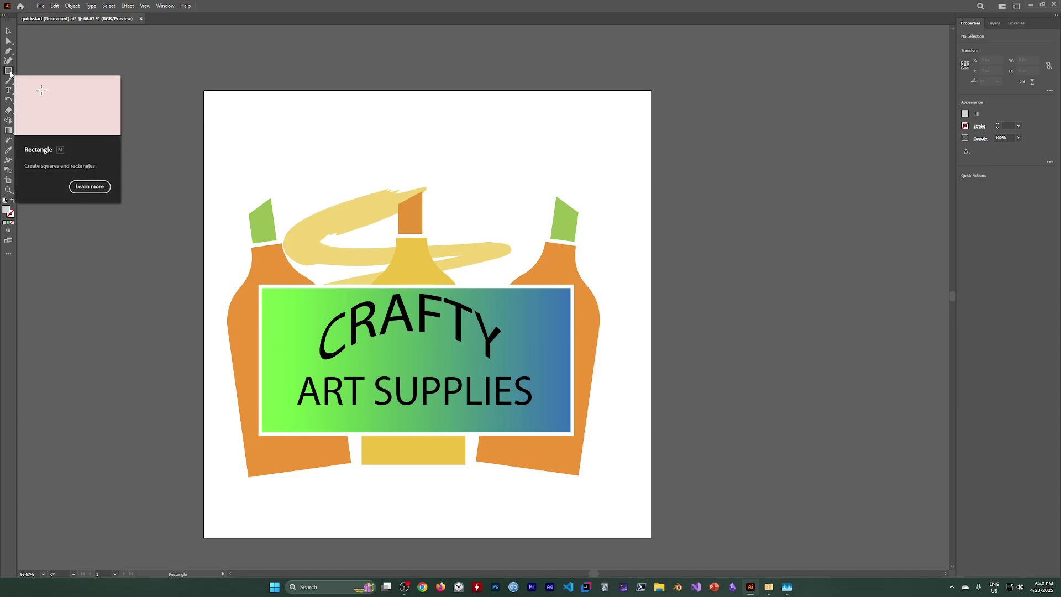
Draw a circle about 124 px in diameter with the Ellipse tool and place it over the gradient rectangle's upper-right corner
click(9, 72)
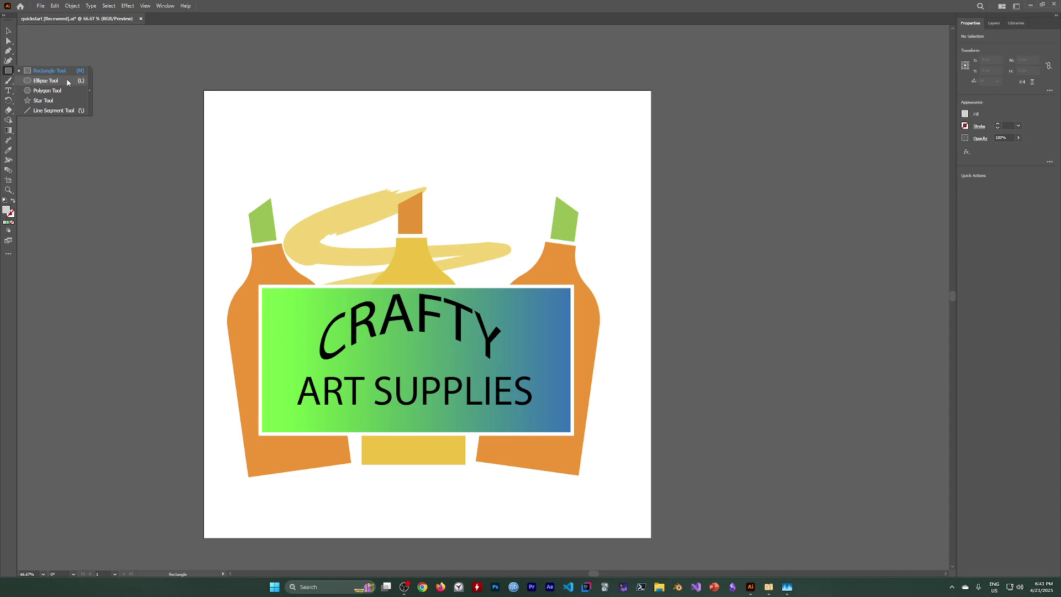
click(45, 81)
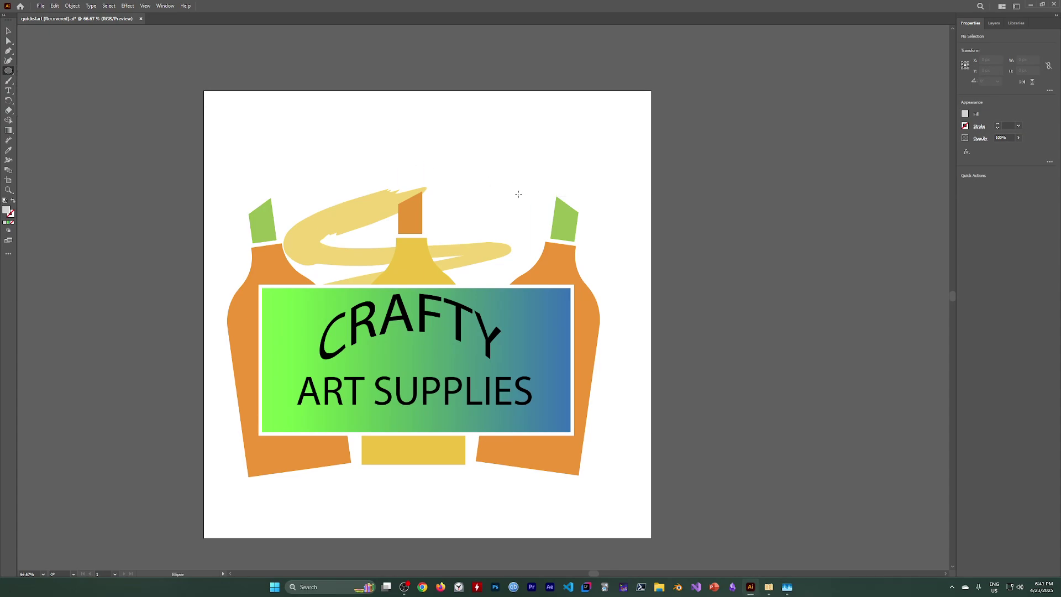
drag(468, 134, 520, 176)
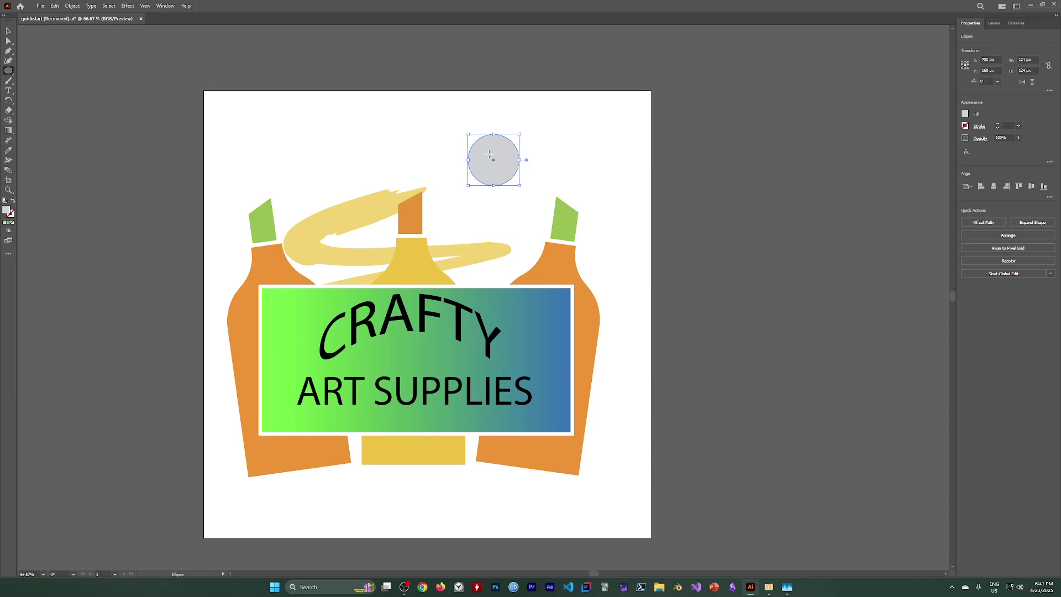
key(v)
drag(506, 153, 587, 309)
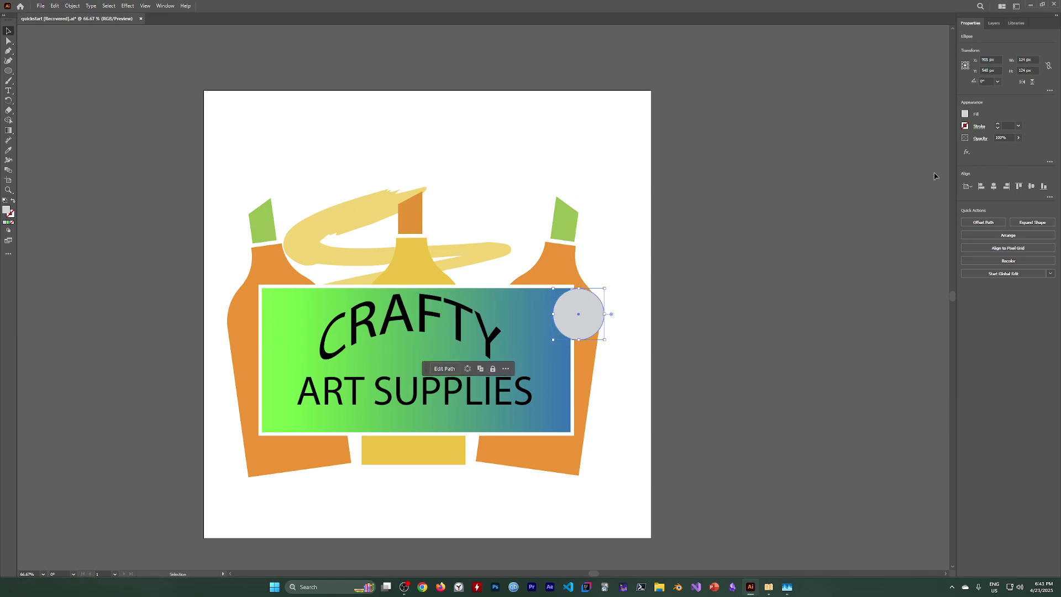
Fill the selected circle with a light blue swatch
click(965, 114)
click(922, 150)
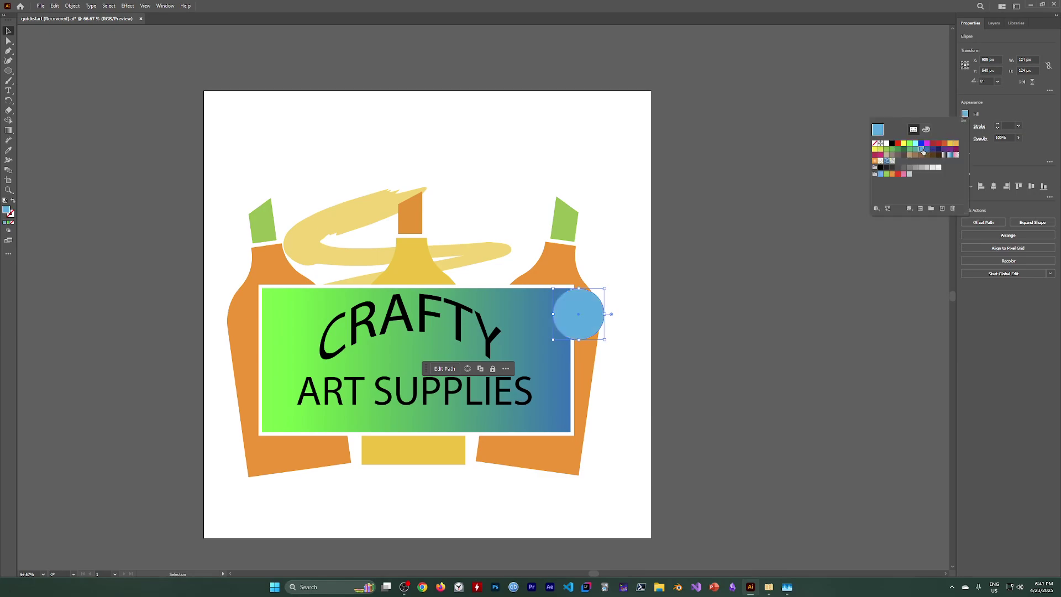
click(973, 270)
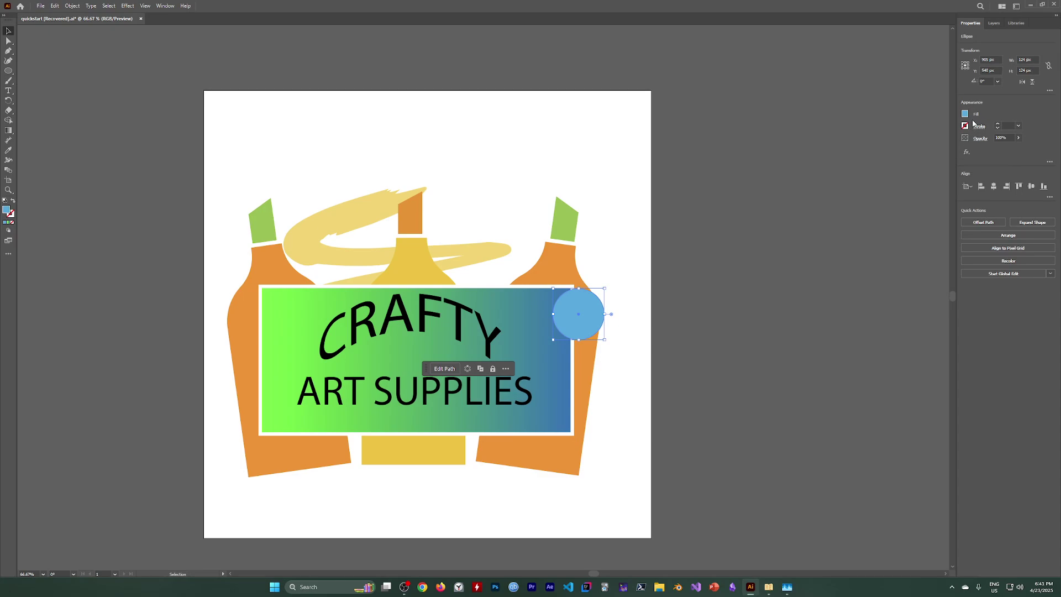
Apply a Zig Zag effect to the circle with an absolute size of 15 px, 9 ridges per segment and corner points
click(966, 153)
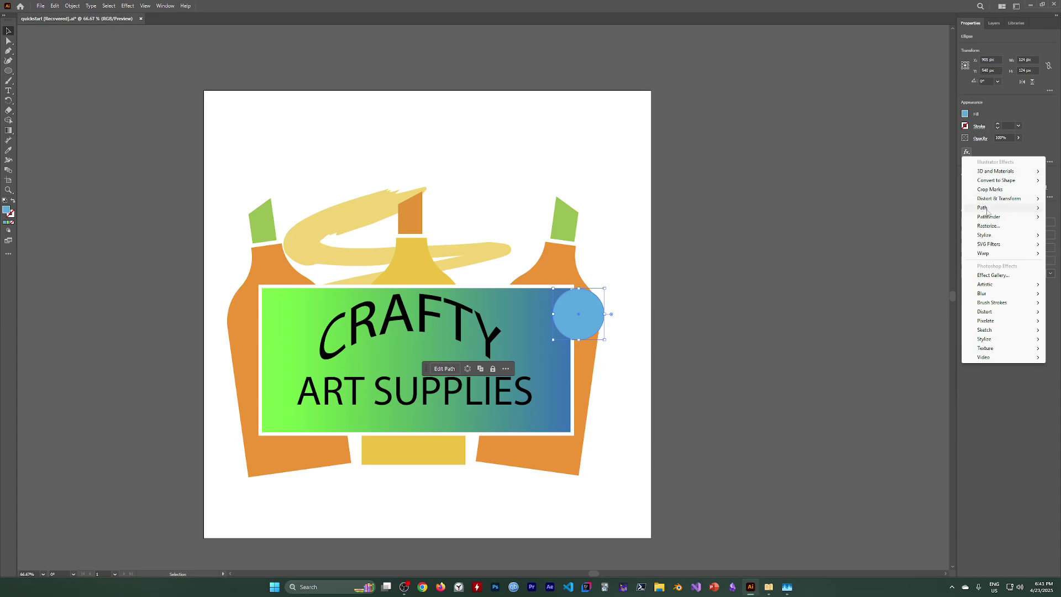
mouse_move(983, 201)
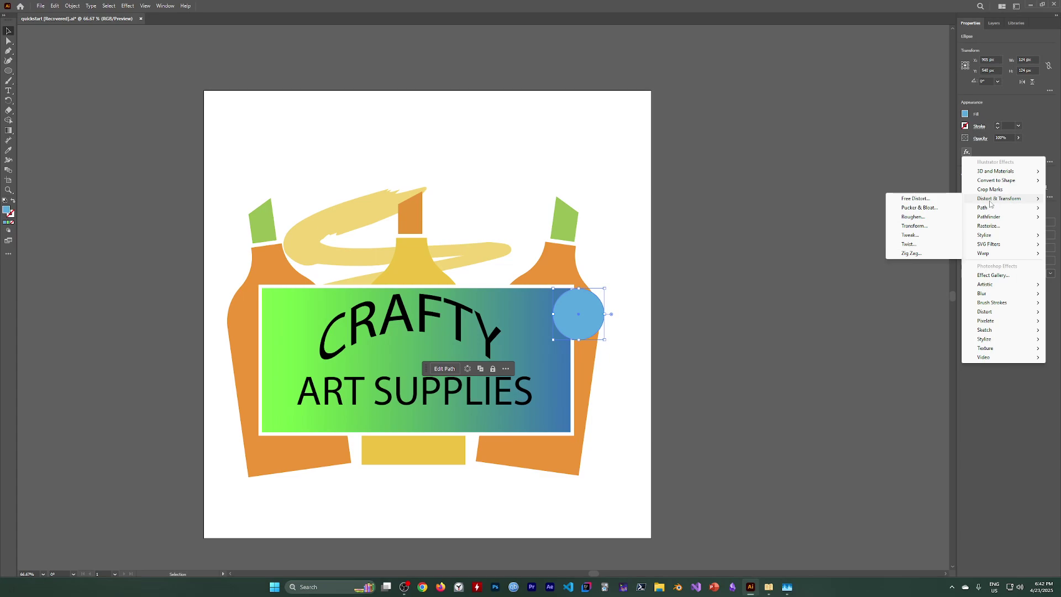
click(911, 254)
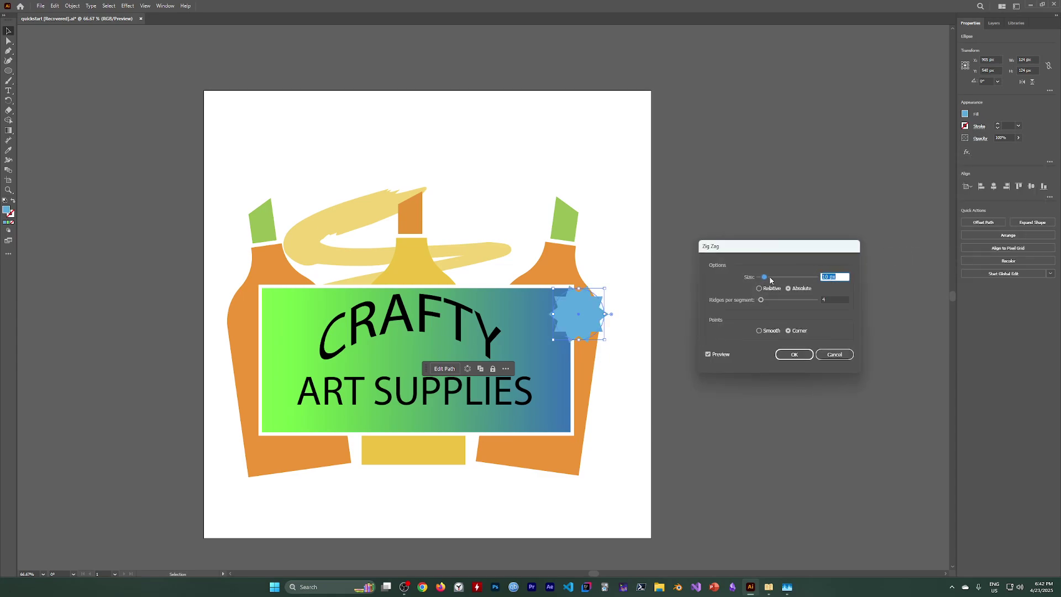
mouse_move(761, 300)
mouse_down()
mouse_move(778, 303)
mouse_move(766, 304)
mouse_up()
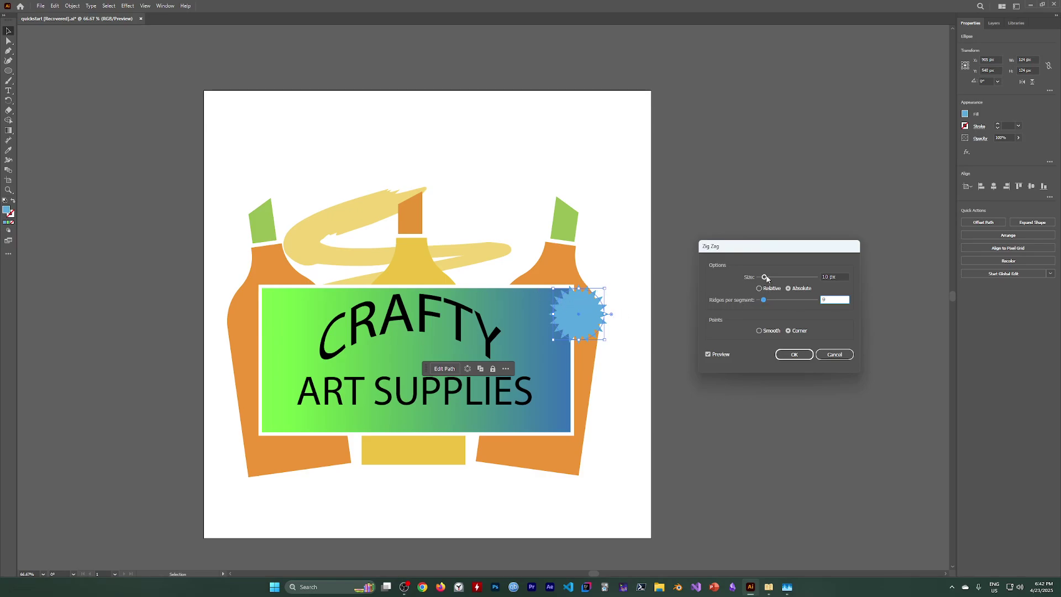
drag(767, 279, 769, 280)
click(761, 332)
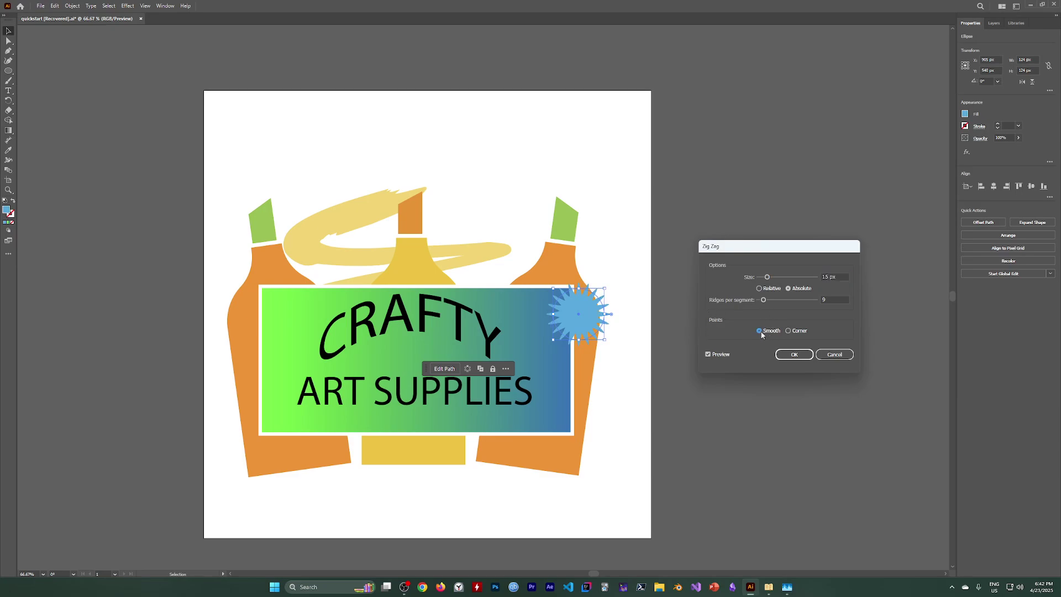
click(793, 355)
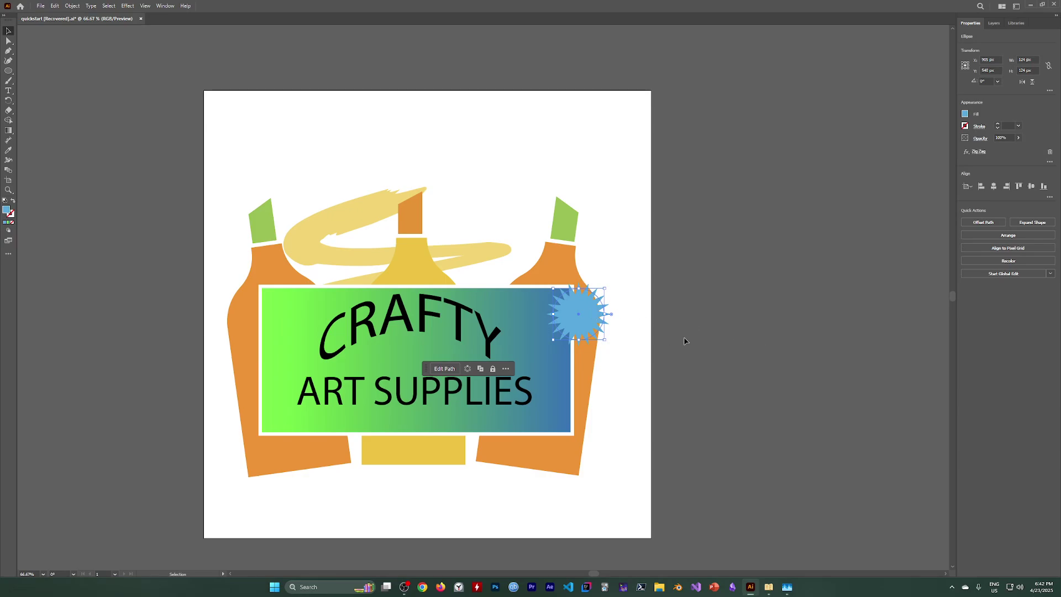
Add the text "50% OFF" over the blue starburst with the Type tool and deselect it
click(688, 335)
click(575, 319)
scroll(589, 243, up, 4)
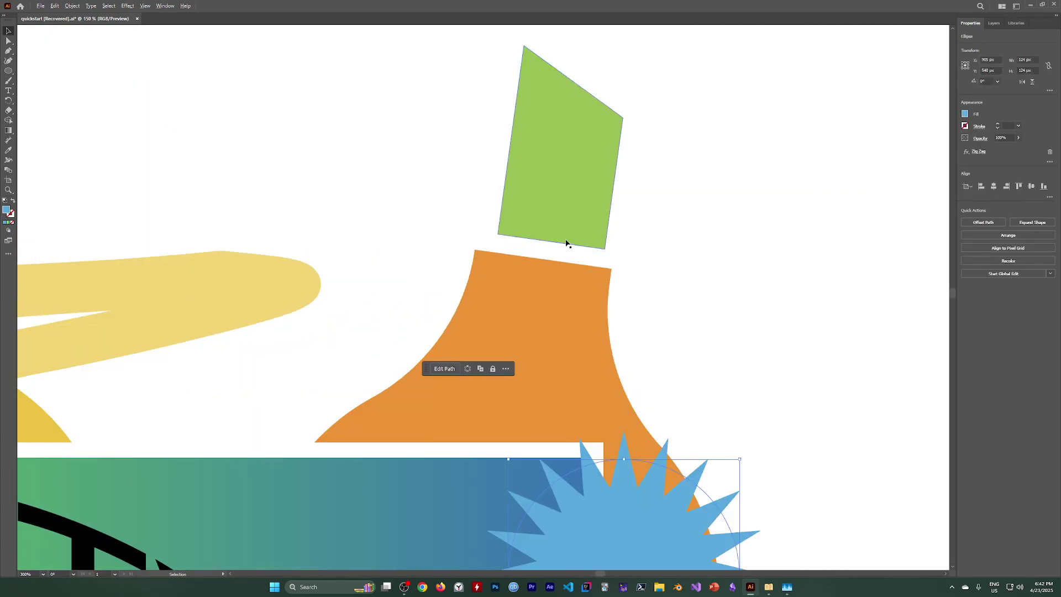
key(h)
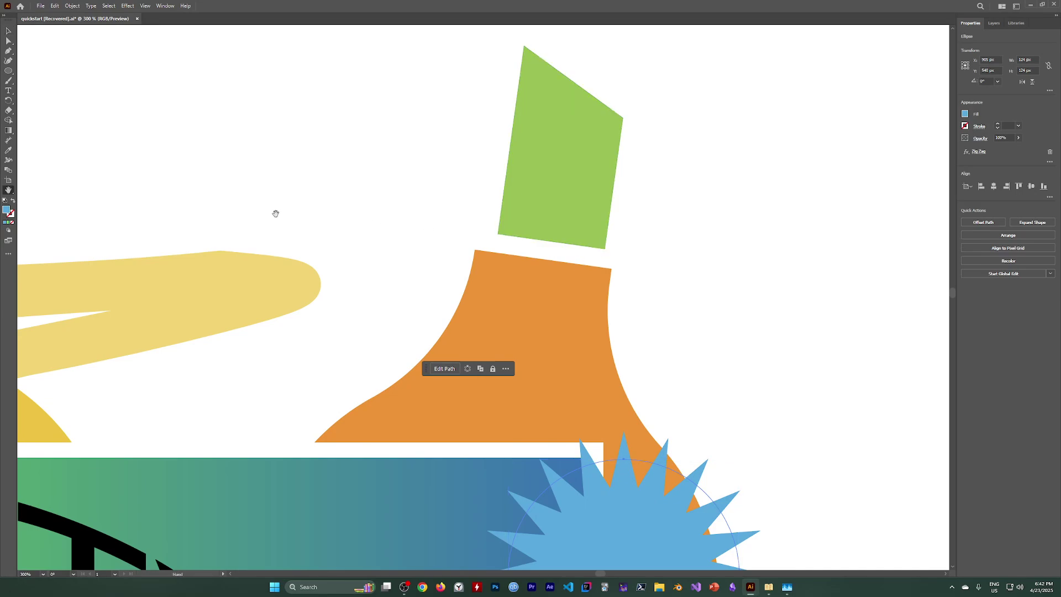
scroll(210, 216, down, 8)
scroll(308, 142, right, 5)
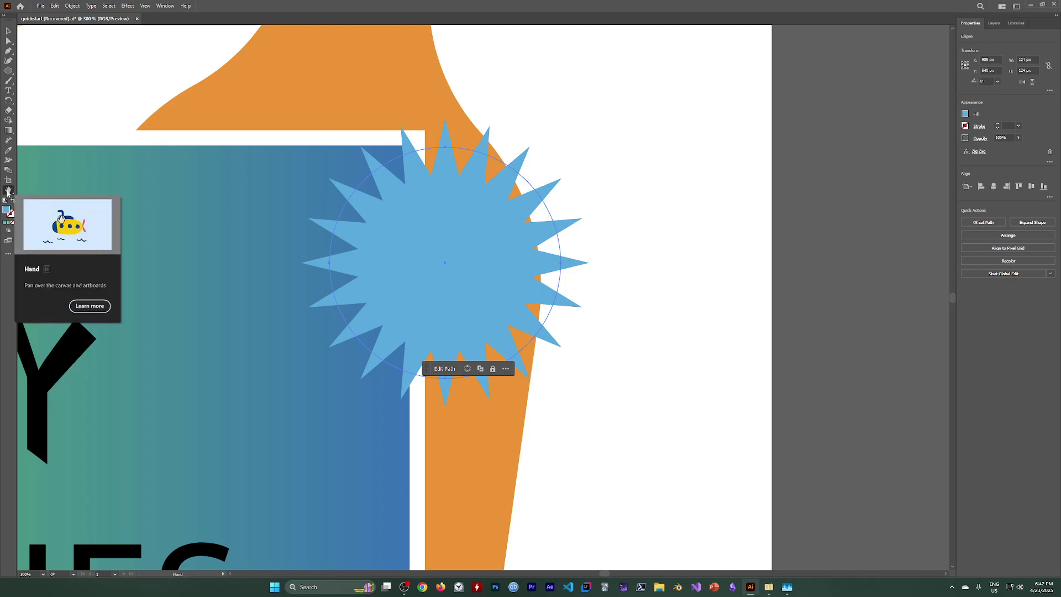
drag(459, 218, 502, 231)
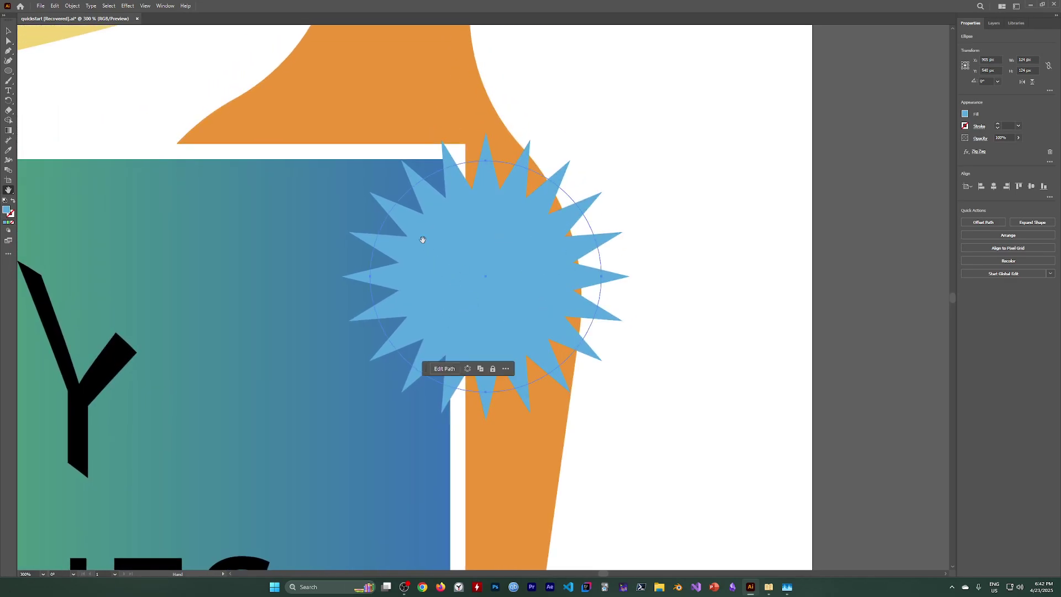
key(t)
click(447, 269)
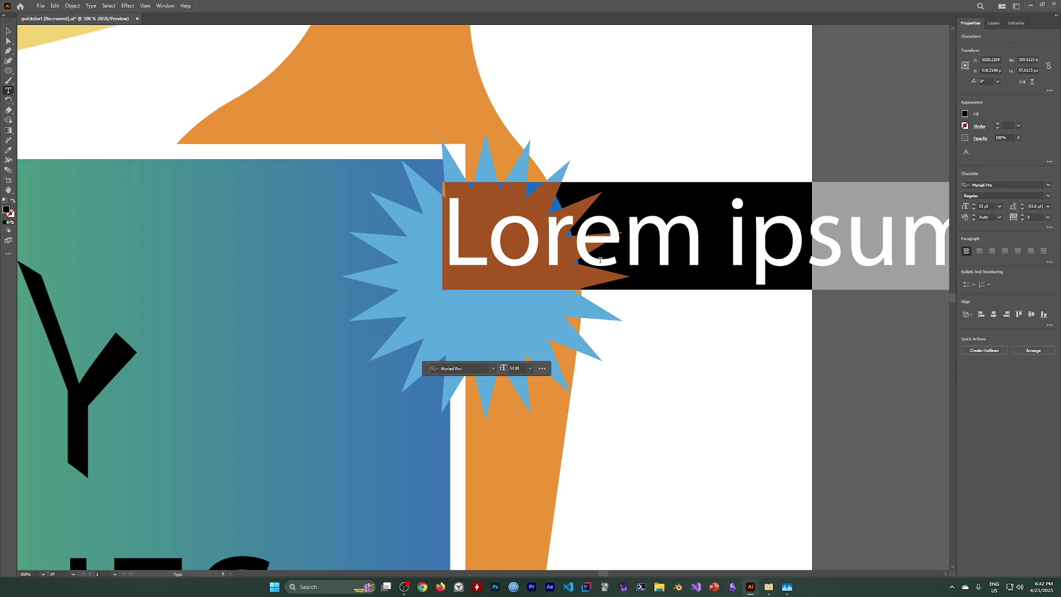
text(50% )
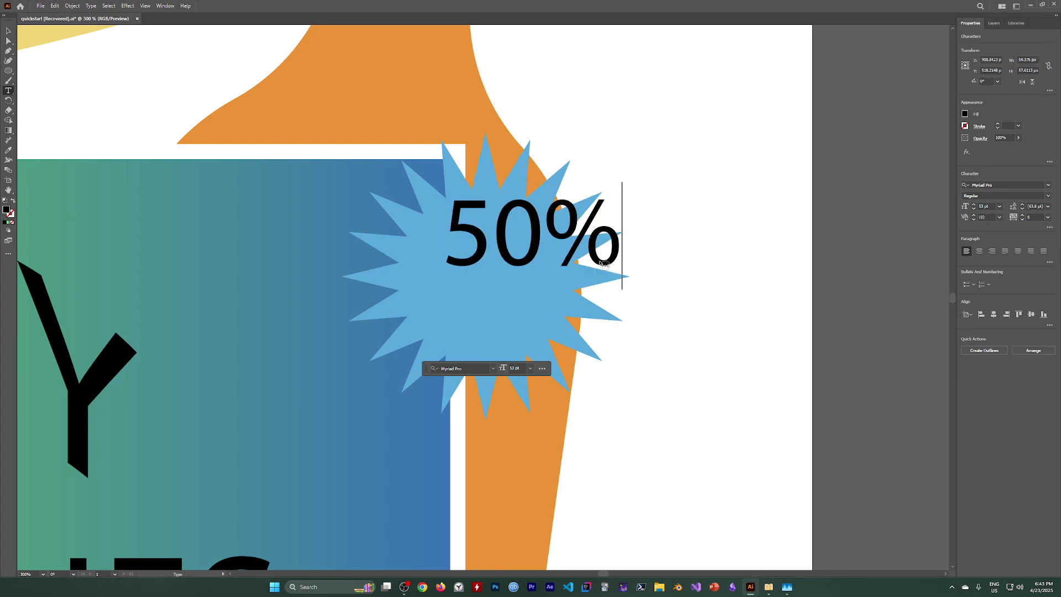
text(OFF)
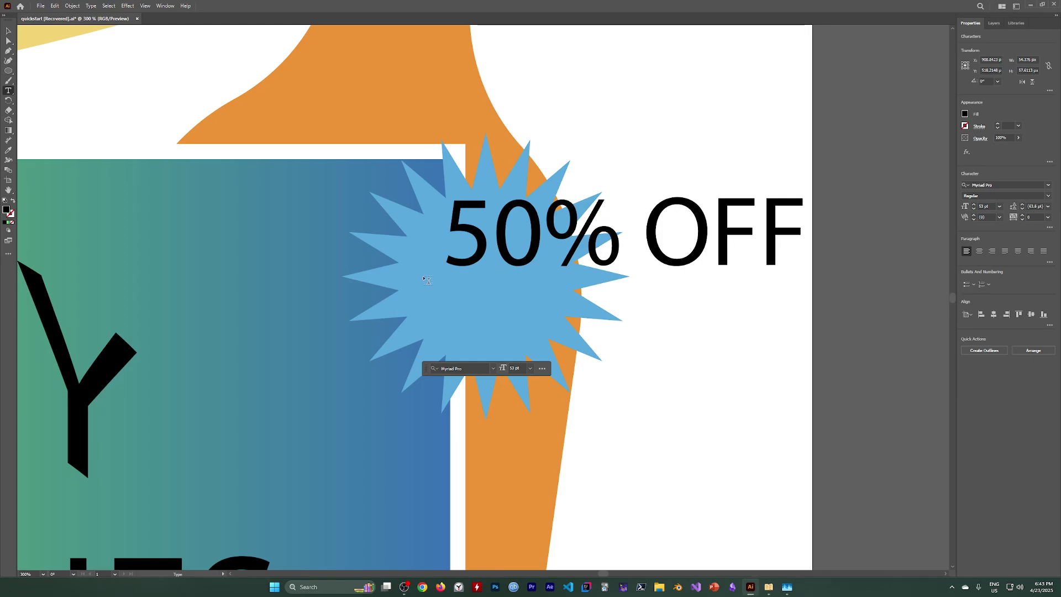
click(109, 6)
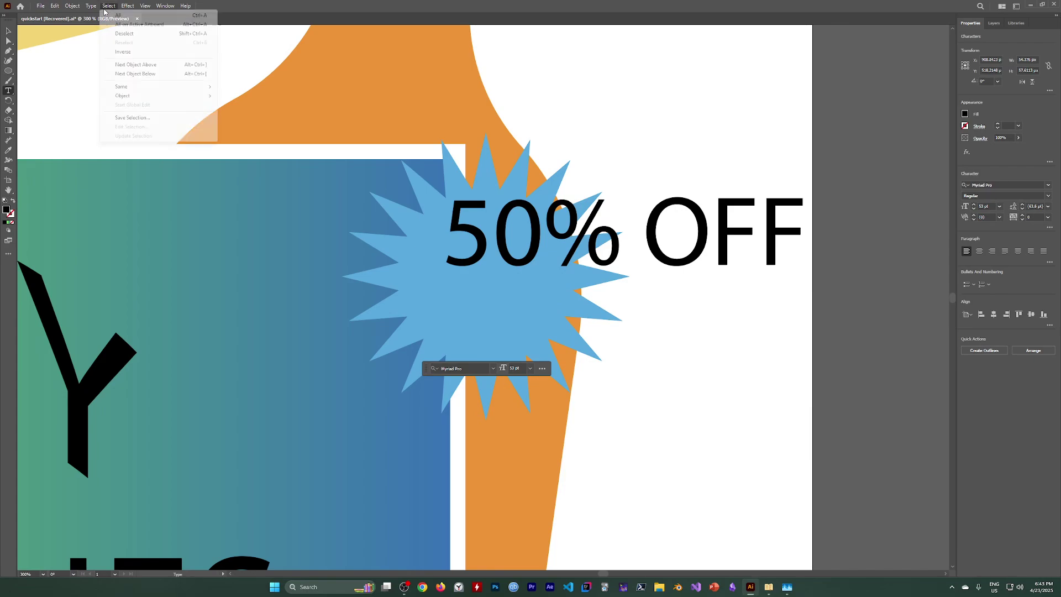
click(119, 34)
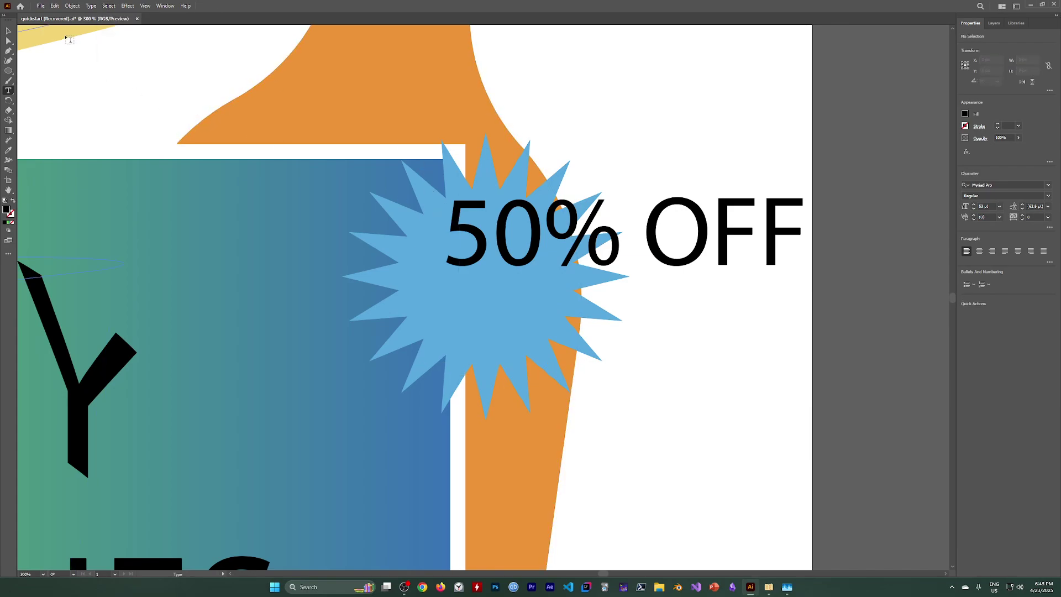
Scale the "50% OFF" text down proportionally to about 22 pt and center it inside the starburst
key(v)
click(526, 267)
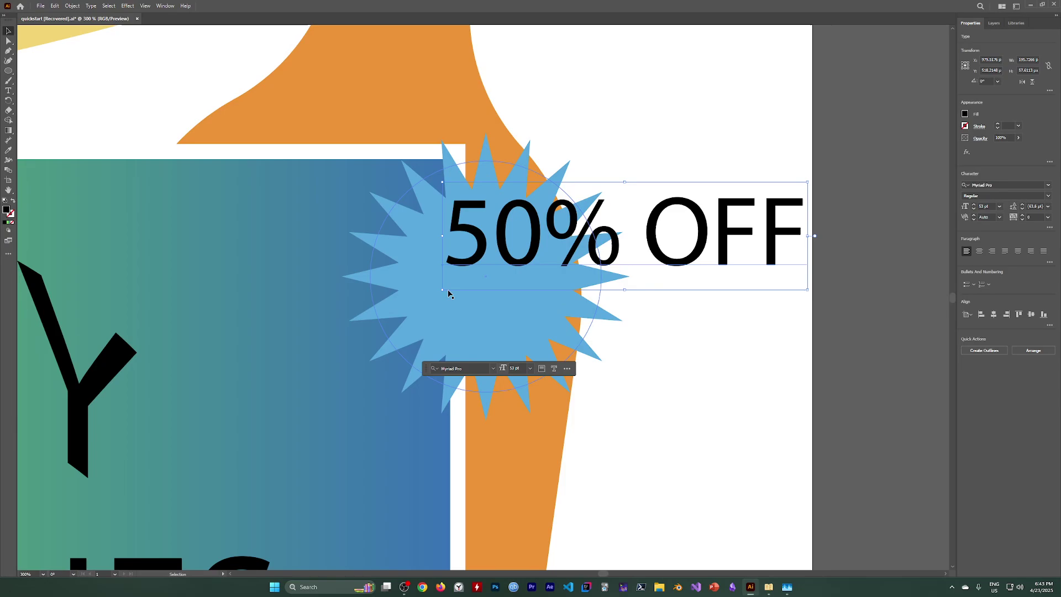
drag(443, 290, 608, 243)
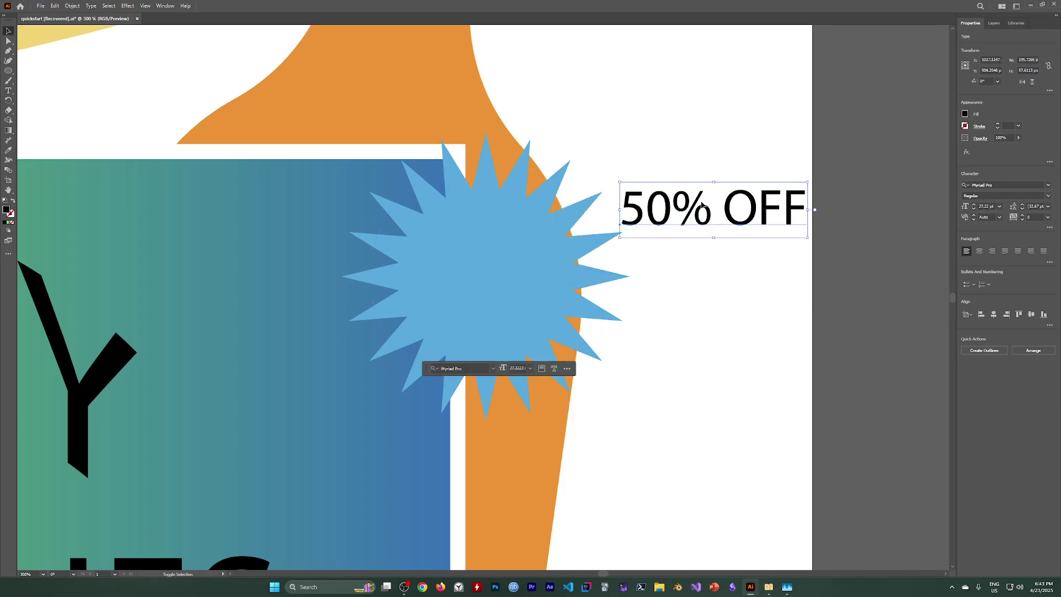
drag(703, 207, 499, 274)
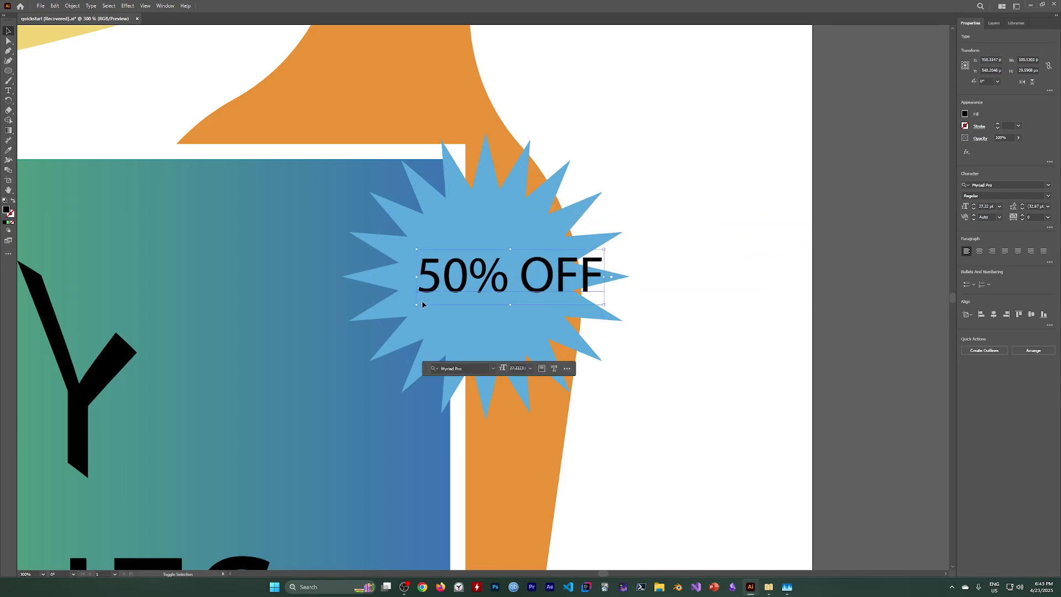
drag(416, 305, 455, 284)
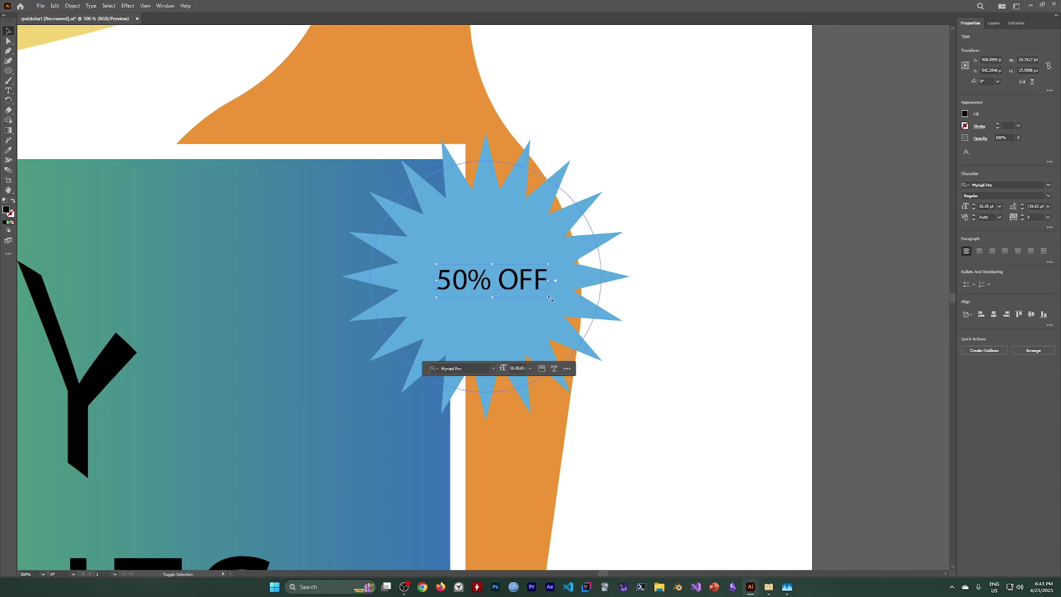
drag(550, 298, 590, 308)
mouse_move(508, 291)
mouse_down()
mouse_move(500, 274)
mouse_move(491, 282)
mouse_up()
scroll(611, 312, down, 2)
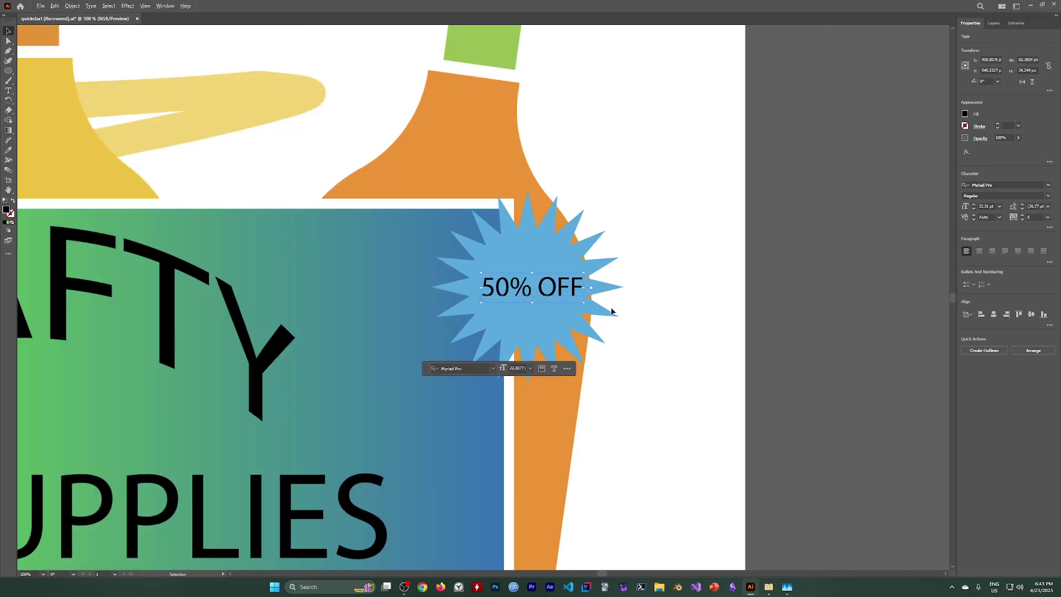
Fill the "50% OFF" text with a dark blue swatch and deselect it
click(965, 115)
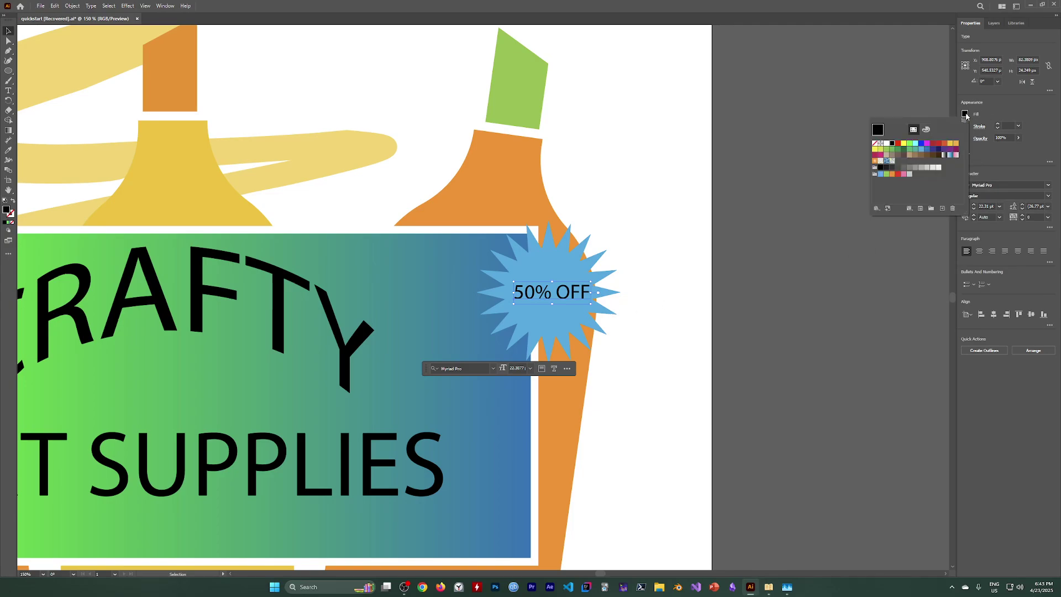
click(930, 150)
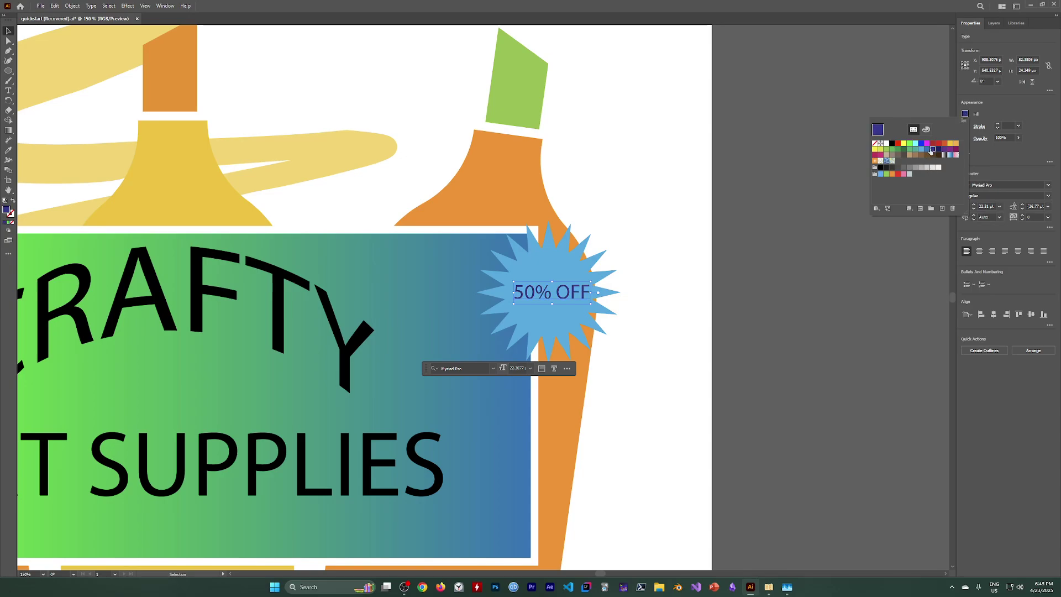
click(650, 352)
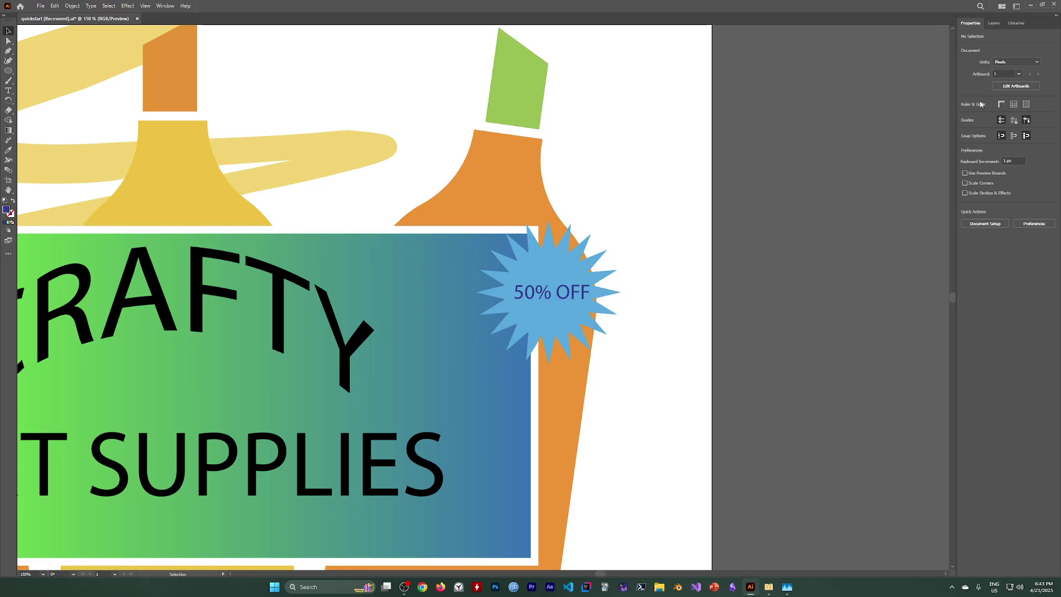
Set the "50% OFF" text's font to Arial Rounded MT Bold and scale it down slightly to fit the starburst
click(556, 293)
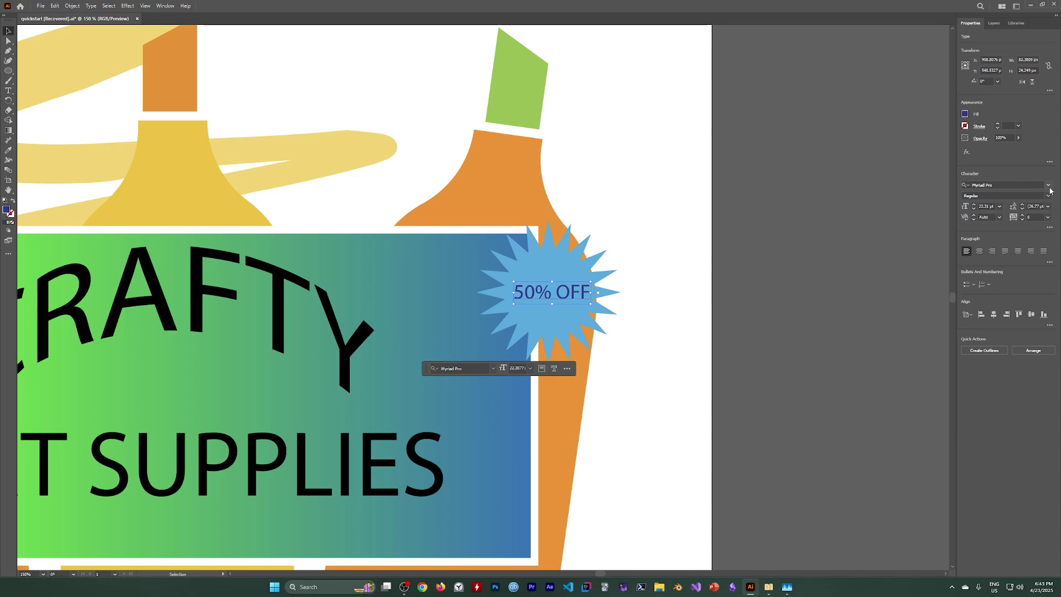
click(986, 184)
scroll(894, 313, down, 2)
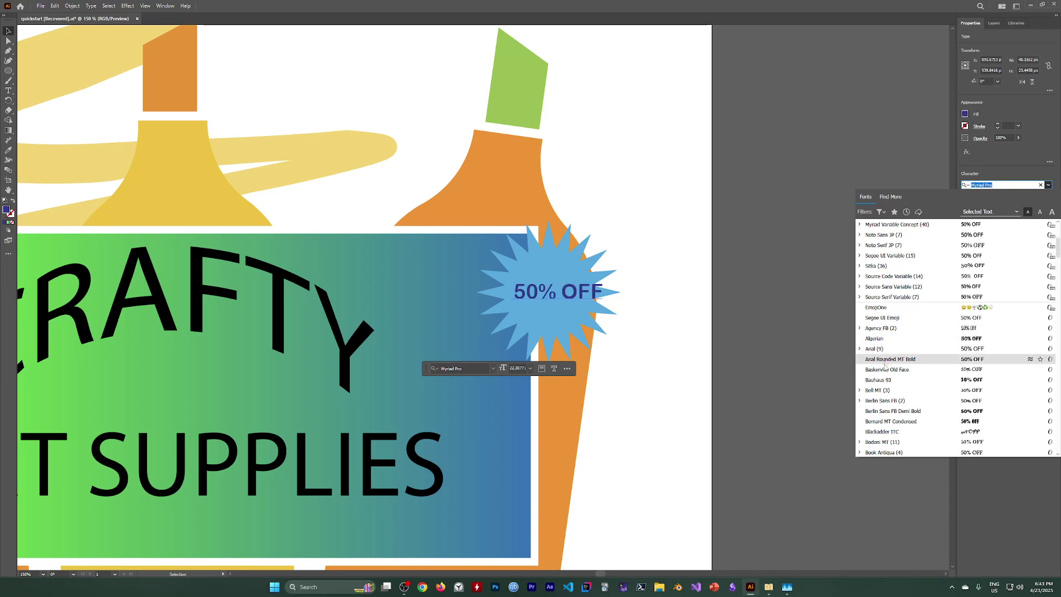
click(885, 361)
click(766, 320)
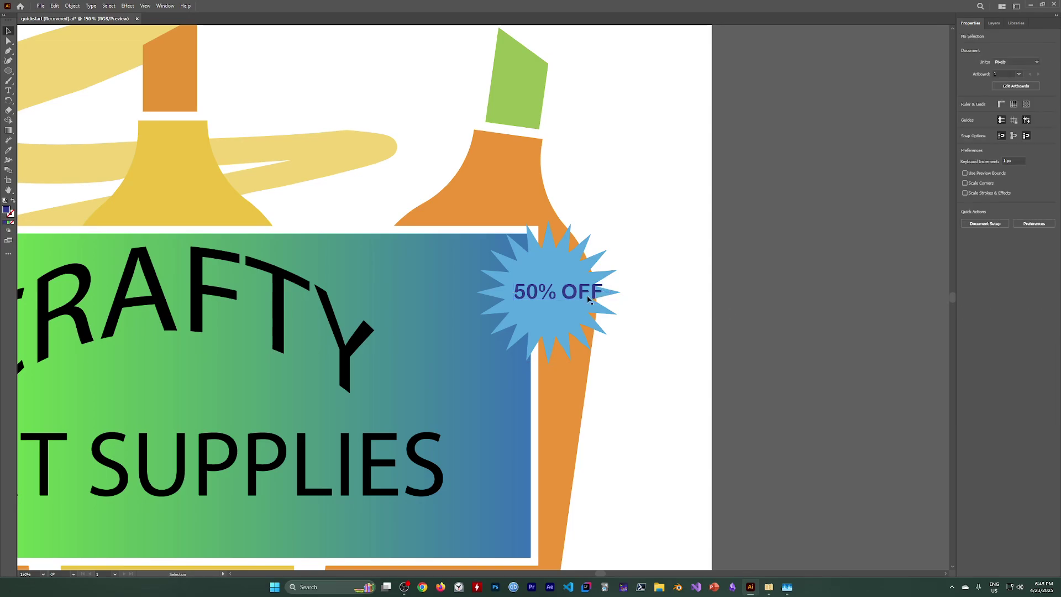
drag(603, 302, 589, 300)
click(684, 317)
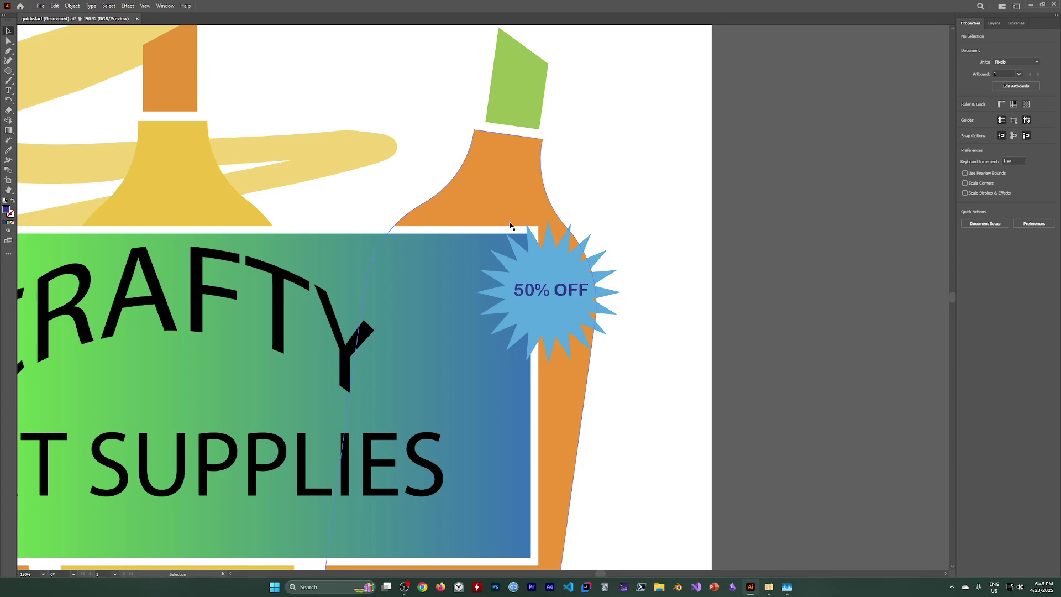
scroll(509, 222, down, 2)
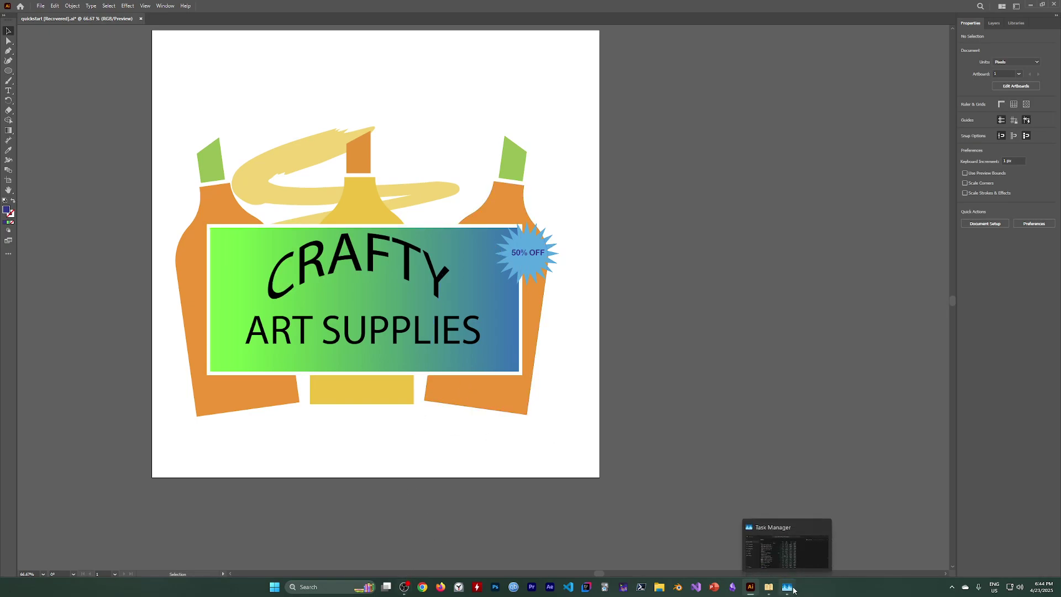
click(405, 590)
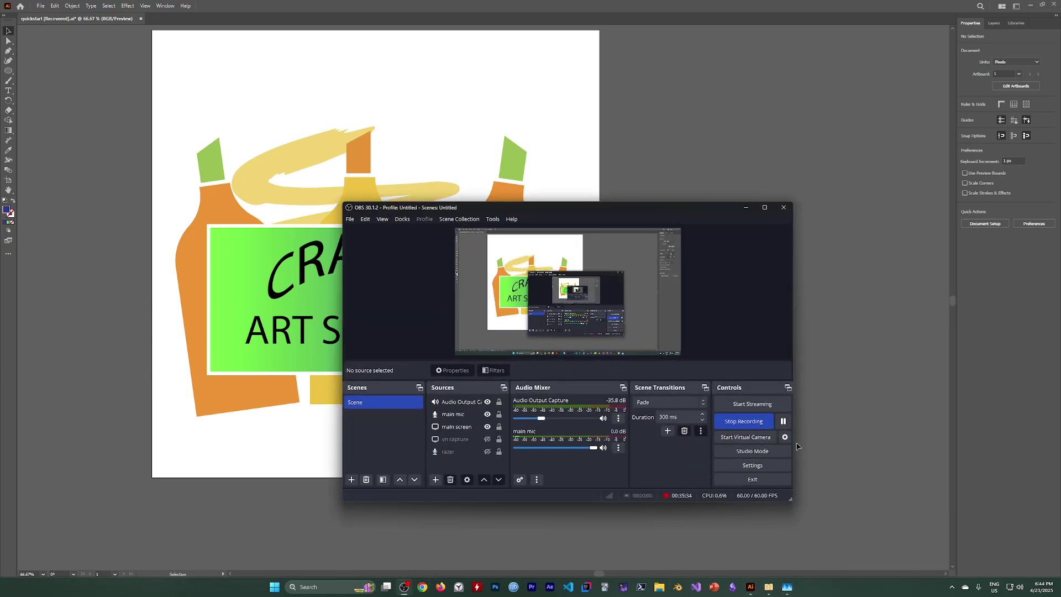
click(747, 208)
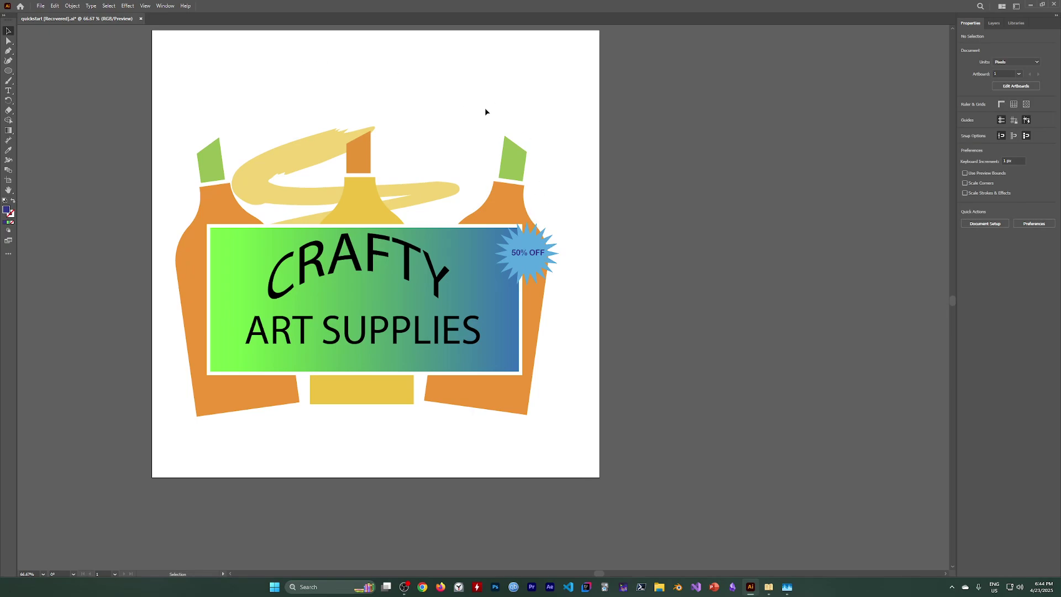
key(h)
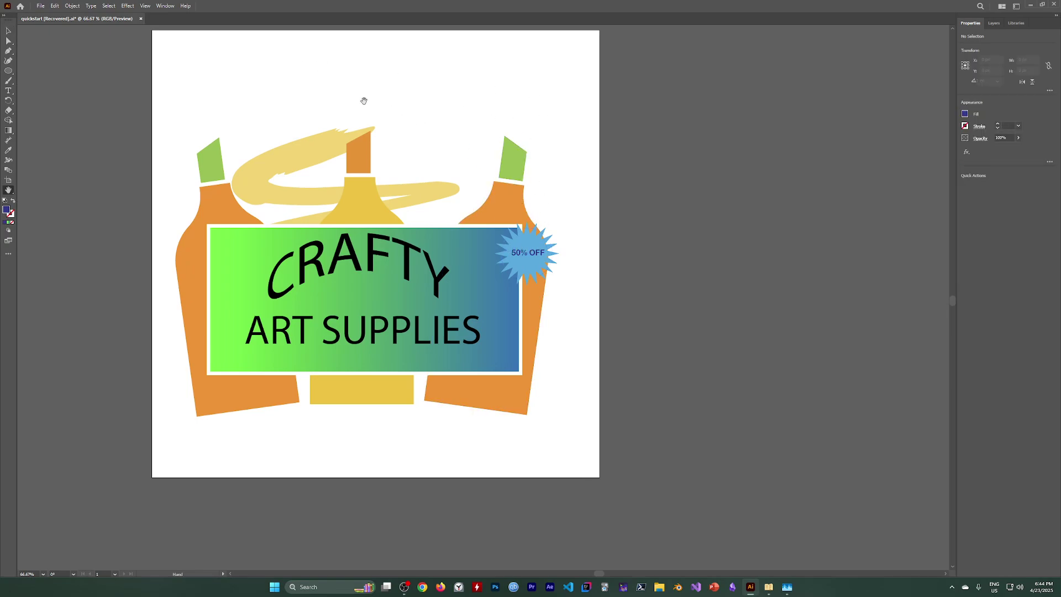
drag(363, 103, 422, 151)
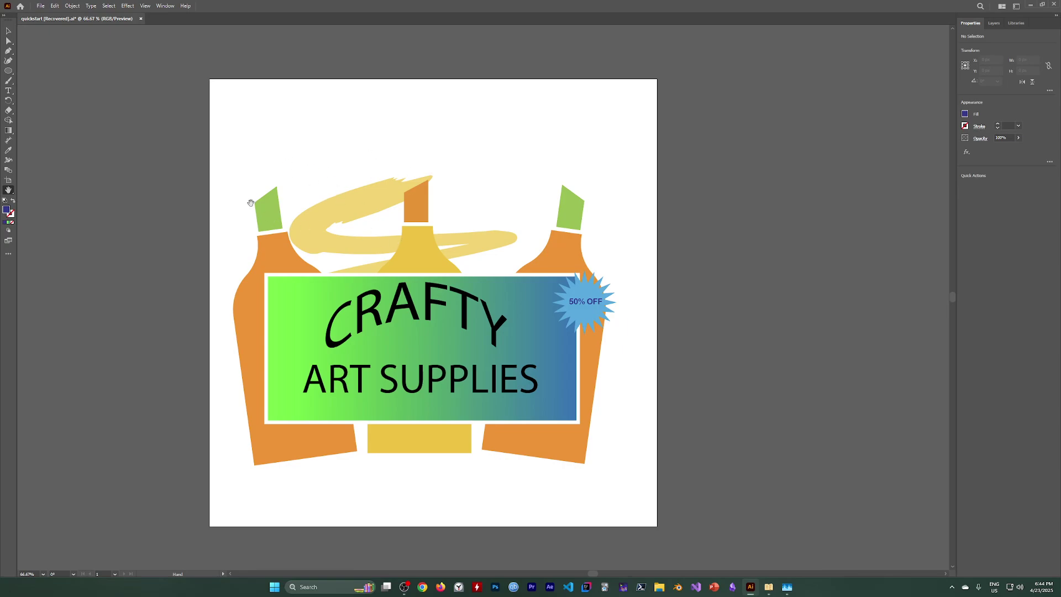
key(v)
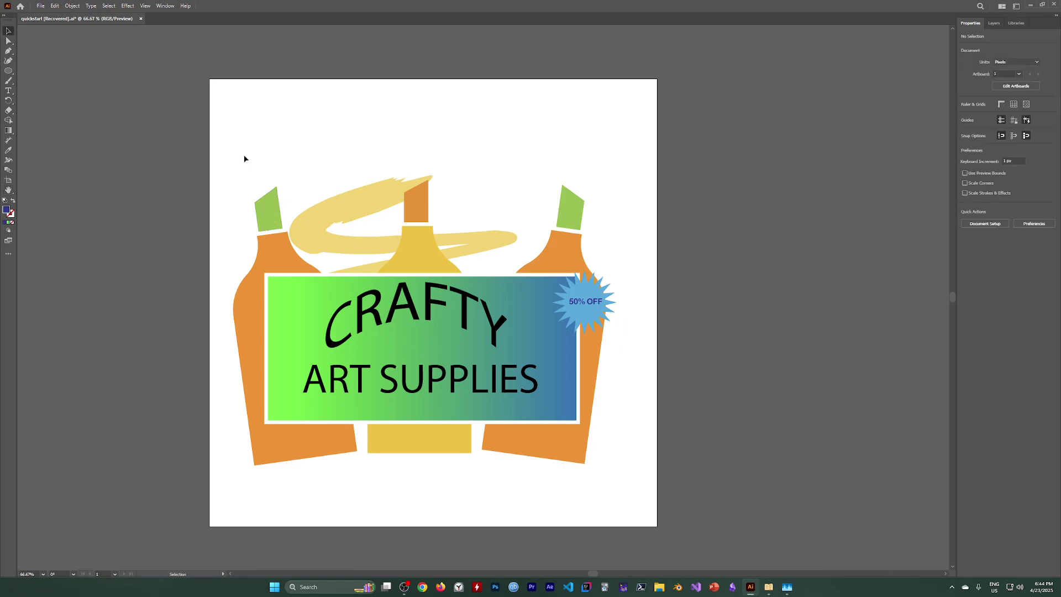
Try to center all the ungrouped artwork on the artboard, first horizontally and again vertically, undoing each alignment and deselecting everything
key(ctrl+a)
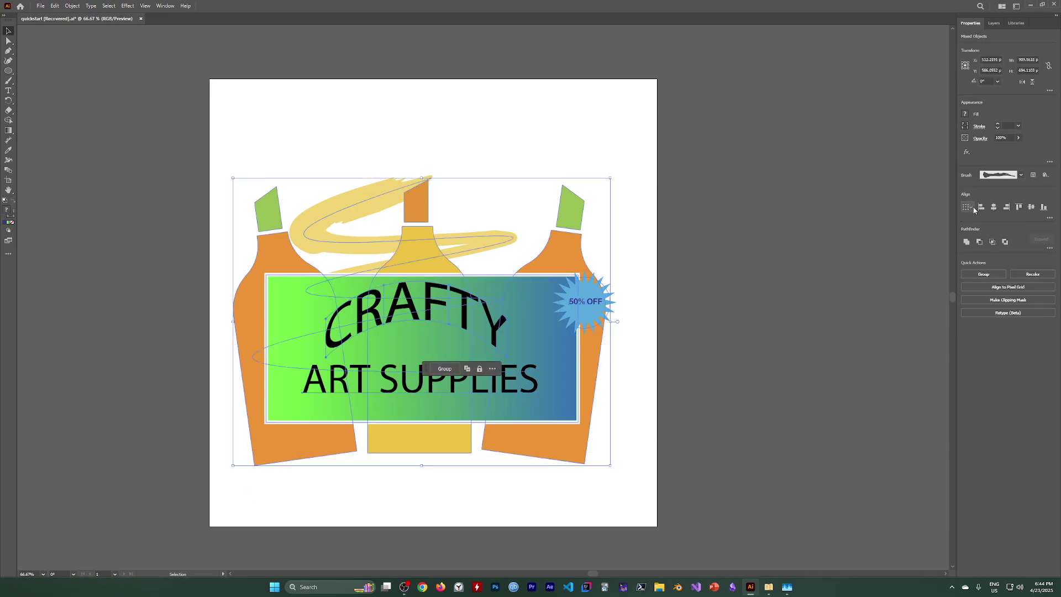
click(975, 209)
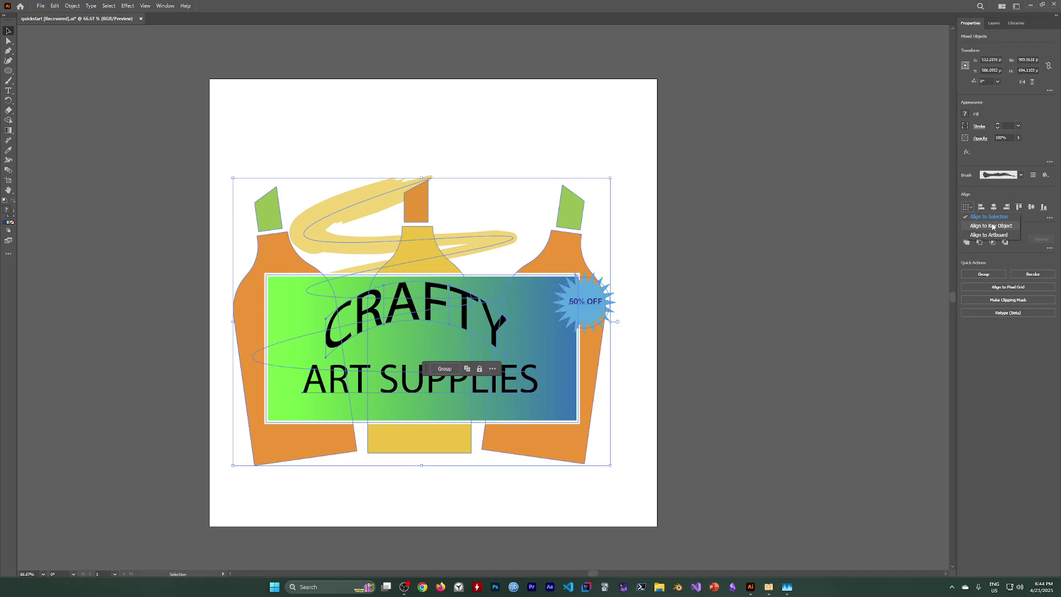
click(993, 227)
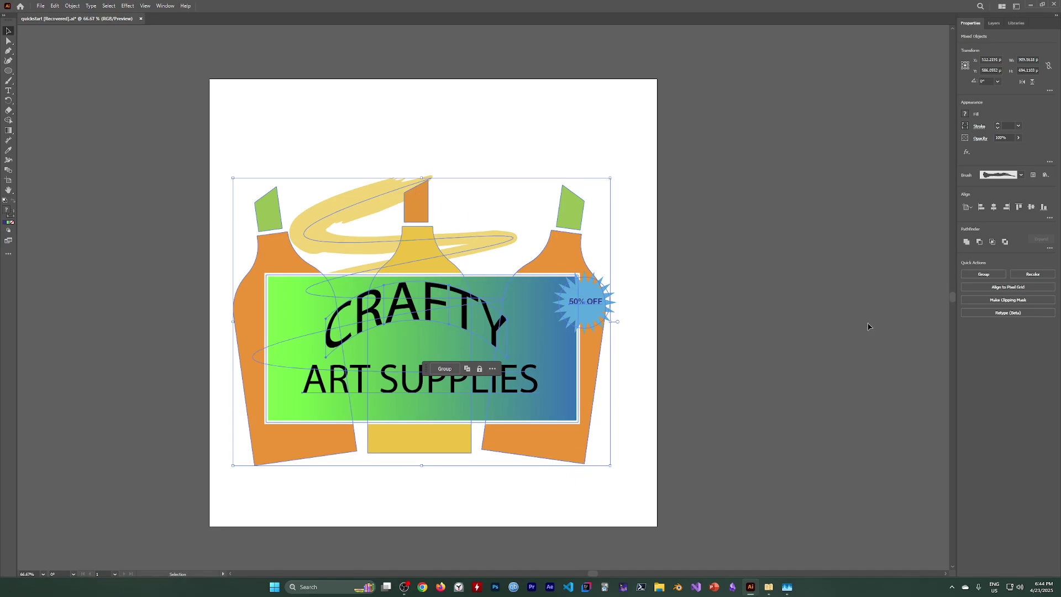
click(968, 207)
click(997, 207)
click(998, 207)
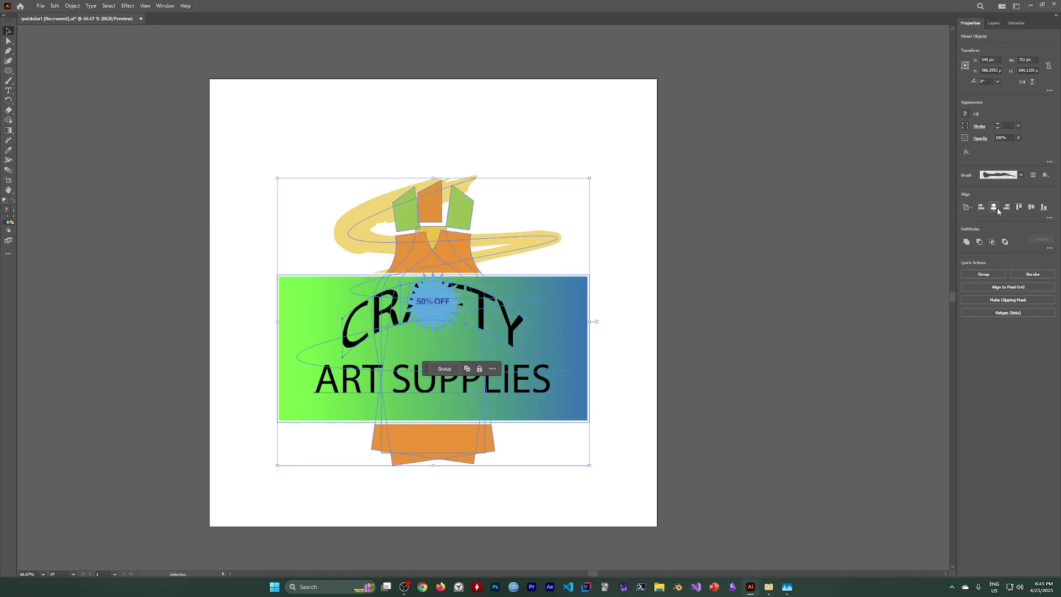
key(ctrl+z)
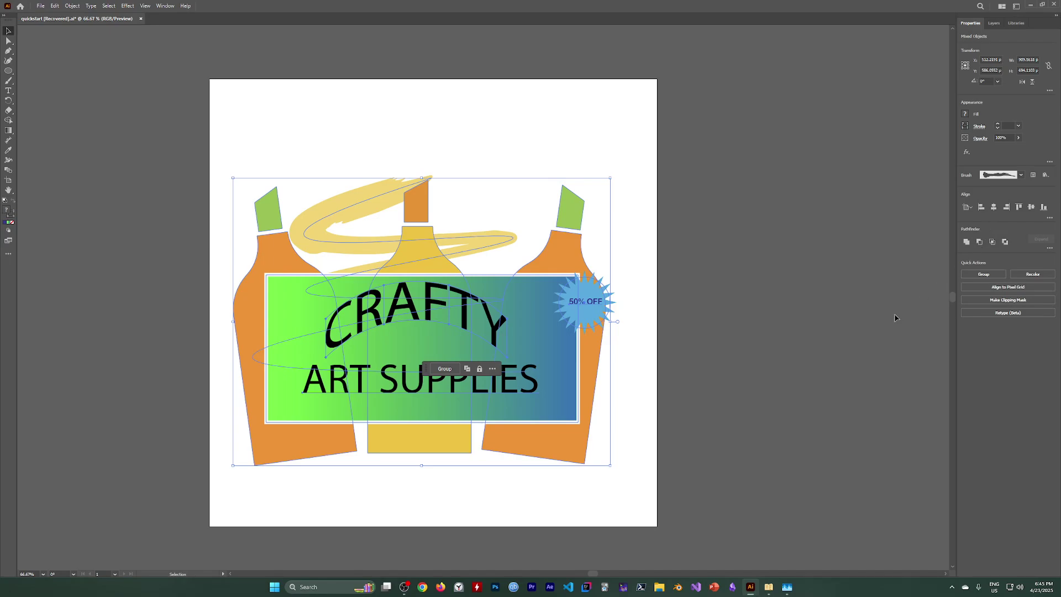
click(1033, 208)
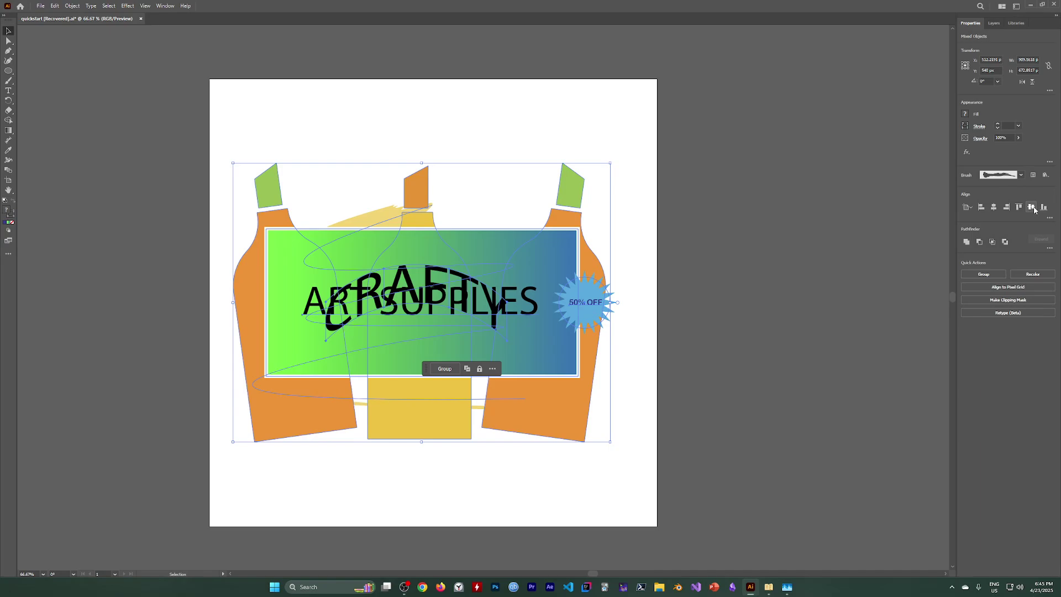
key(ctrl+z)
click(619, 363)
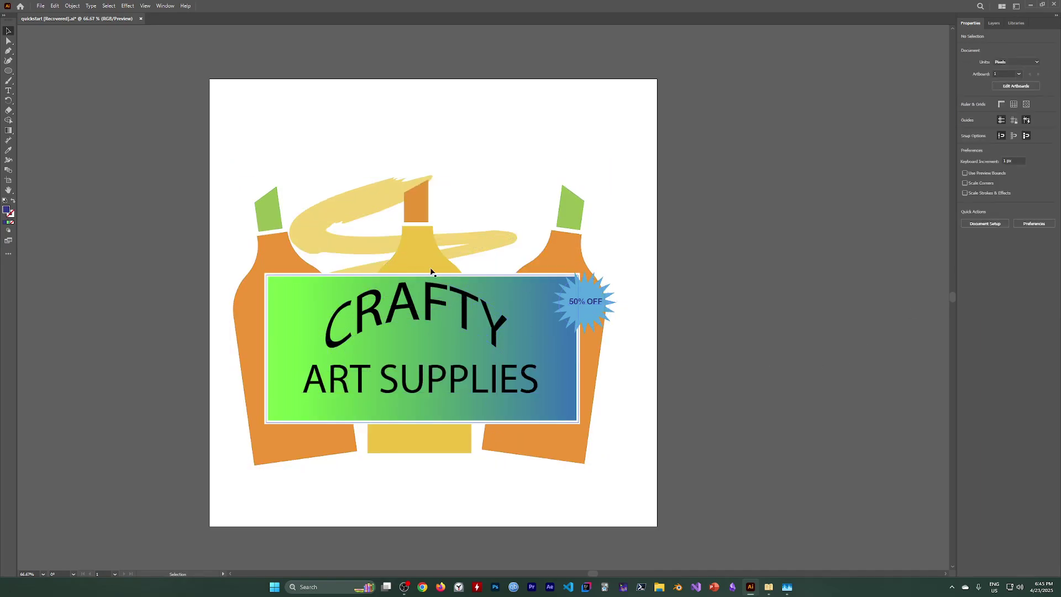
Group the three marker bottles together with the yellow brush stroke behind them and deselect the group
click(276, 255)
click(428, 215)
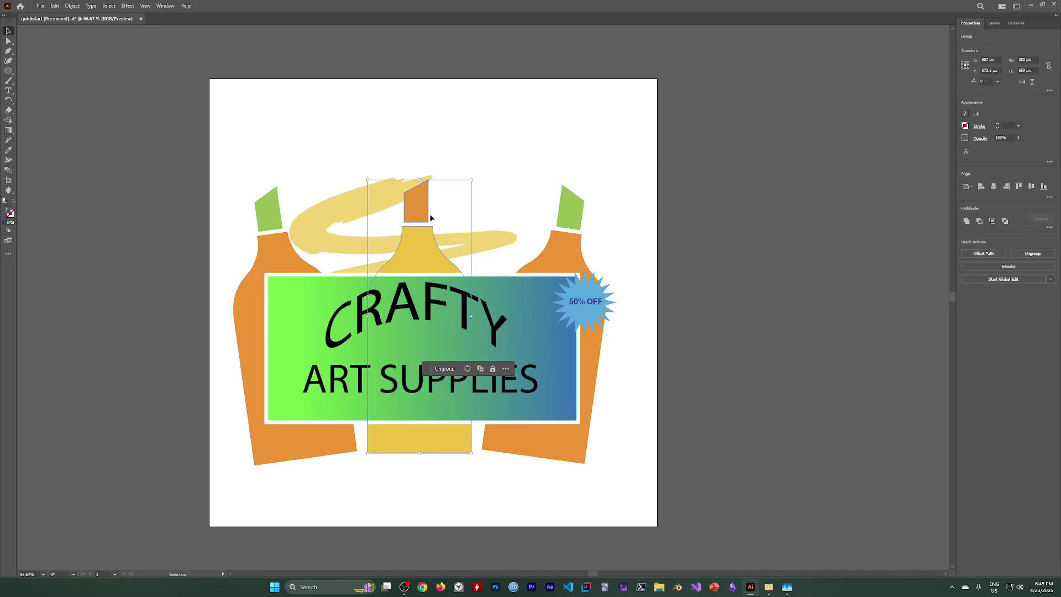
click(271, 201)
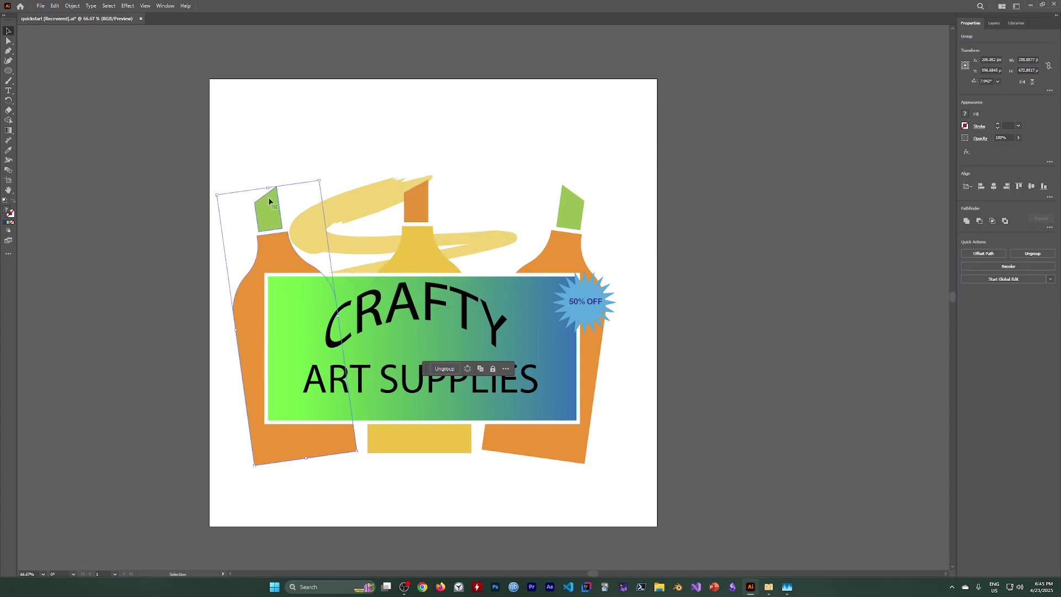
click(414, 204)
click(513, 191)
click(418, 212)
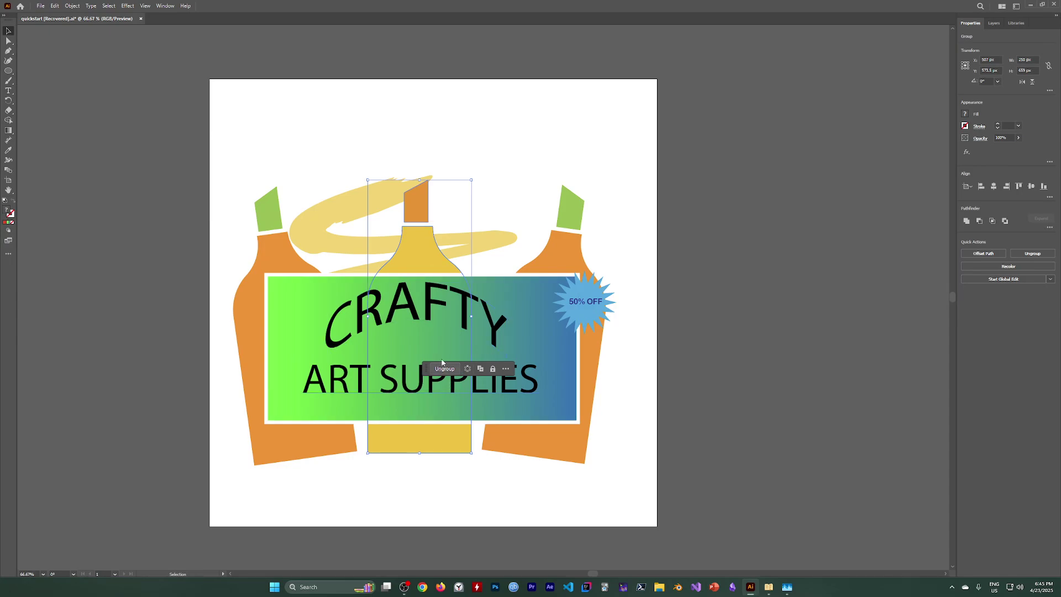
click(507, 182)
click(419, 216)
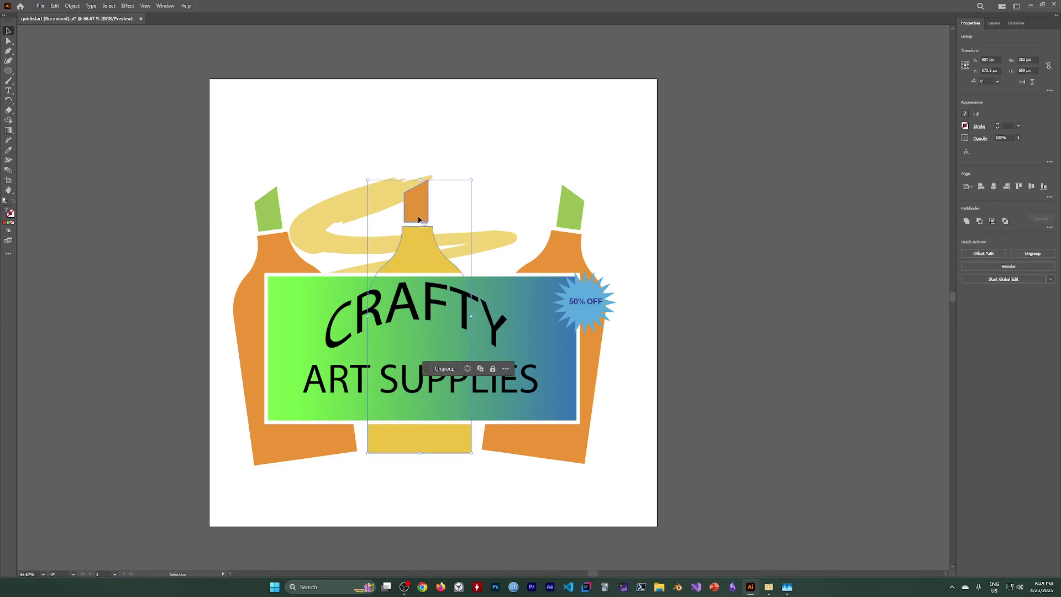
shift+click(343, 210)
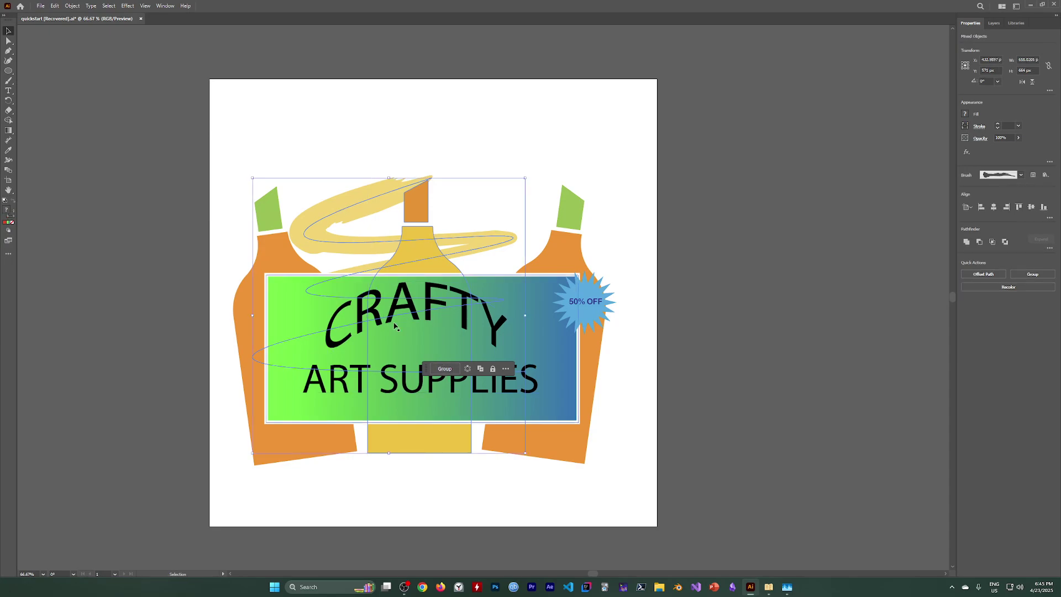
shift+click(267, 224)
shift+click(569, 216)
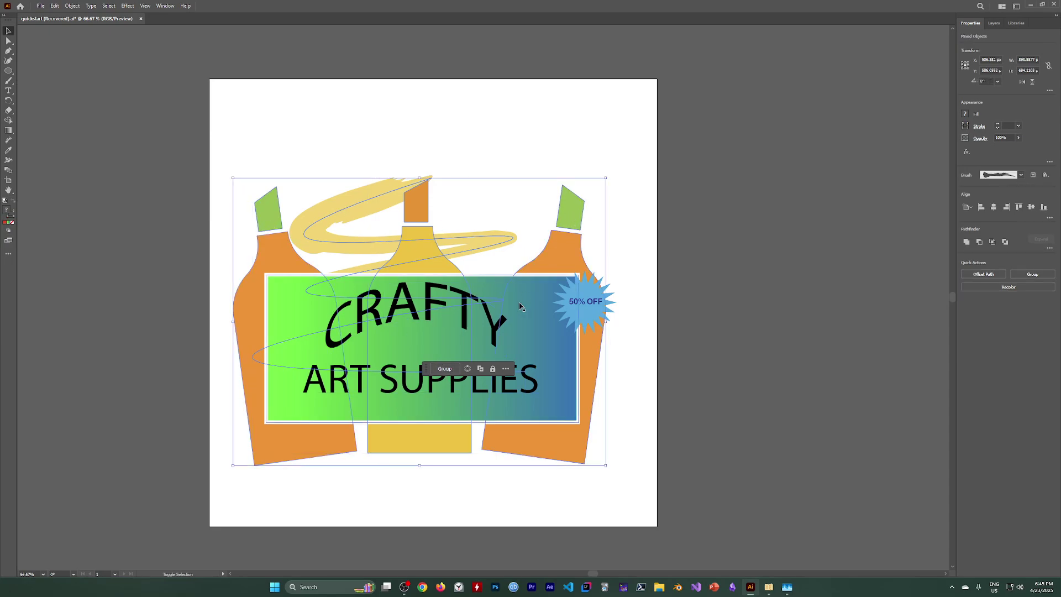
click(444, 370)
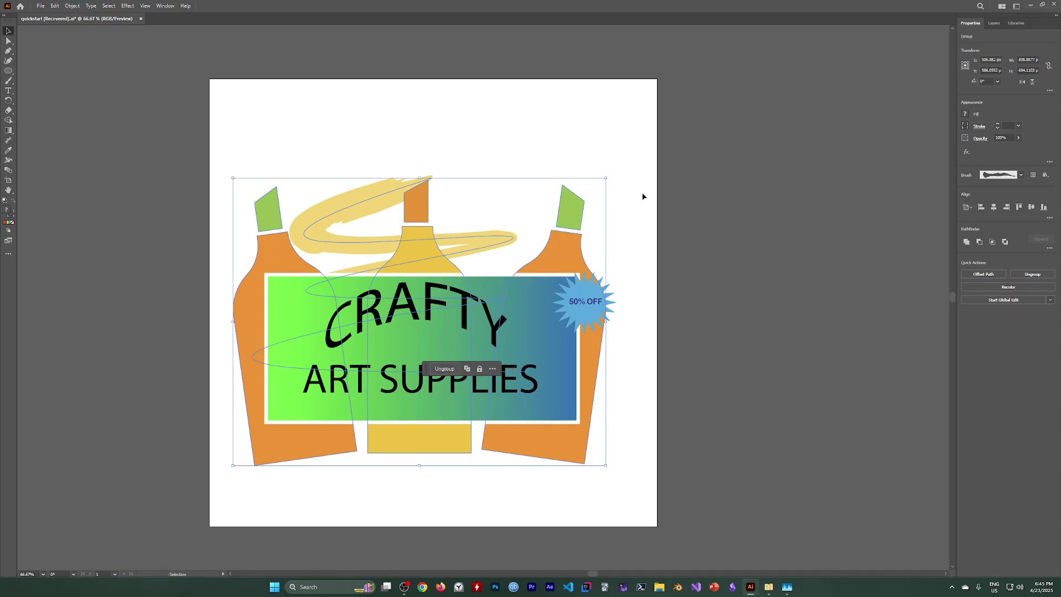
click(655, 192)
Group the CRAFTY and ART SUPPLIES texts with the gradient rectangle and the blue starburst, and deselect the group
click(498, 325)
shift+click(525, 379)
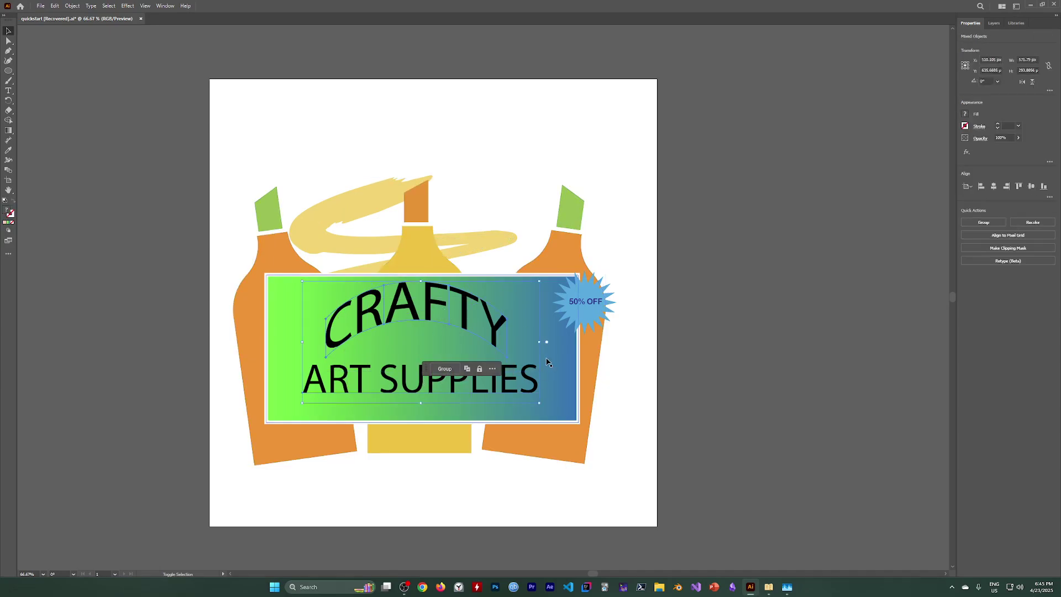
shift+click(560, 371)
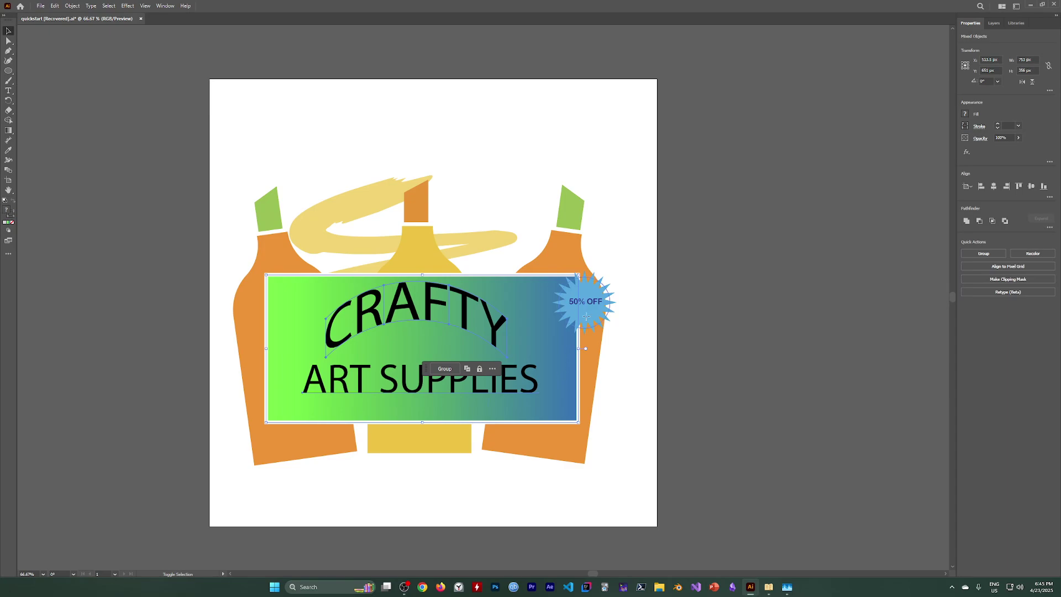
click(445, 369)
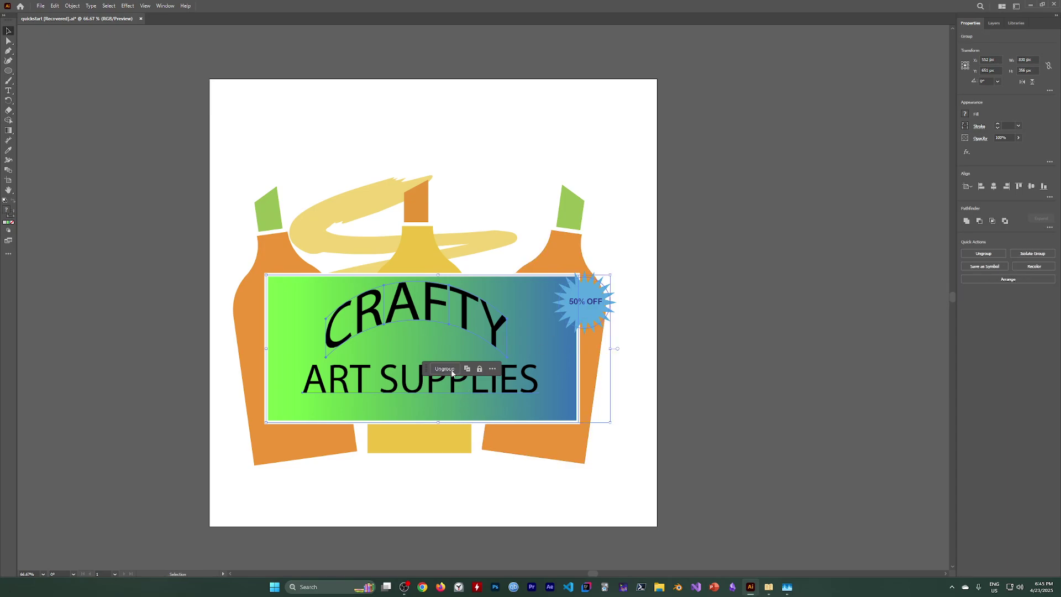
click(700, 356)
Align the marker group and the label group to the artboard, centering both horizontally and vertically
drag(242, 160, 342, 232)
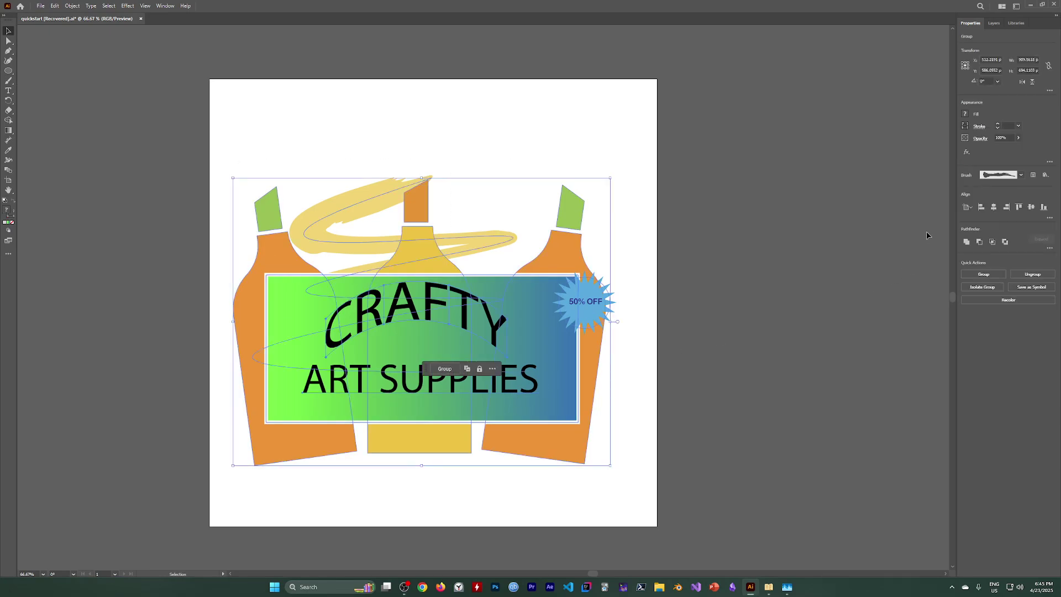
click(973, 208)
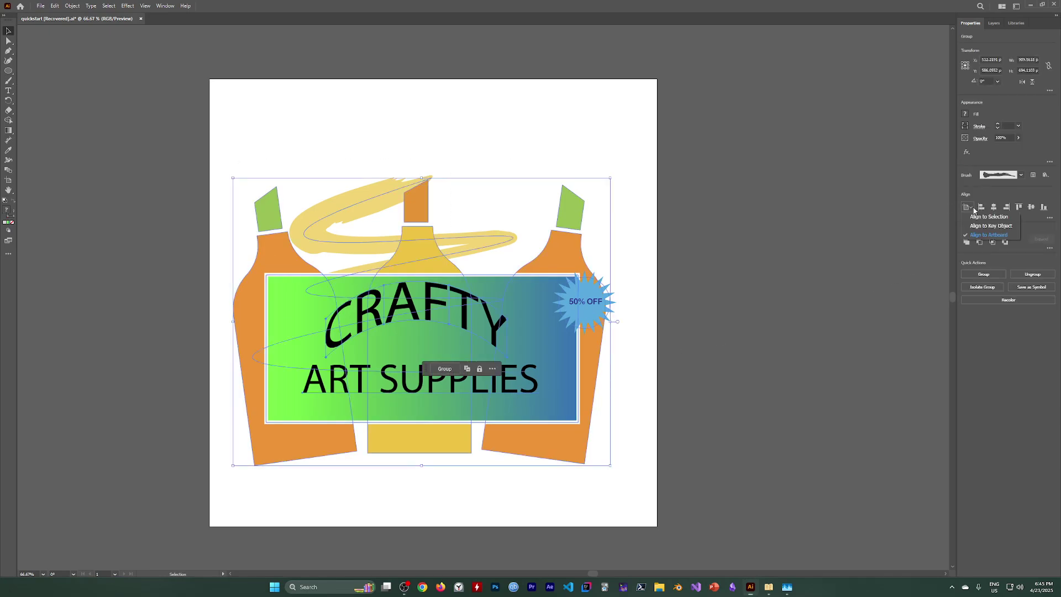
click(989, 235)
click(994, 210)
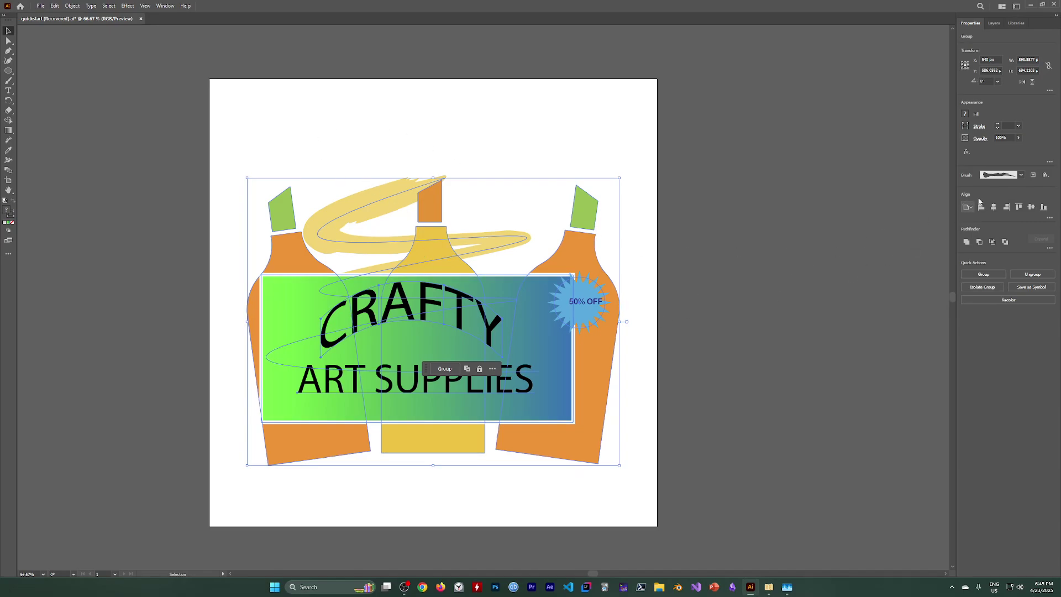
click(1033, 208)
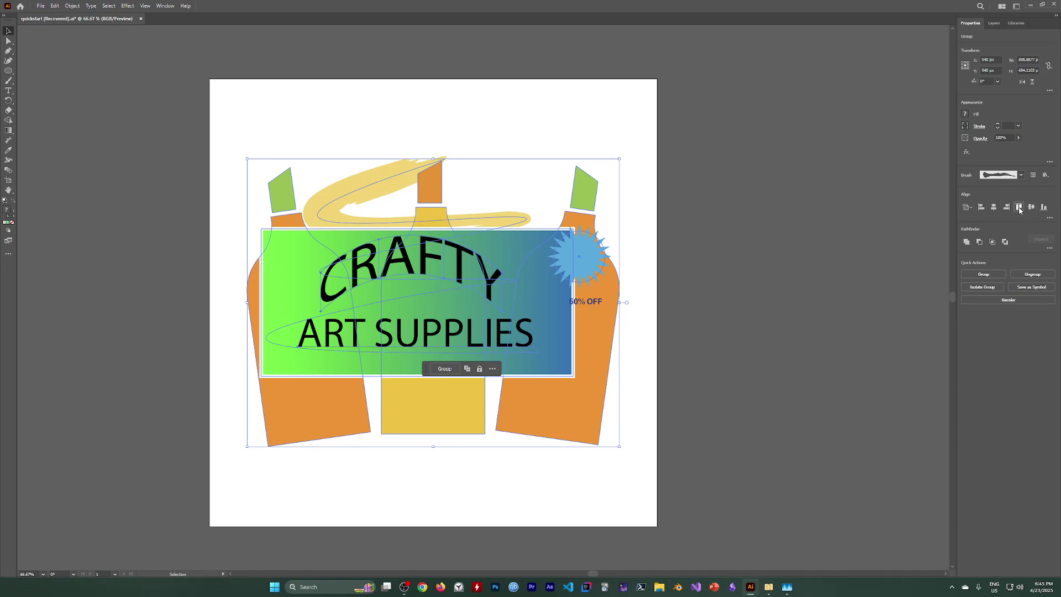
Try the left, right, top and bottom alignments to the artboard on both groups, returning them to the center and deselecting
click(972, 208)
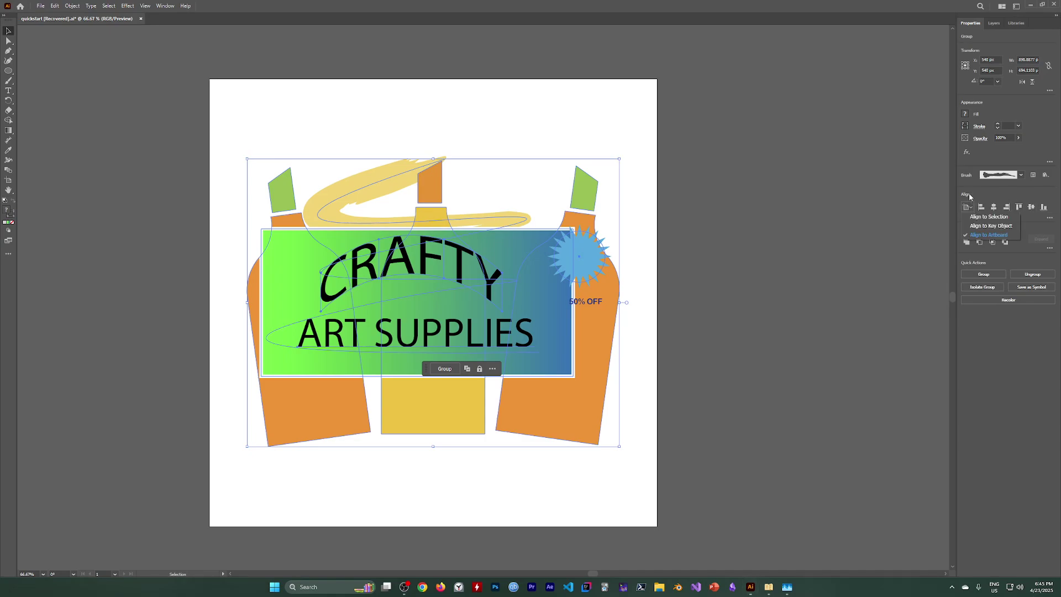
click(979, 237)
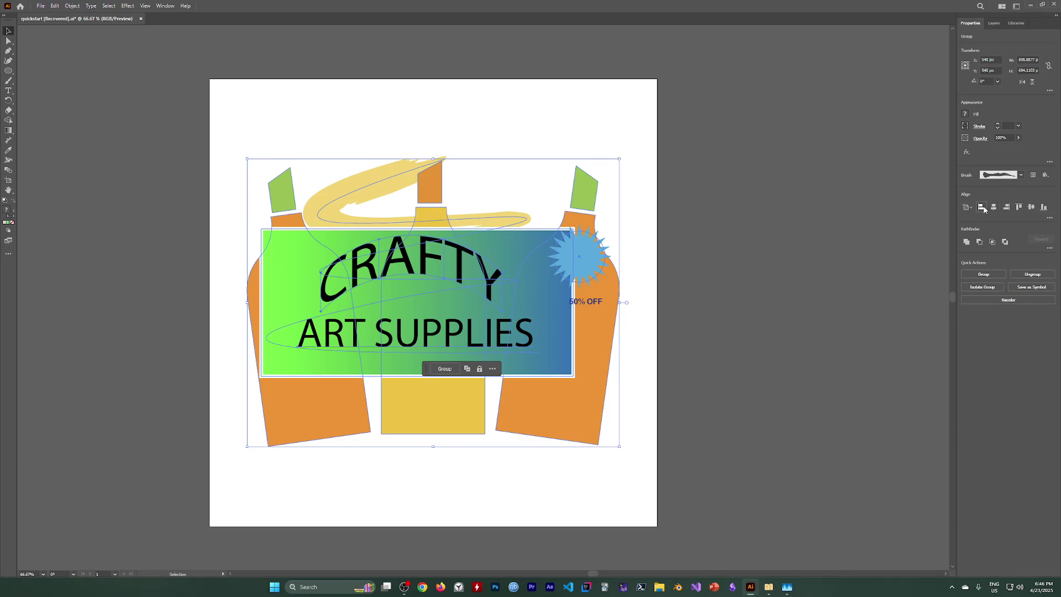
click(982, 208)
click(1007, 207)
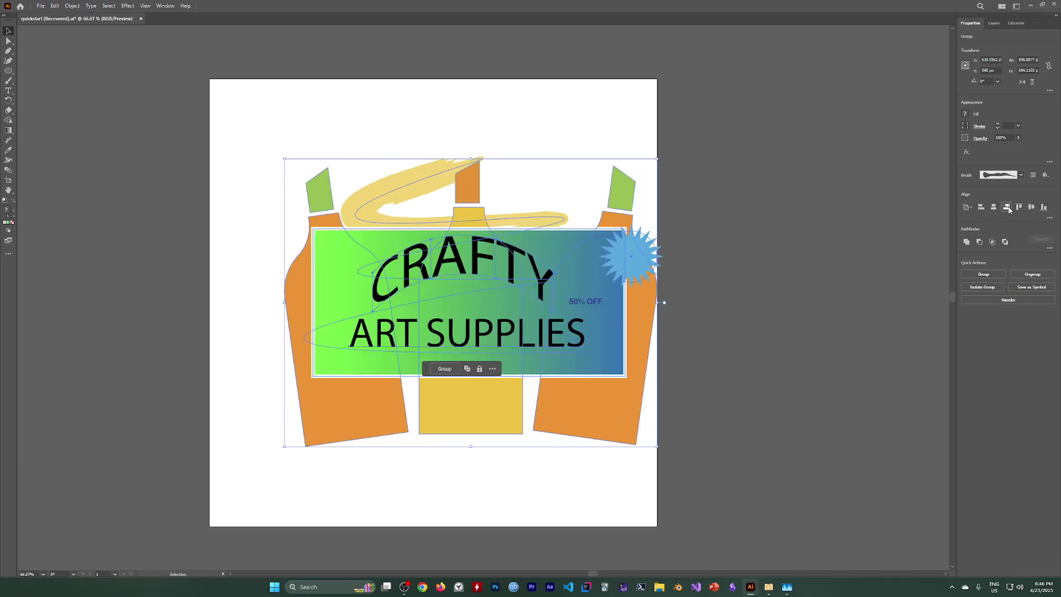
click(993, 208)
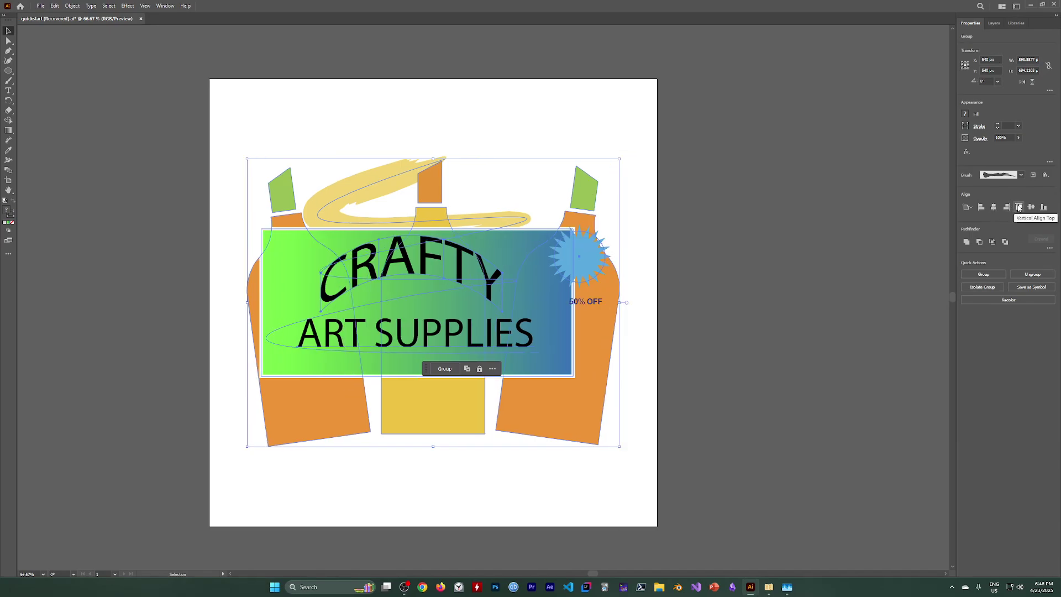
click(1019, 208)
click(1044, 208)
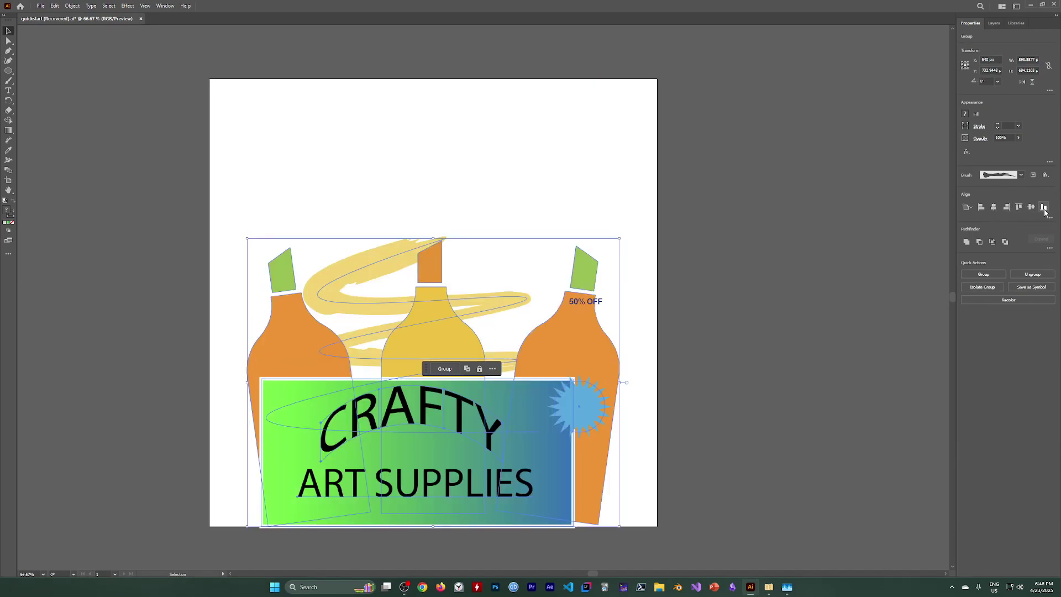
click(1032, 207)
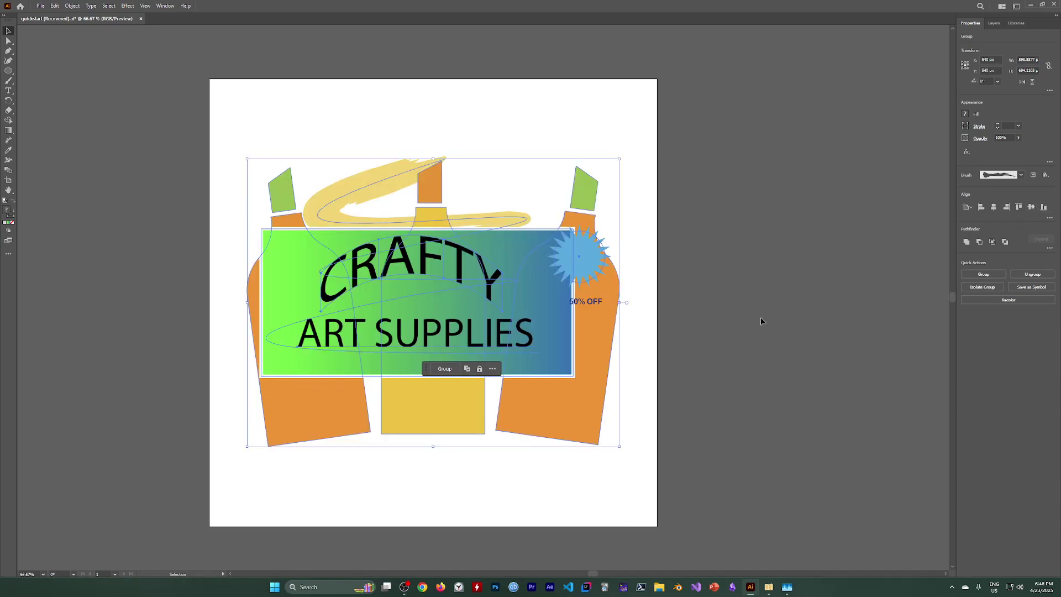
click(634, 287)
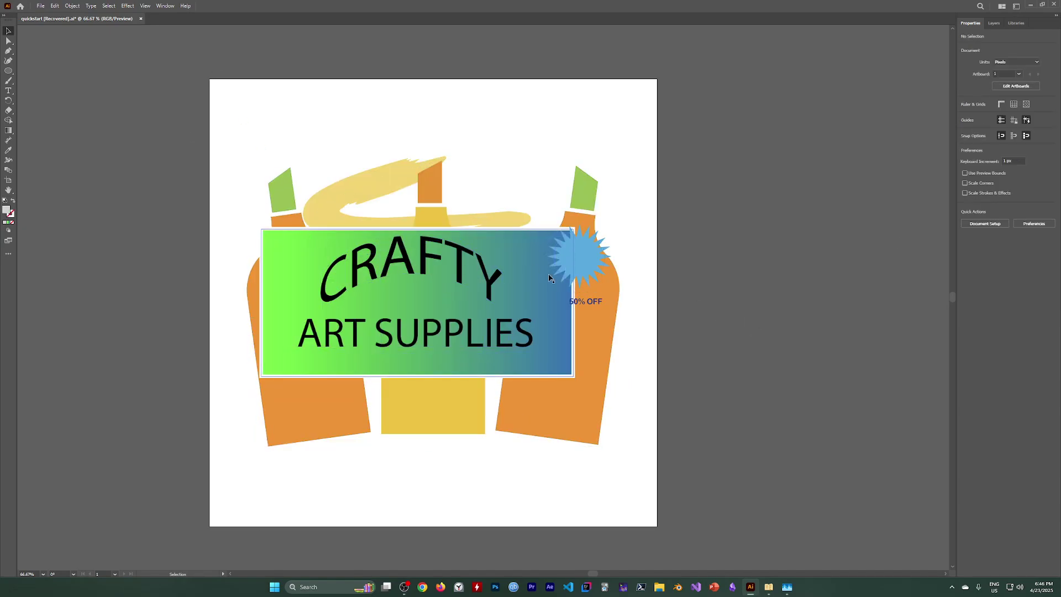
Move the "50% OFF" text back onto the center of the blue starburst and deselect it
click(585, 300)
click(584, 265)
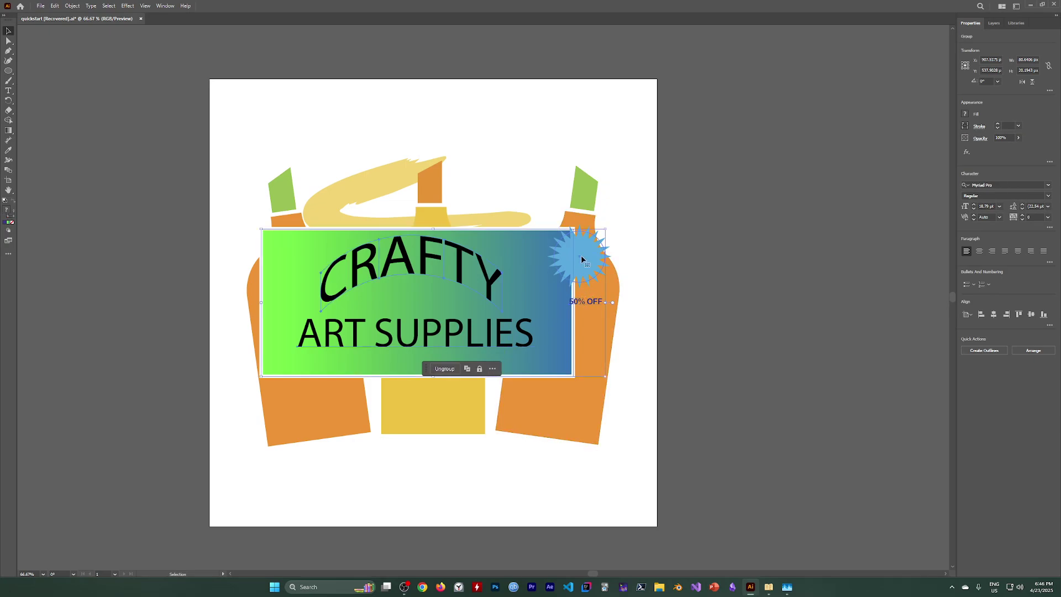
click(584, 301)
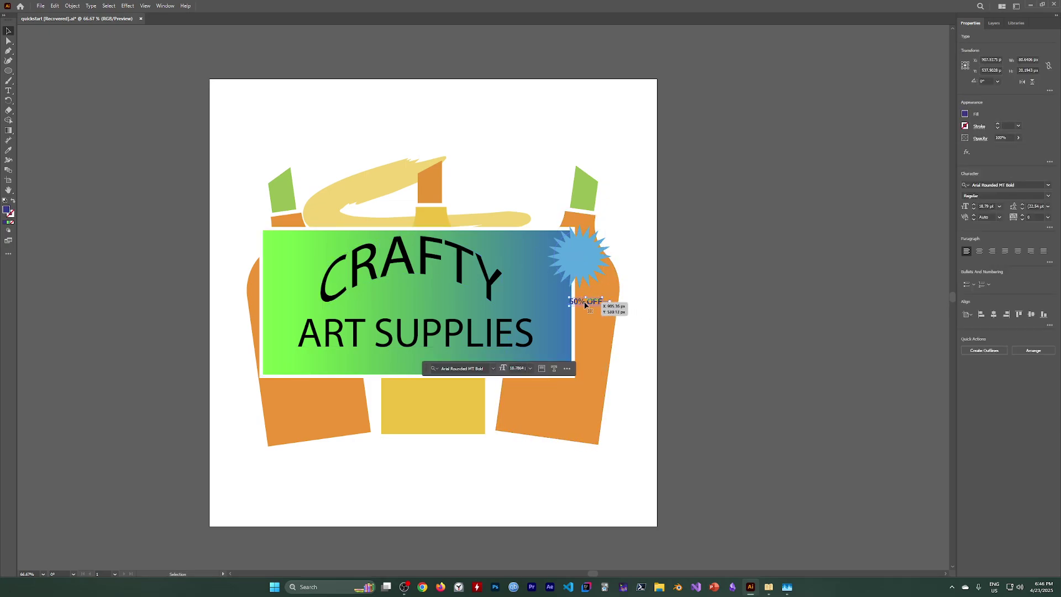
drag(584, 301, 579, 256)
click(679, 283)
Ungroup the label group containing the rectangle, texts and blue starburst, and deselect its objects
click(589, 250)
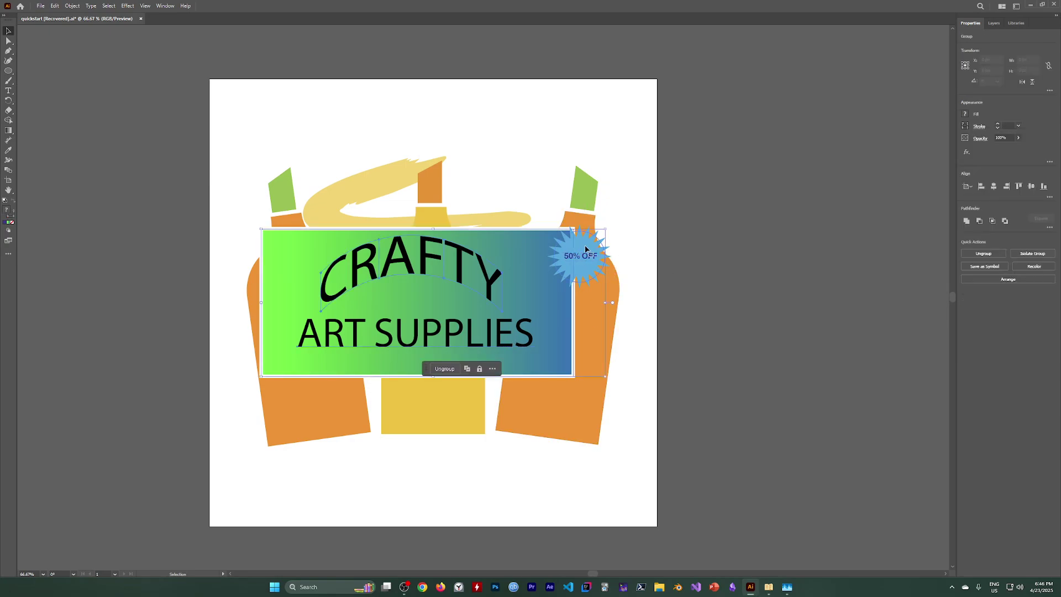
click(685, 286)
click(589, 253)
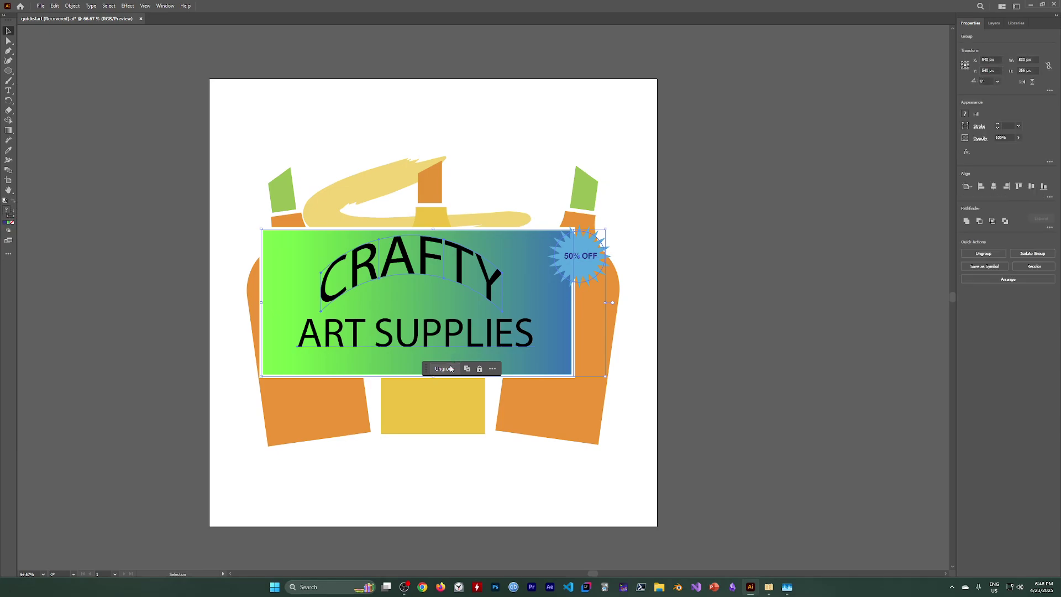
click(687, 311)
Group the blue starburst with its "50% OFF" text and move the sticker slightly down the gradient rectangle's right edge
click(581, 253)
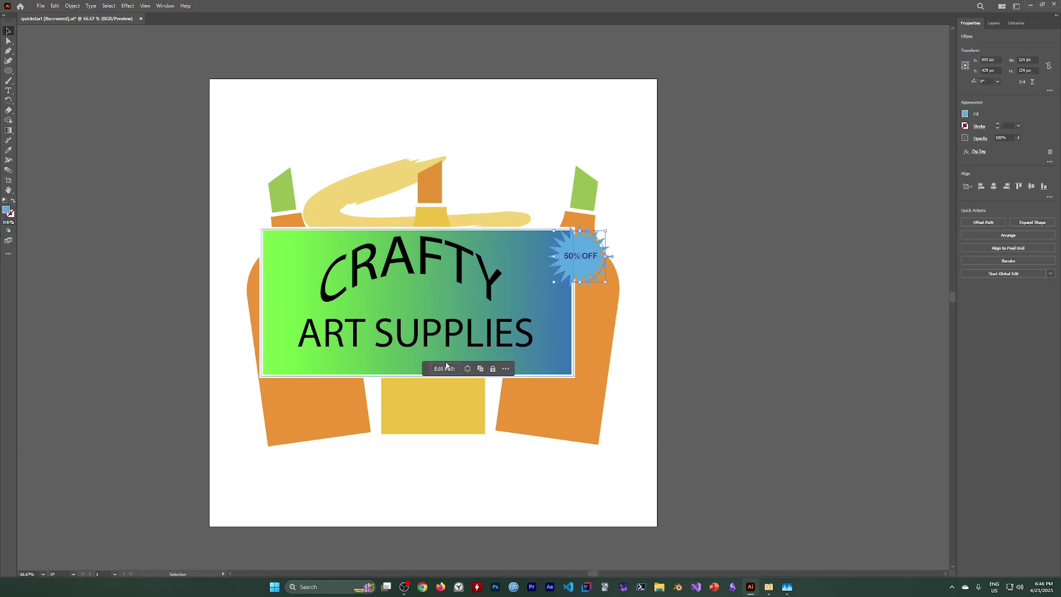
click(586, 258)
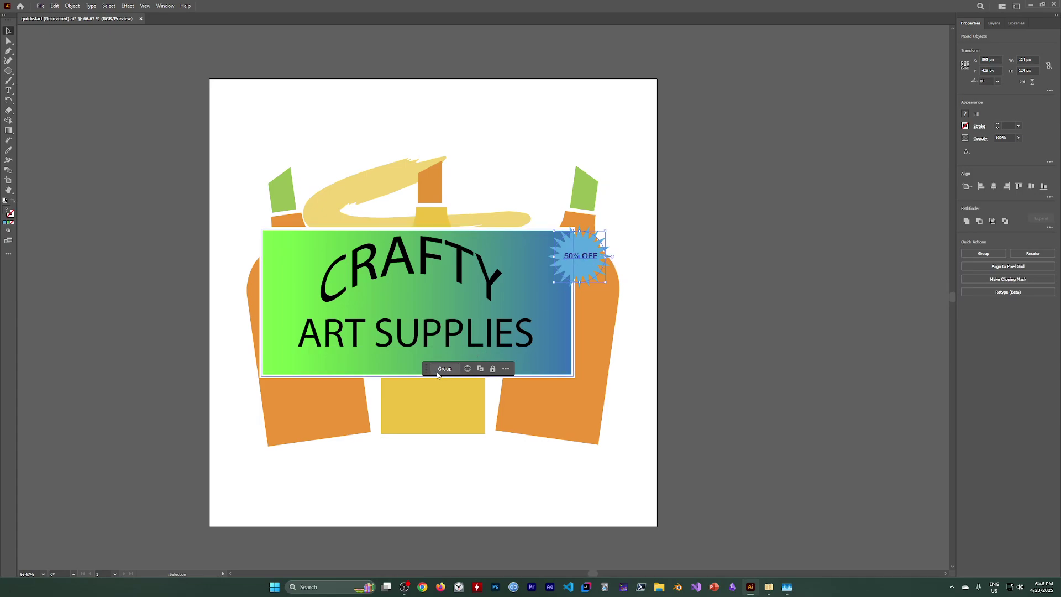
drag(583, 249, 592, 284)
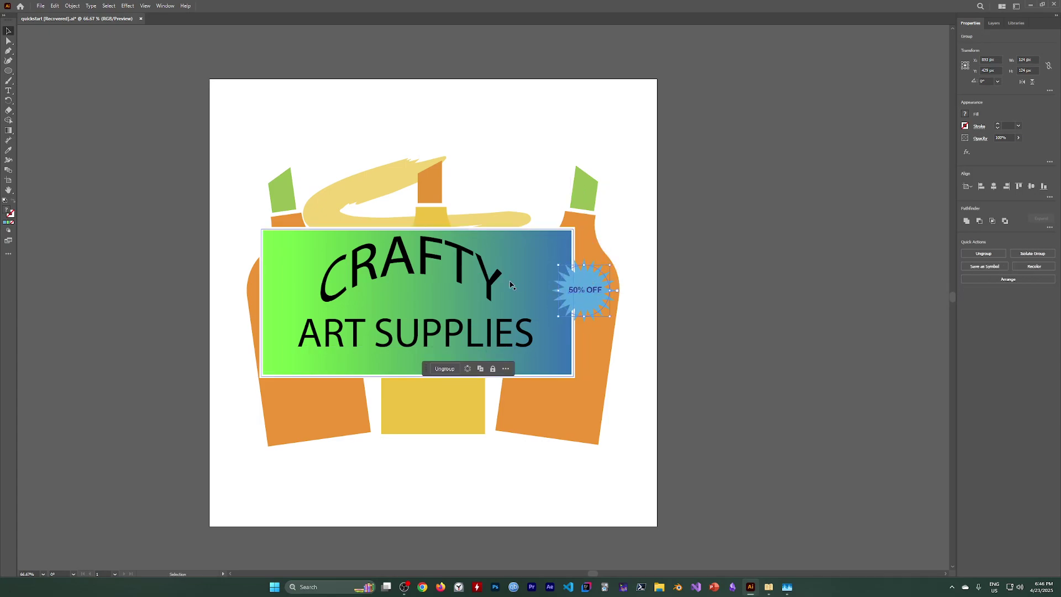
Group the CRAFTY and ART SUPPLIES texts, and group them with the gradient rectangle
click(495, 279)
shift+click(504, 326)
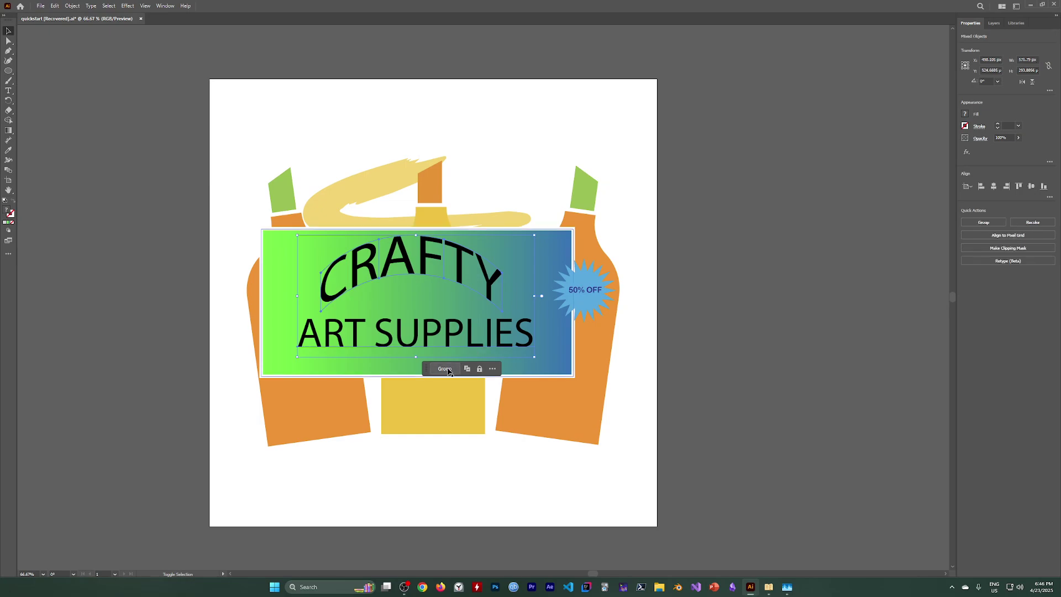
key(ctrl+g)
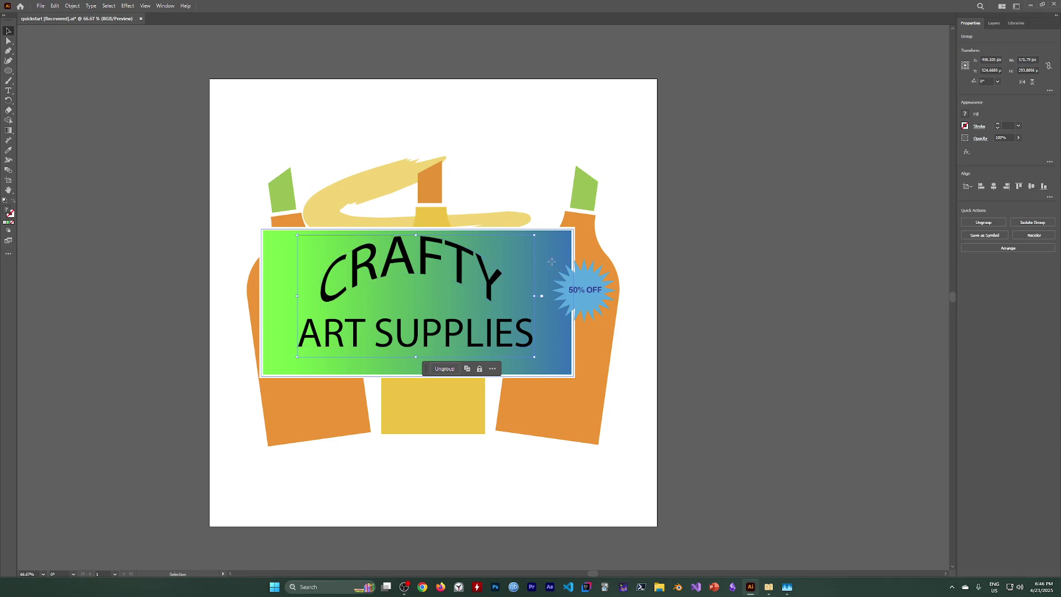
shift+click(547, 290)
click(443, 369)
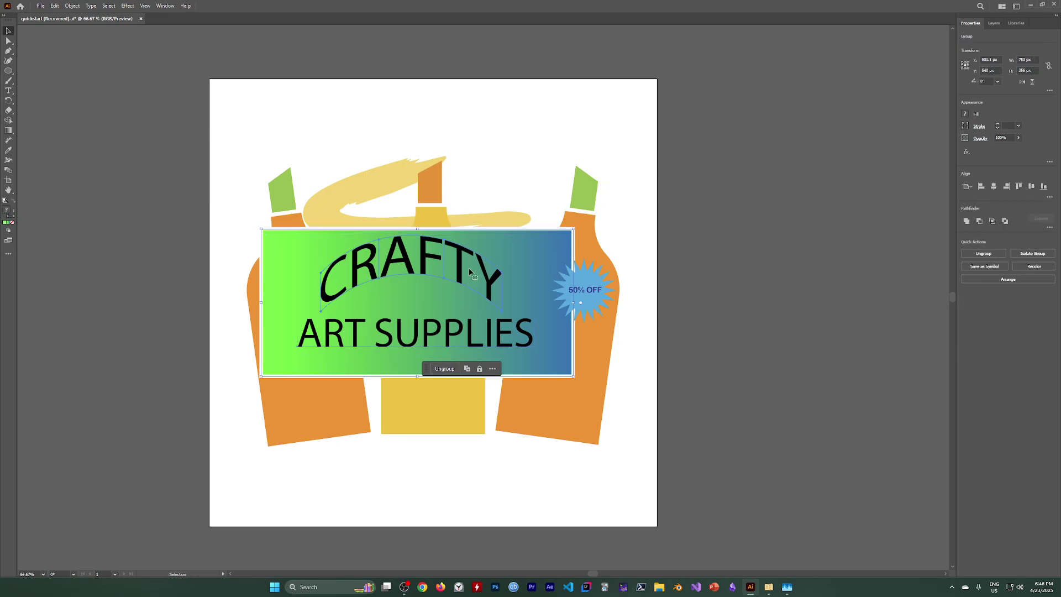
Move the grouped label down over the bottles, set the "50% OFF" sticker over its right edge, and deselect
drag(563, 260, 590, 303)
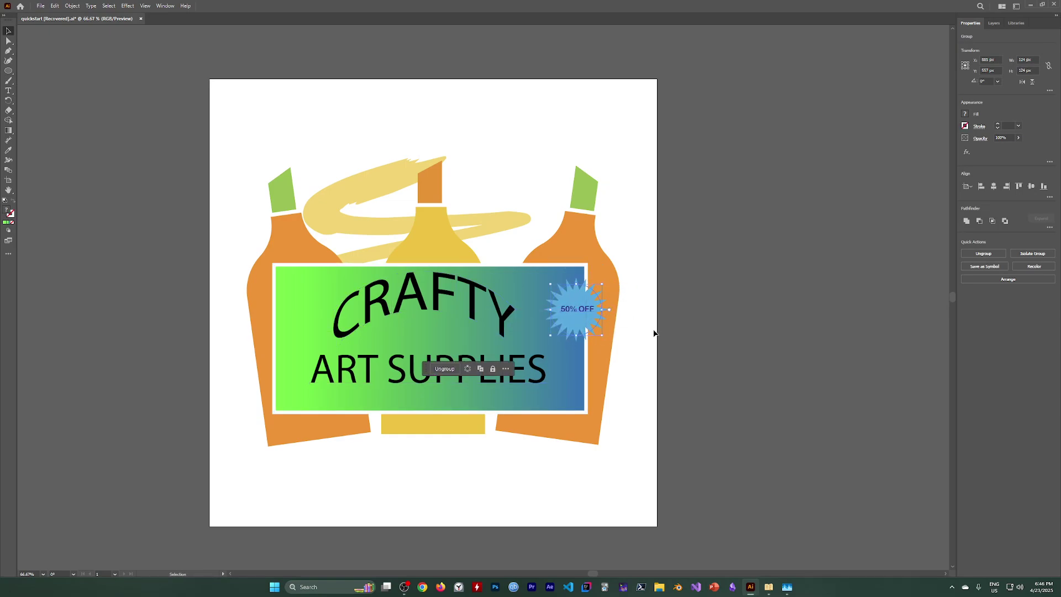
click(756, 337)
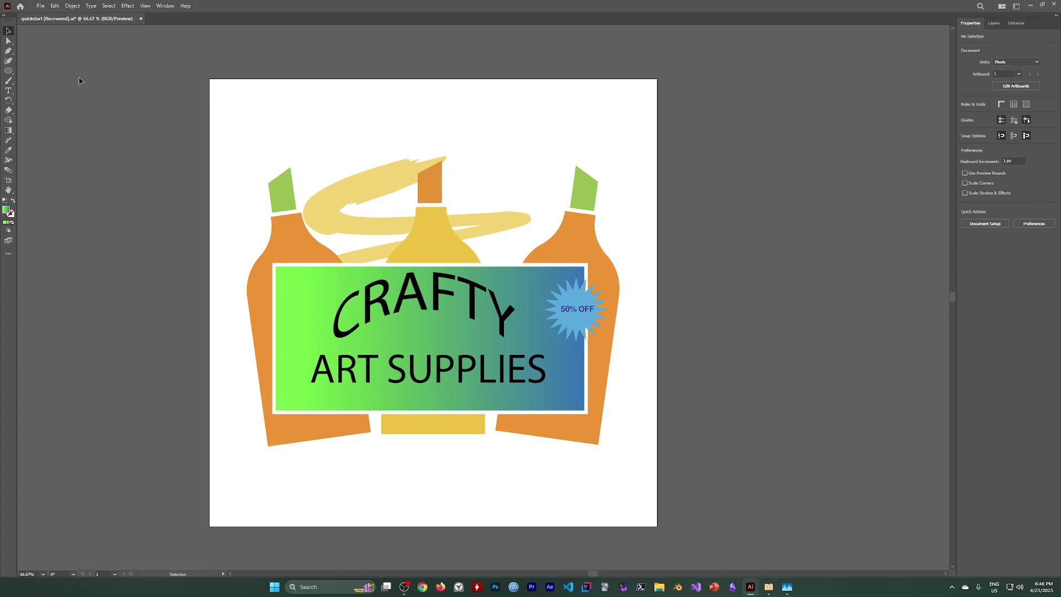
Save the document as quickstart [Recovered].ai in the 2025 folder with the default Illustrator options
click(41, 8)
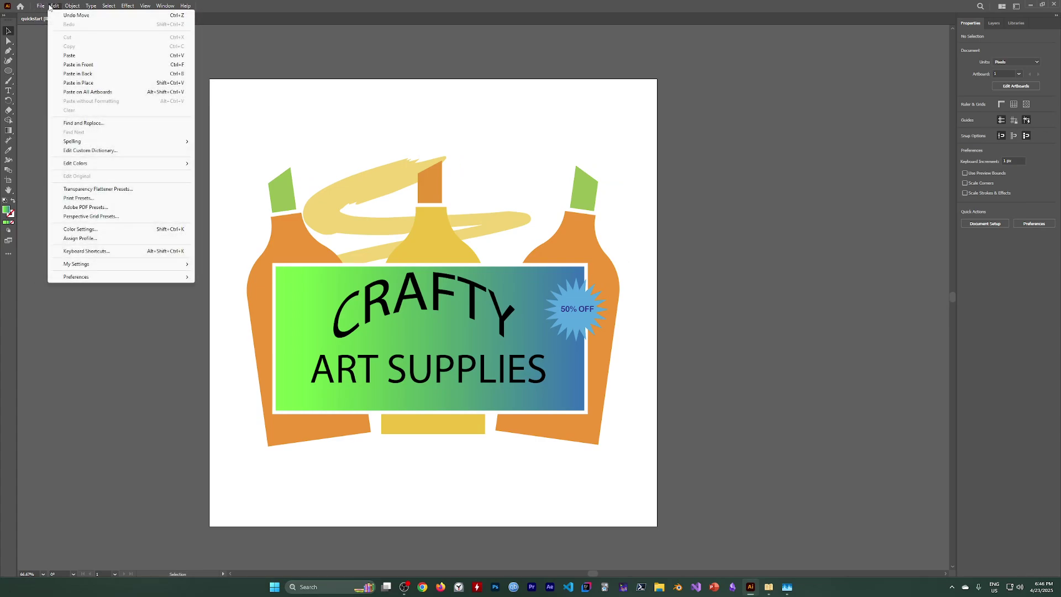
click(56, 83)
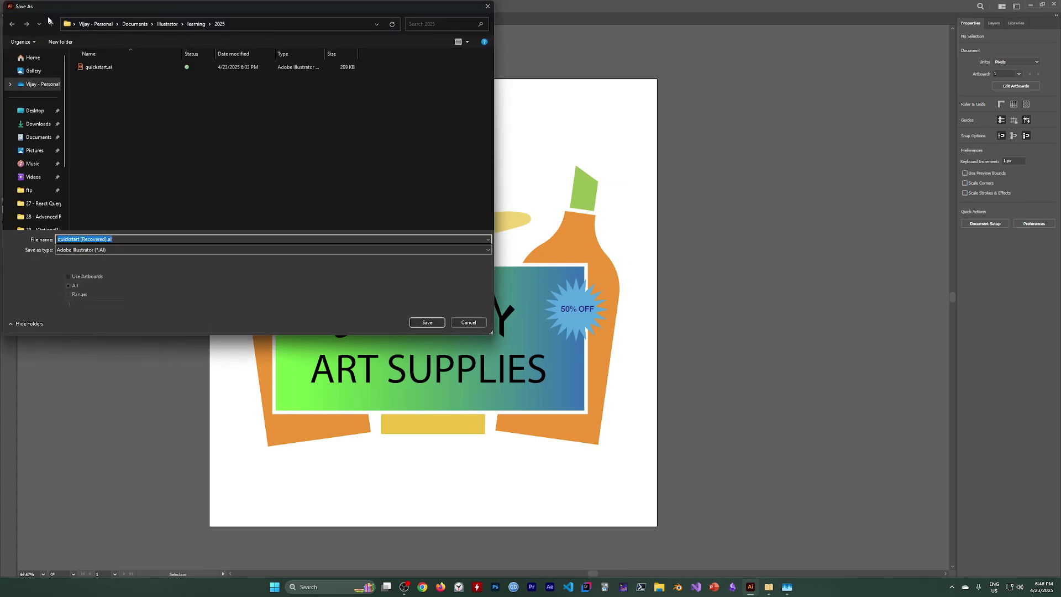
click(427, 323)
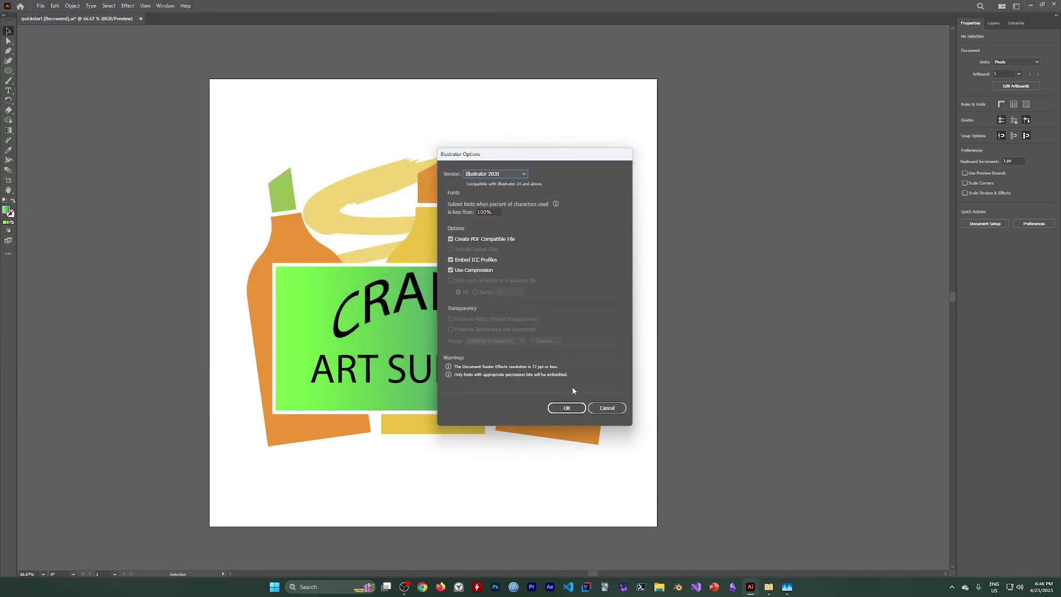
click(567, 408)
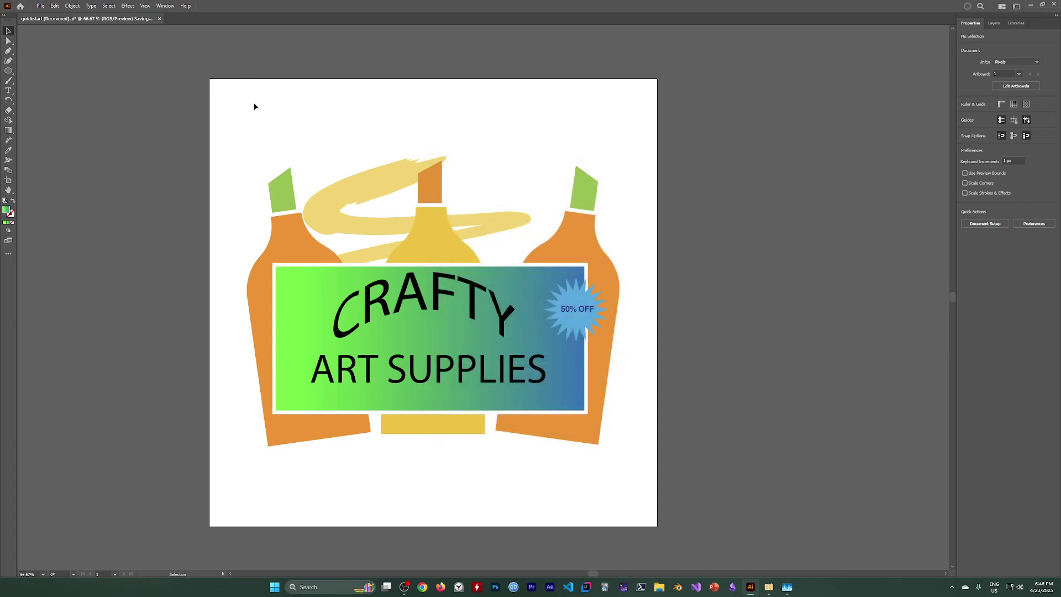
Export all artboards as PNG under the name quickstart [Recovered].png at Screen (72 ppi) with a white background
click(40, 6)
mouse_move(83, 187)
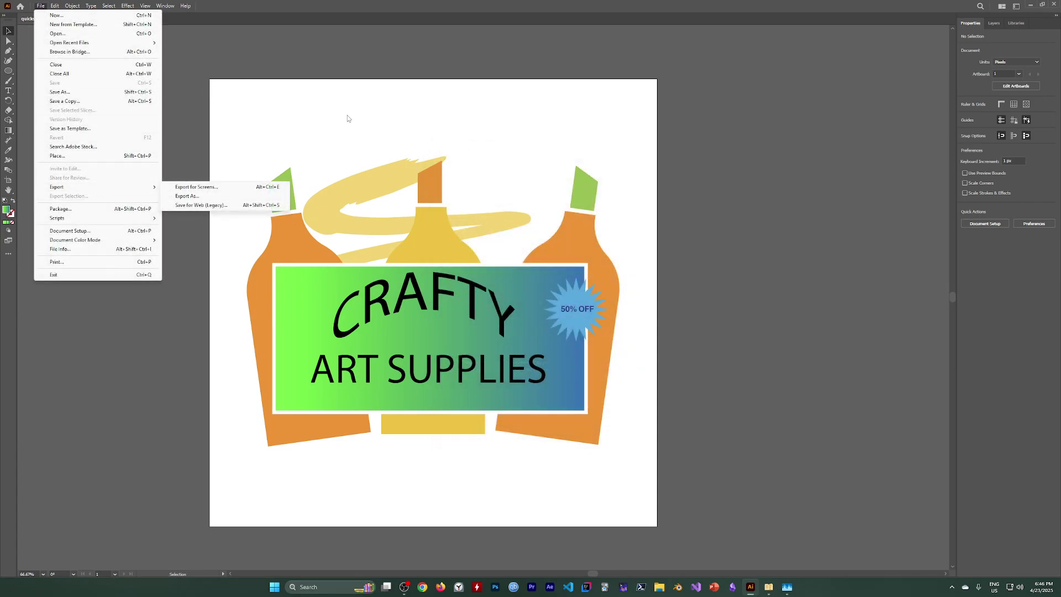
click(187, 197)
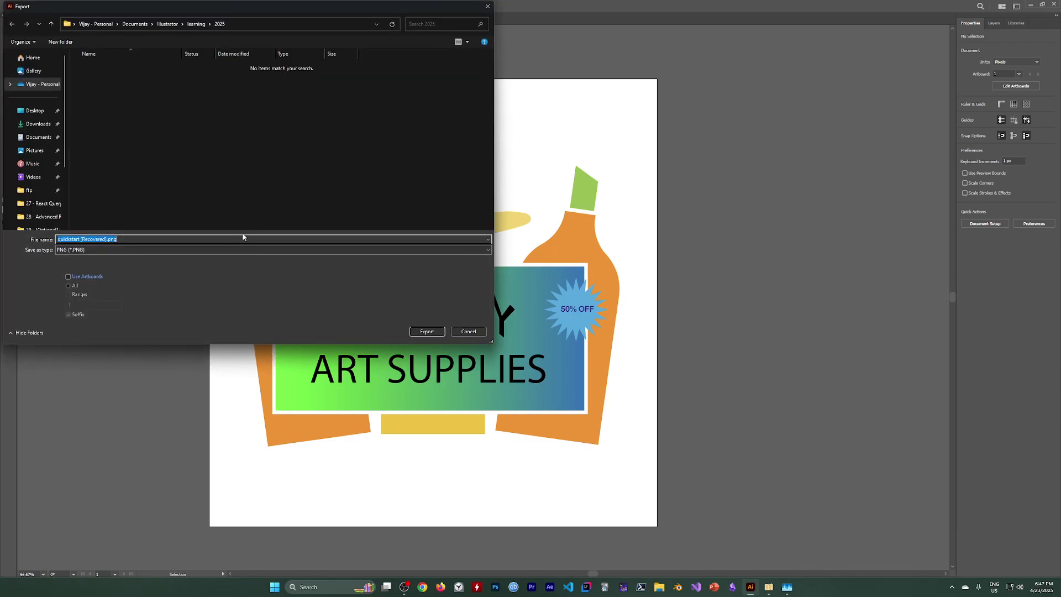
click(70, 277)
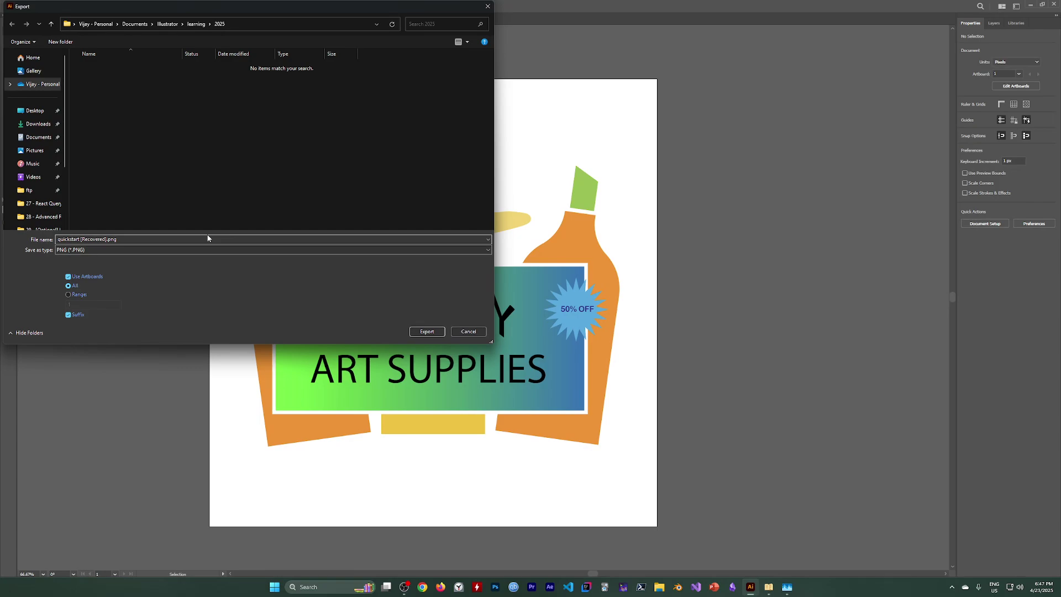
click(427, 332)
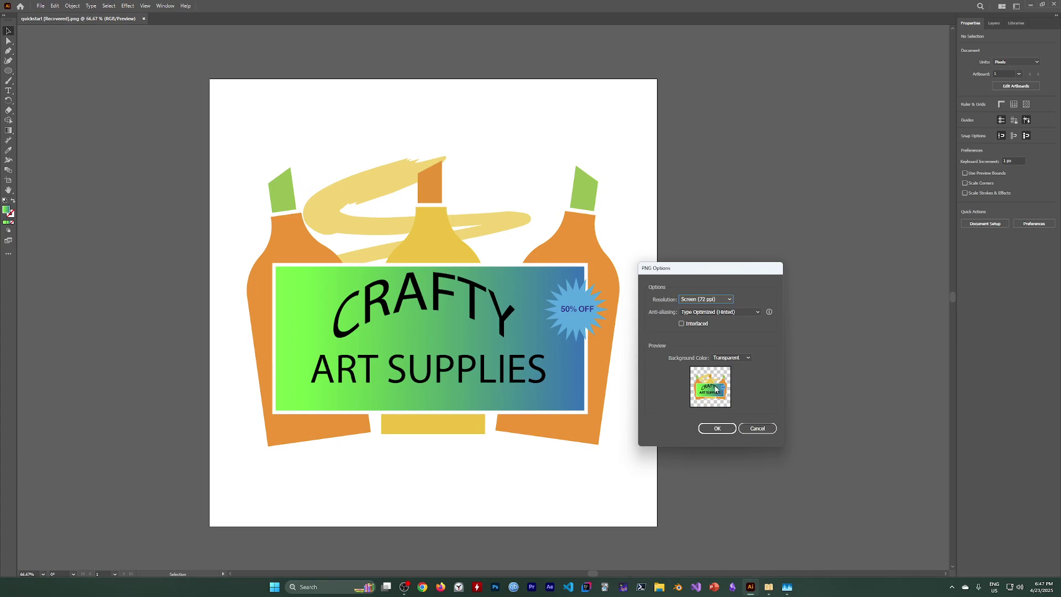
click(731, 358)
click(728, 369)
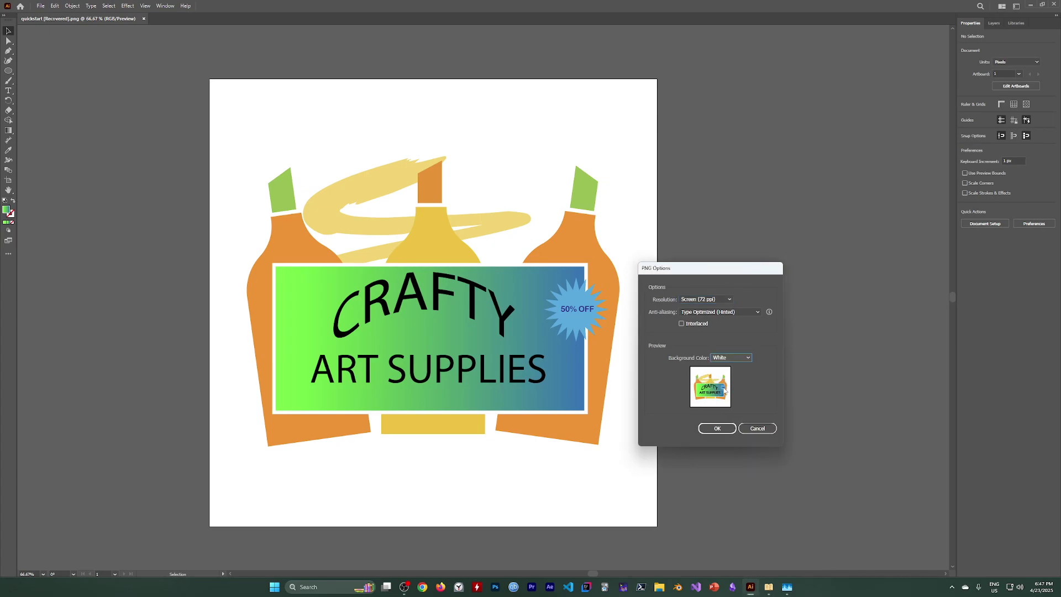
click(716, 429)
click(716, 430)
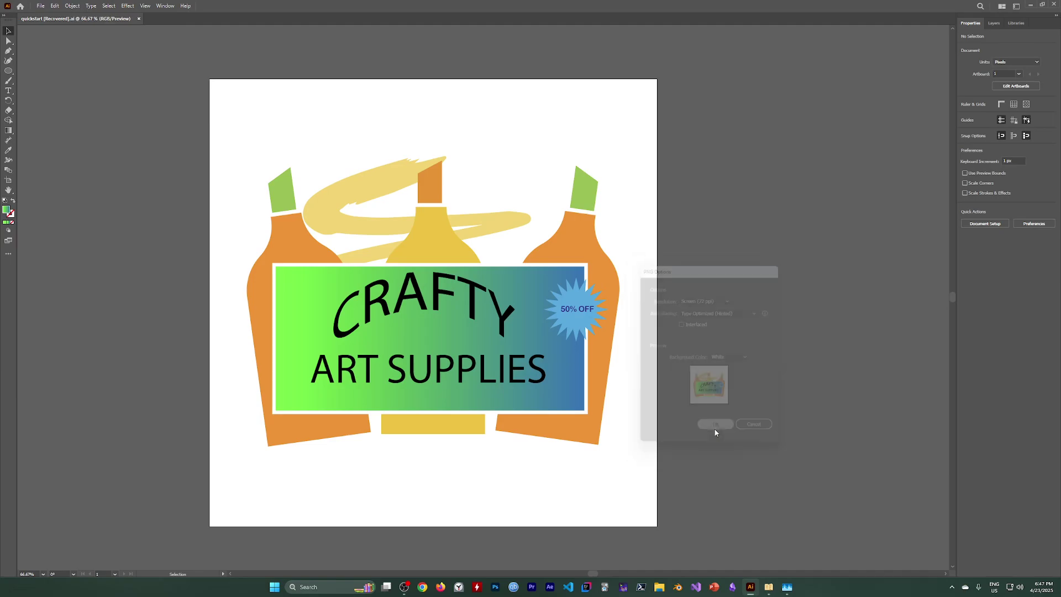
Look for the exported PNG in the Downloads folder in File Explorer, and return to Illustrator
click(659, 586)
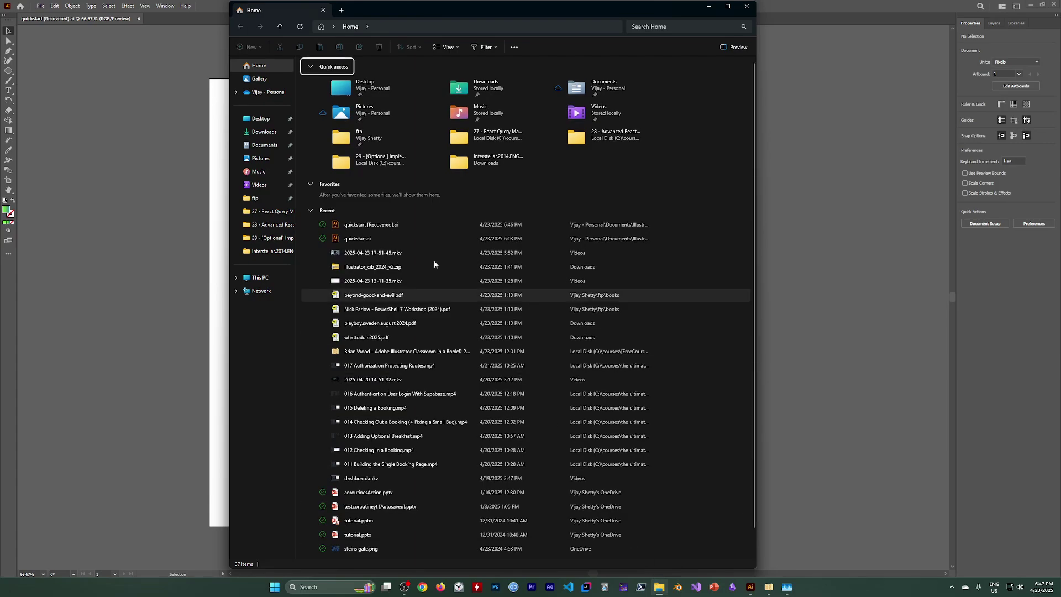
click(269, 138)
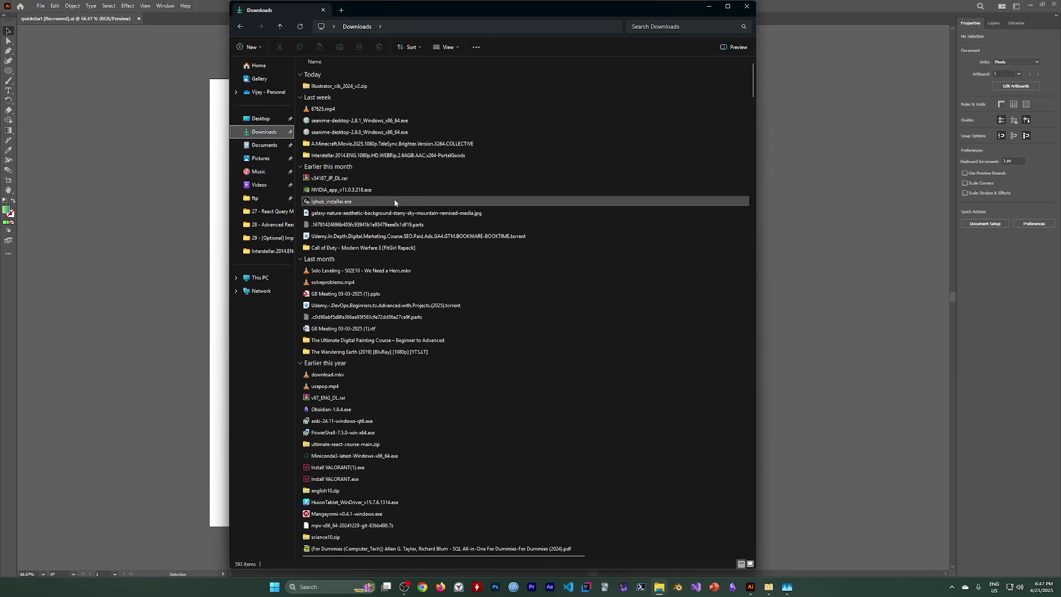
click(710, 6)
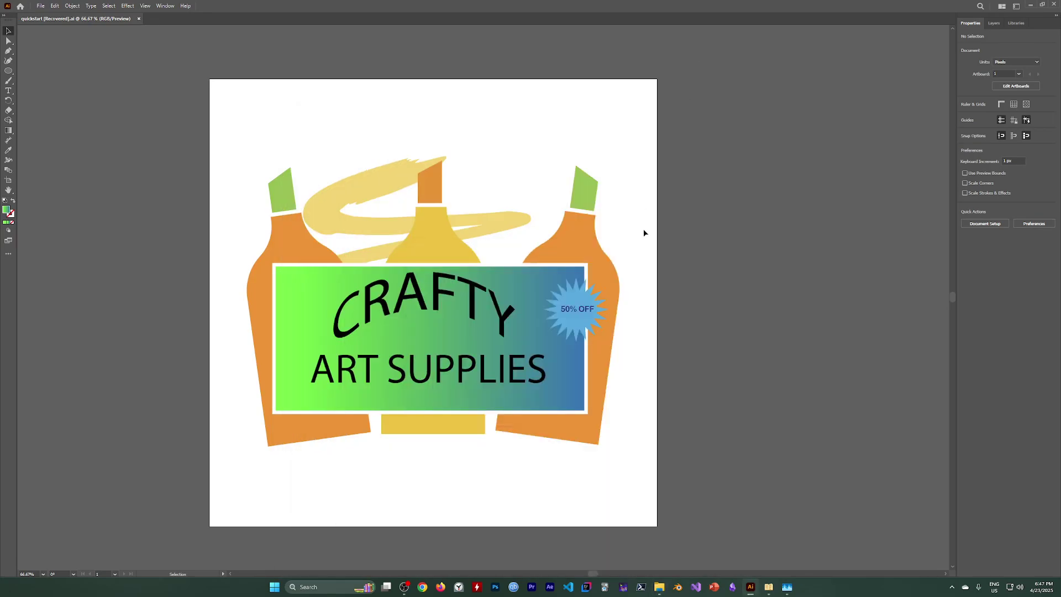
Reopen the Export As dialog to check which folder the PNG was exported to
click(43, 7)
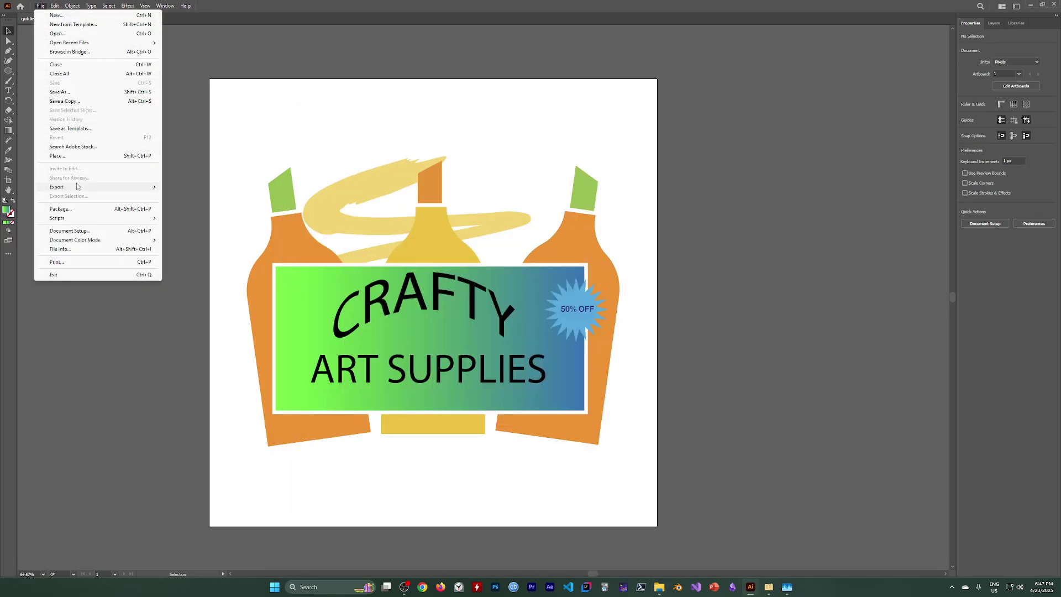
mouse_move(78, 188)
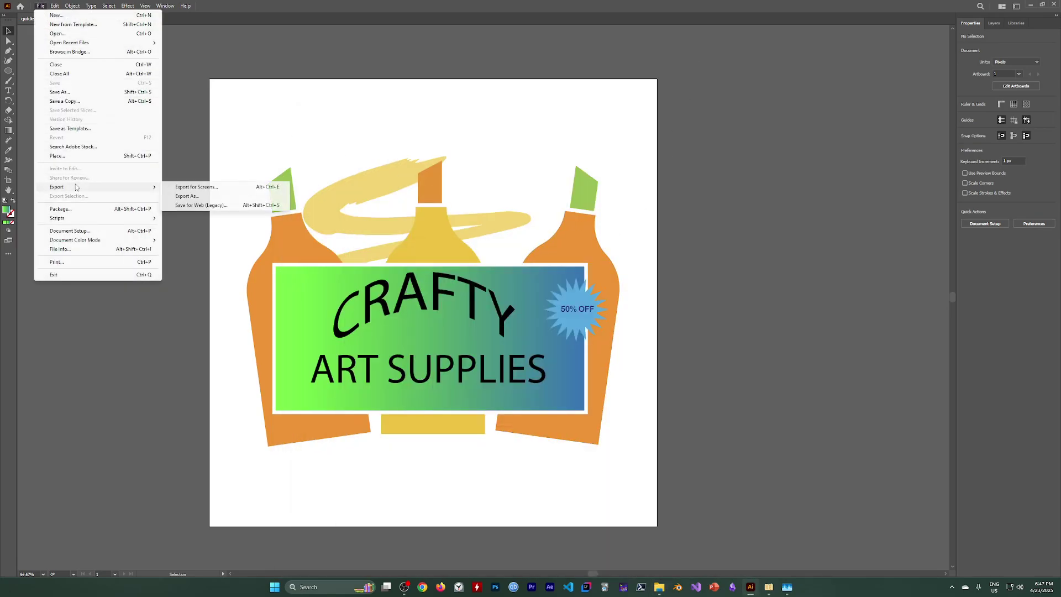
click(187, 196)
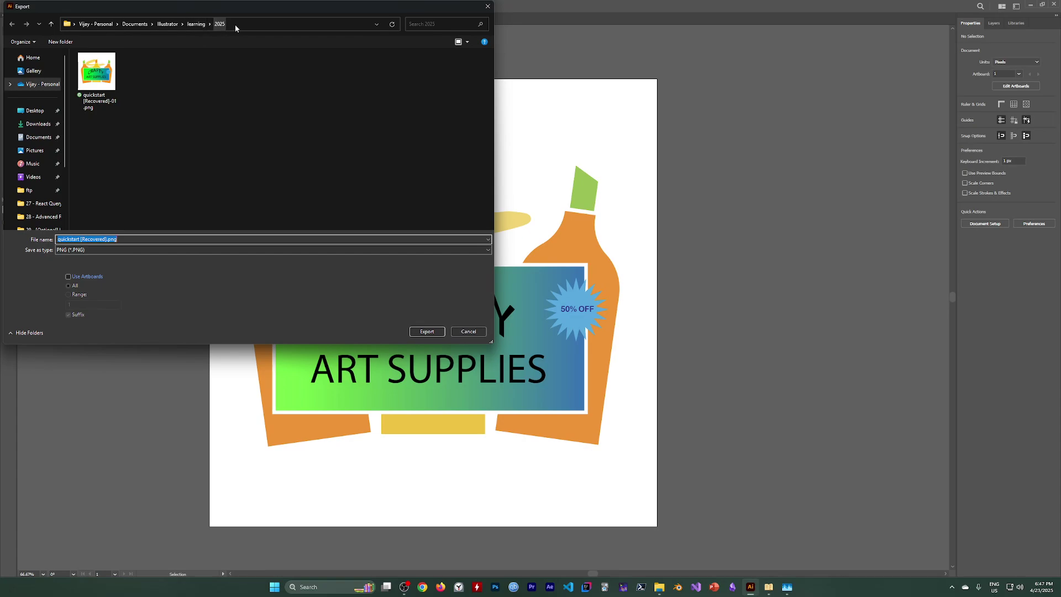
Switch to File Explorer, browse to Documents > Illustrator > learning > 2025, and open quickstart [Recovered]-01.png for viewing
click(659, 587)
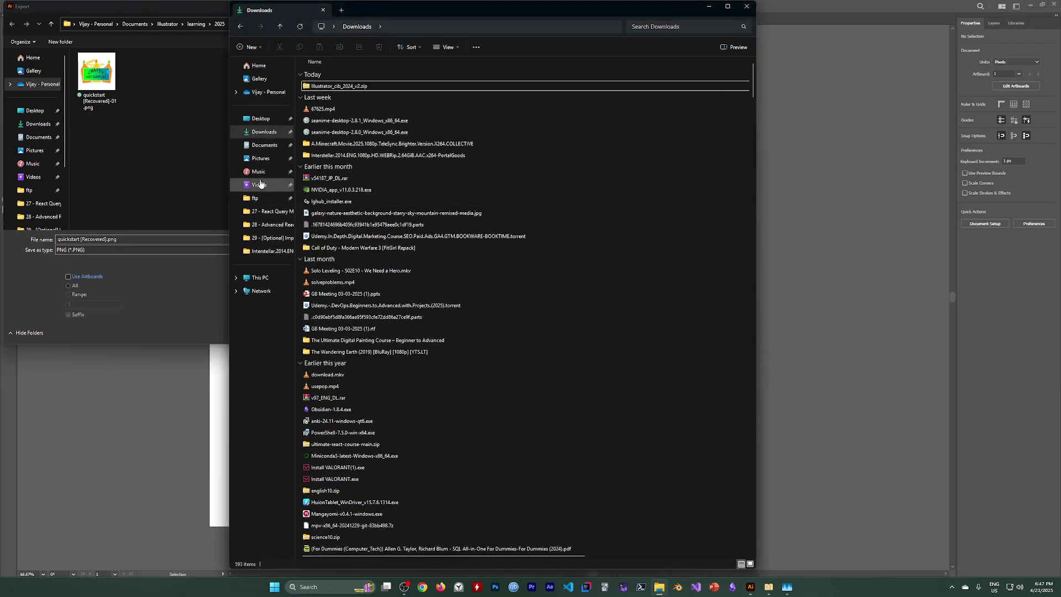
click(265, 146)
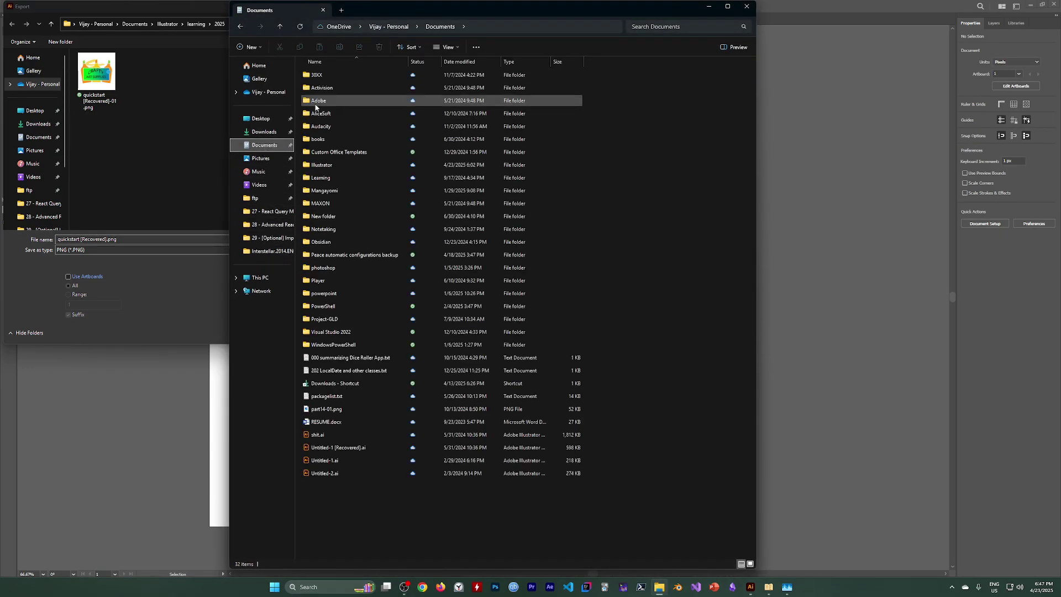
double_click(324, 178)
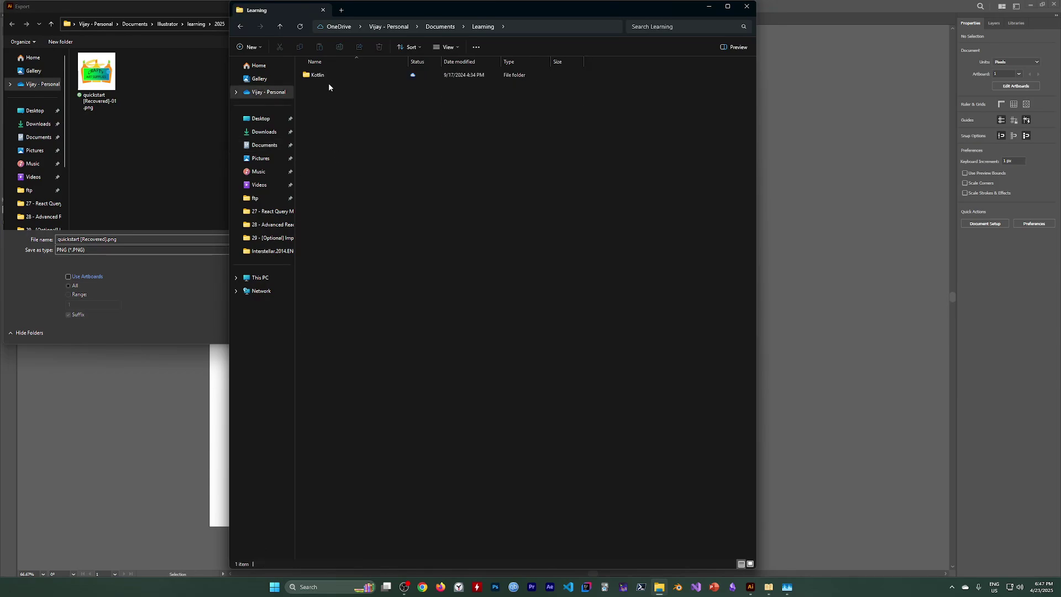
click(440, 27)
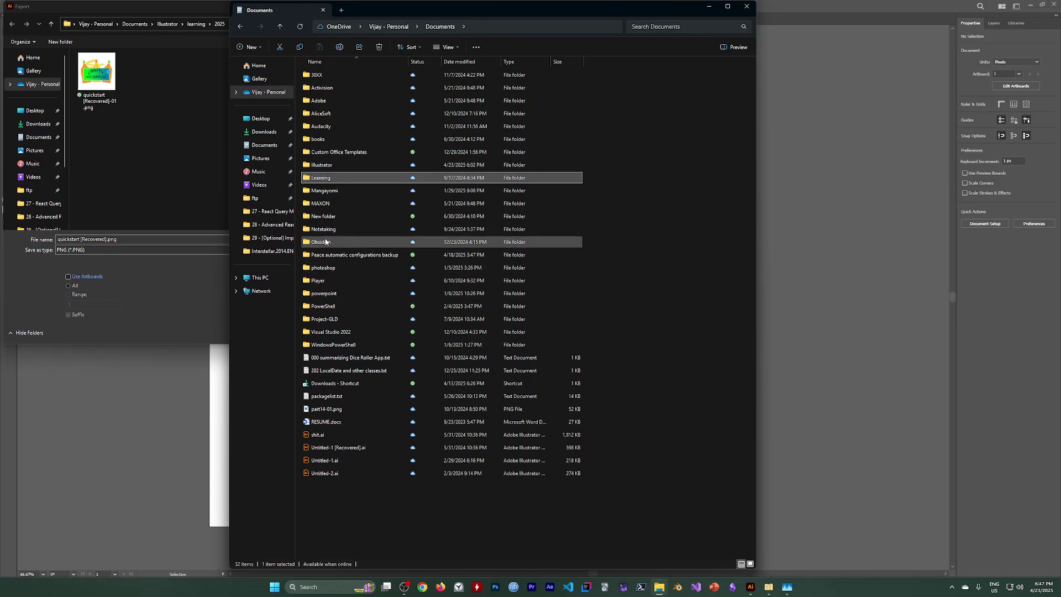
double_click(330, 162)
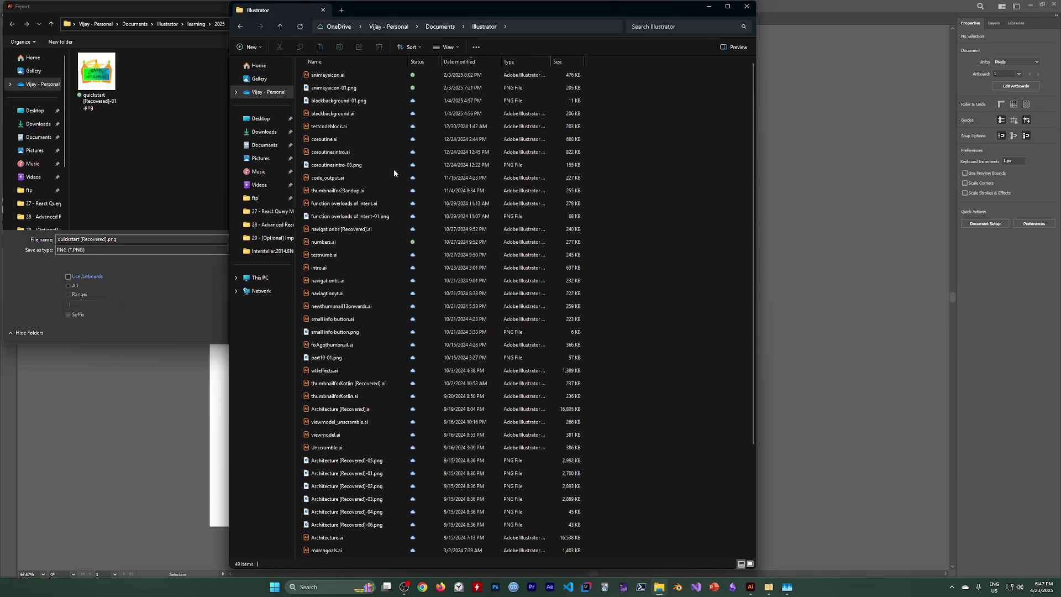
scroll(387, 183, down, 4)
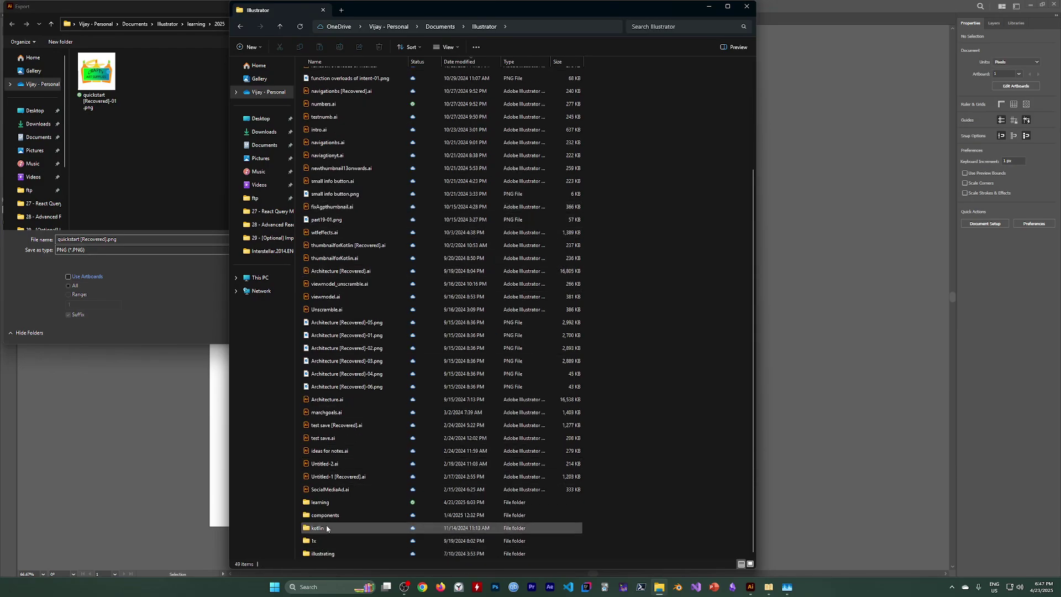
double_click(321, 502)
double_click(335, 76)
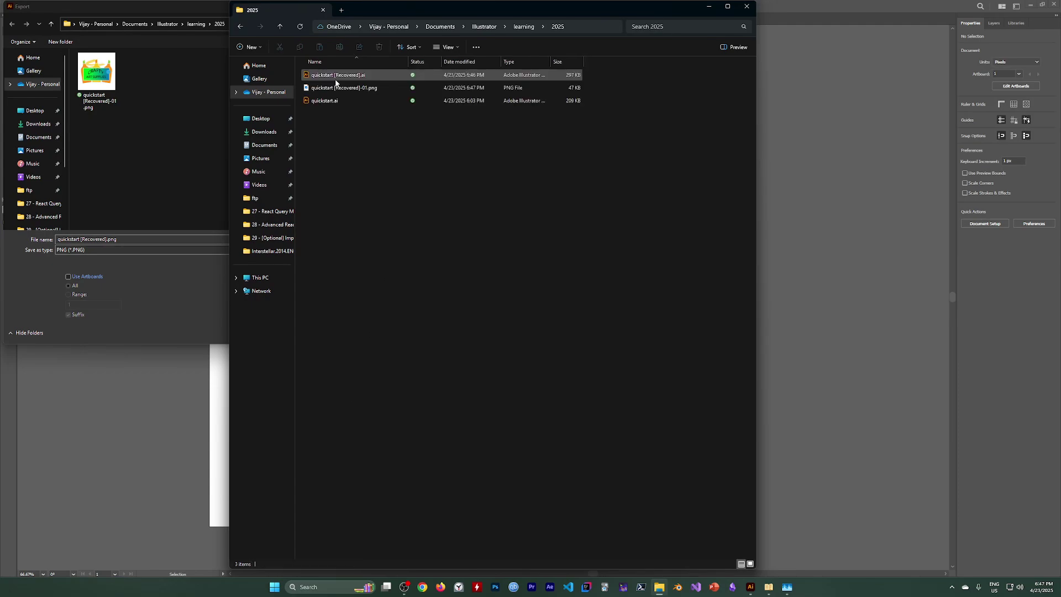
double_click(336, 87)
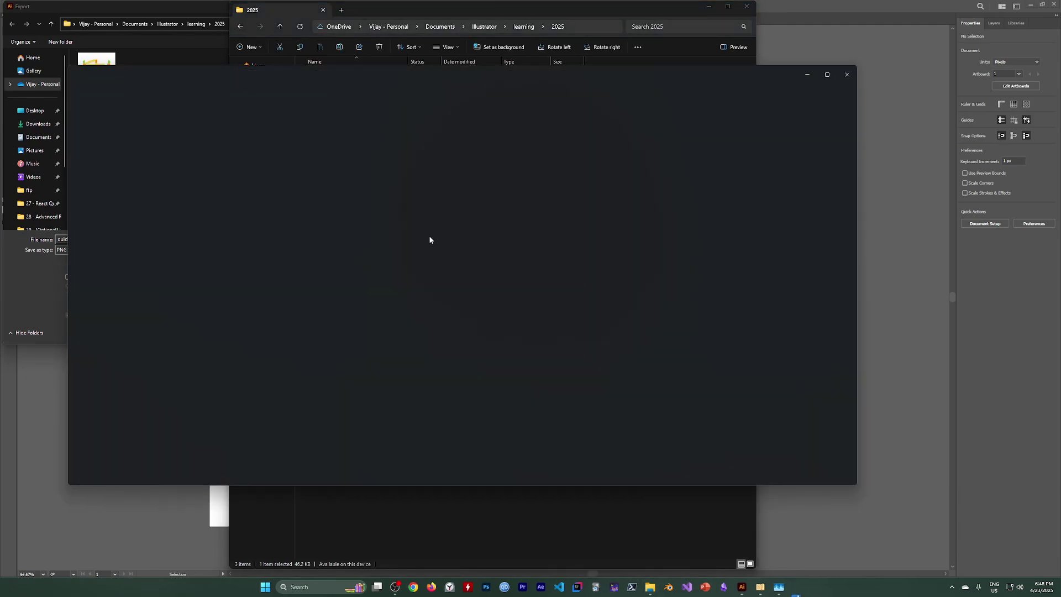